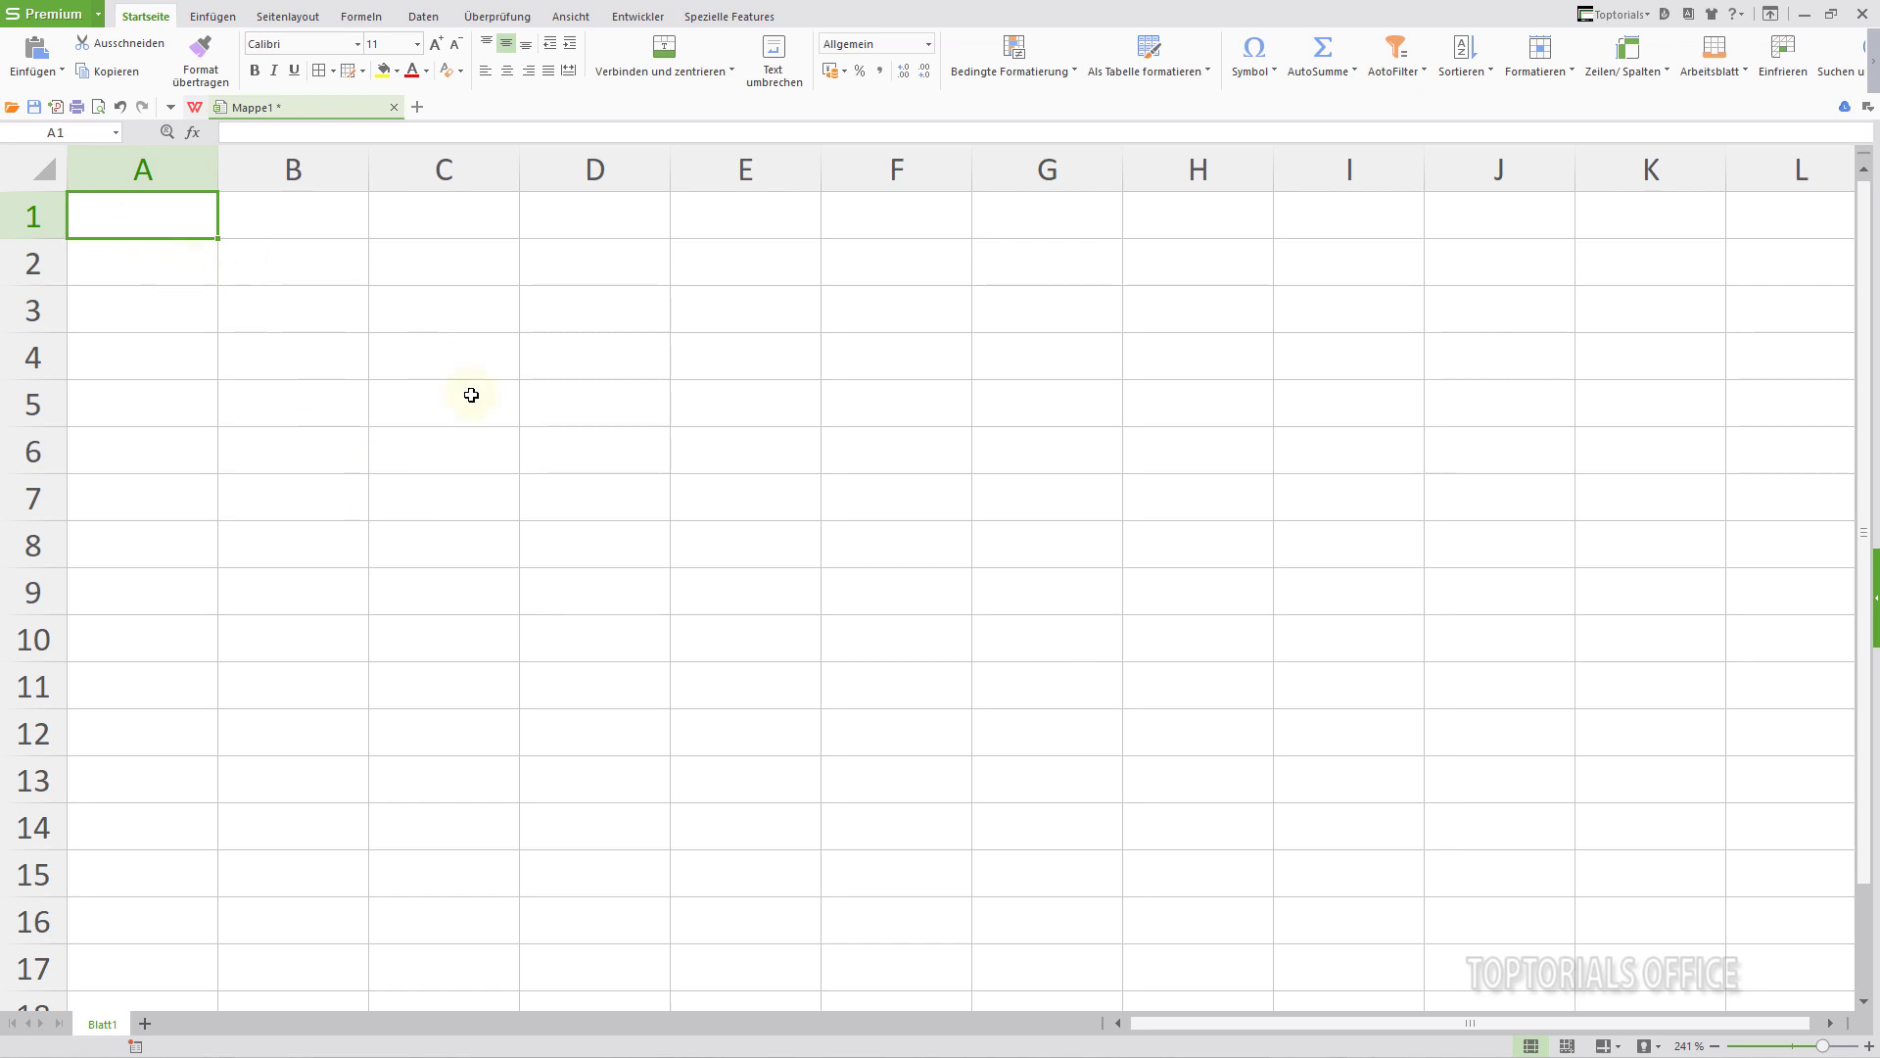
- Enter the title Haushaltsbuch in A1 and the labels Einnahmen in A3, Ausgaben in A9 and Rest in A16
{"action": "type", "text": "Haush"}
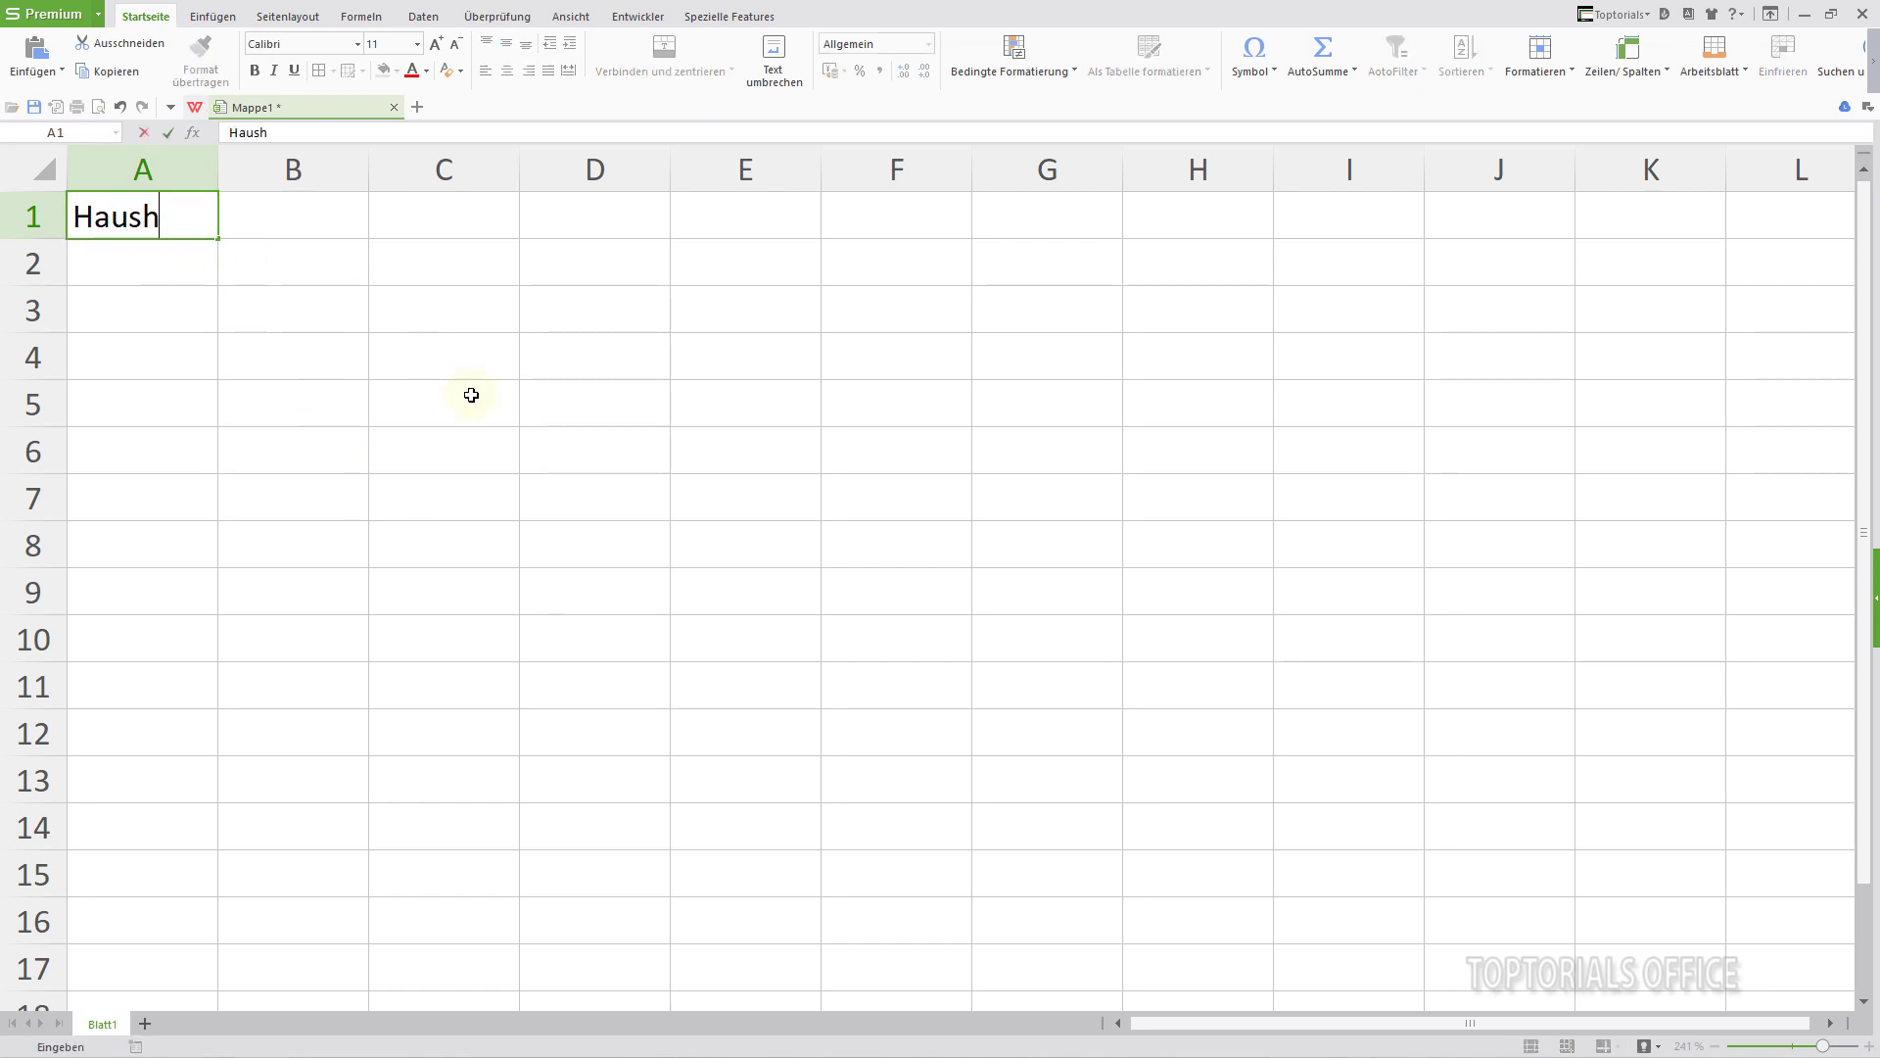
{"action": "type", "text": "altsbuch"}
{"action": "key", "text": "Return"}
{"action": "key", "text": "Return"}
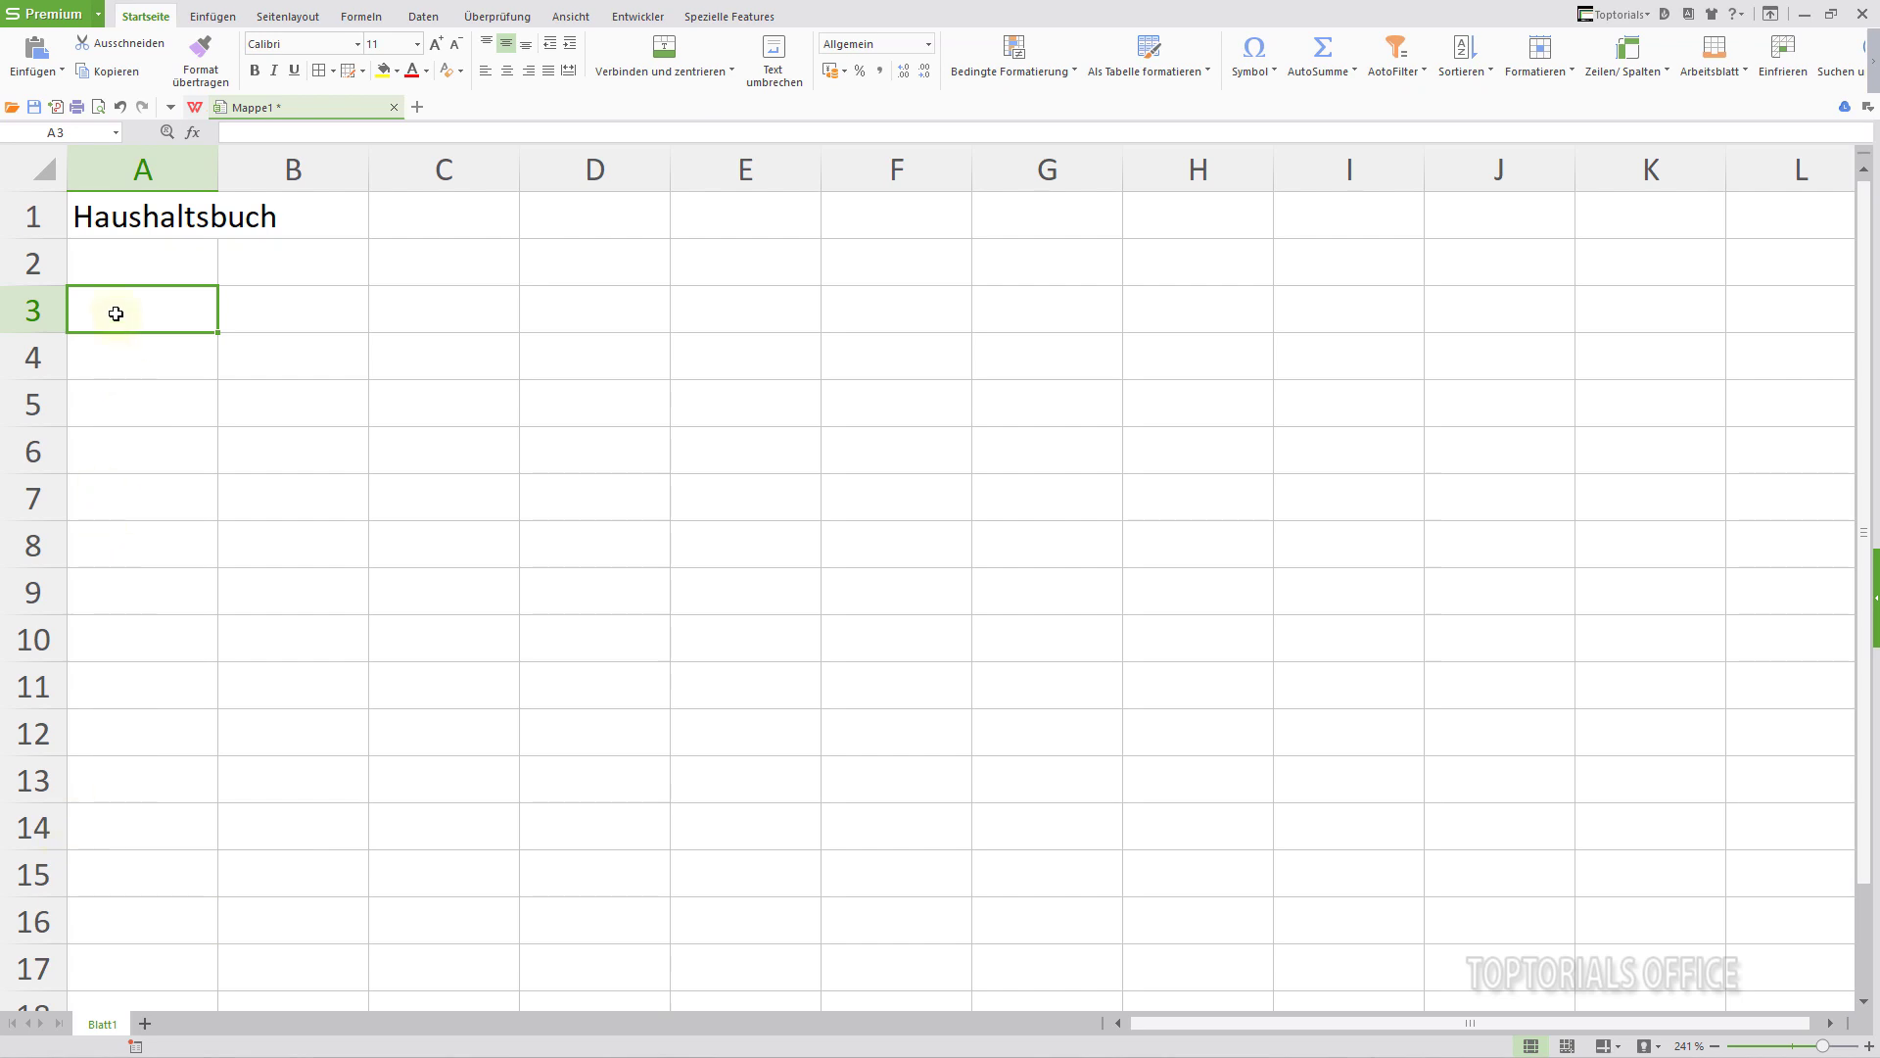
{"action": "type", "text": "Einnah"}
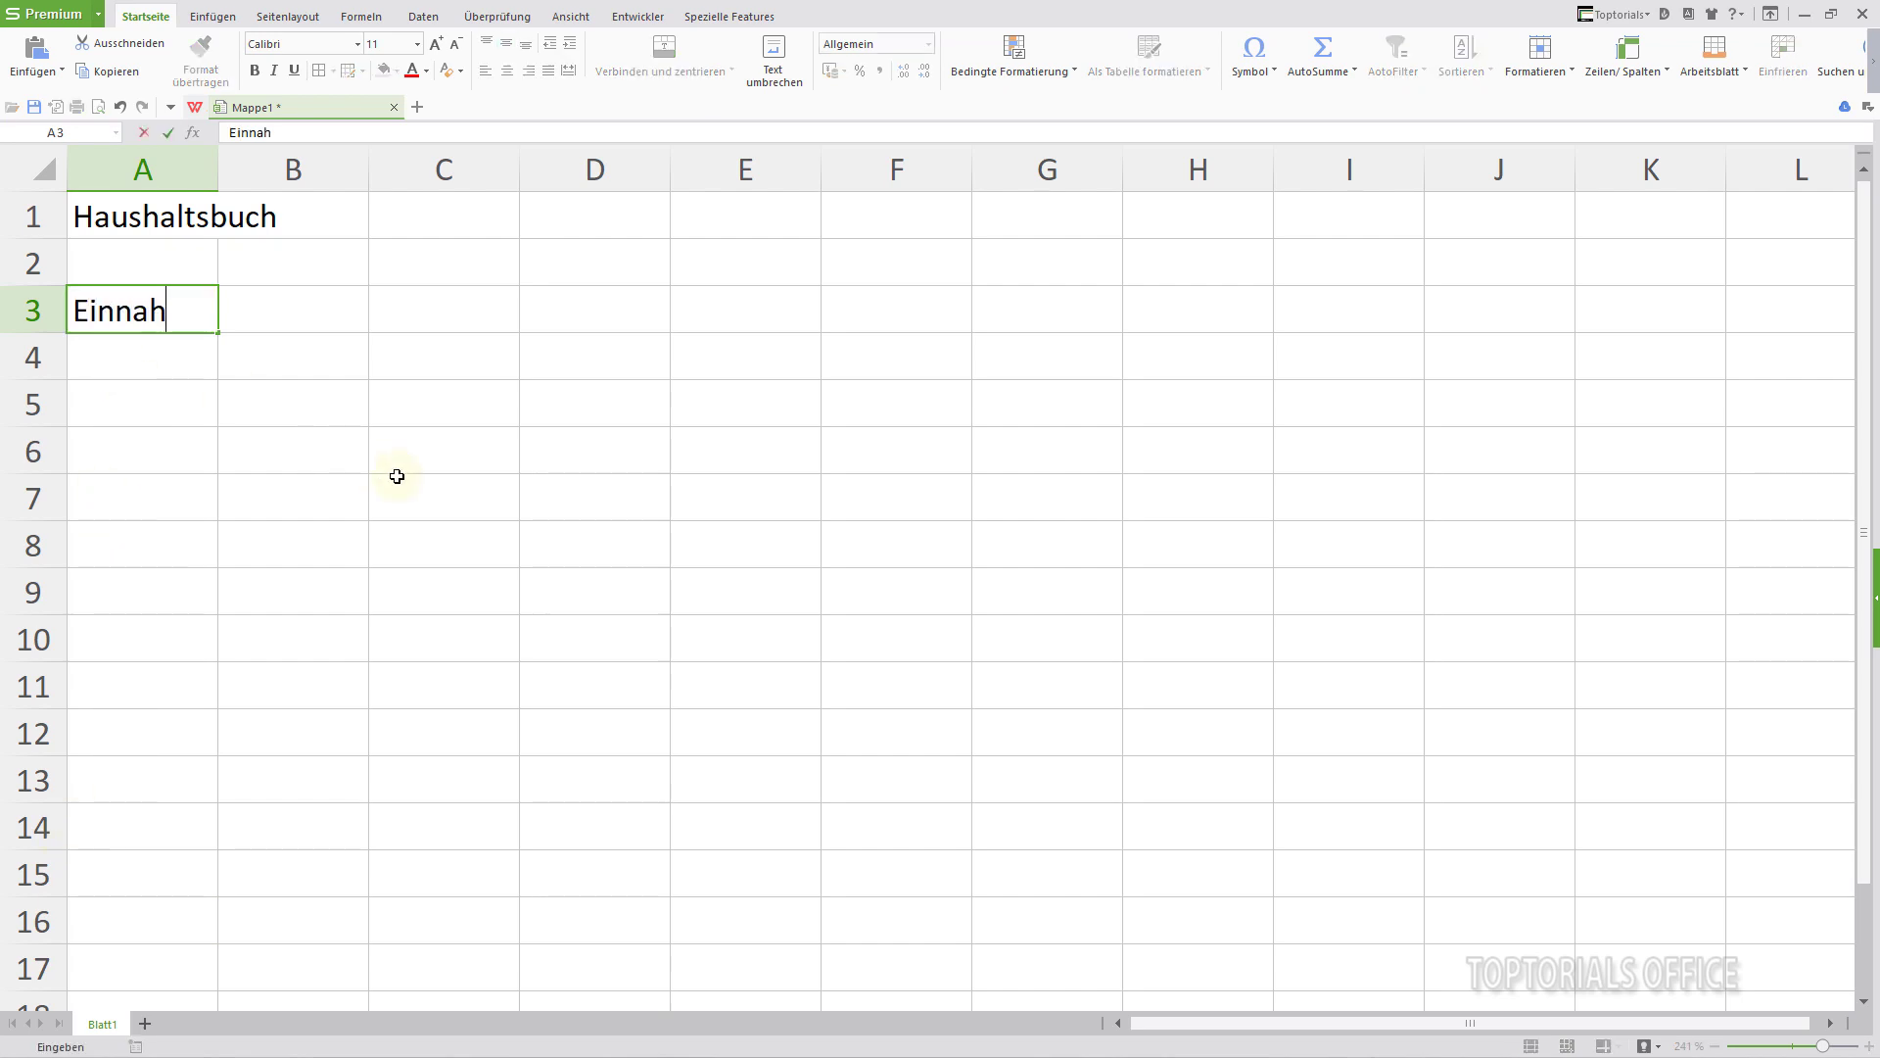
{"action": "type", "text": "men"}
{"action": "key", "text": "Return"}
{"action": "key", "text": "Return"}
{"action": "key", "text": "Return"}
{"action": "key", "text": "Return"}
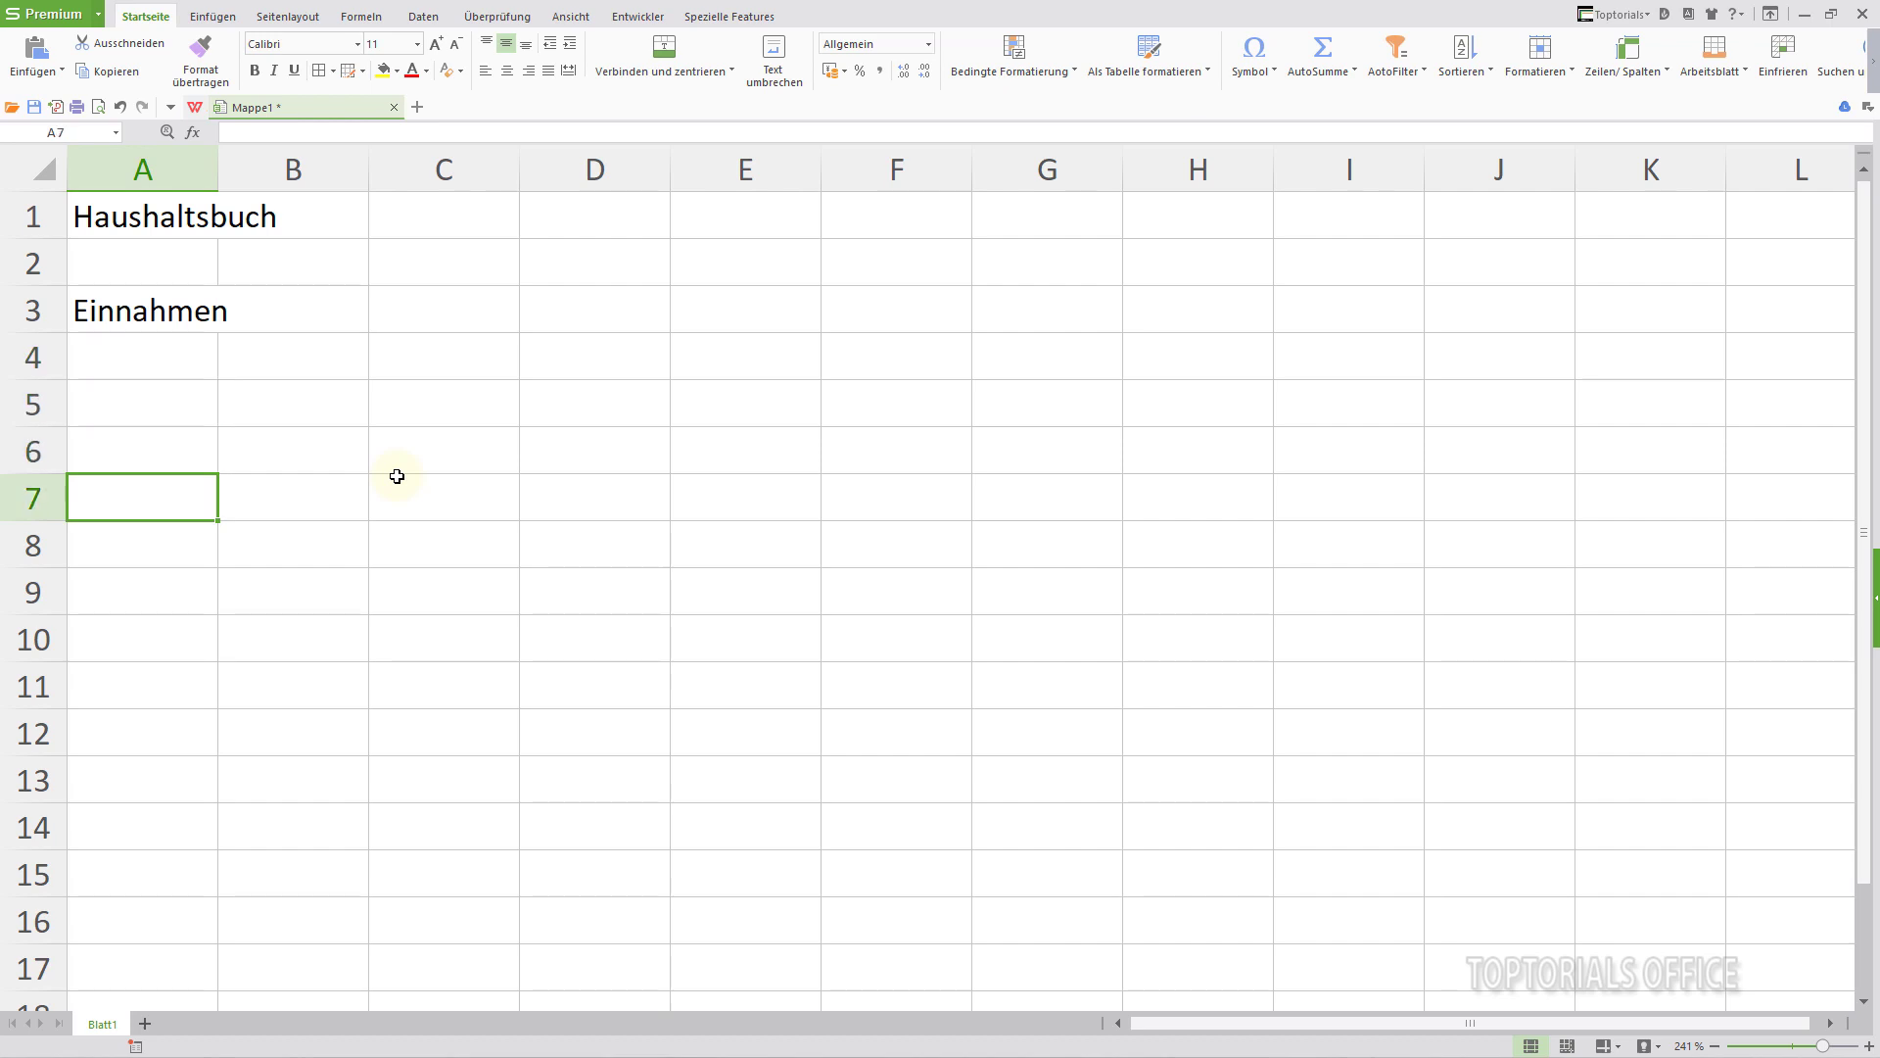
{"action": "key", "text": "Return"}
{"action": "key", "text": "Return"}
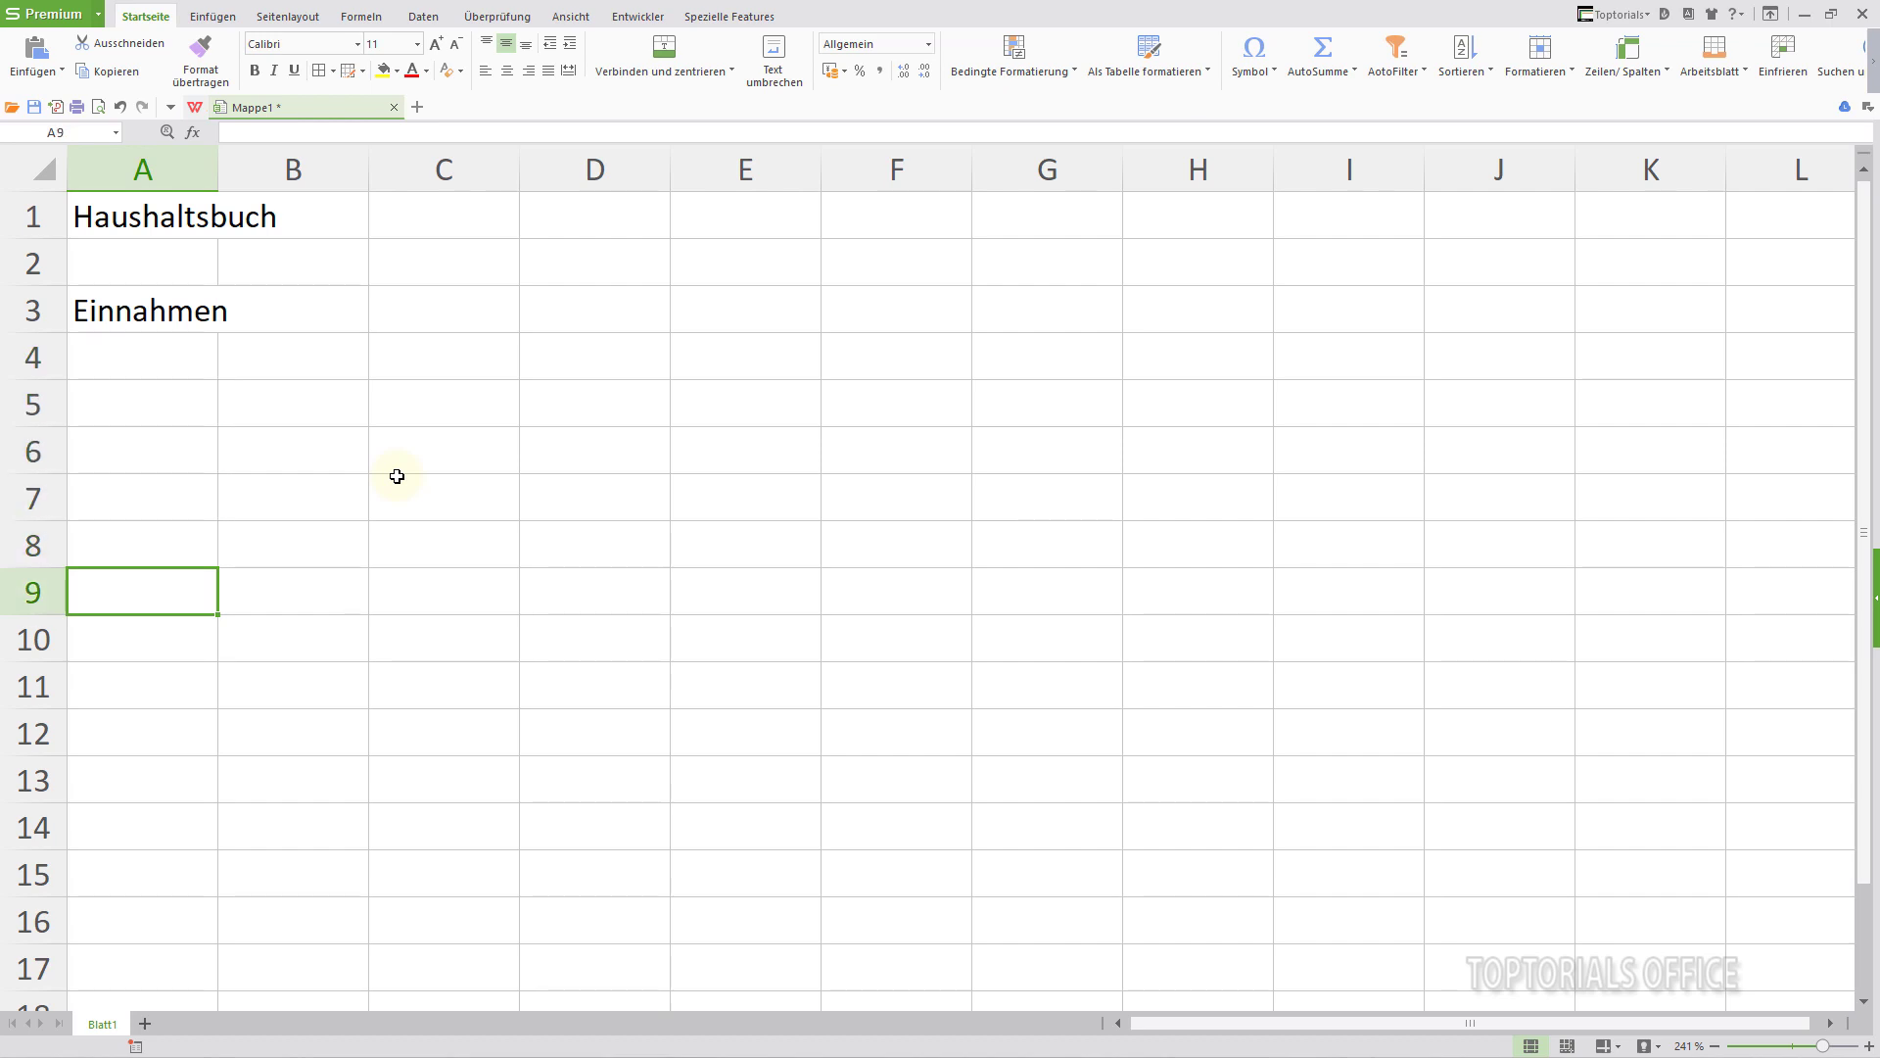
{"action": "type", "text": "Ausgaben"}
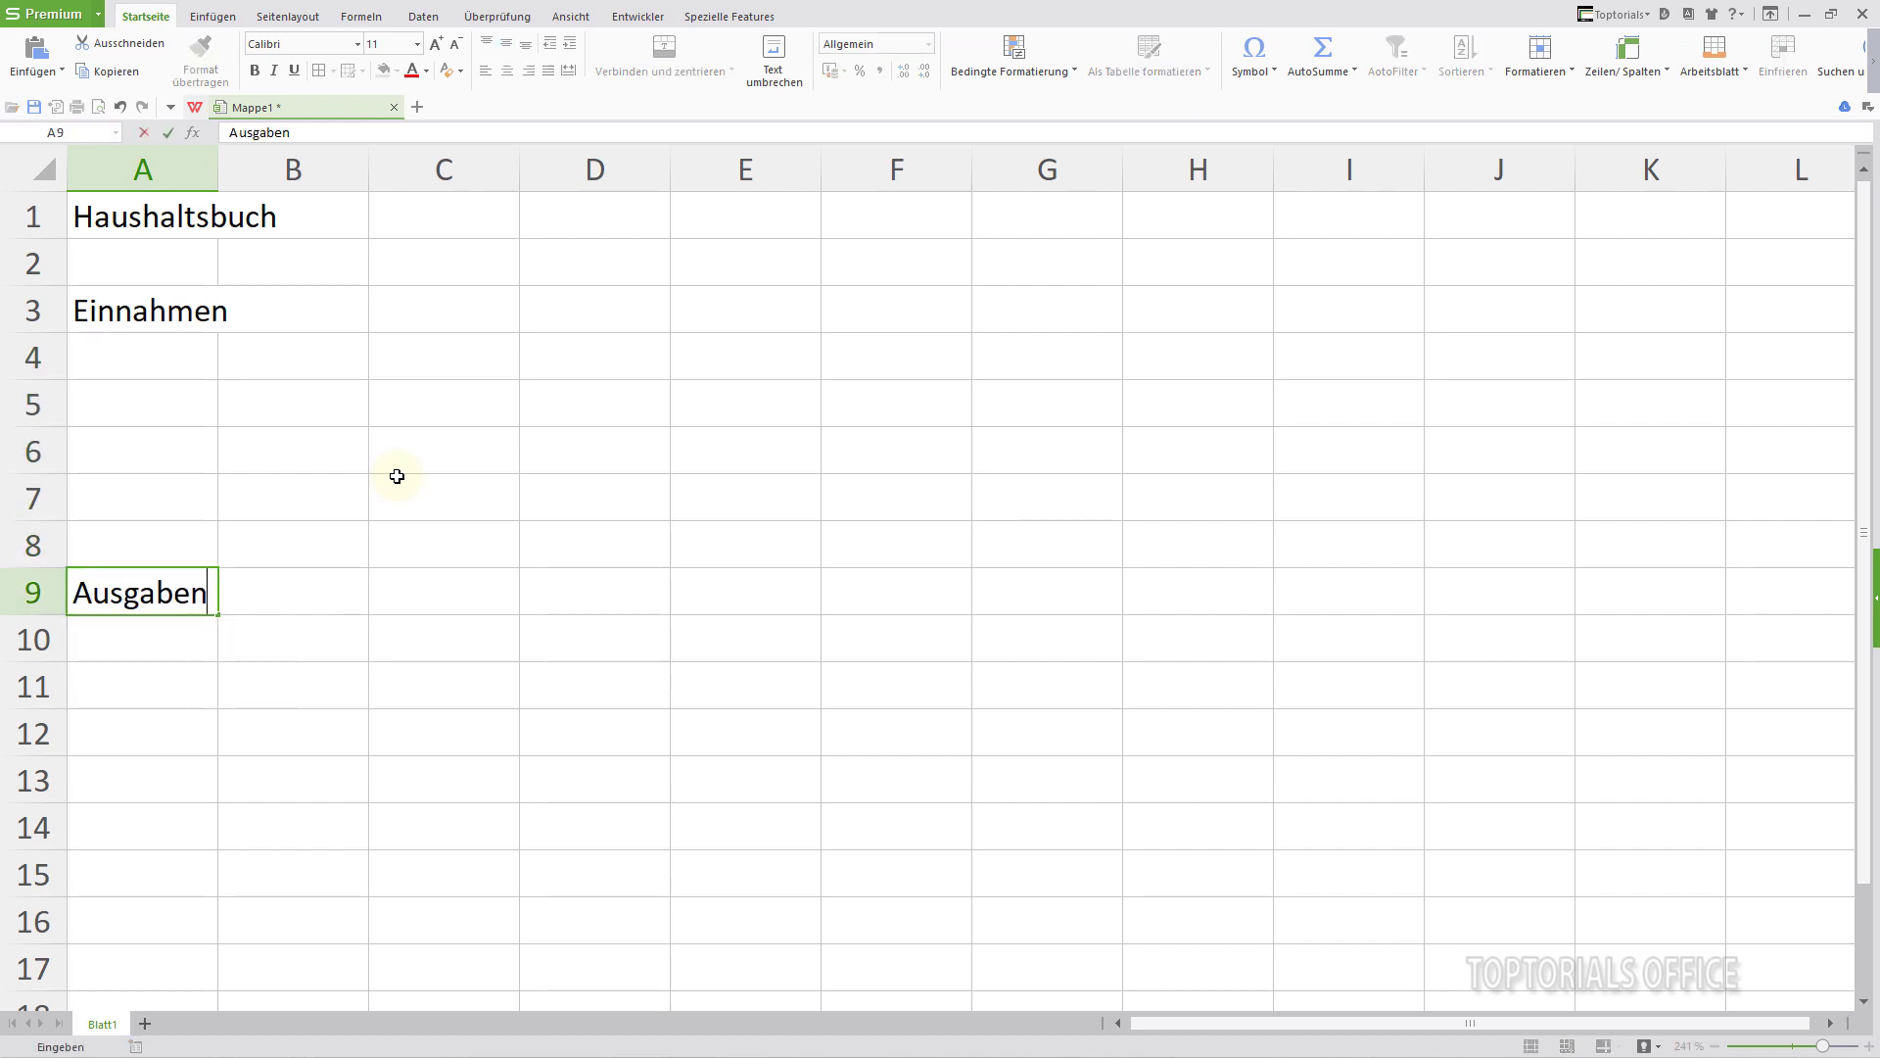
{"action": "key", "text": "Return"}
{"action": "key", "text": "Return"}
{"action": "key", "text": "Return"}
{"action": "key", "text": "Return"}
{"action": "key", "text": "Return"}
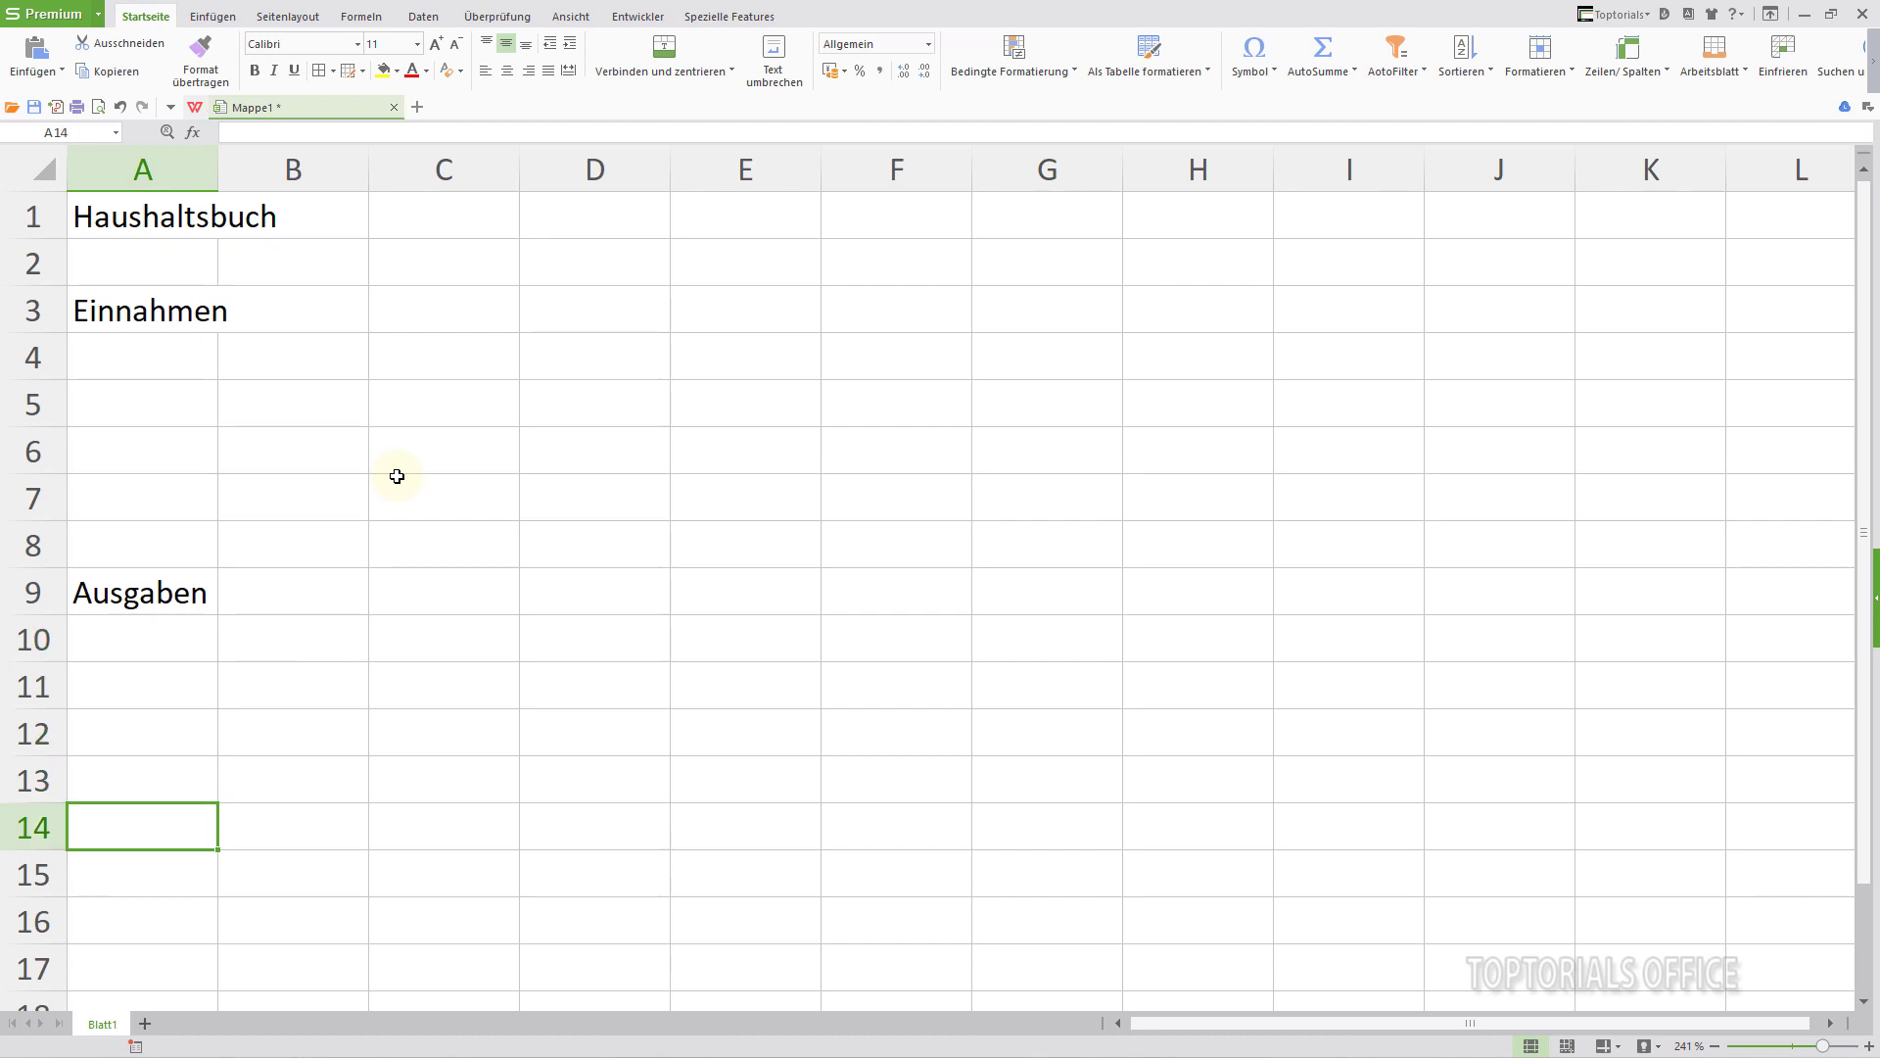
{"action": "key", "text": "Return"}
{"action": "key", "text": "Return"}
{"action": "type", "text": "Re"}
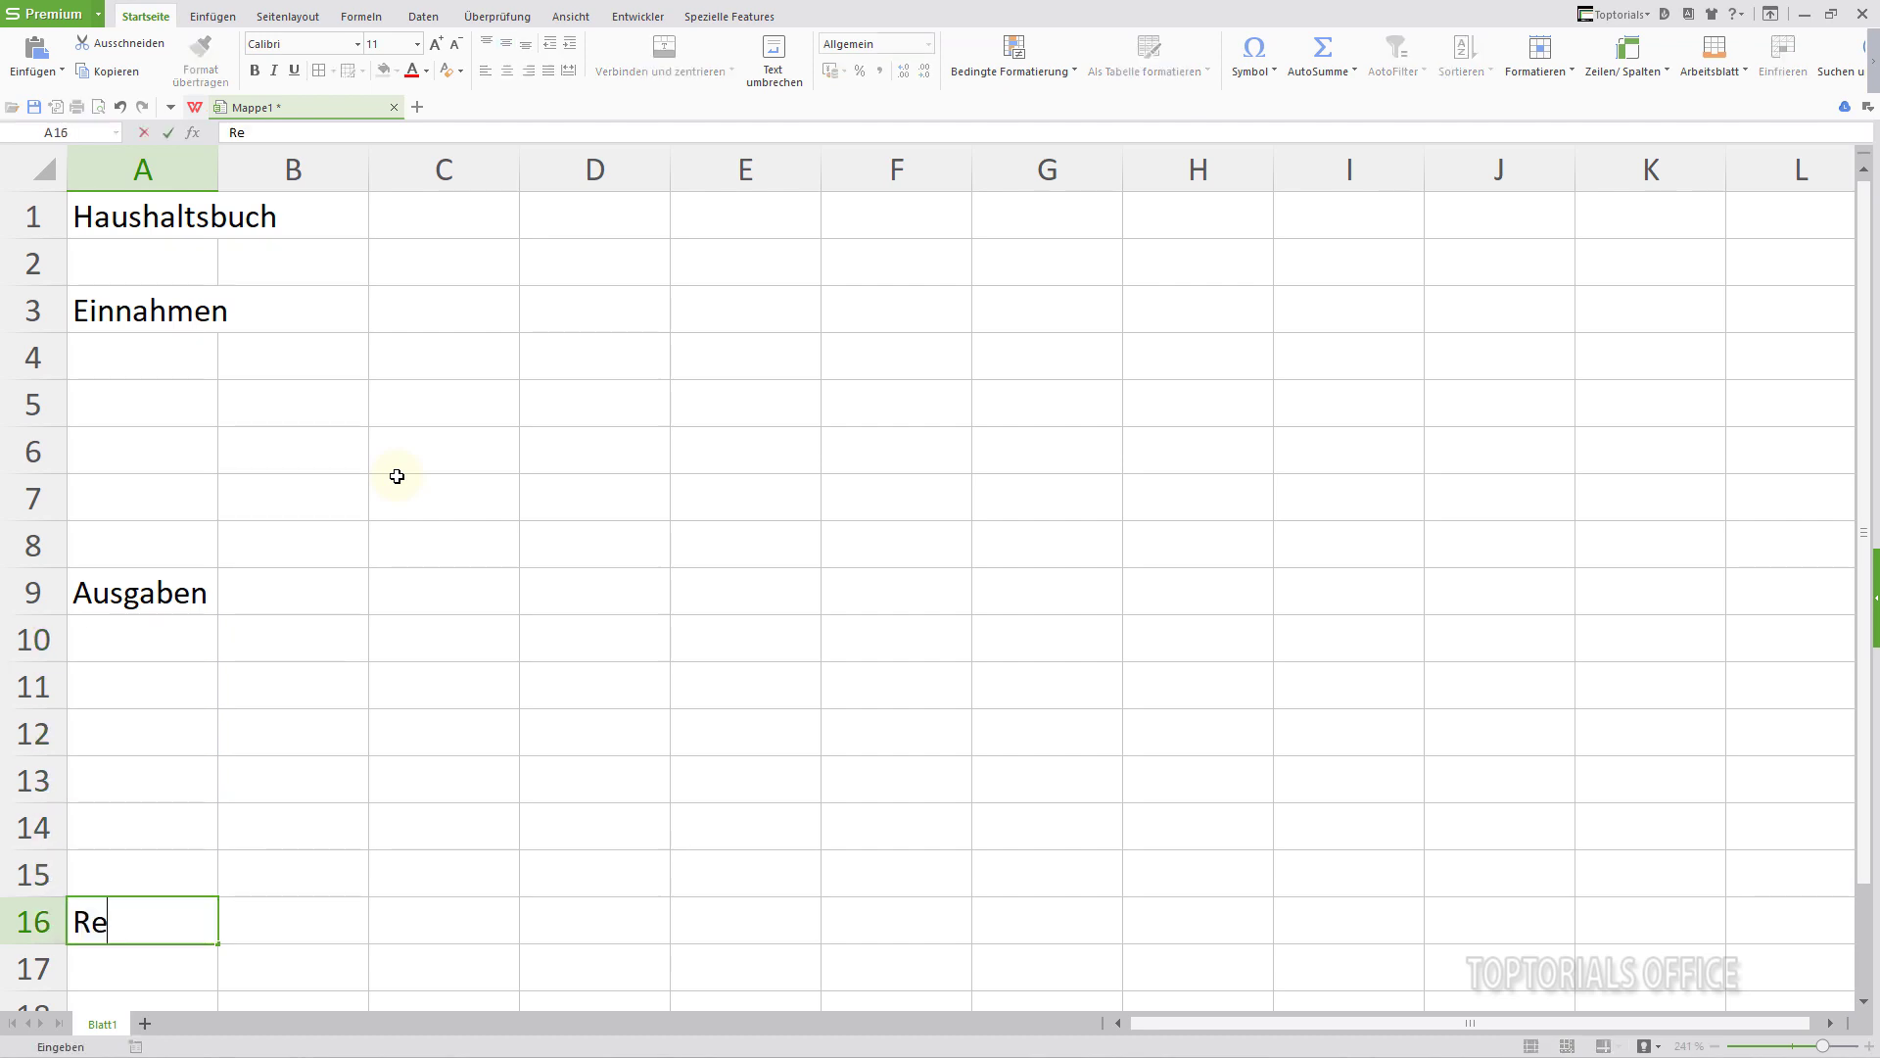
{"action": "type", "text": "st"}
{"action": "key", "text": "Return"}
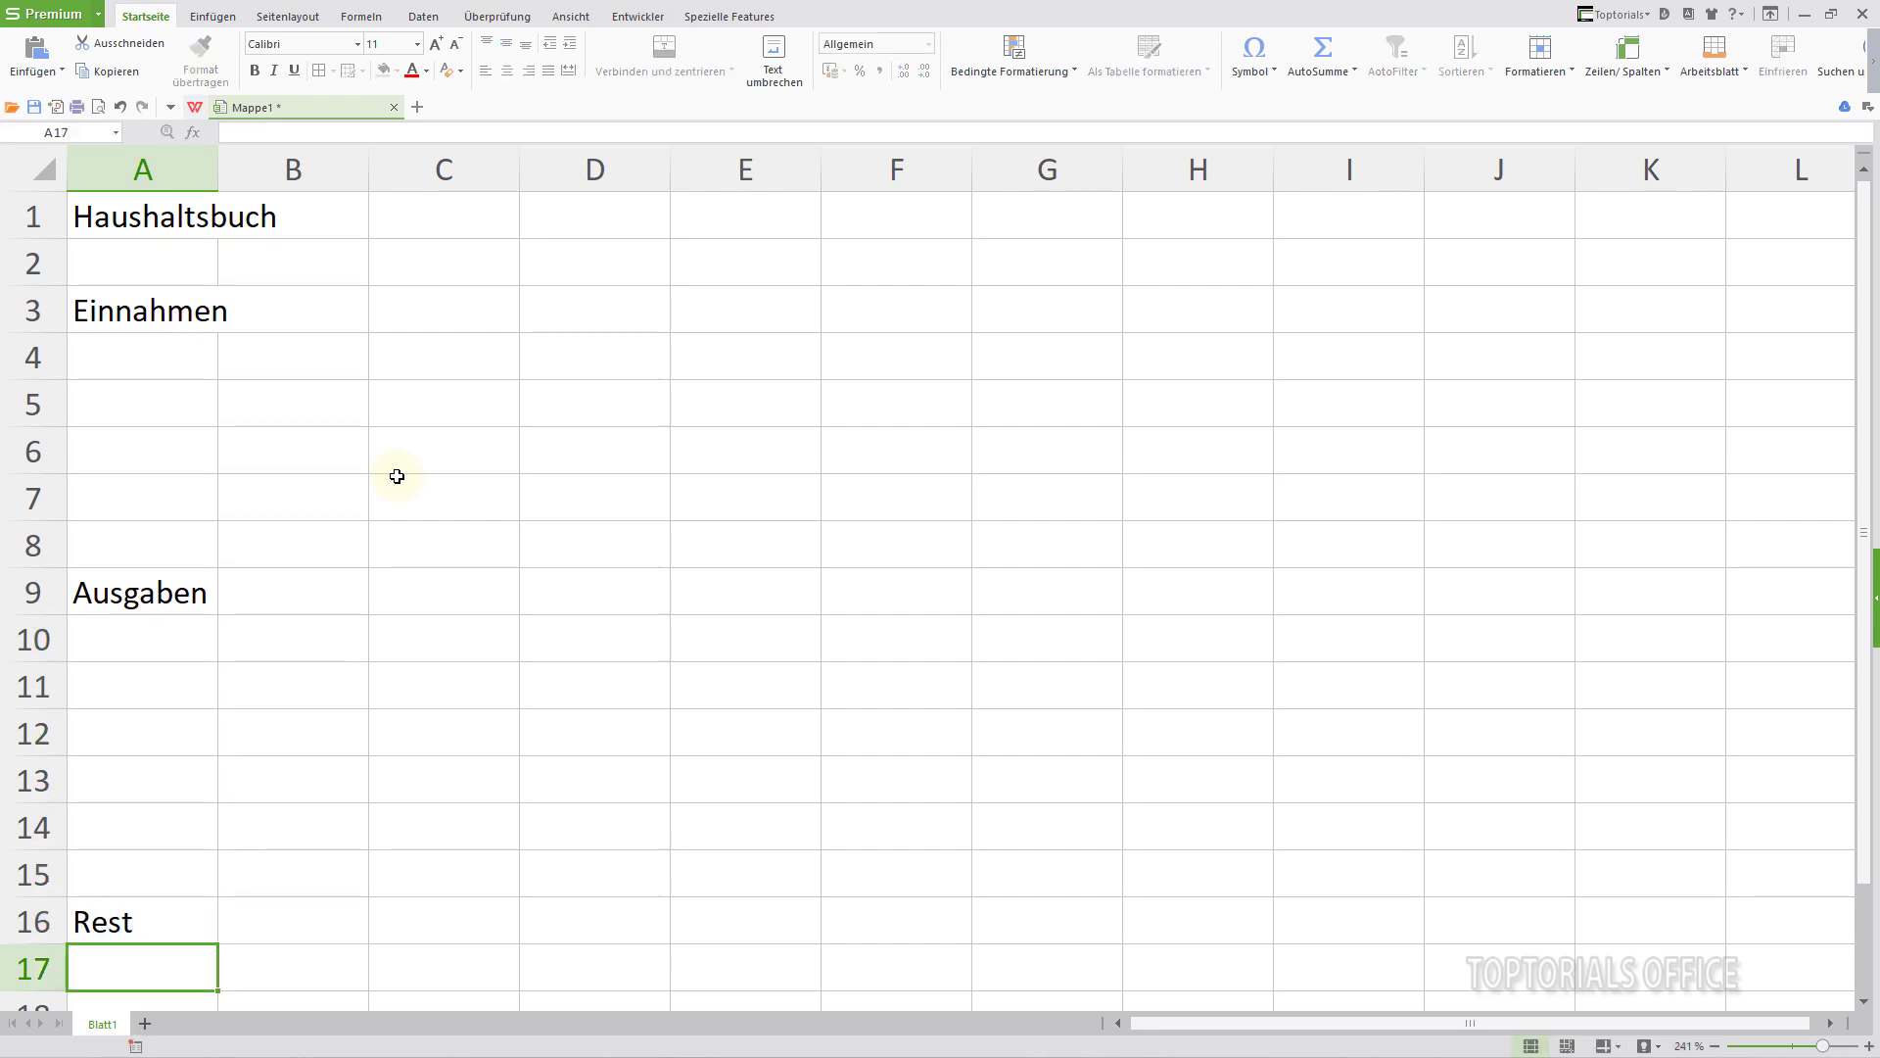
- List the income items Gehalt, Nebenjob and Kindergeld in B4:B6
{"action": "left_click", "coordinate": [294, 361]}
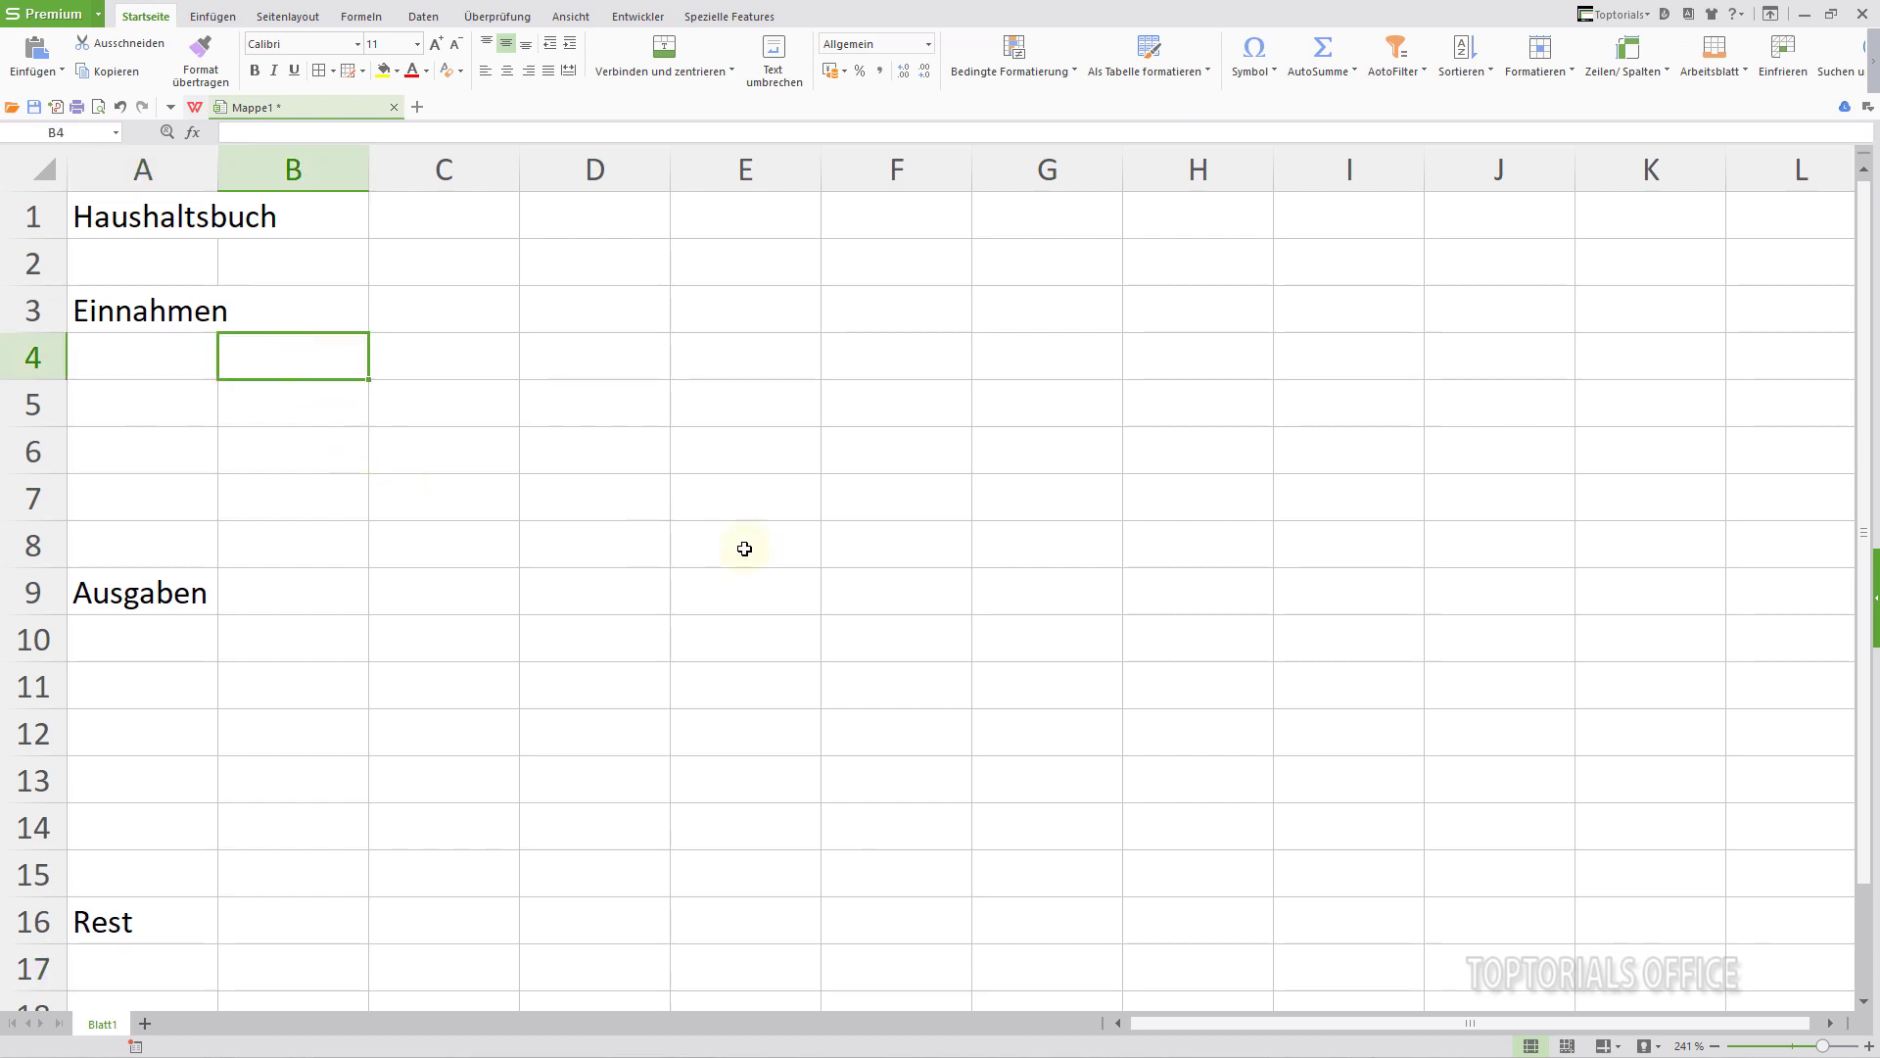
{"action": "type", "text": "Gehalt"}
{"action": "key", "text": "Return"}
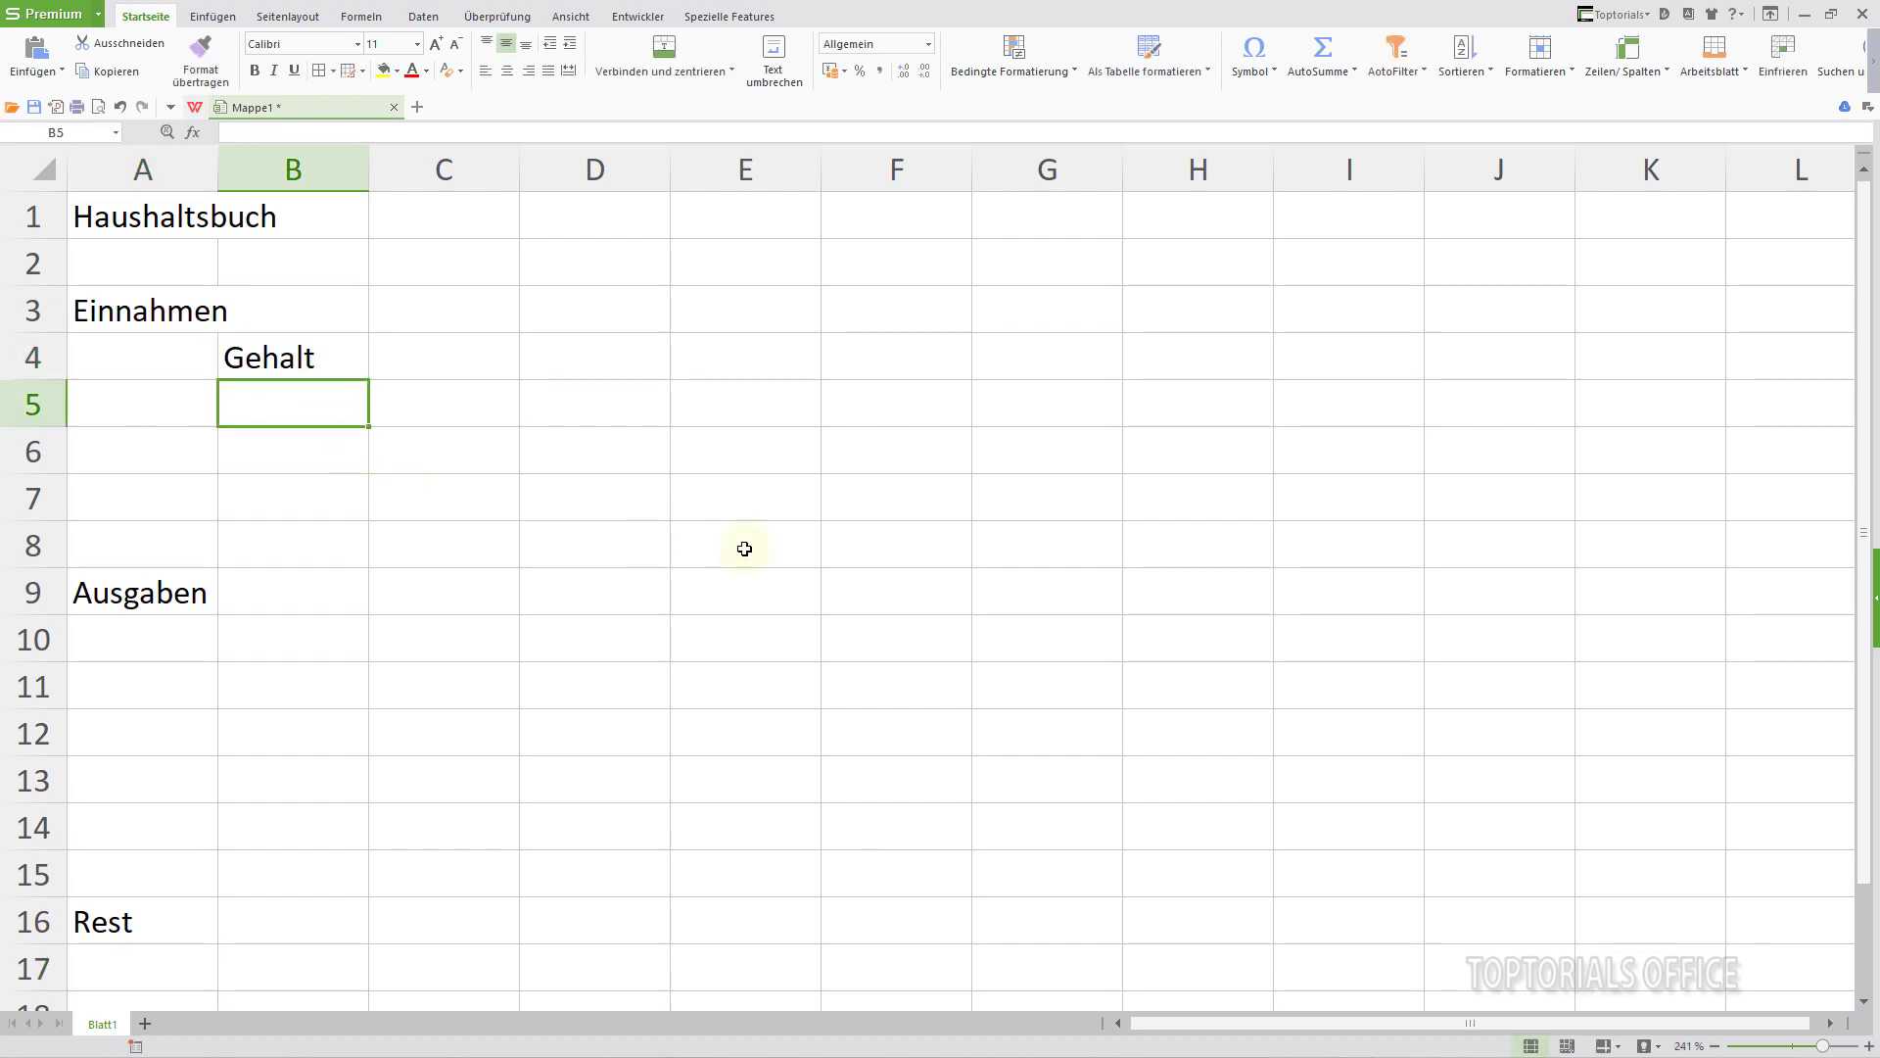
{"action": "type", "text": "Nebenjo"}
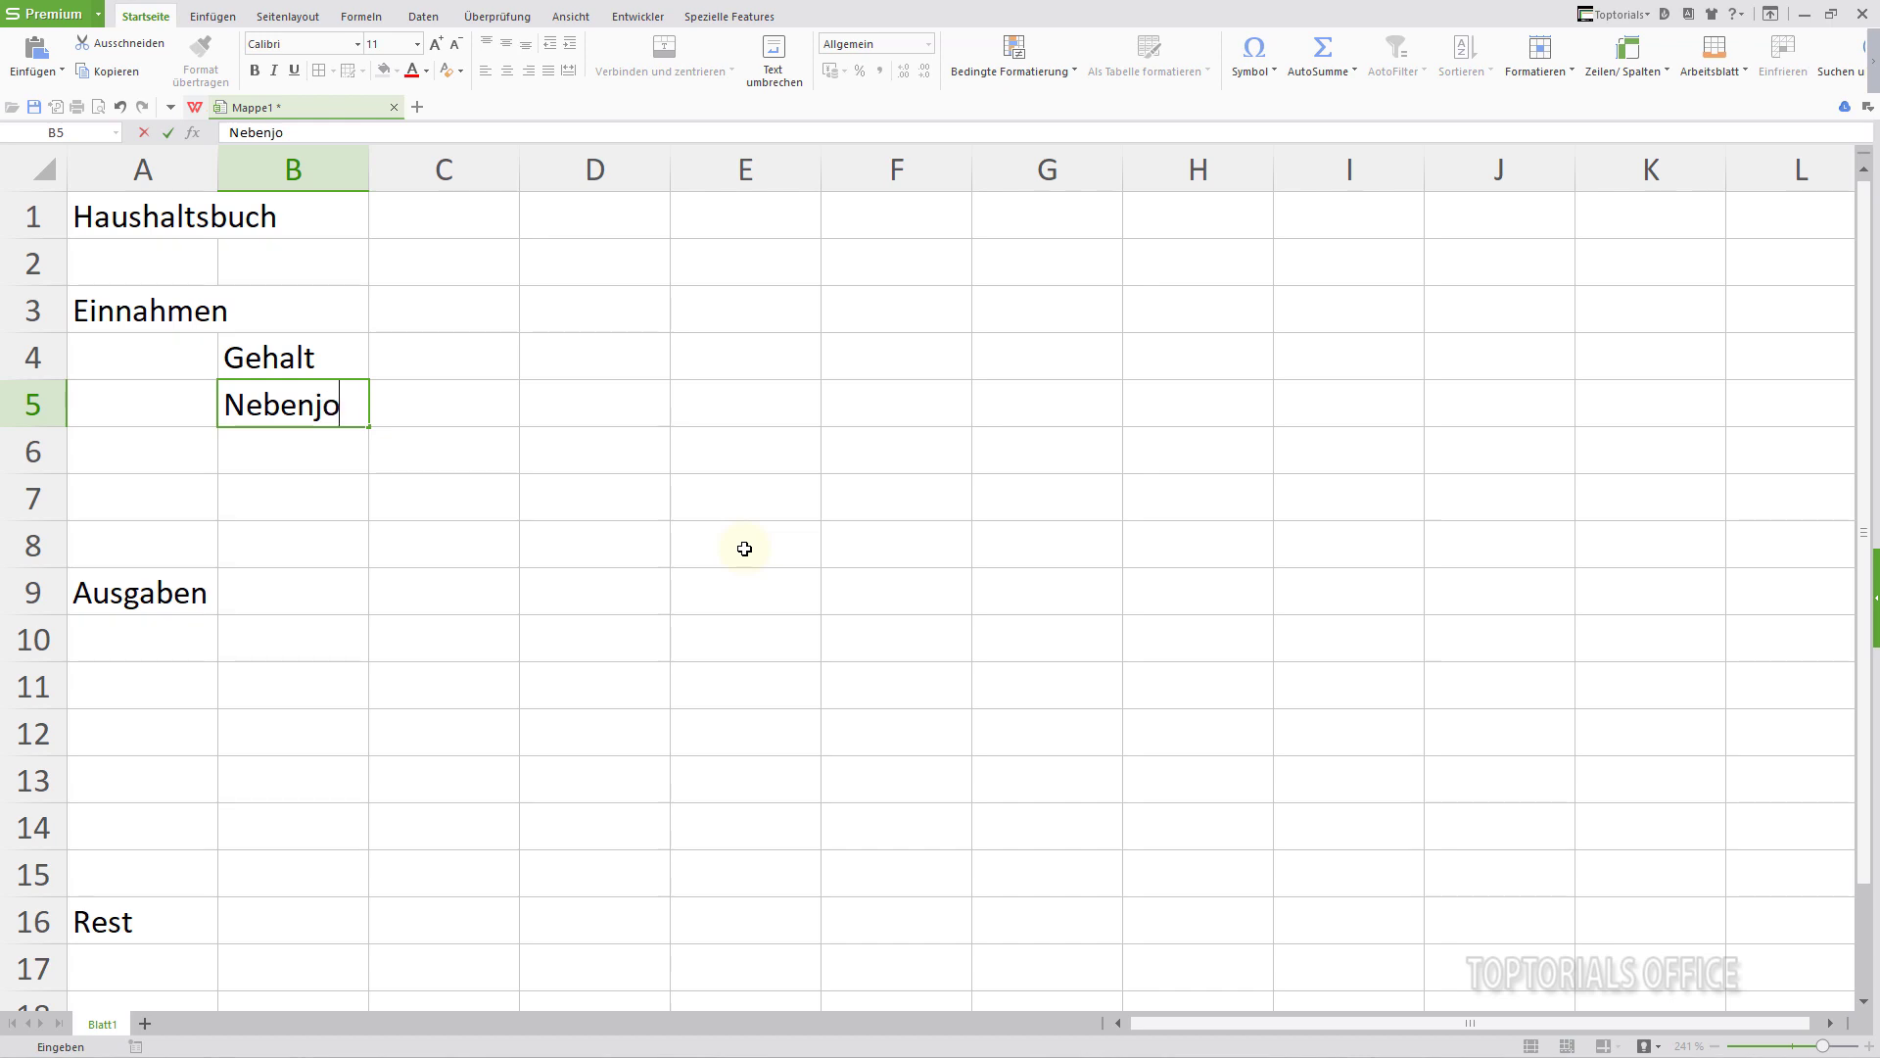
{"action": "type", "text": "b"}
{"action": "key", "text": "Return"}
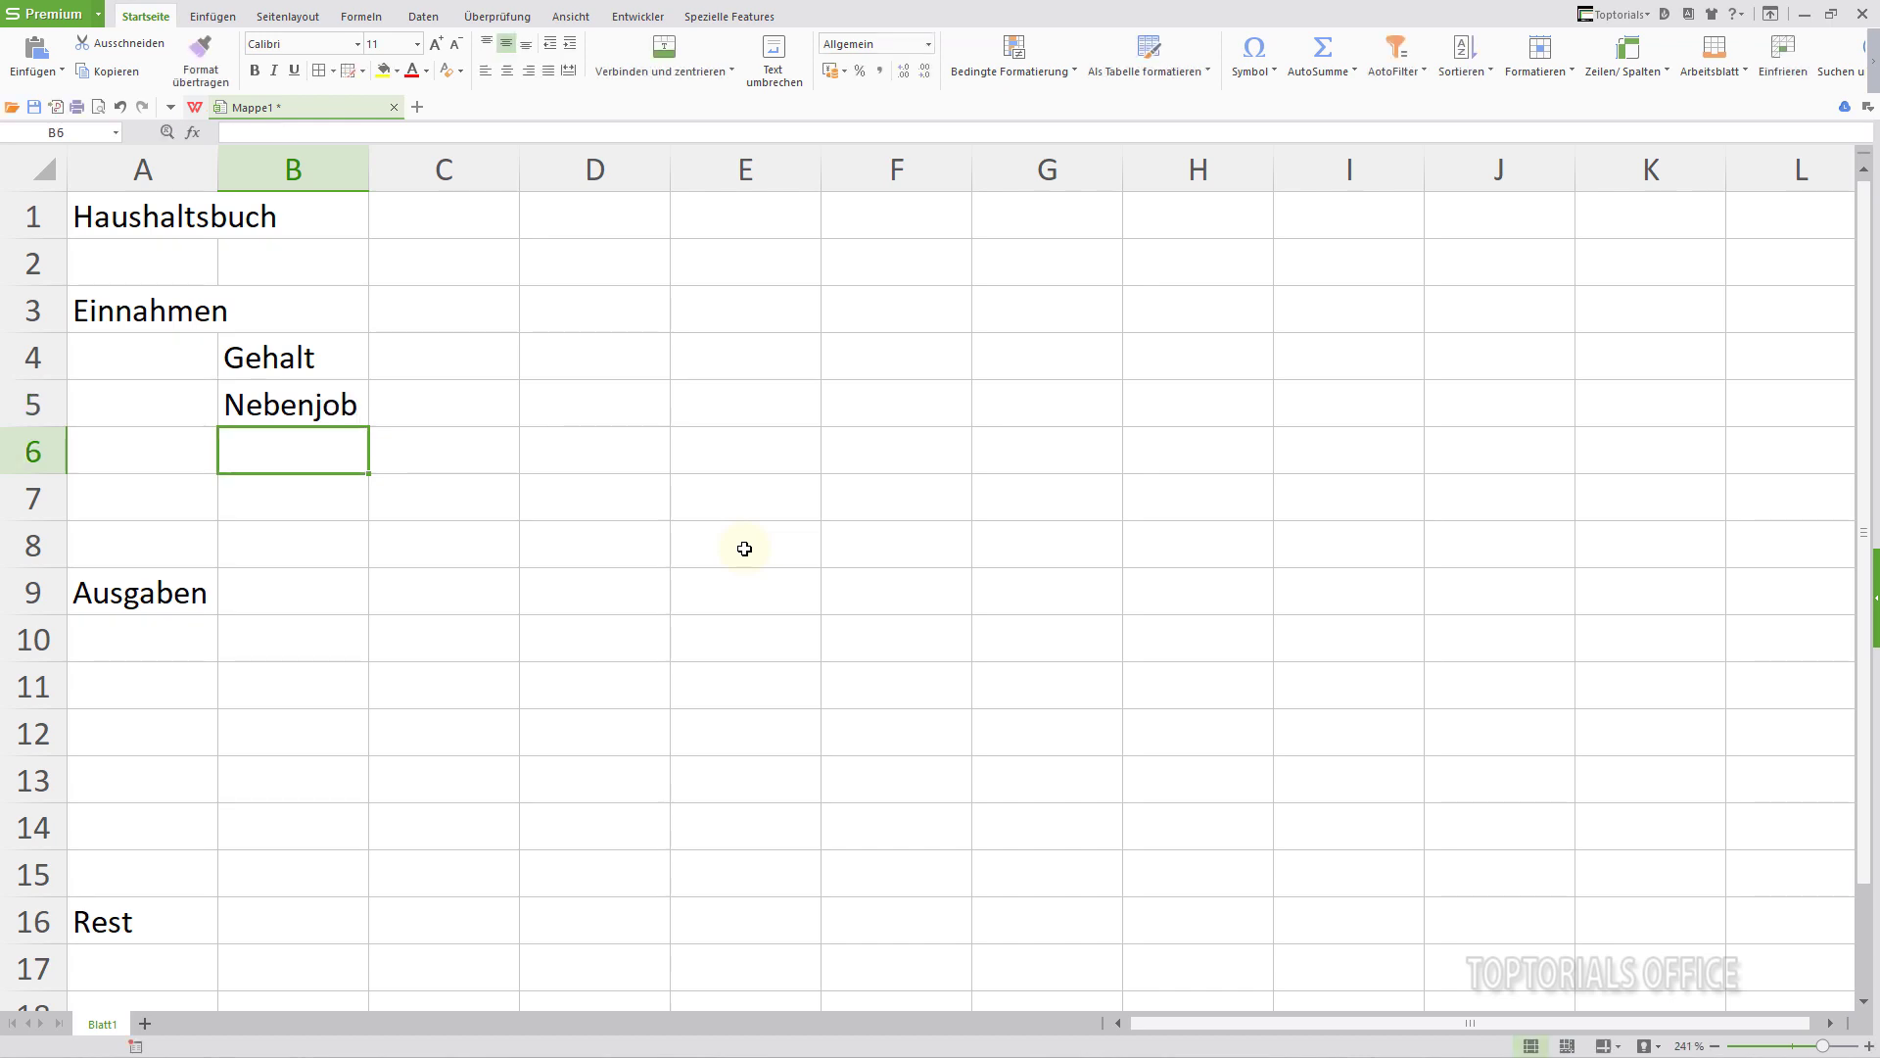
{"action": "type", "text": "Kindergel"}
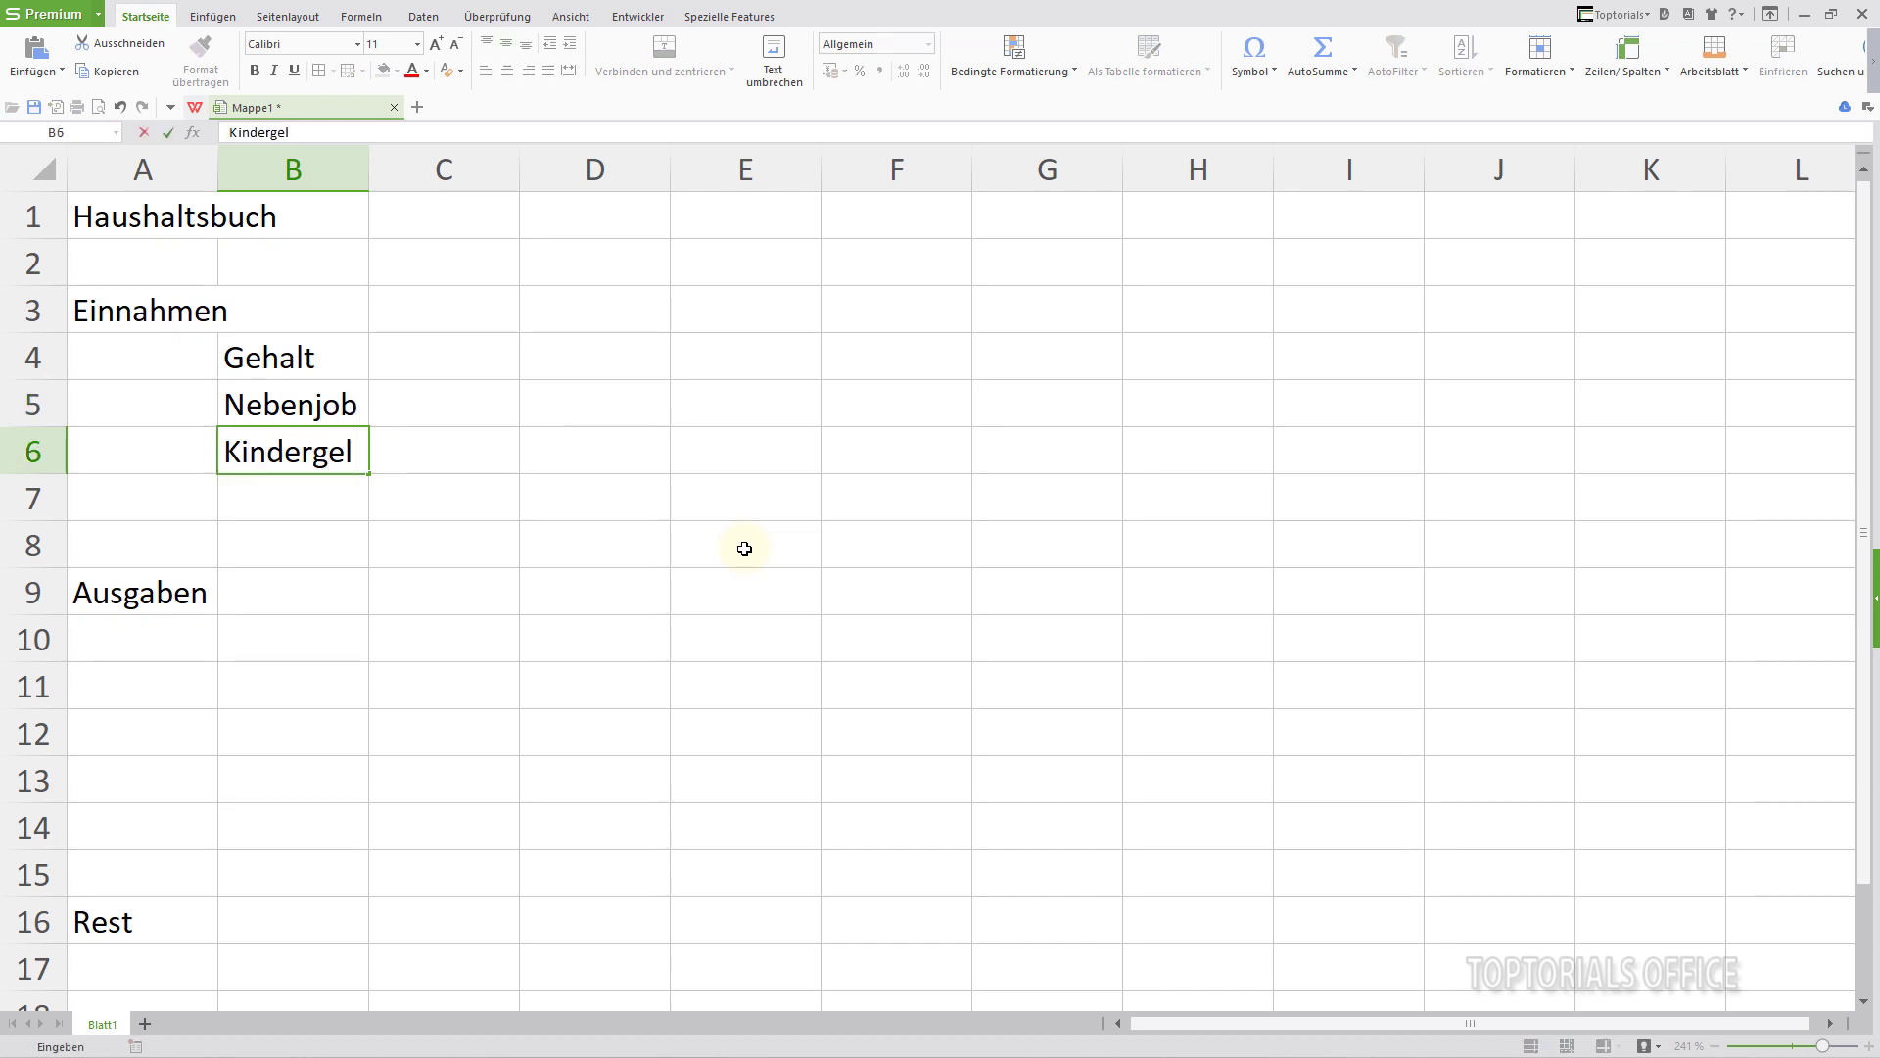
{"action": "type", "text": "d"}
{"action": "key", "text": "Return"}
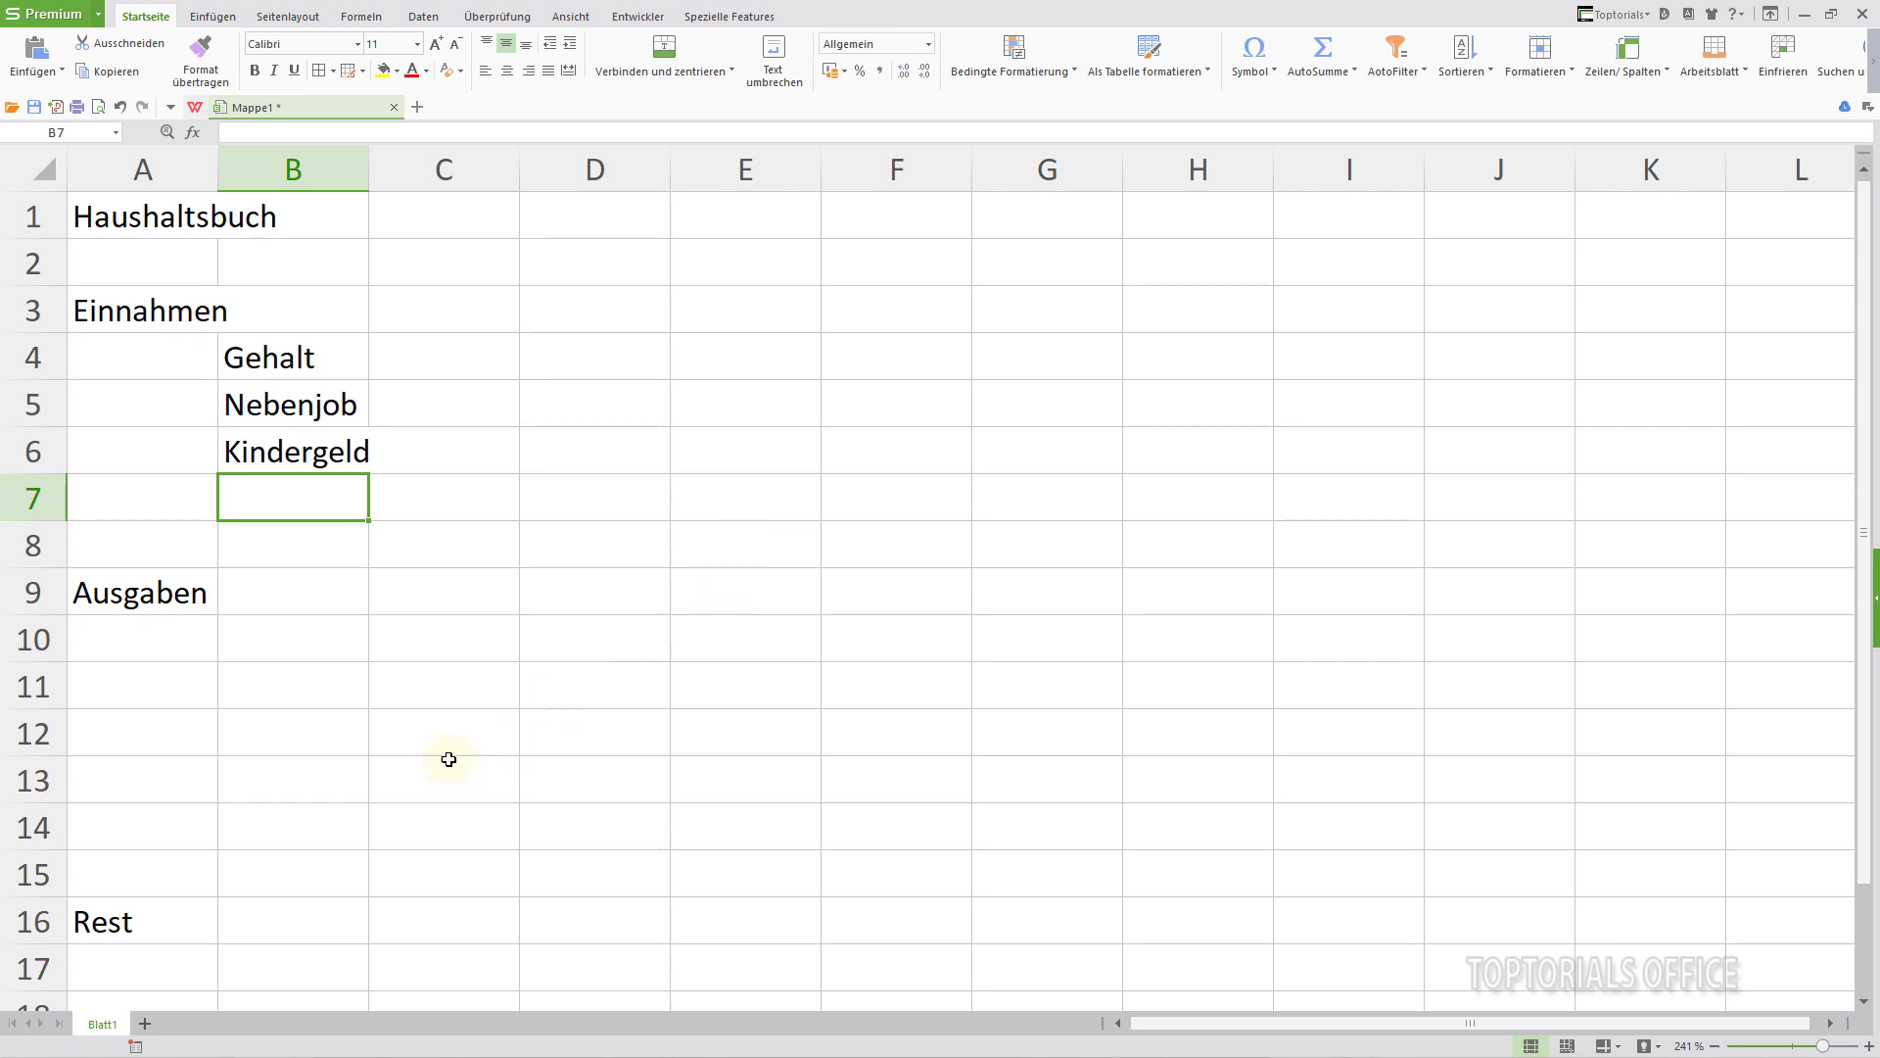
- List the expense items Miete, Strom, Heizkosten, Internet and Auto starting at B10
{"action": "left_click", "coordinate": [250, 640]}
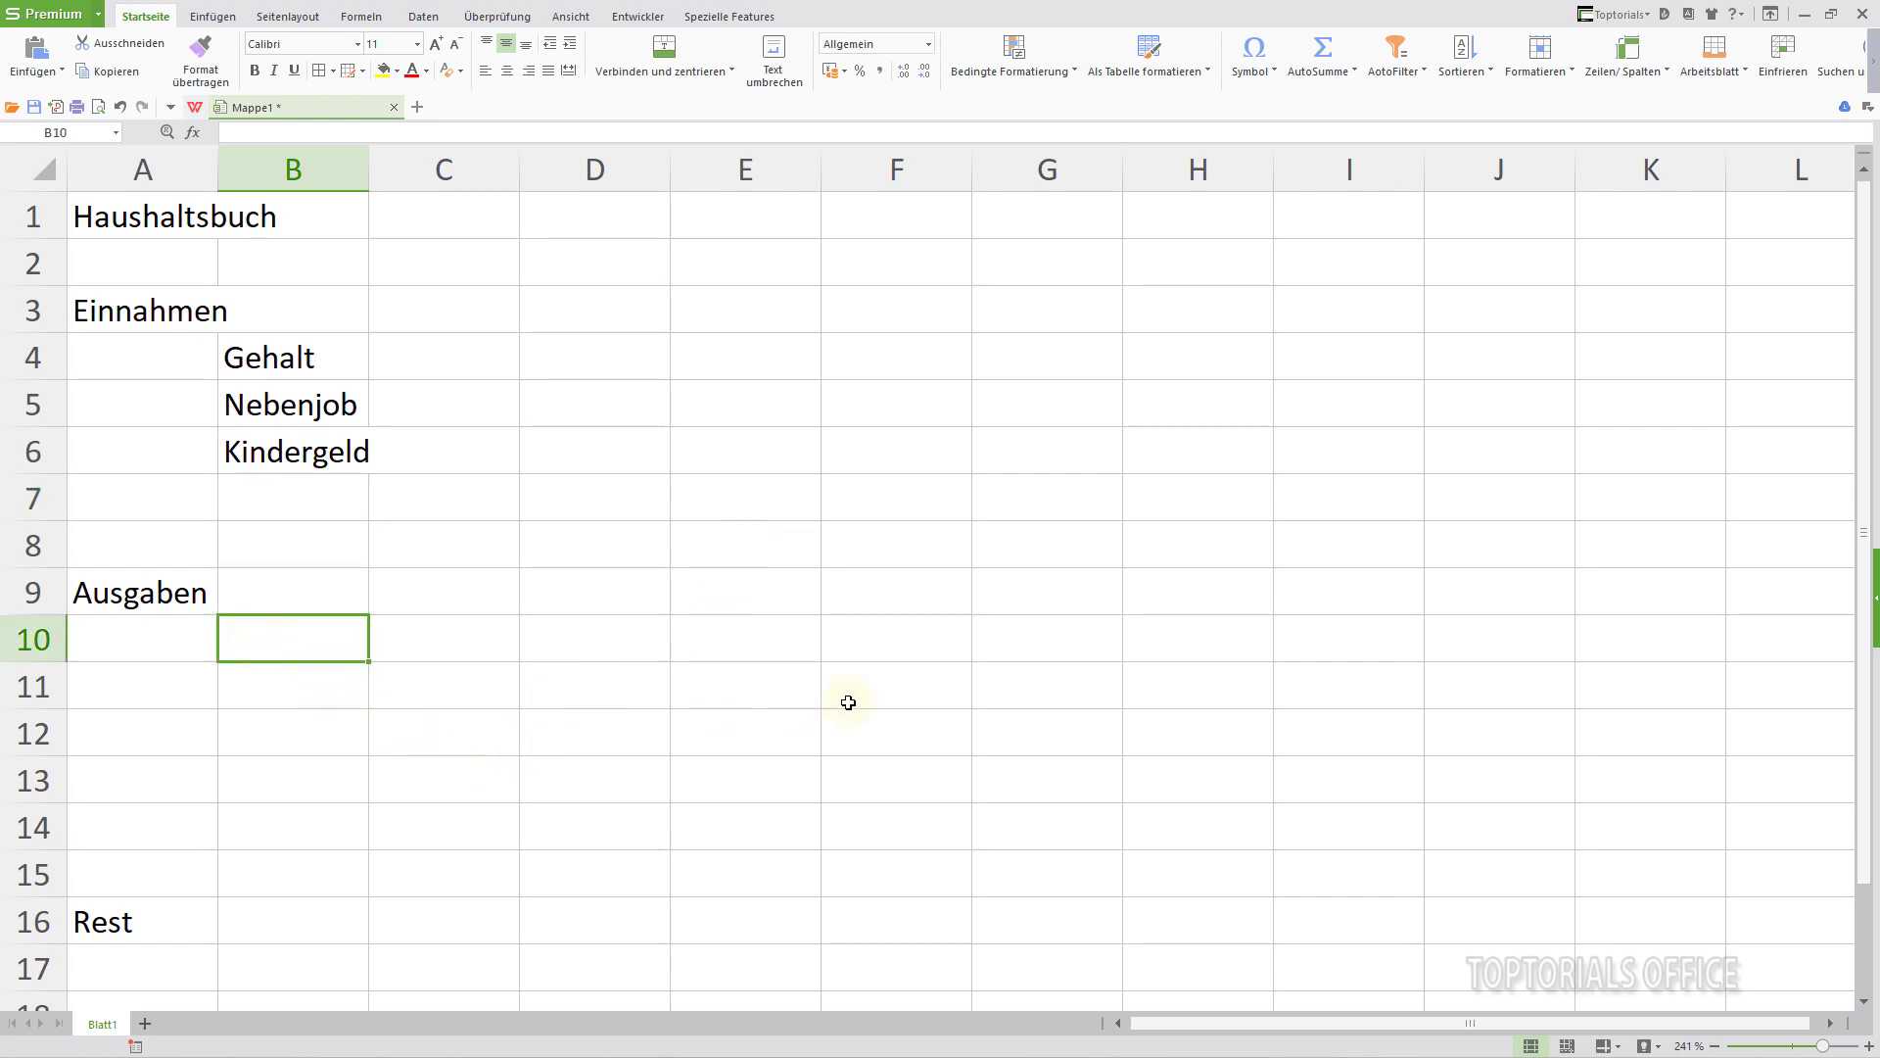
{"action": "type", "text": "Miete"}
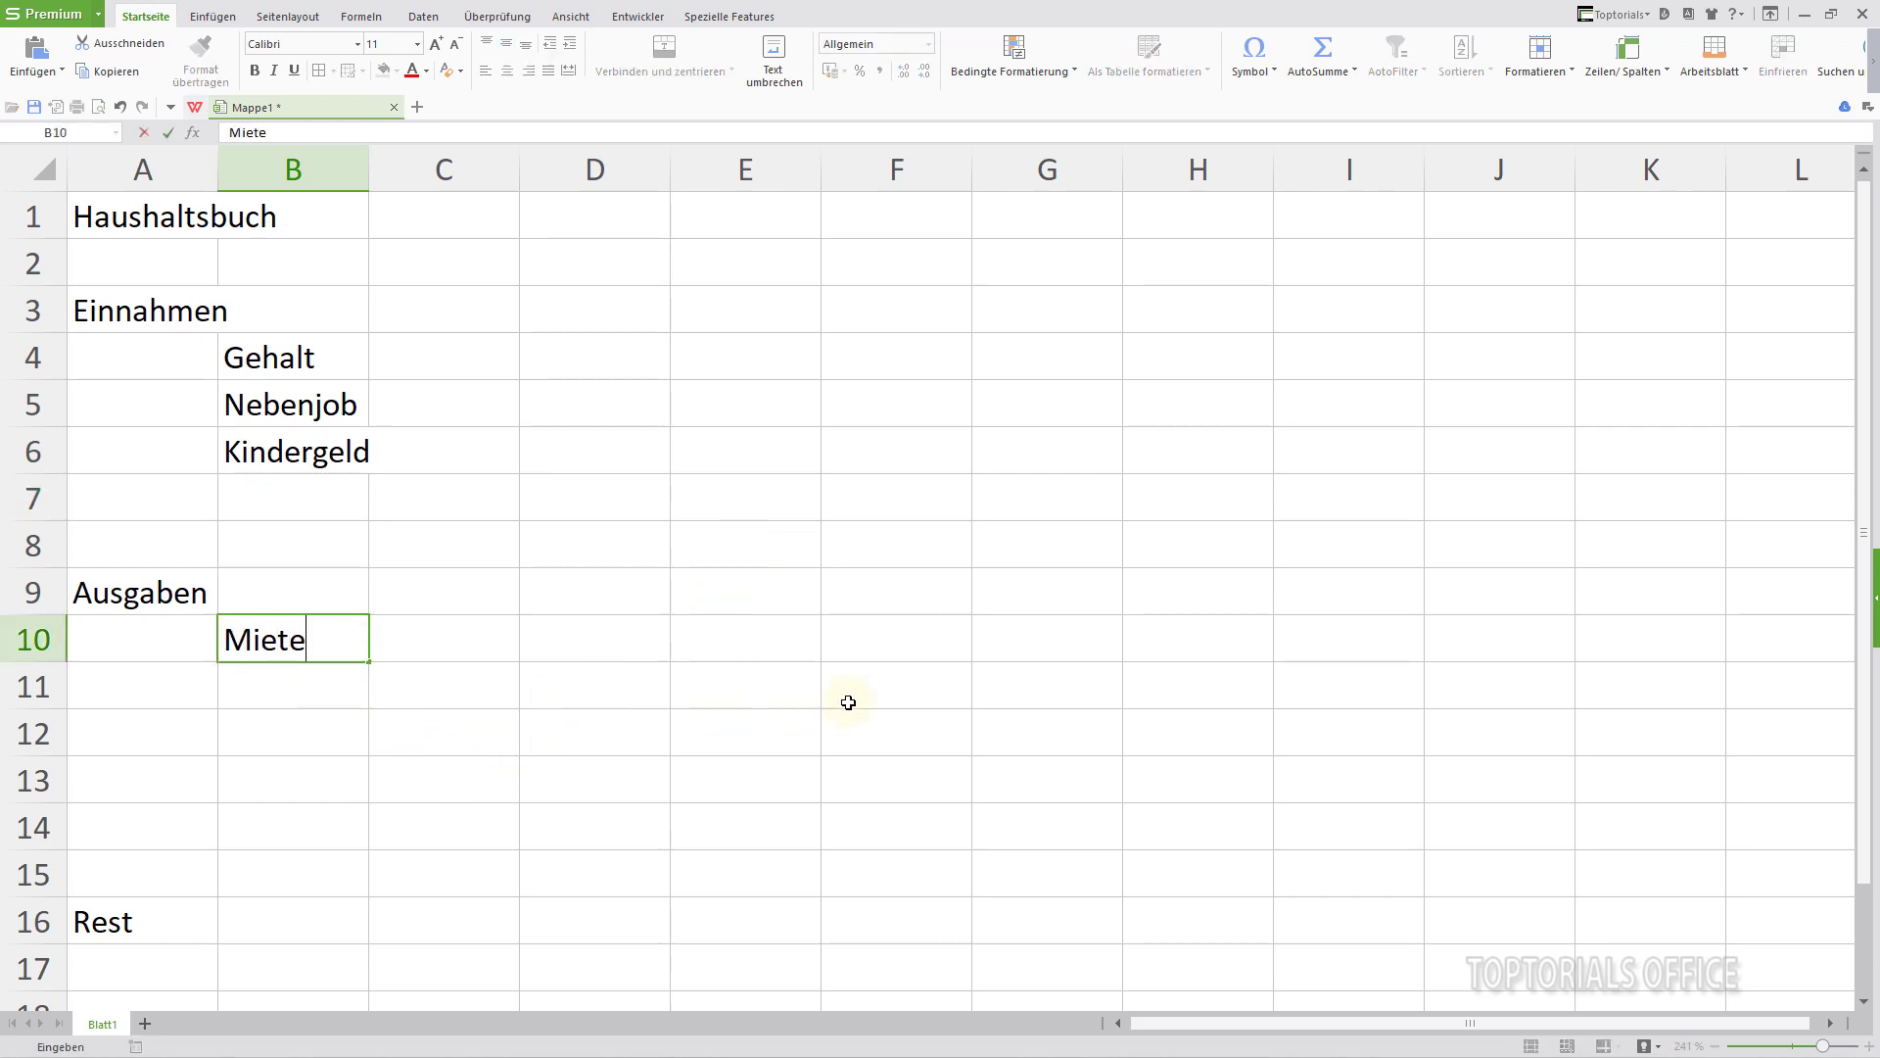
{"action": "key", "text": "Return"}
{"action": "type", "text": "Strom"}
{"action": "key", "text": "Return"}
{"action": "type", "text": "He"}
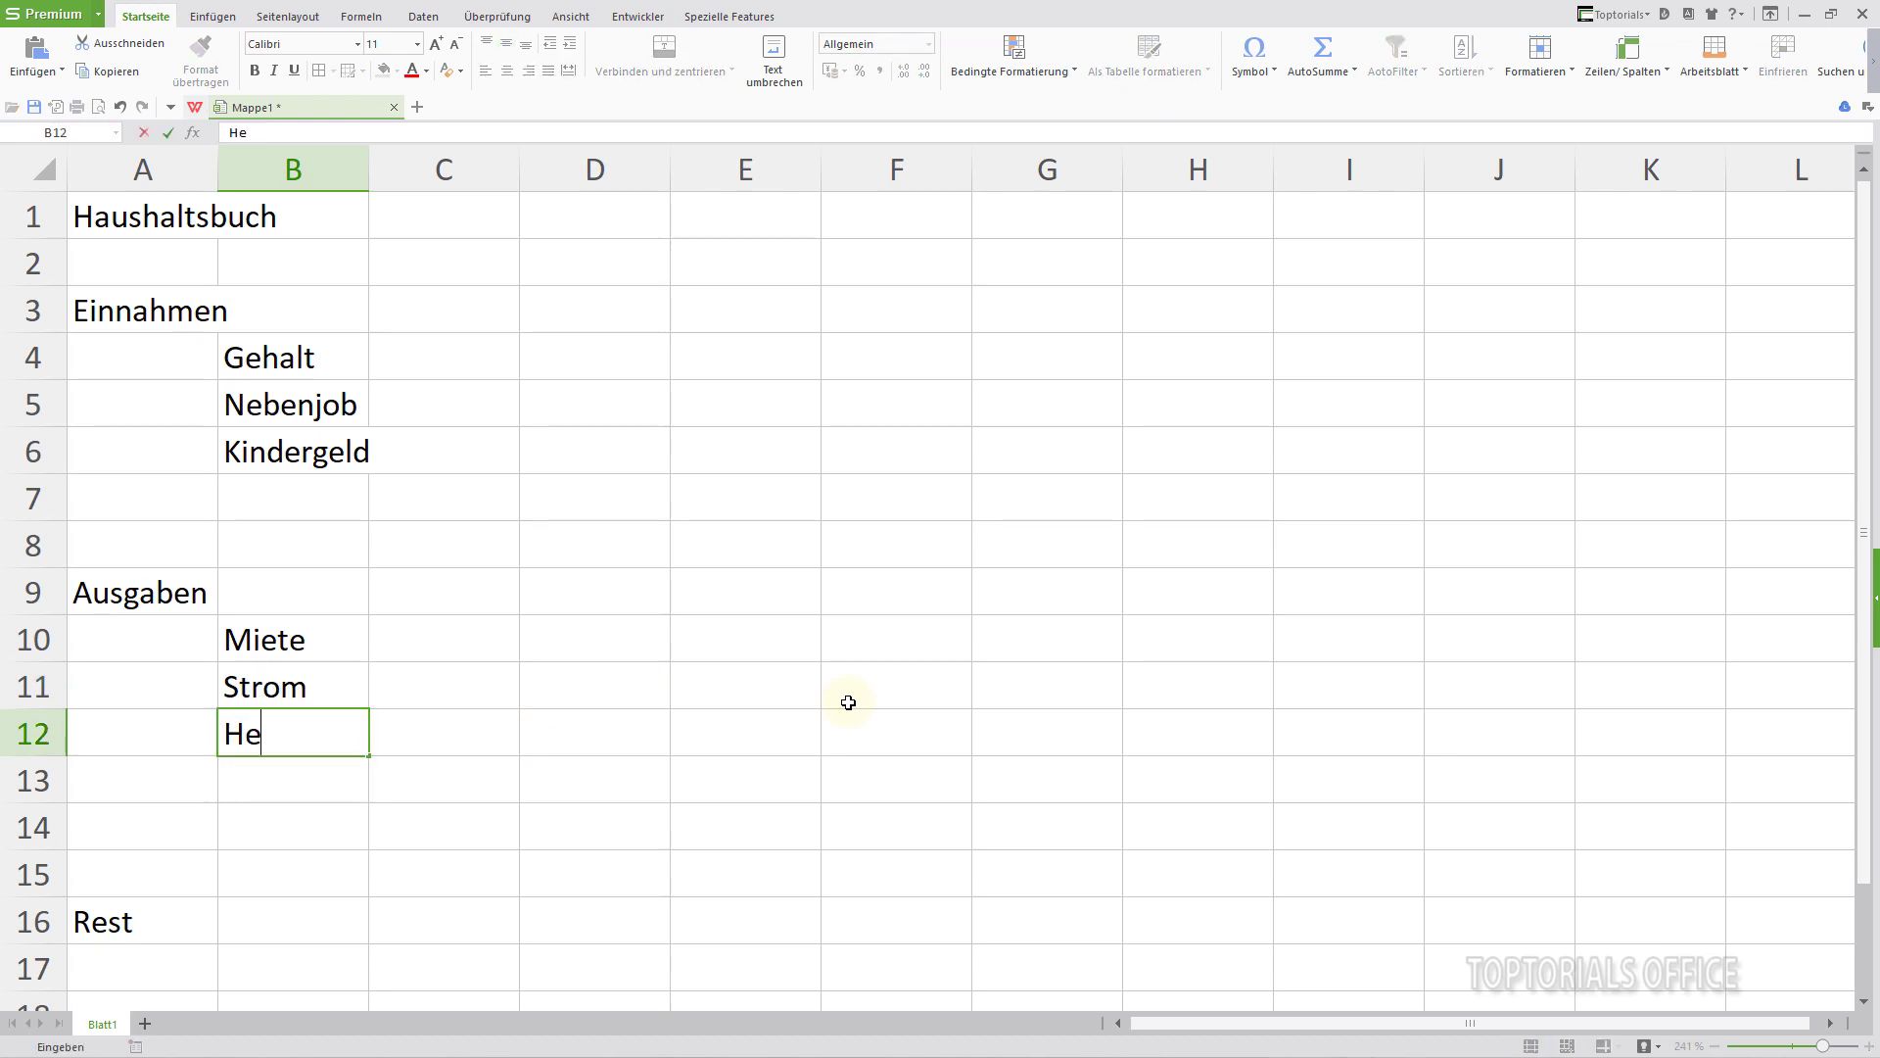
{"action": "type", "text": "izkosten"}
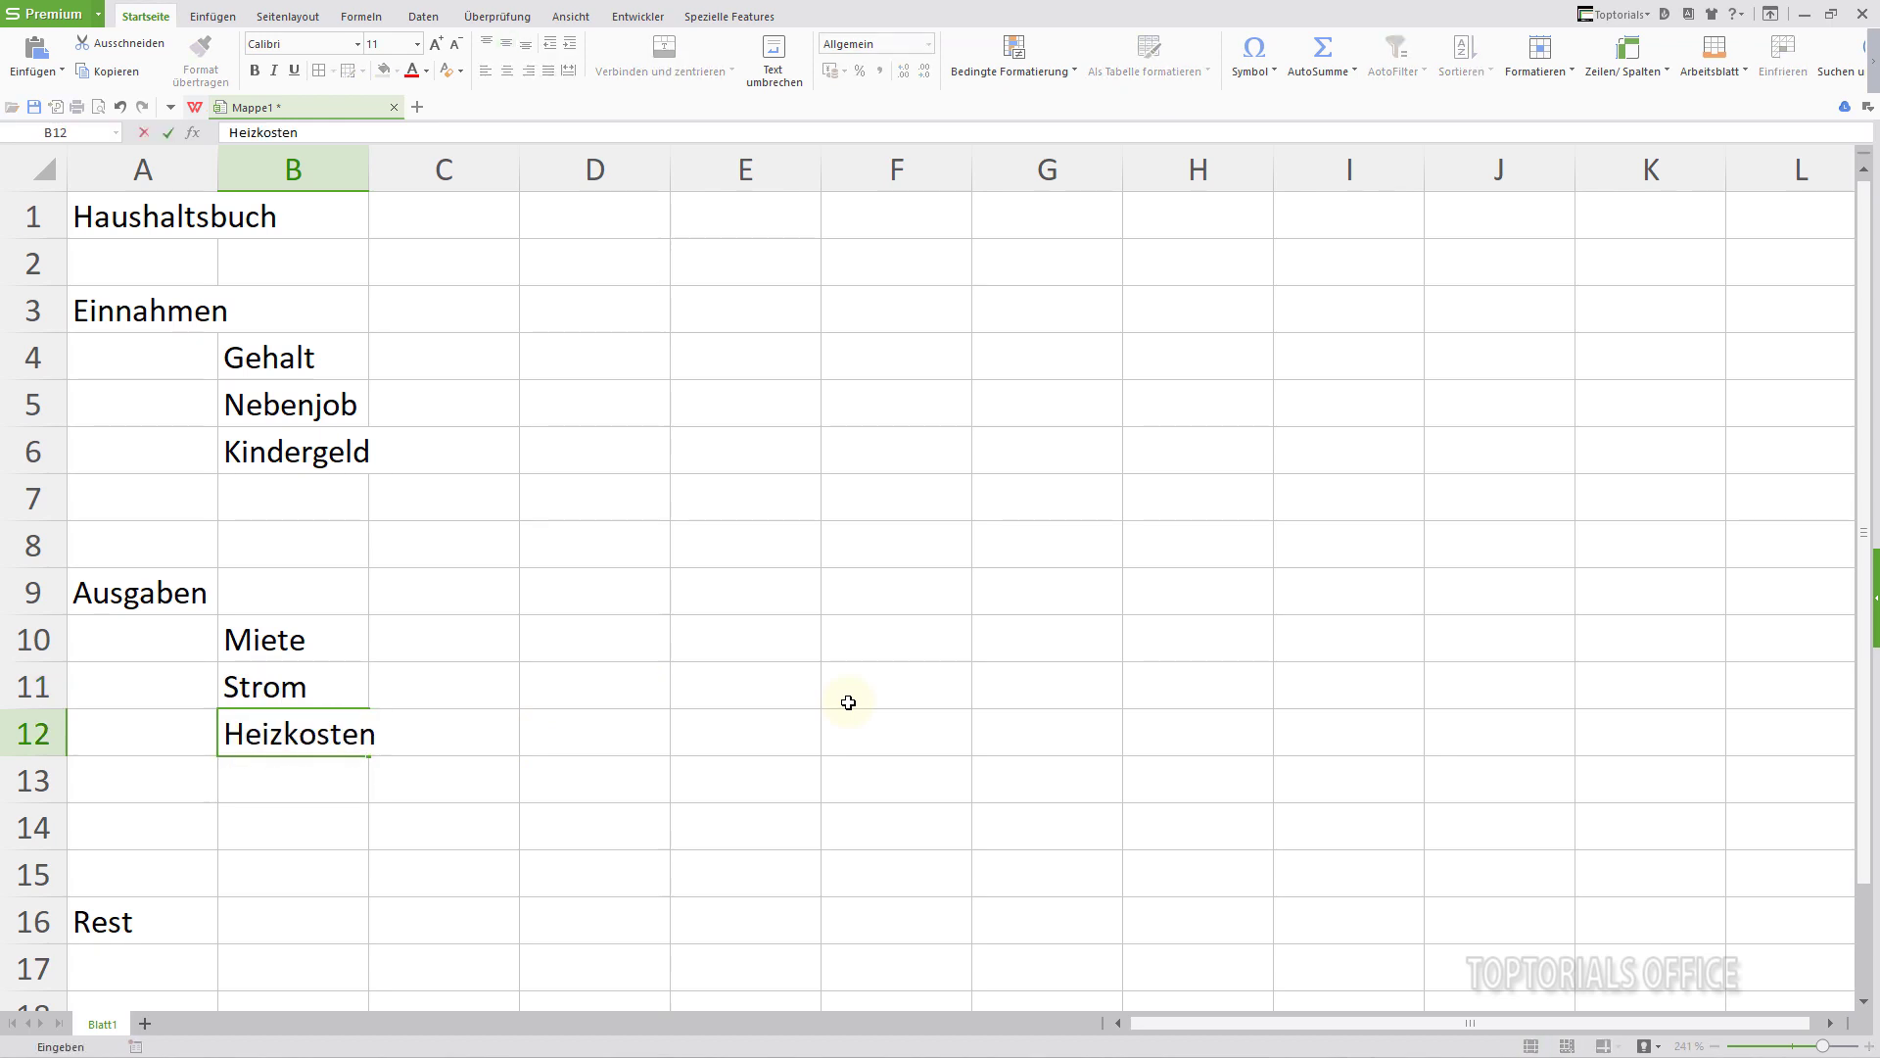
{"action": "key", "text": "Return"}
{"action": "type", "text": "Internet"}
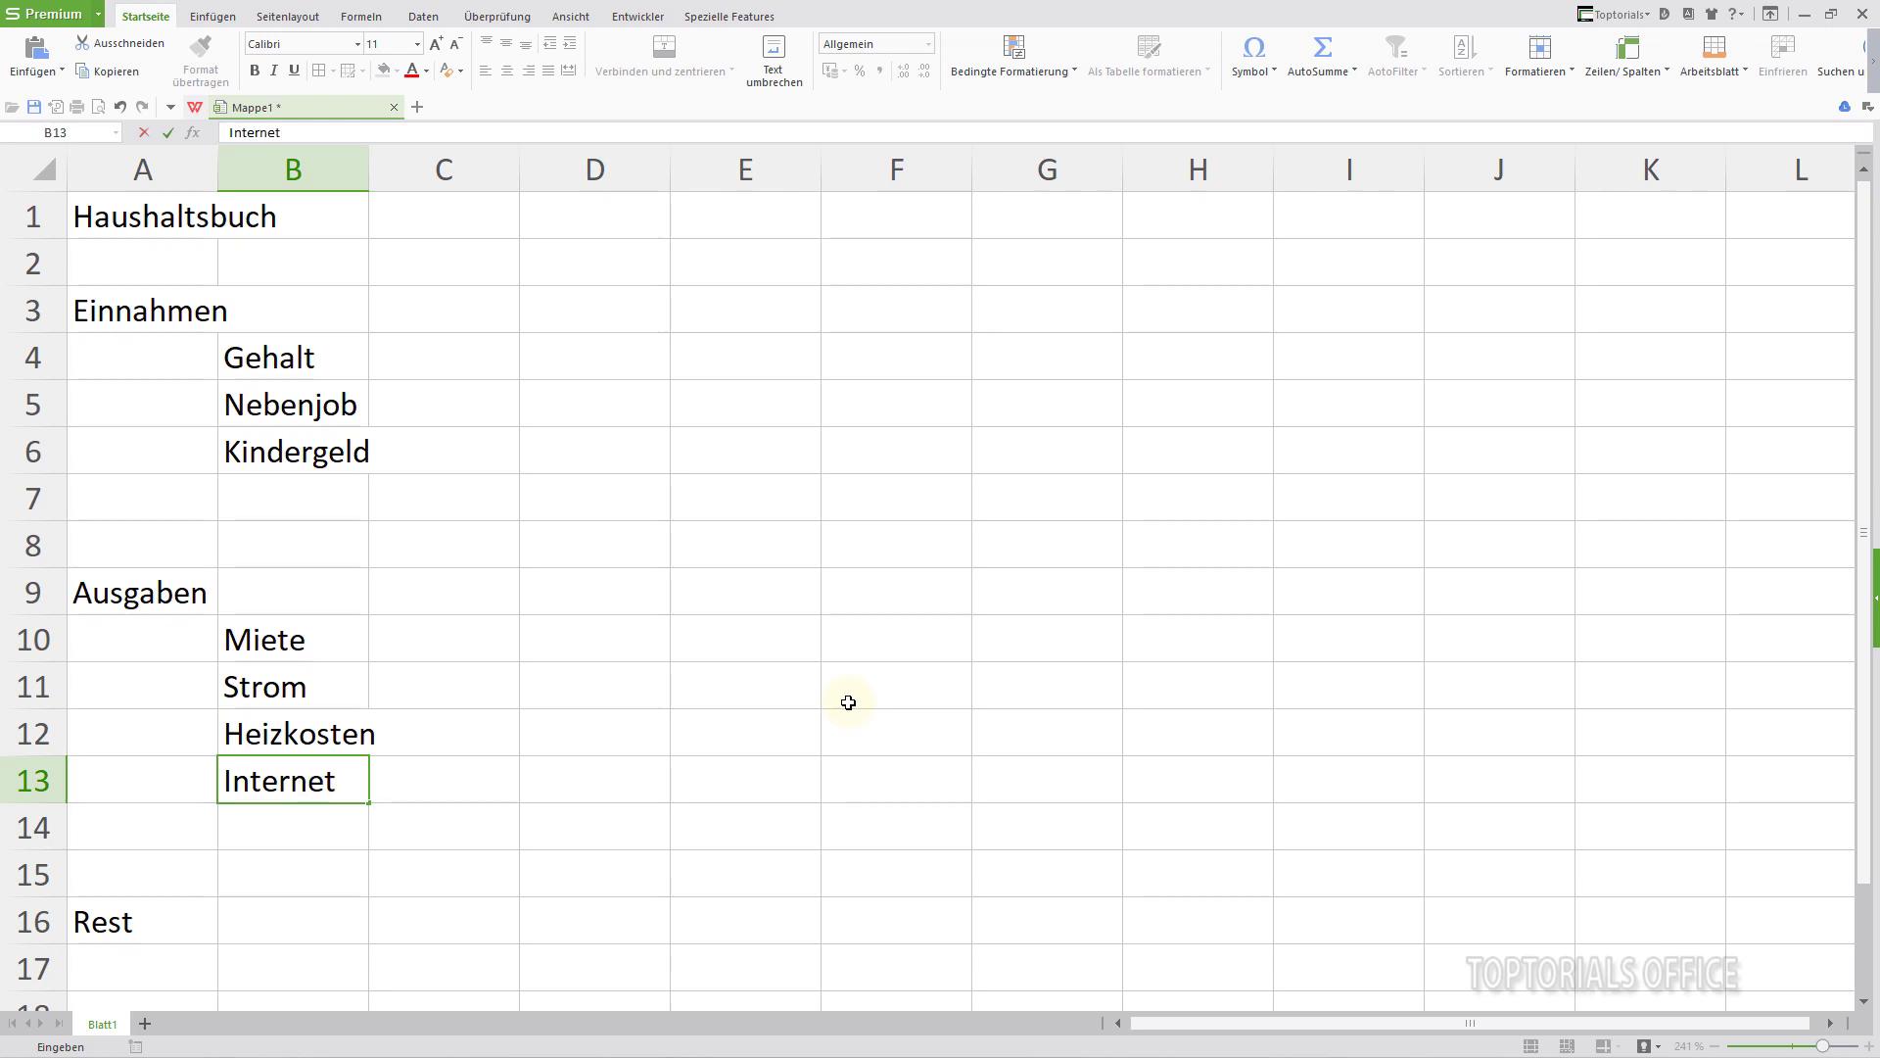
{"action": "key", "text": "Return"}
{"action": "type", "text": "Auto"}
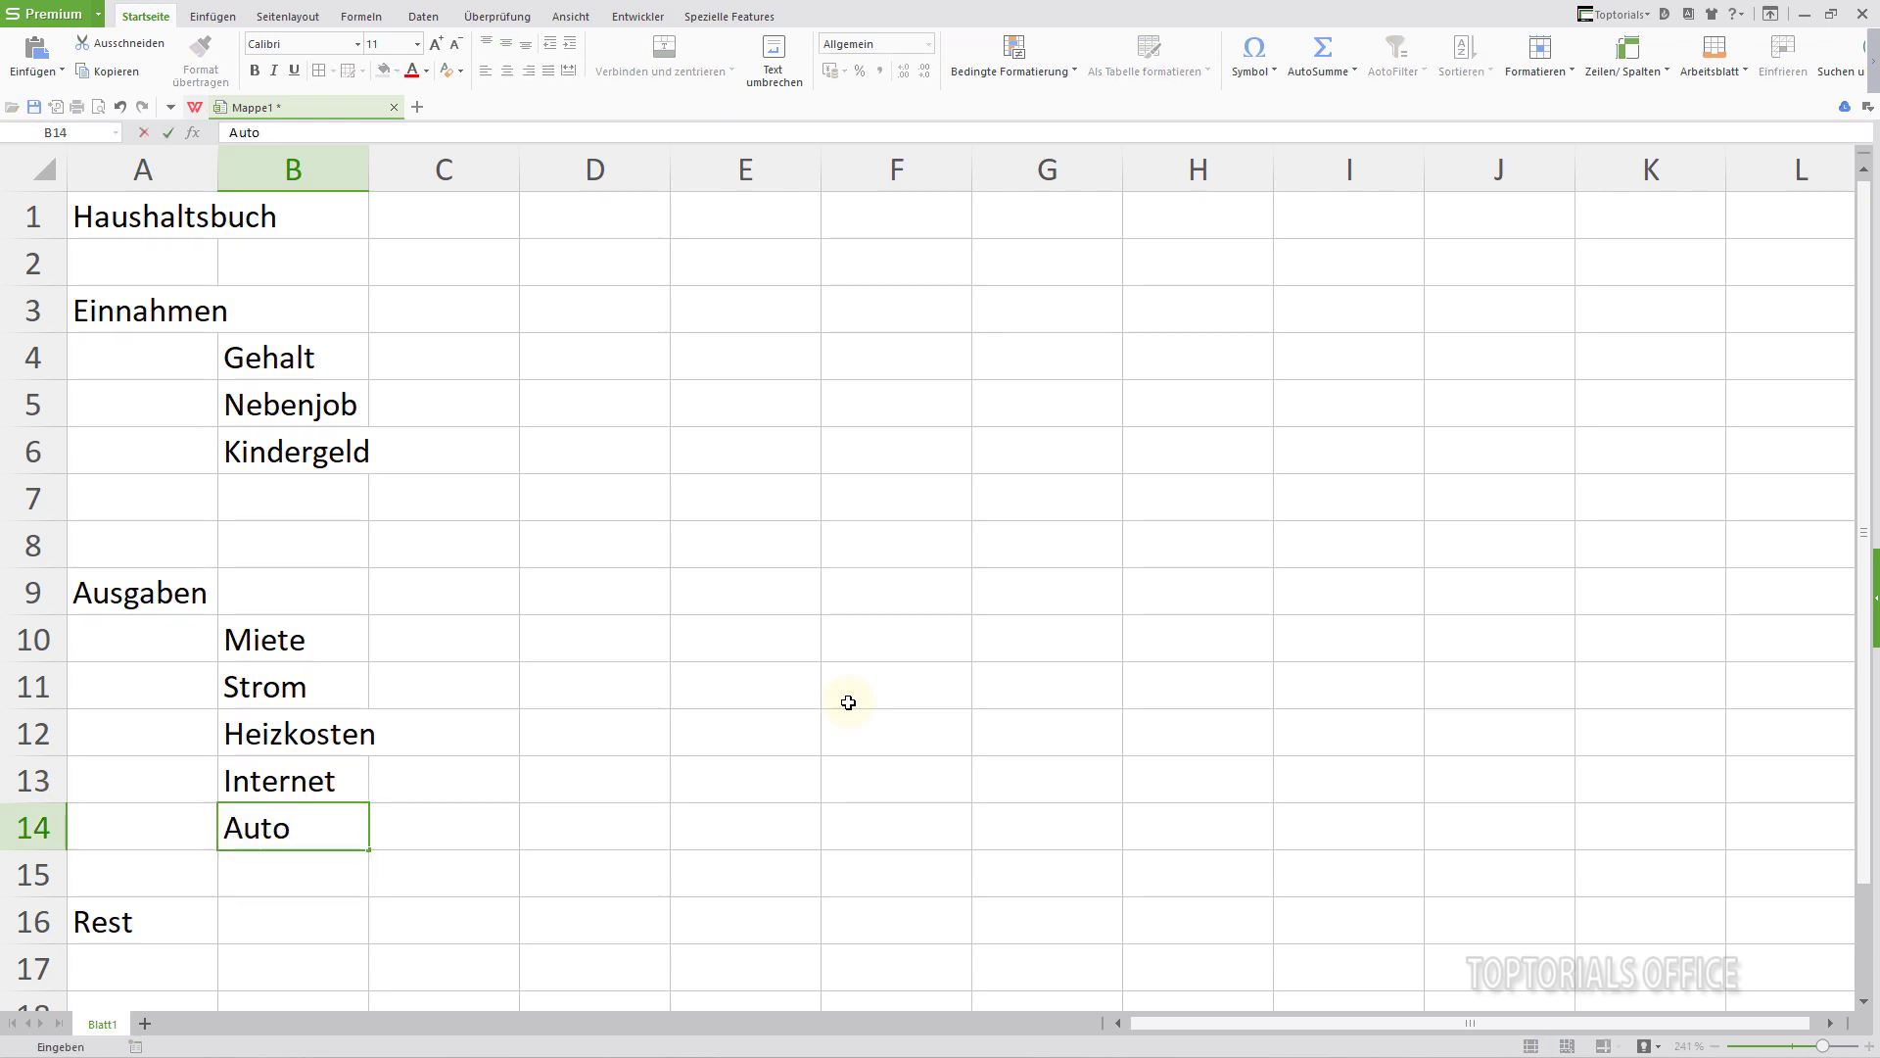
{"action": "key", "text": "Return"}
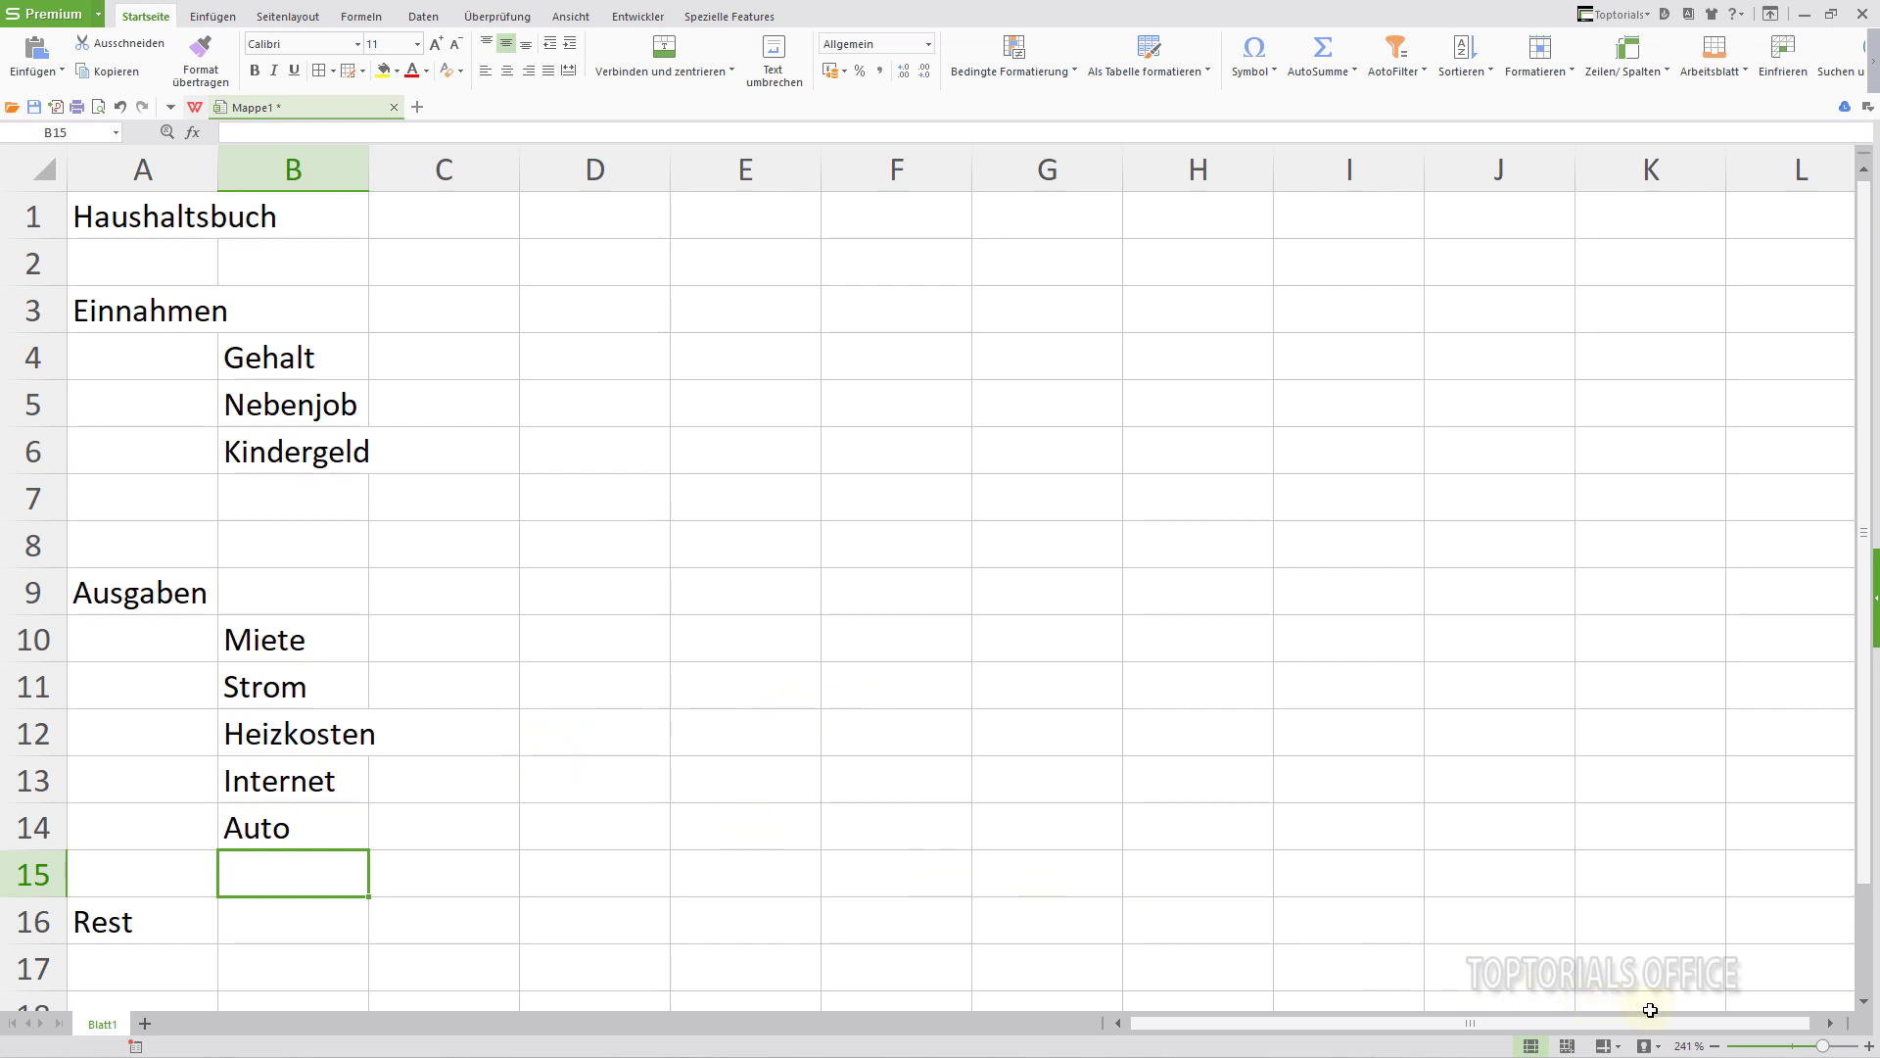
- Insert three blank rows at rows 15–17 so the Rest label moves down to A19
{"action": "left_click", "coordinate": [1716, 1046]}
{"action": "left_click", "coordinate": [1715, 1046]}
{"action": "left_click", "coordinate": [1715, 1046]}
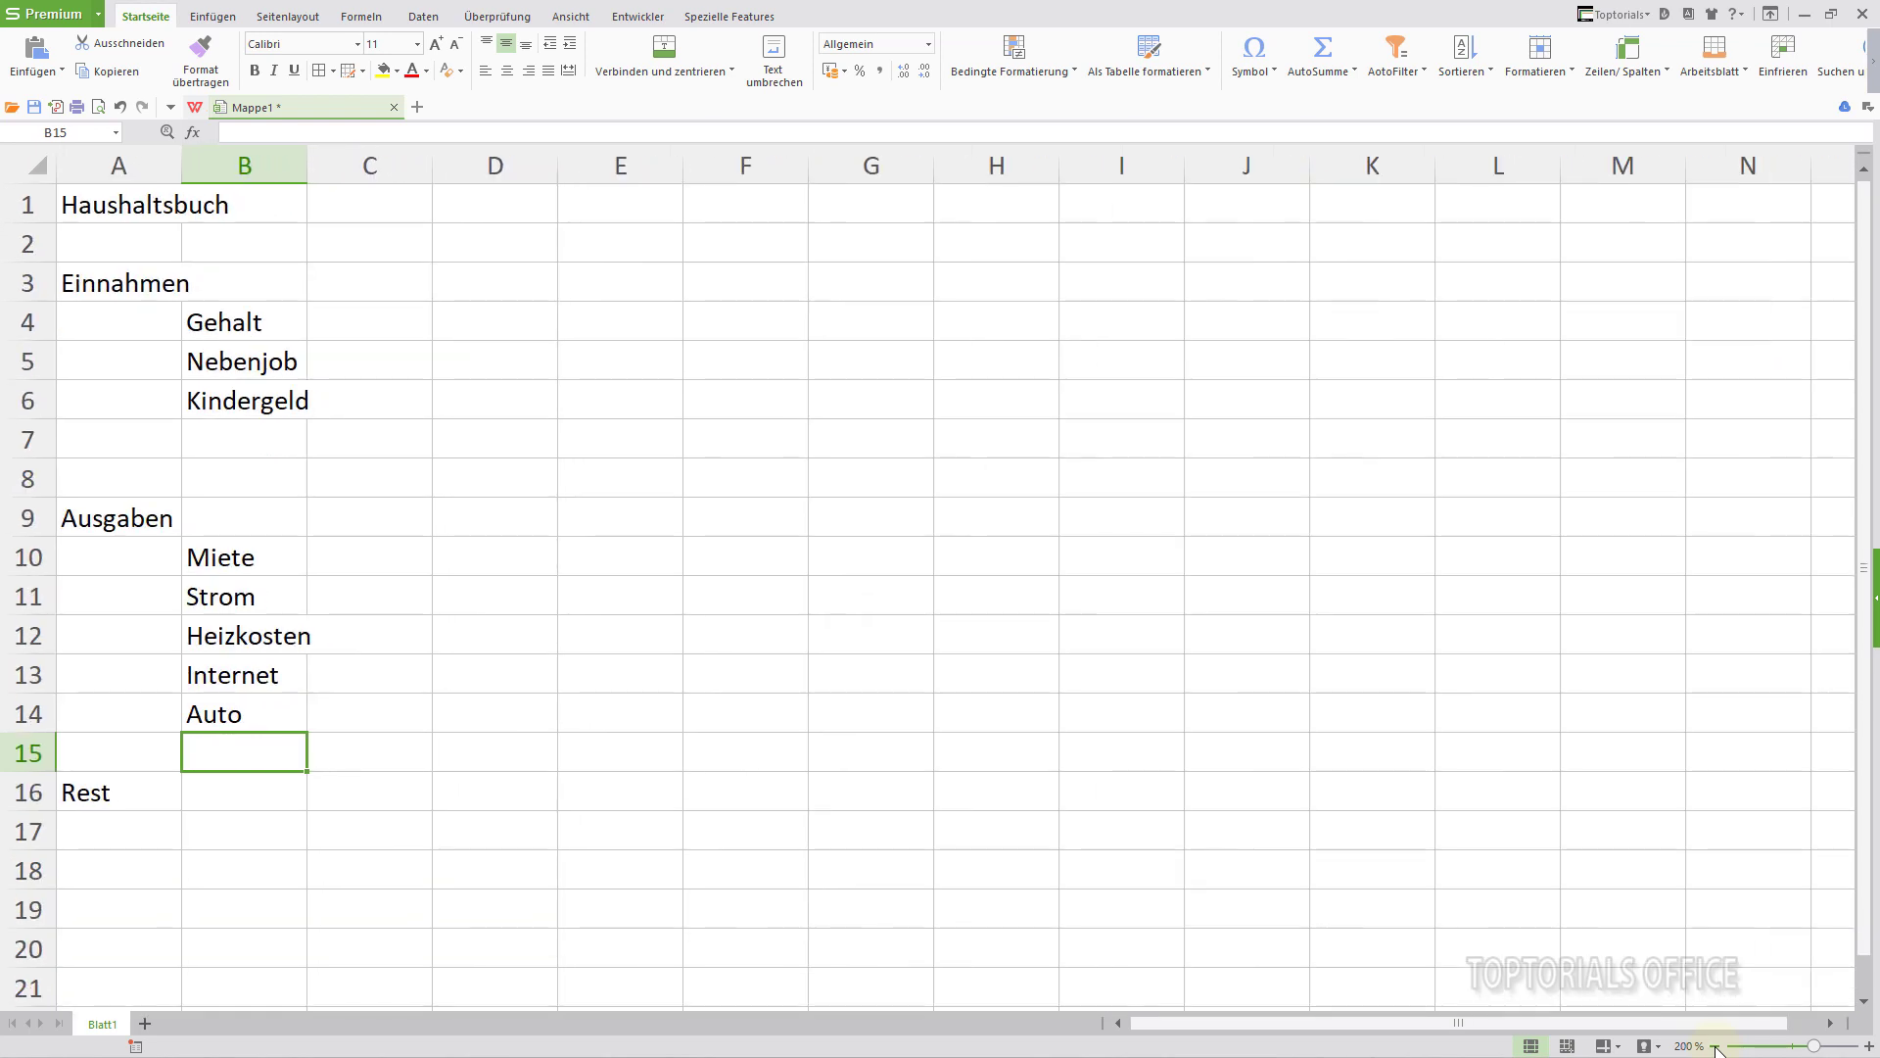
{"action": "left_click", "coordinate": [1715, 1045]}
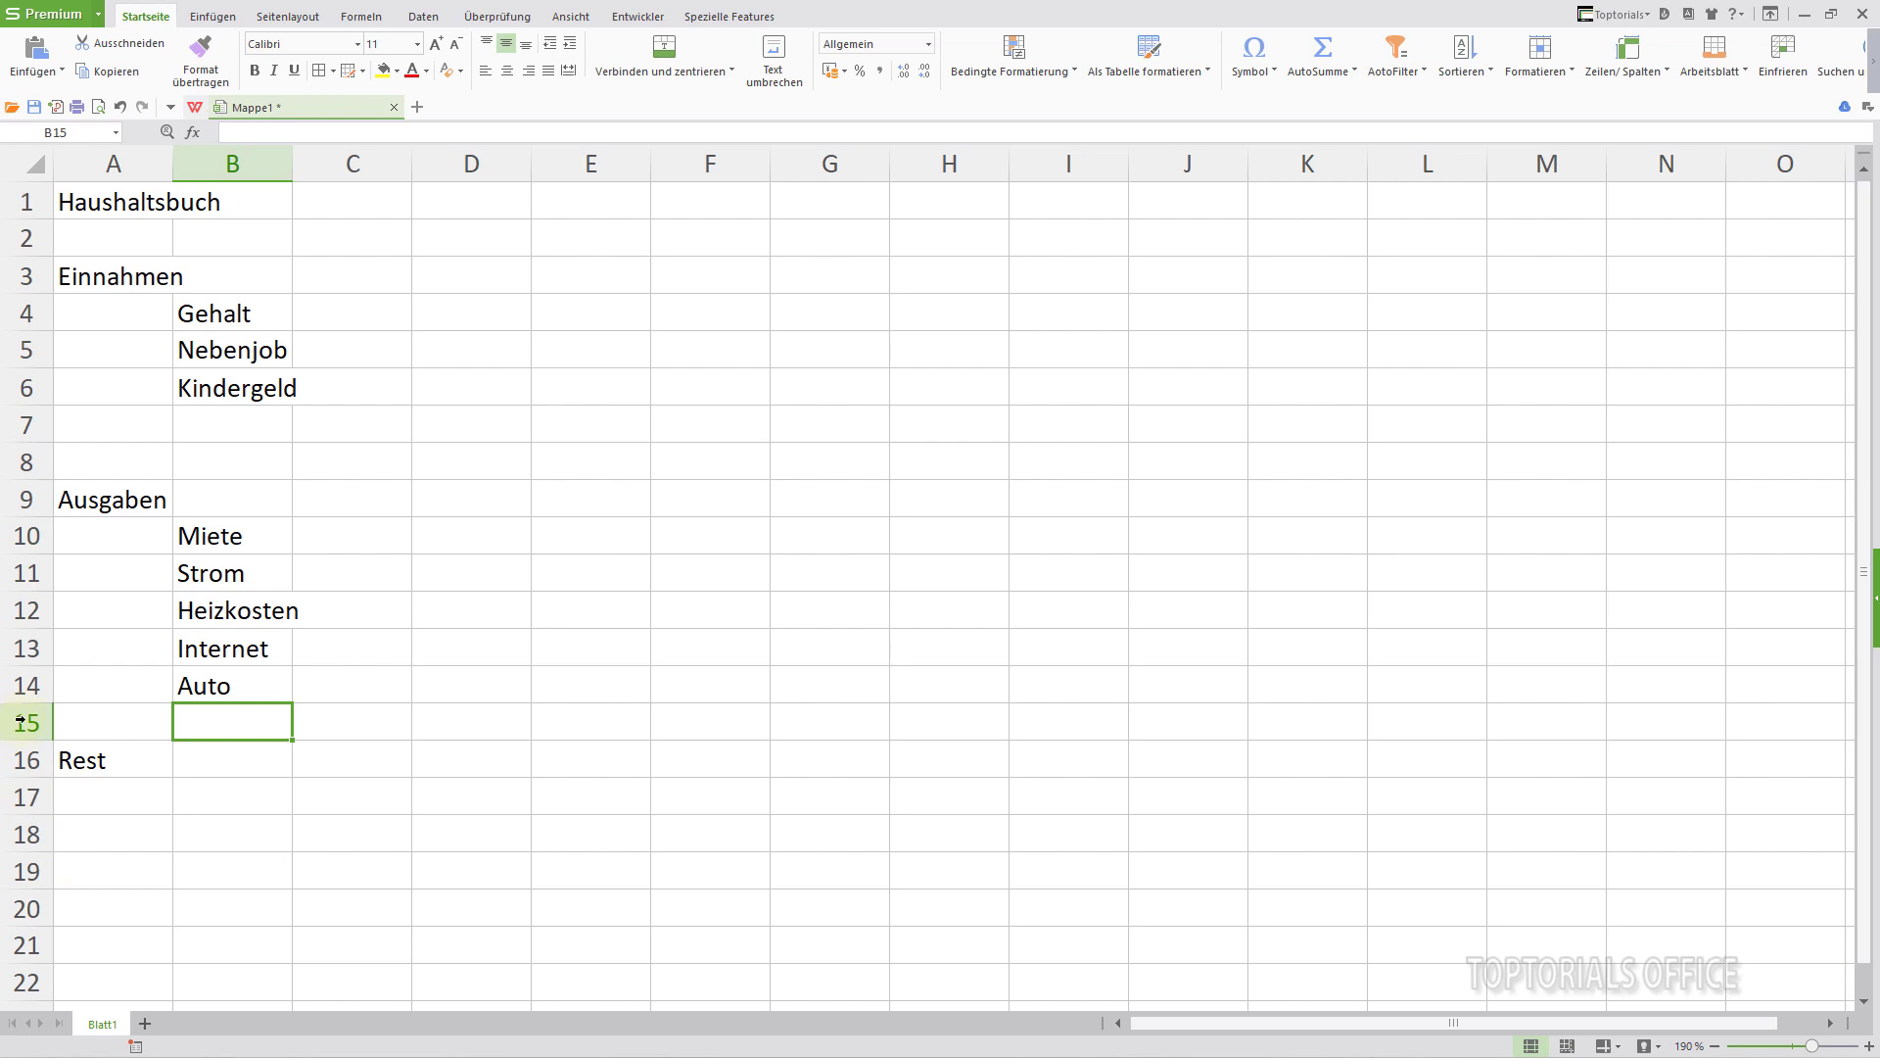
{"action": "left_click_drag", "start_coordinate": [19, 722], "coordinate": [38, 793]}
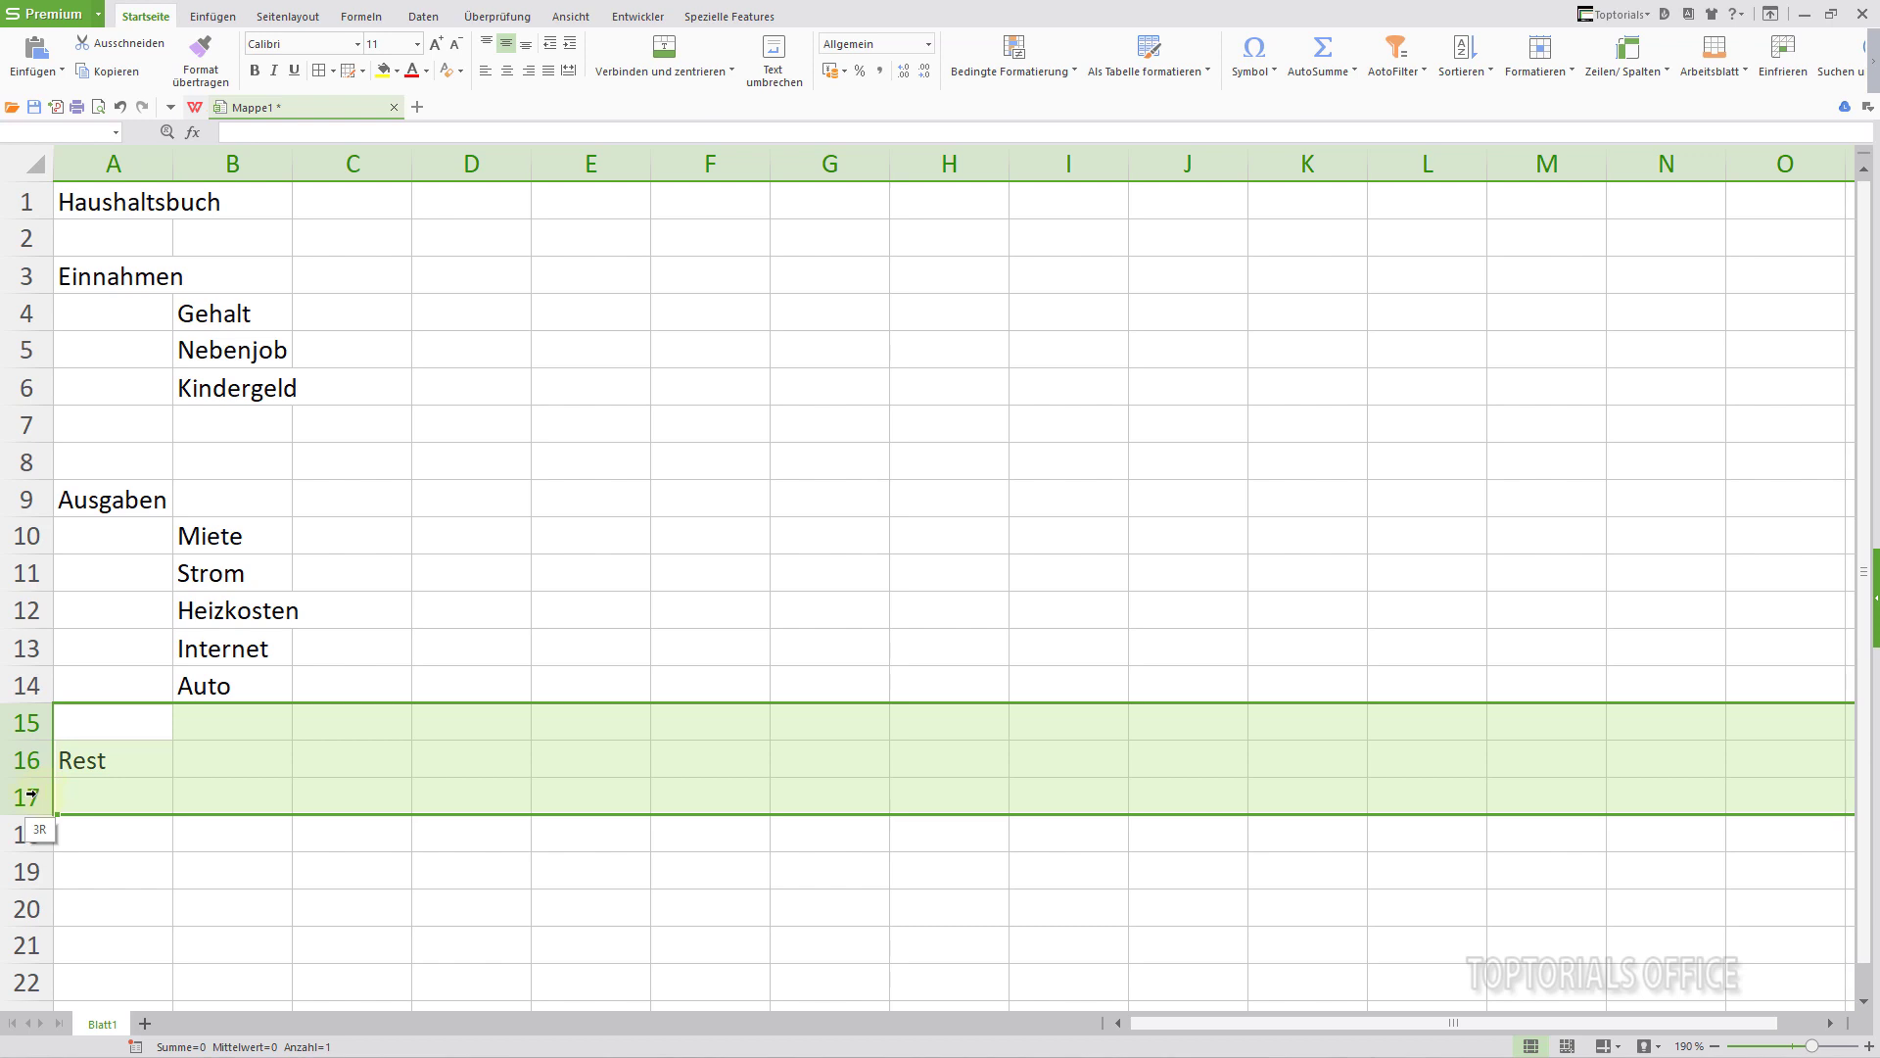
{"action": "right_click", "coordinate": [35, 796]}
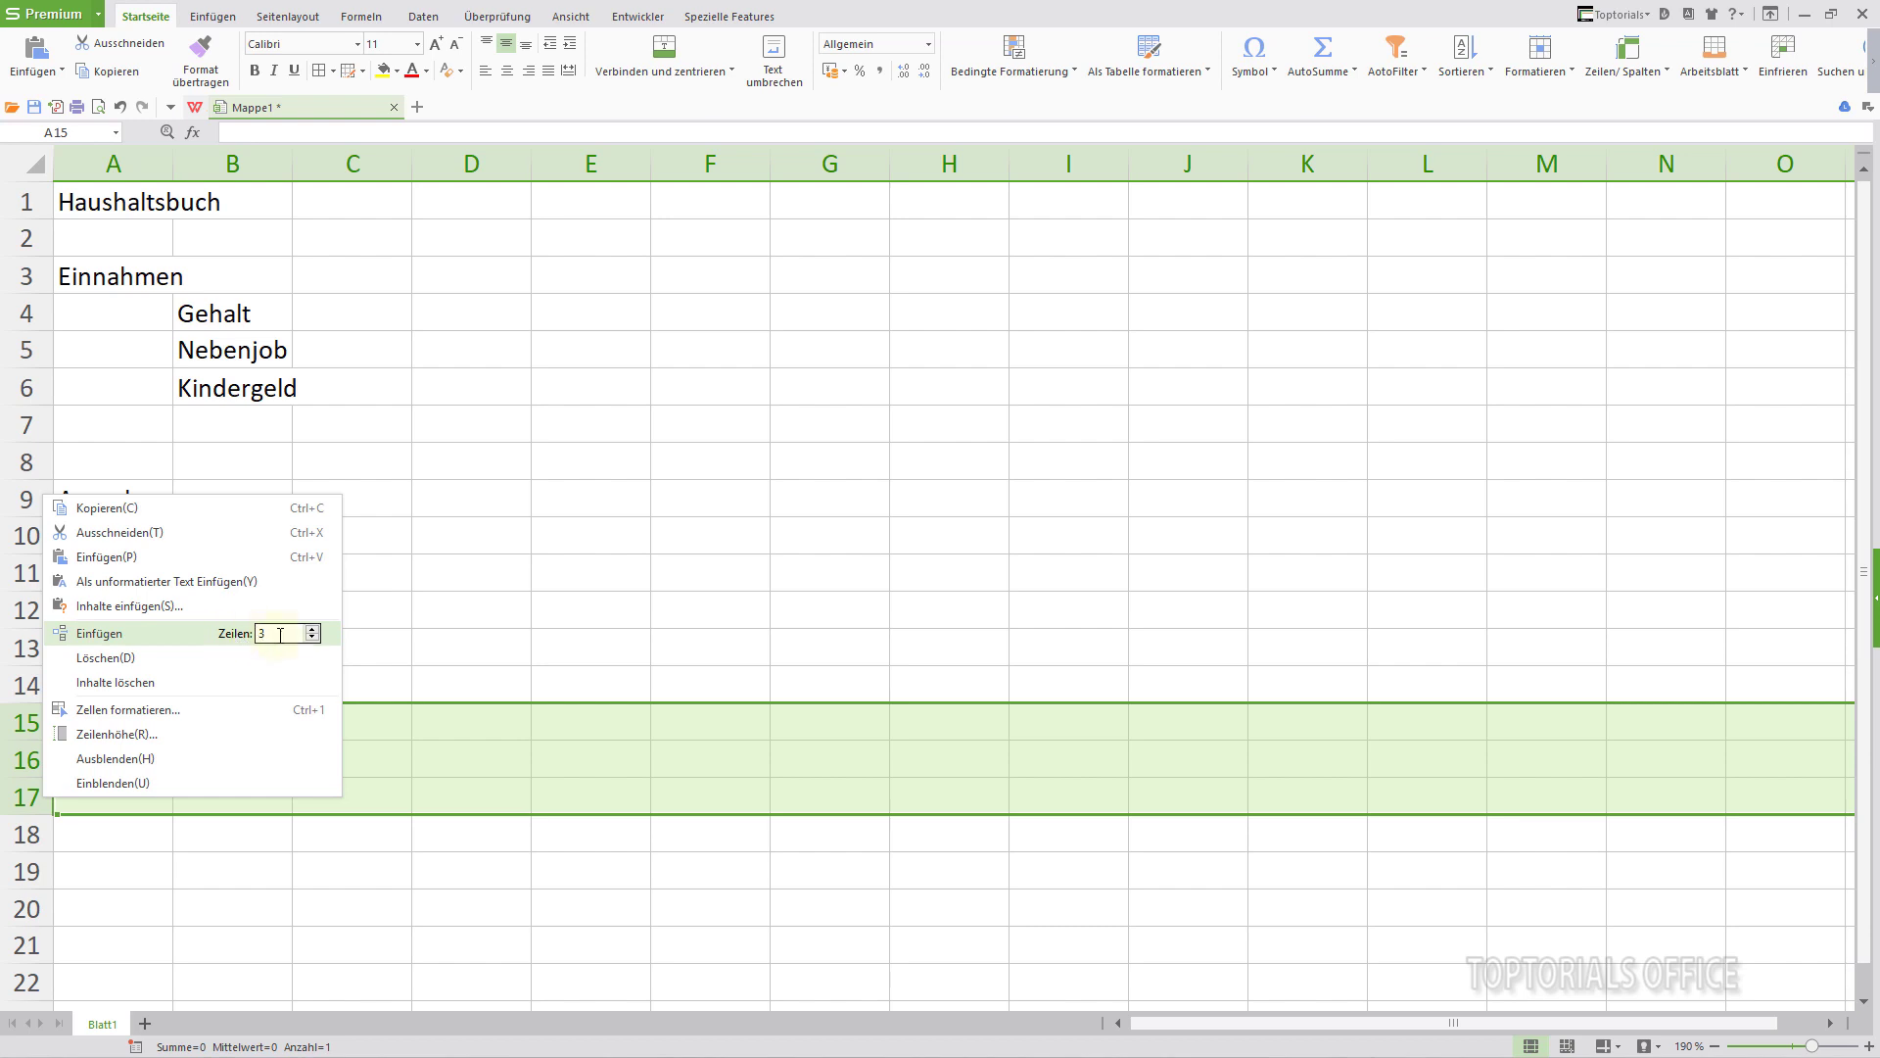
{"action": "left_click", "coordinate": [98, 643]}
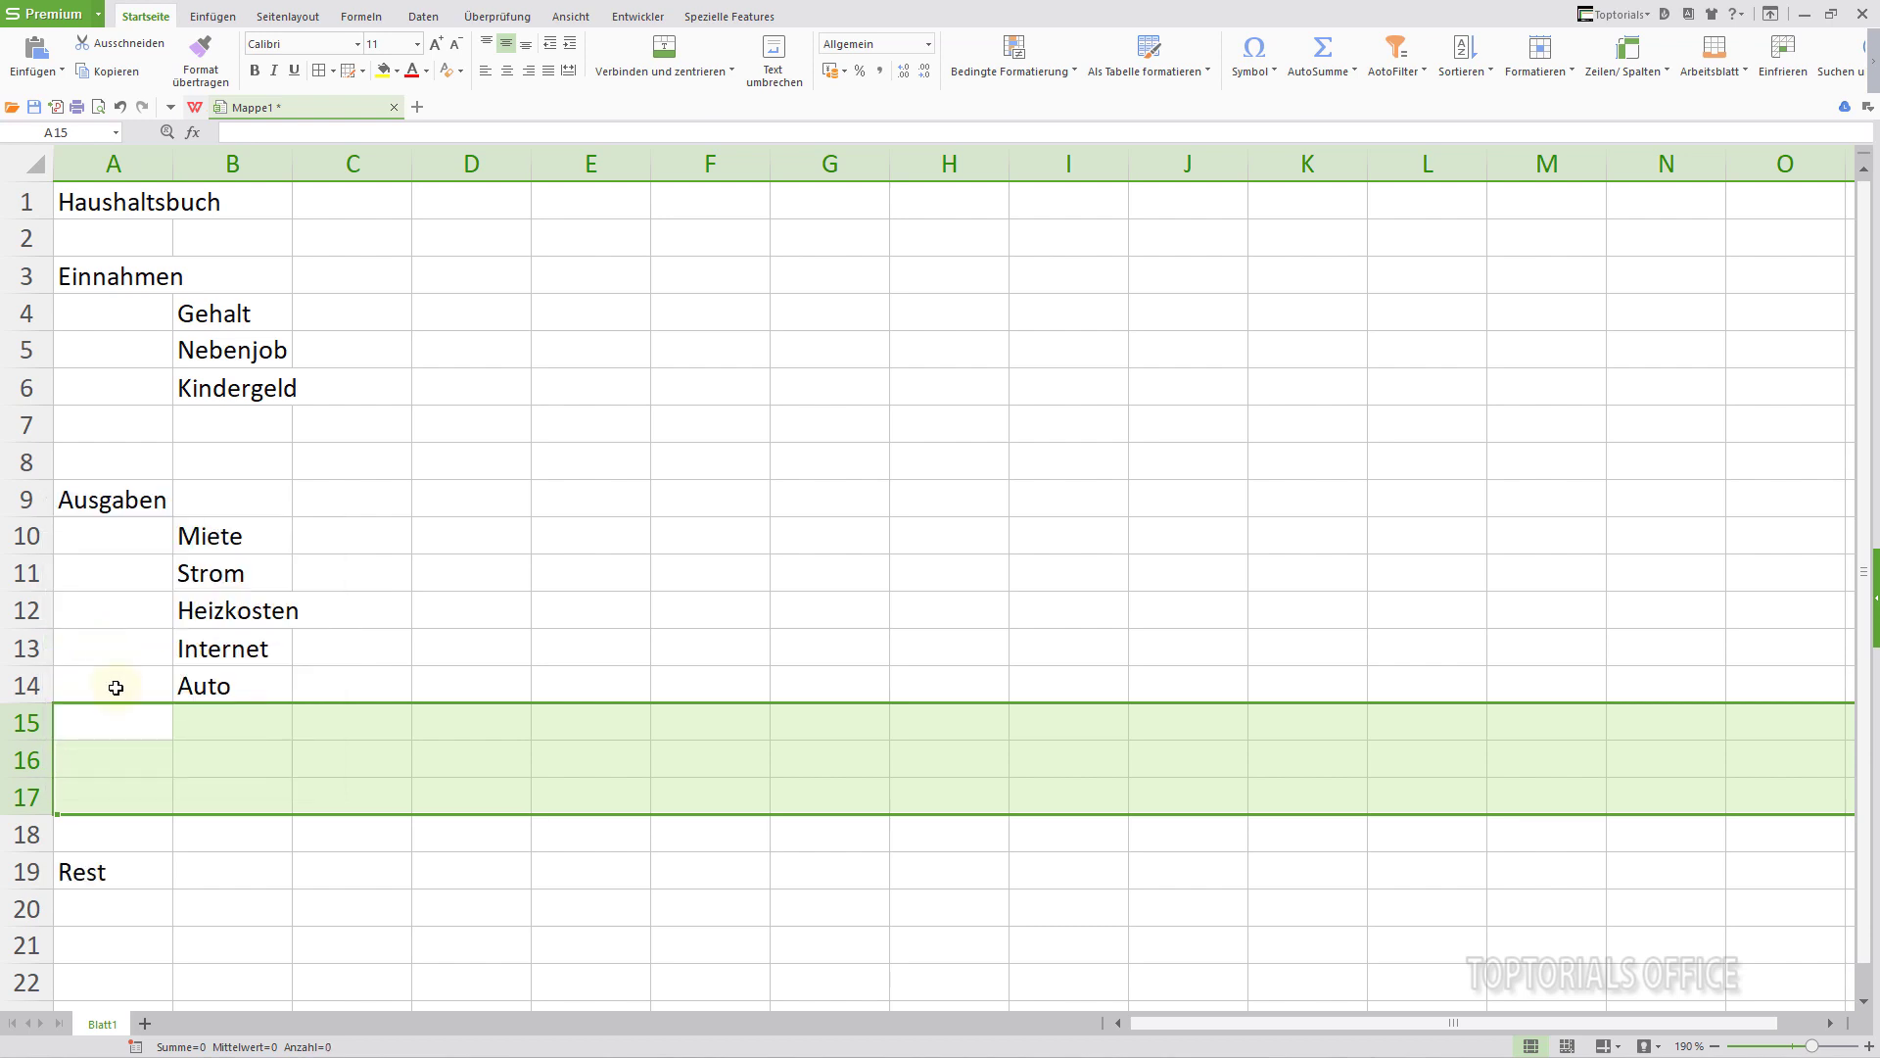
{"action": "left_click", "coordinate": [236, 717]}
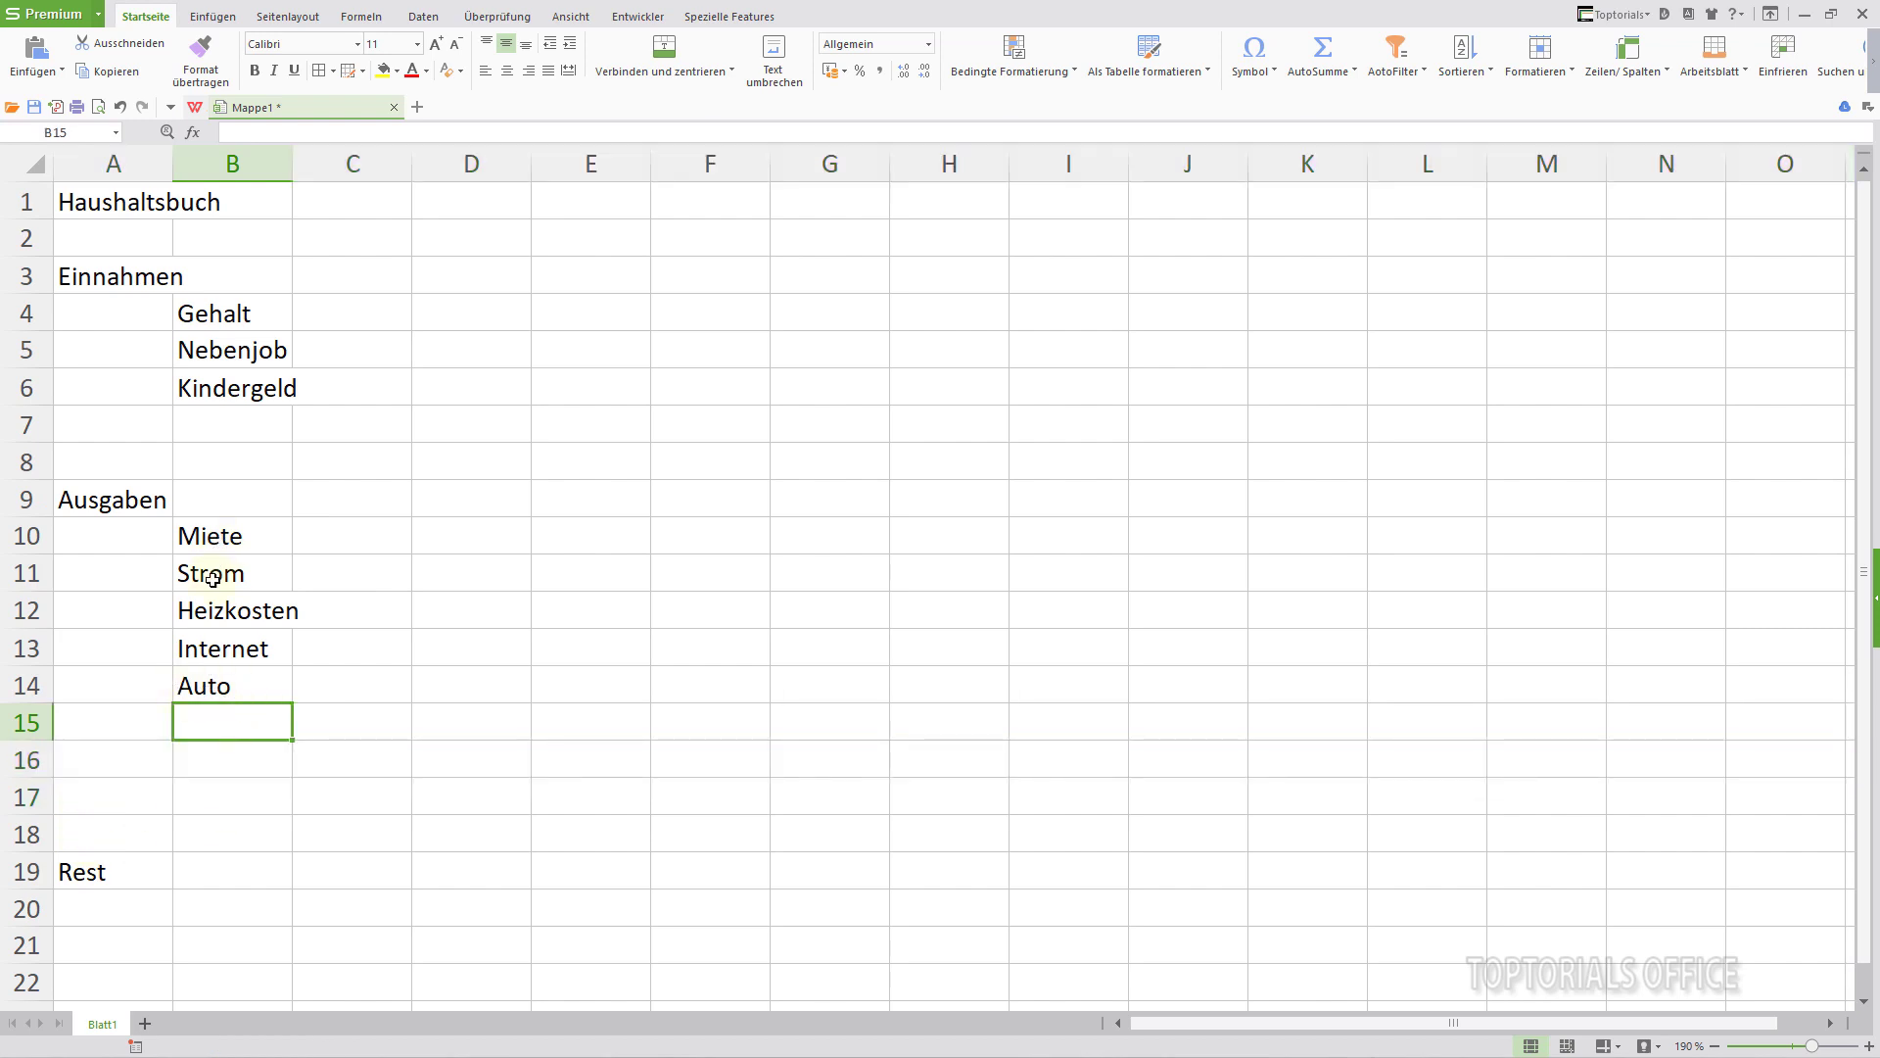
{"action": "left_click", "coordinate": [217, 686]}
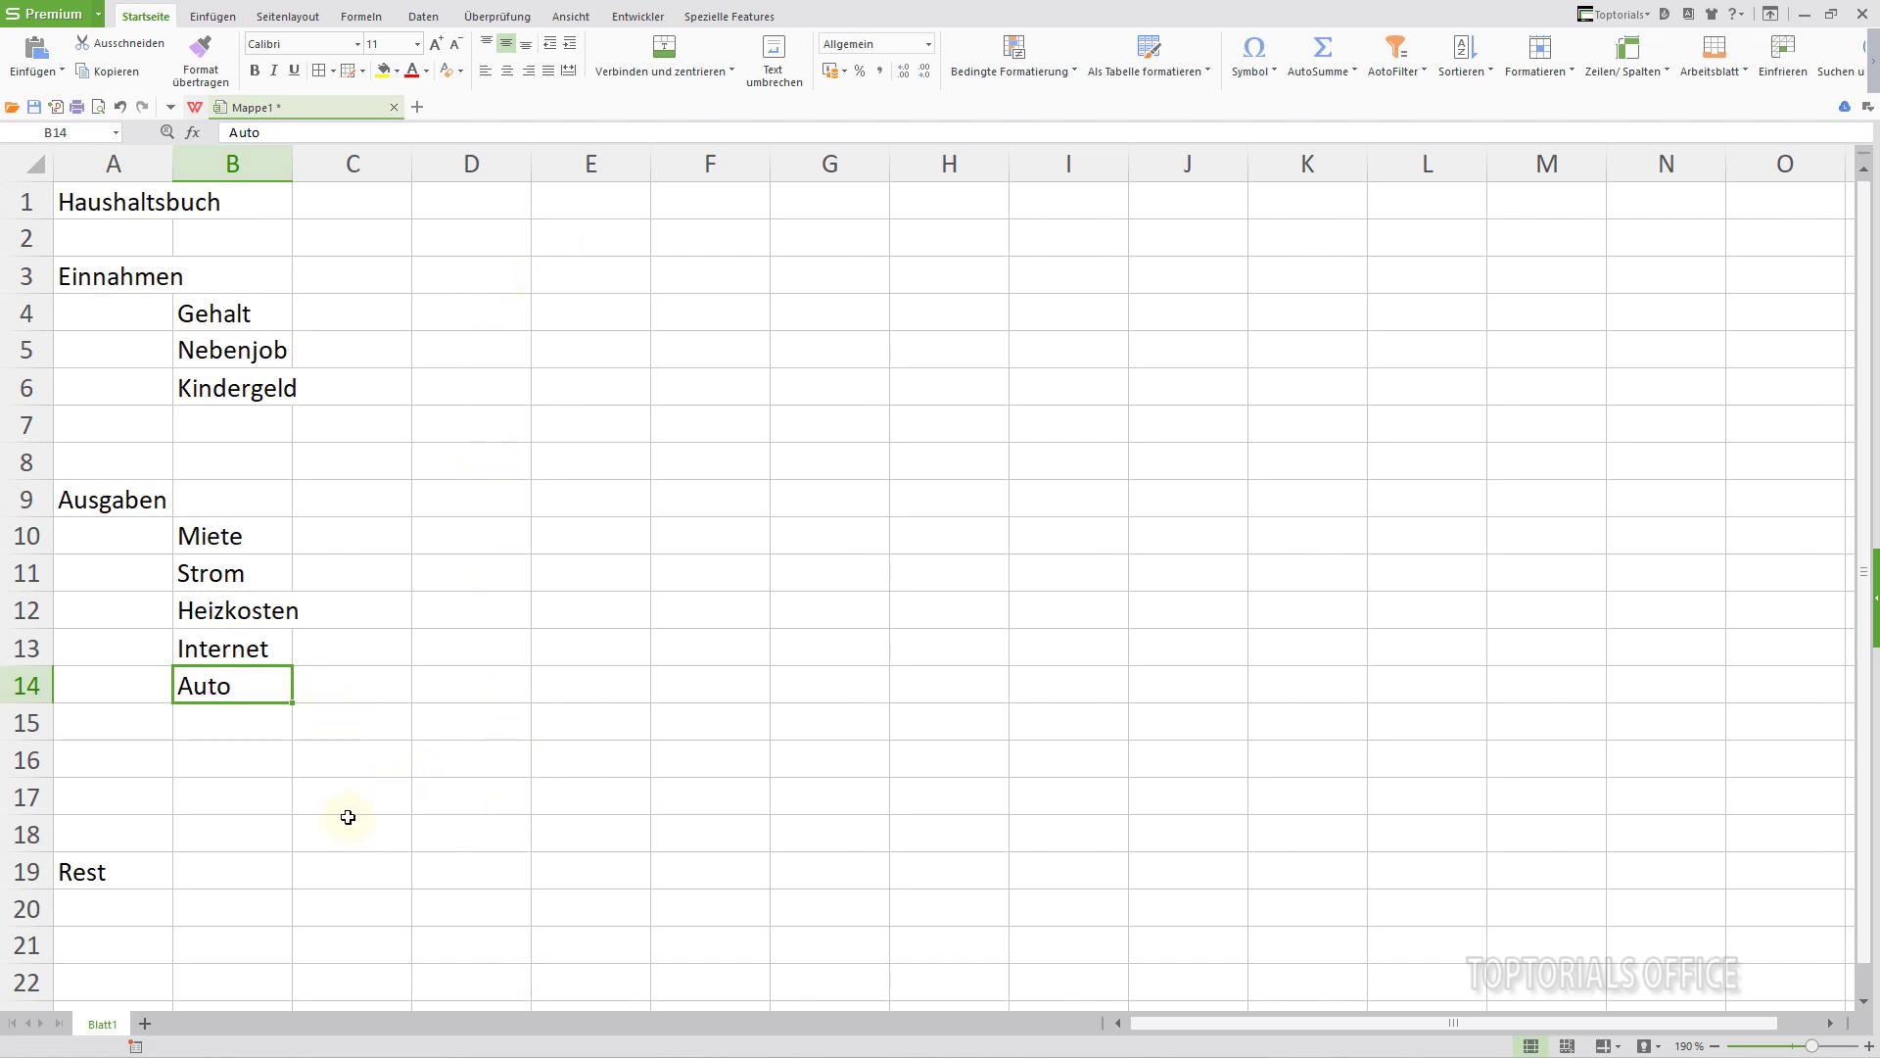
- Add Rundfunk in B15 as the last expense item
{"action": "left_click", "coordinate": [213, 729]}
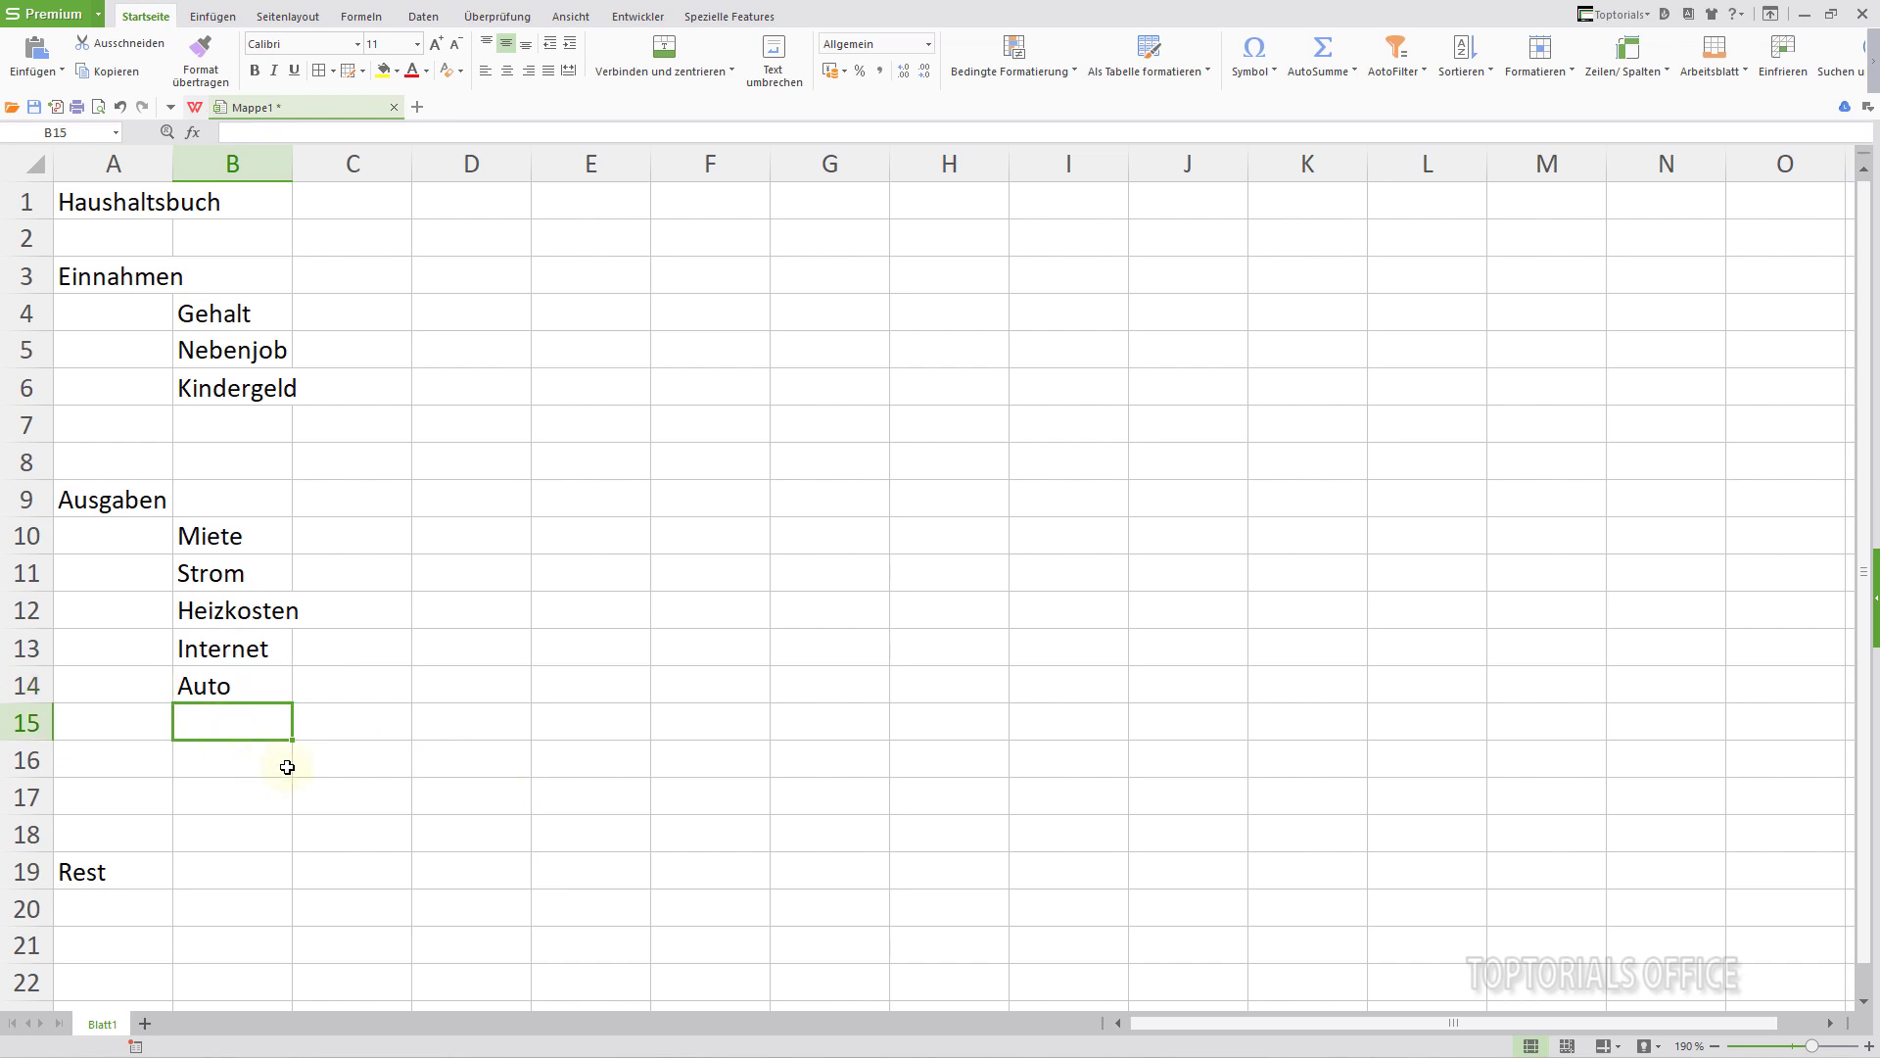
{"action": "type", "text": "Rundfun"}
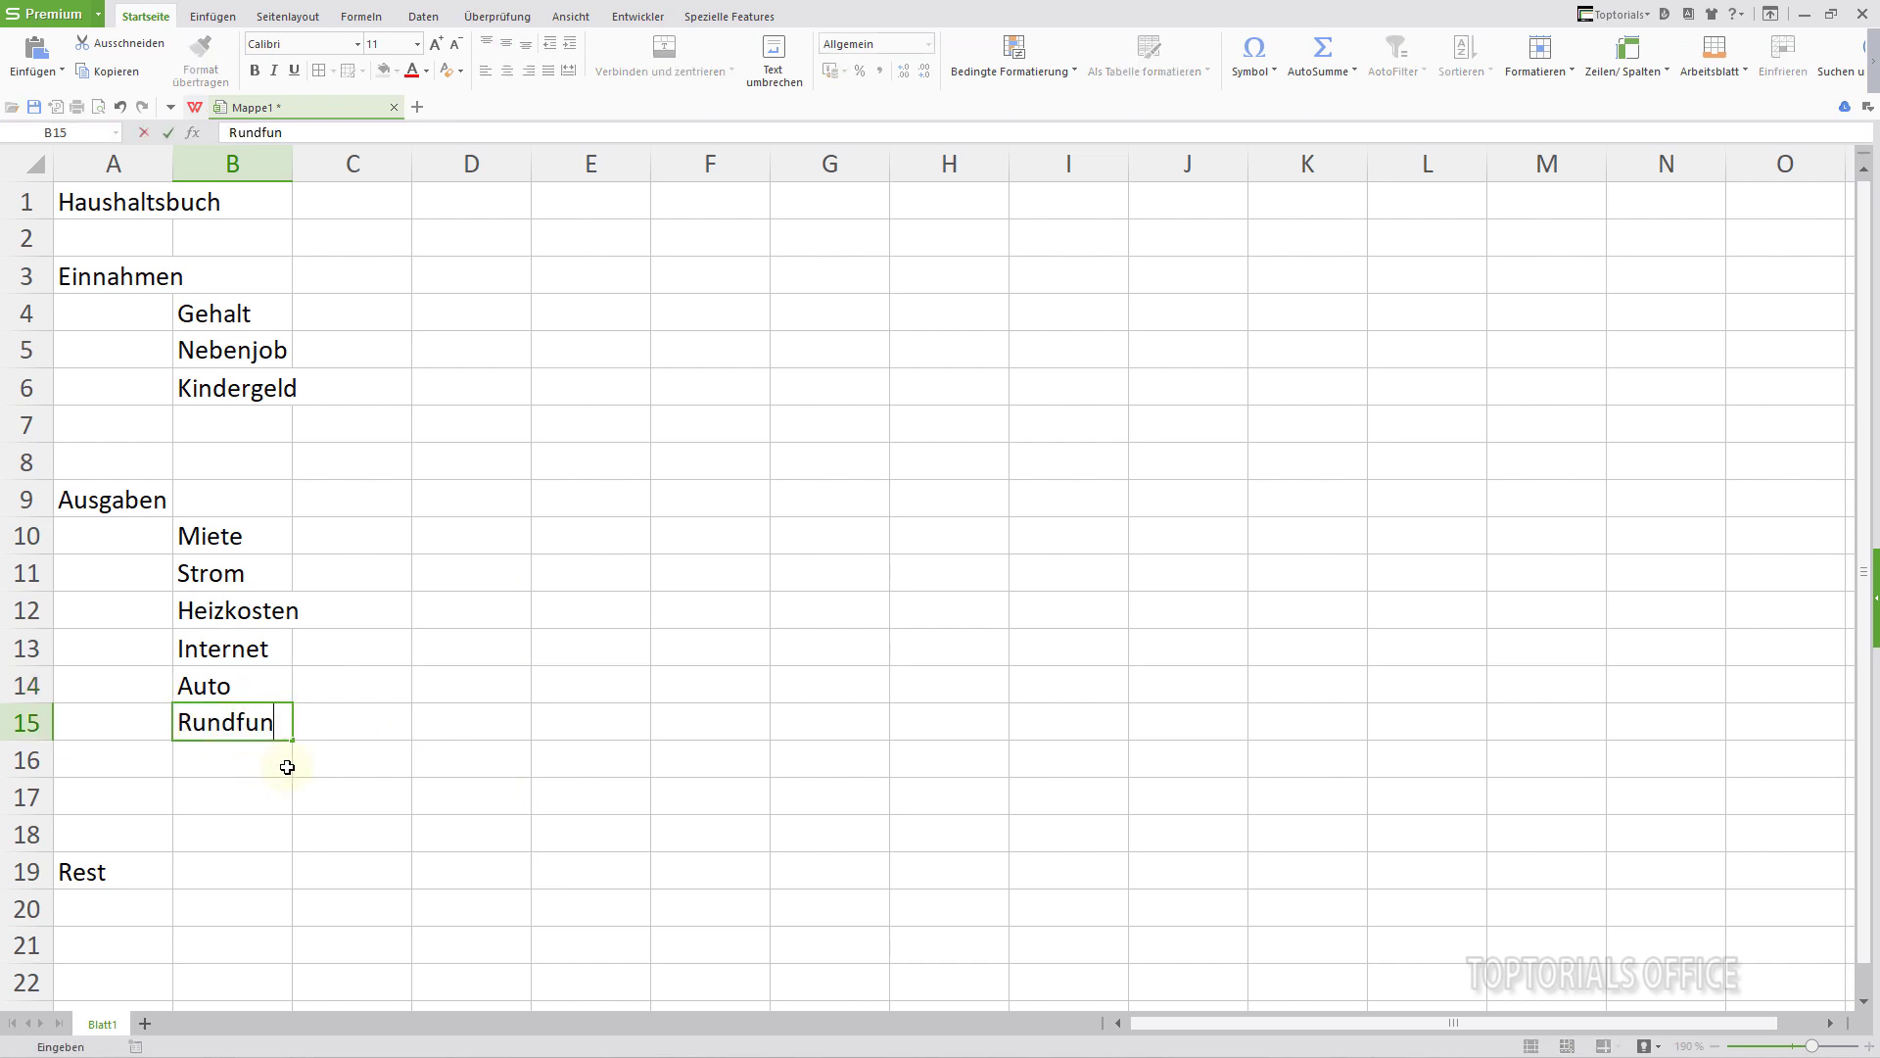
{"action": "type", "text": "k"}
{"action": "key", "text": "Return"}
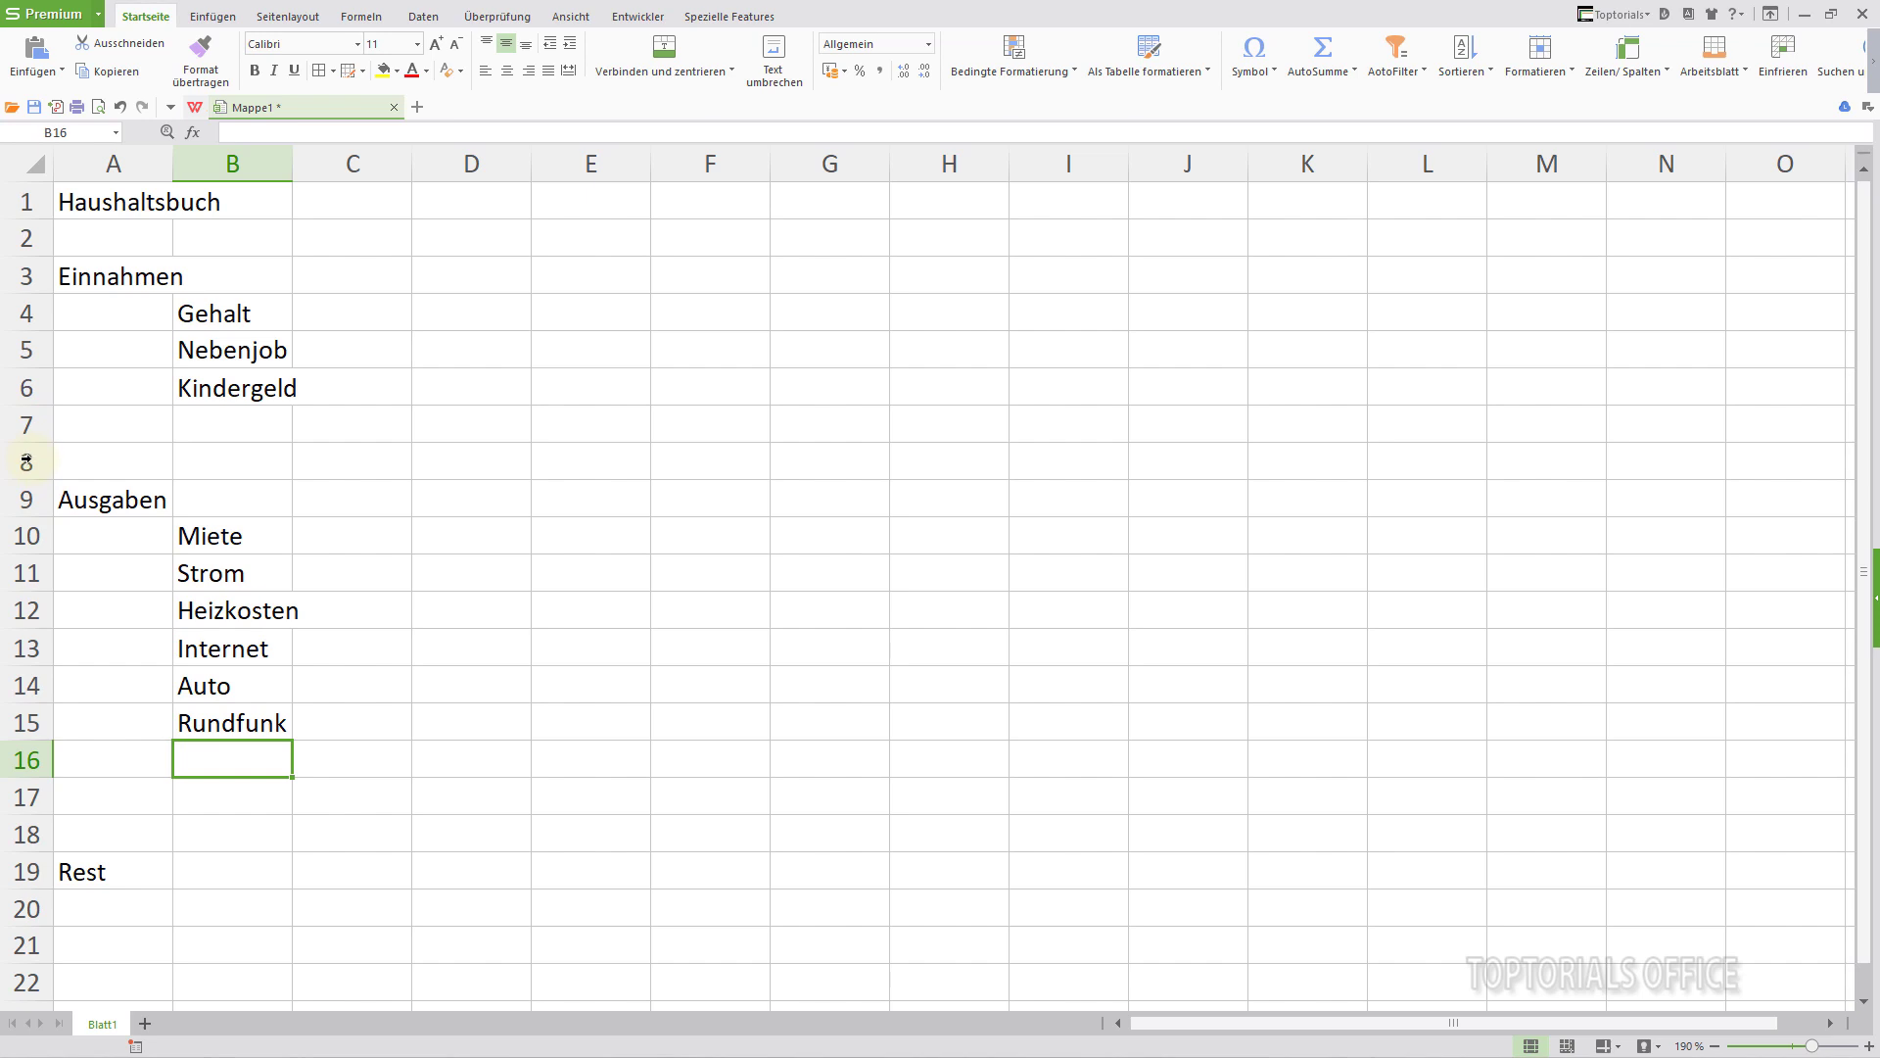
- Insert an empty row at row 8, pushing Ausgaben to A10 and Rest to A20
{"action": "left_click", "coordinate": [27, 460]}
{"action": "right_click", "coordinate": [26, 456]}
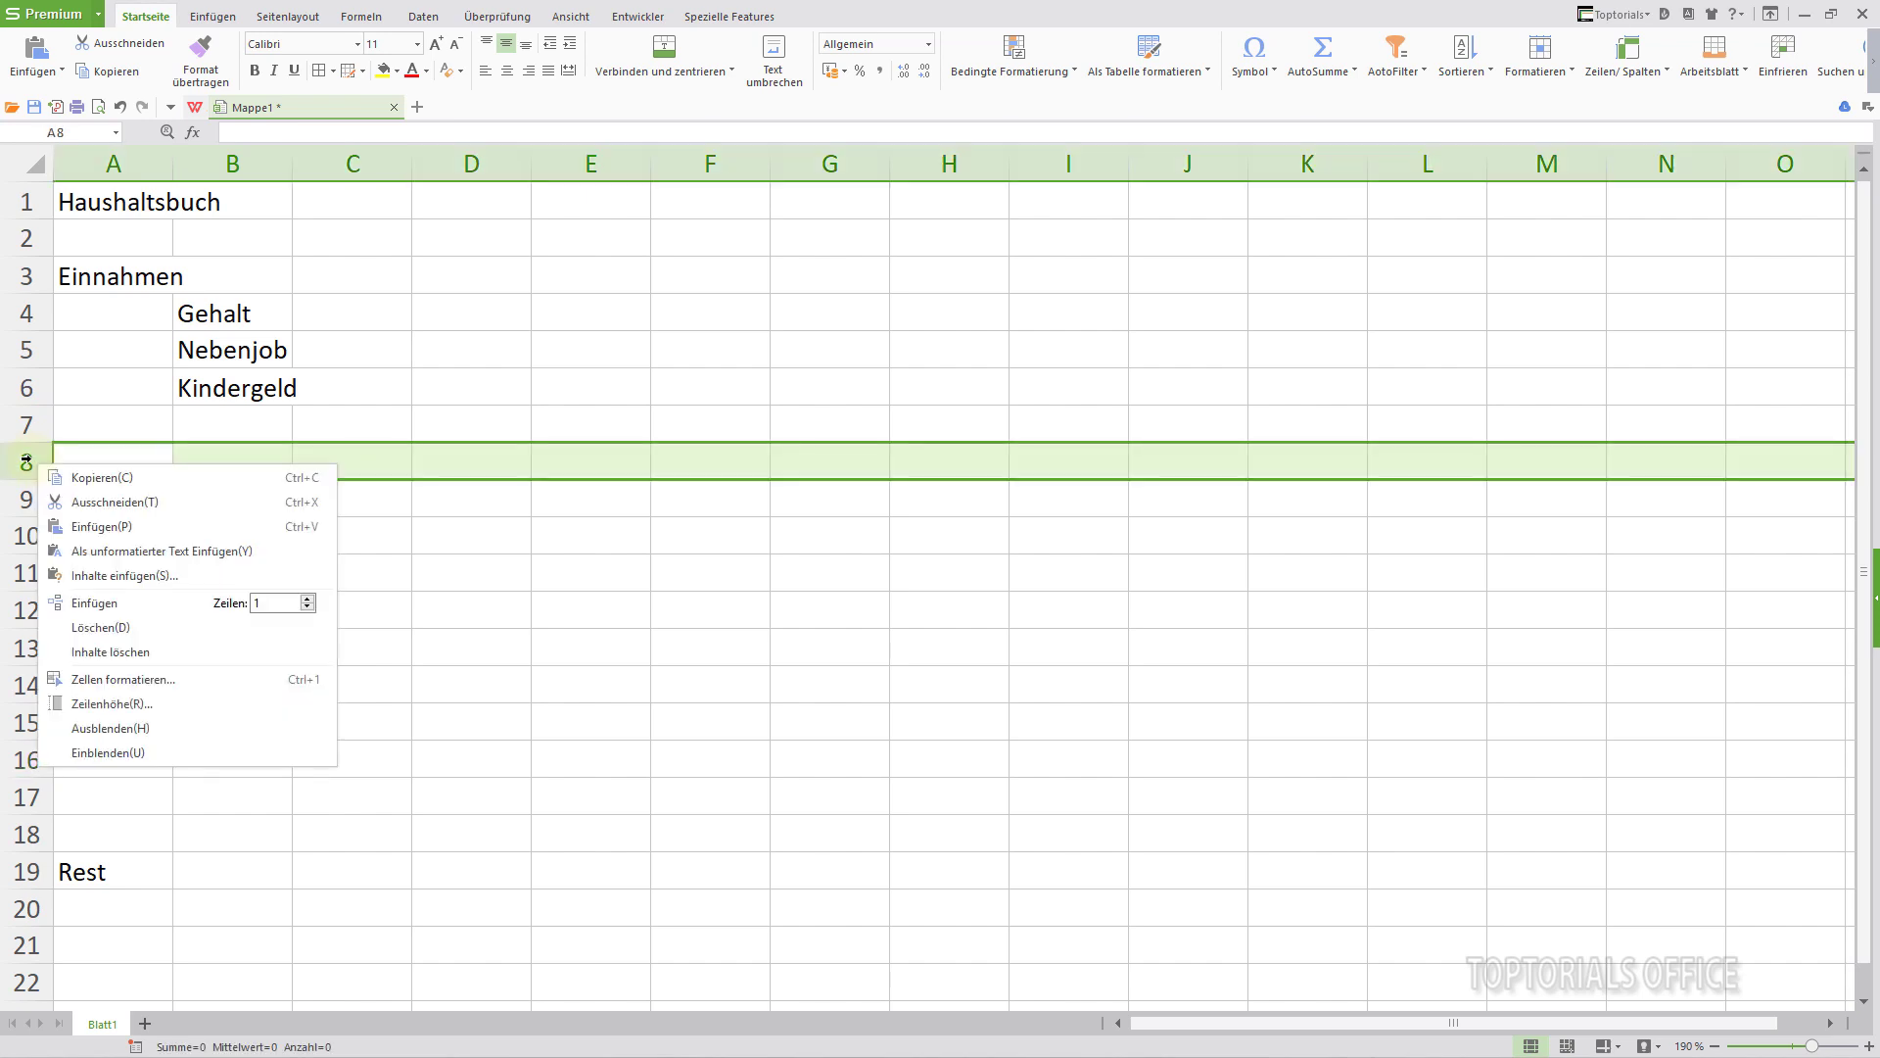
{"action": "left_click", "coordinate": [94, 603]}
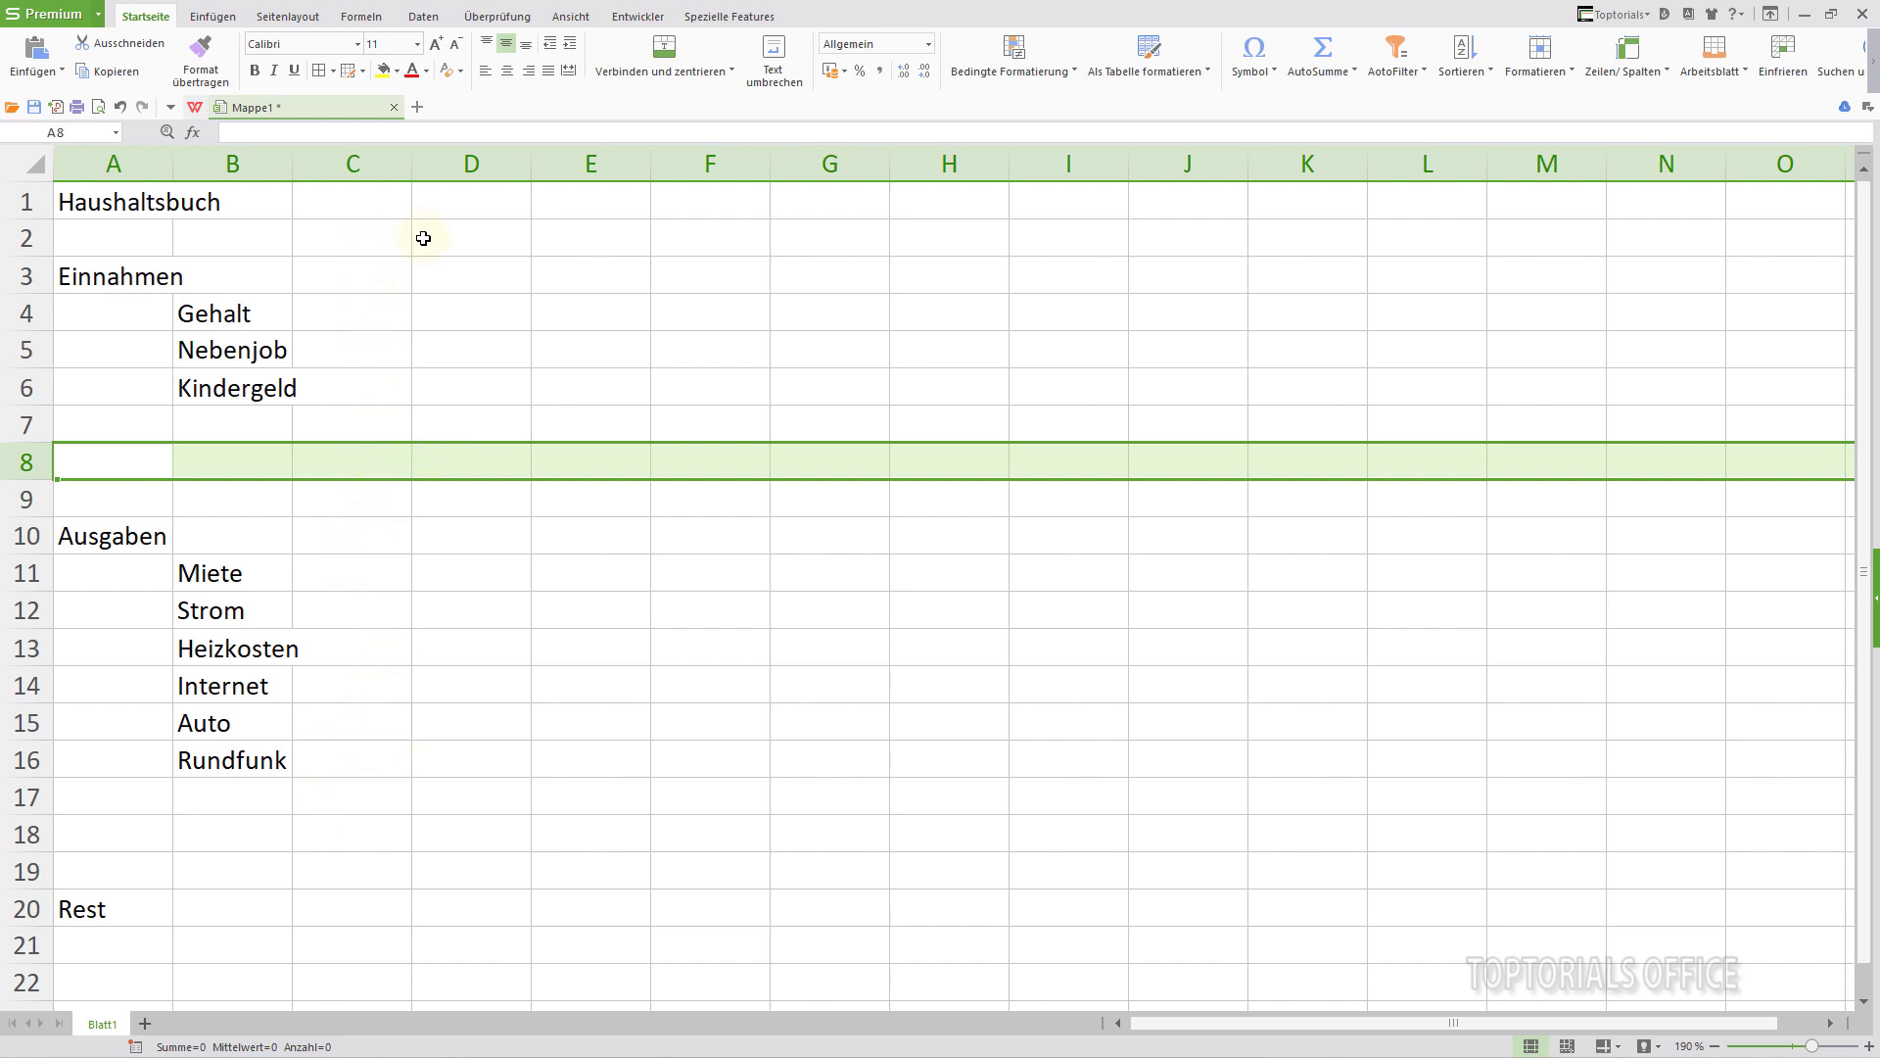
{"action": "left_click", "coordinate": [387, 239]}
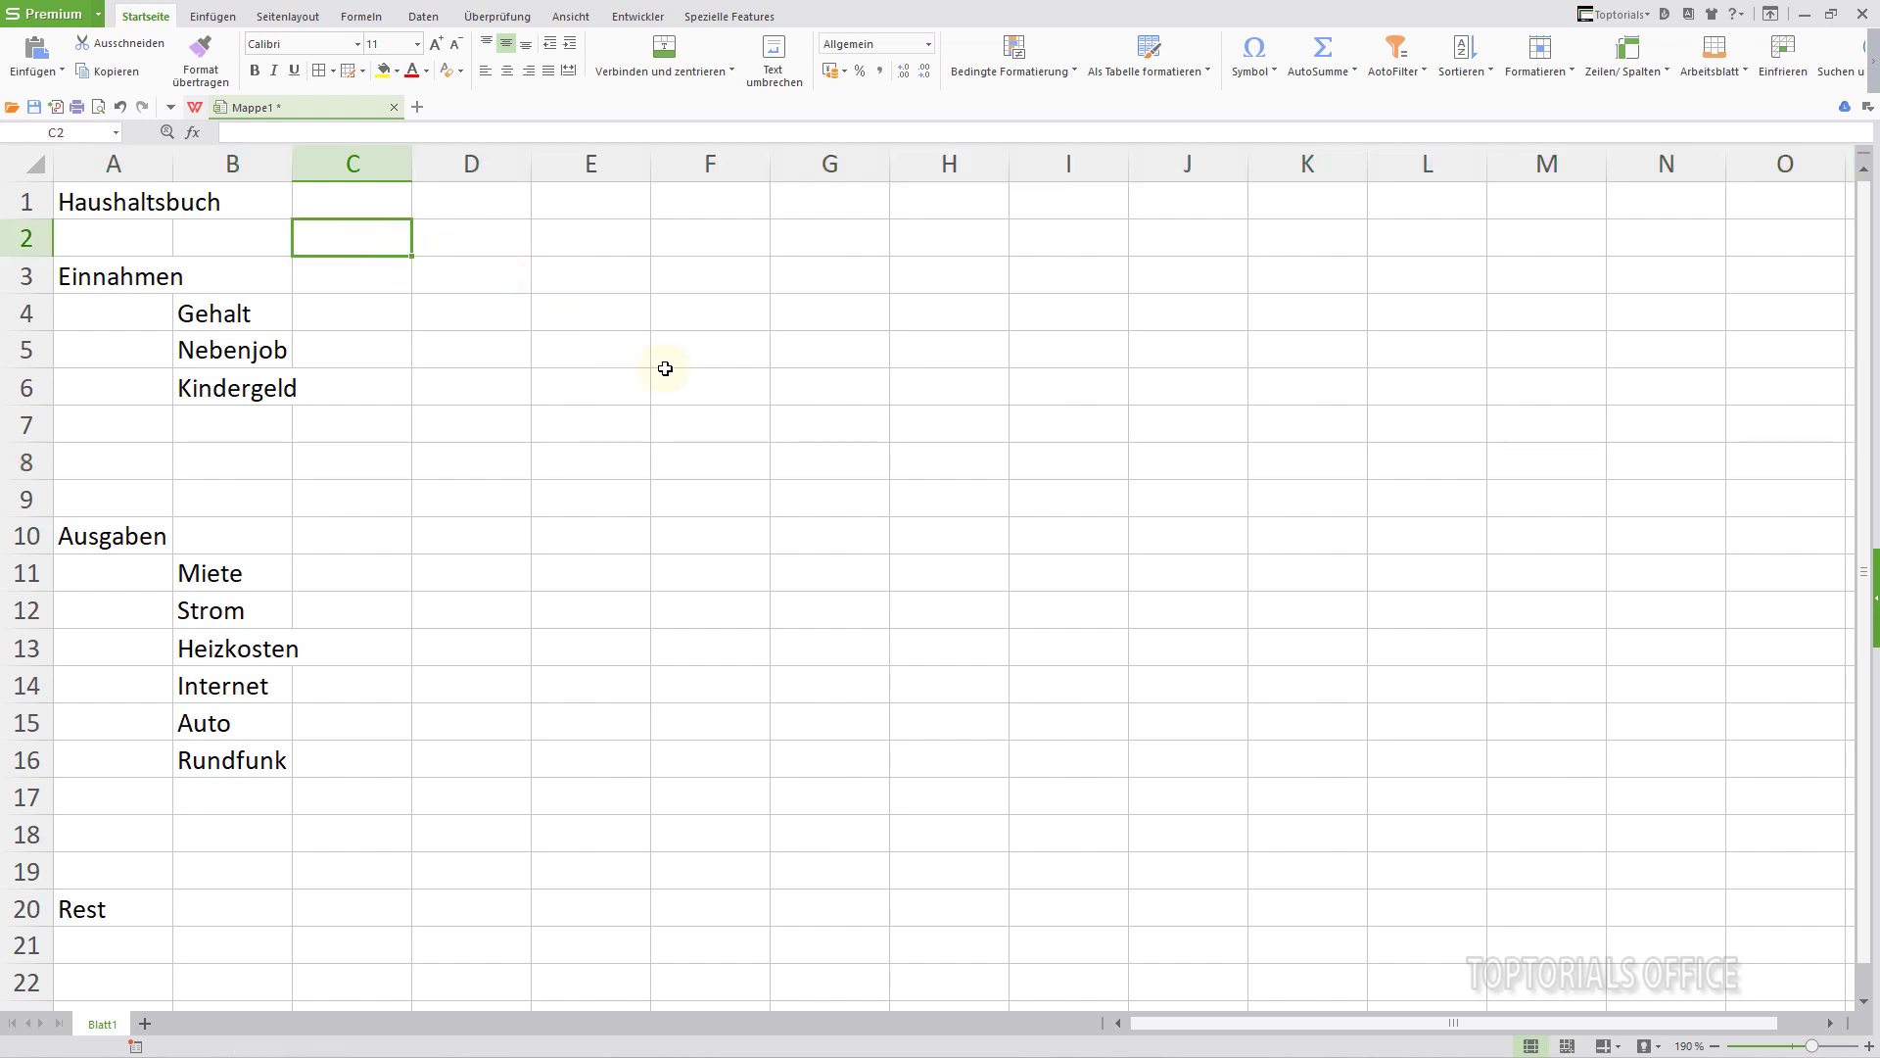
- Autofill month headings Januar to Juli across C2:I2 and autofit column B's width
{"action": "type", "text": "Januar"}
{"action": "key", "text": "Return"}
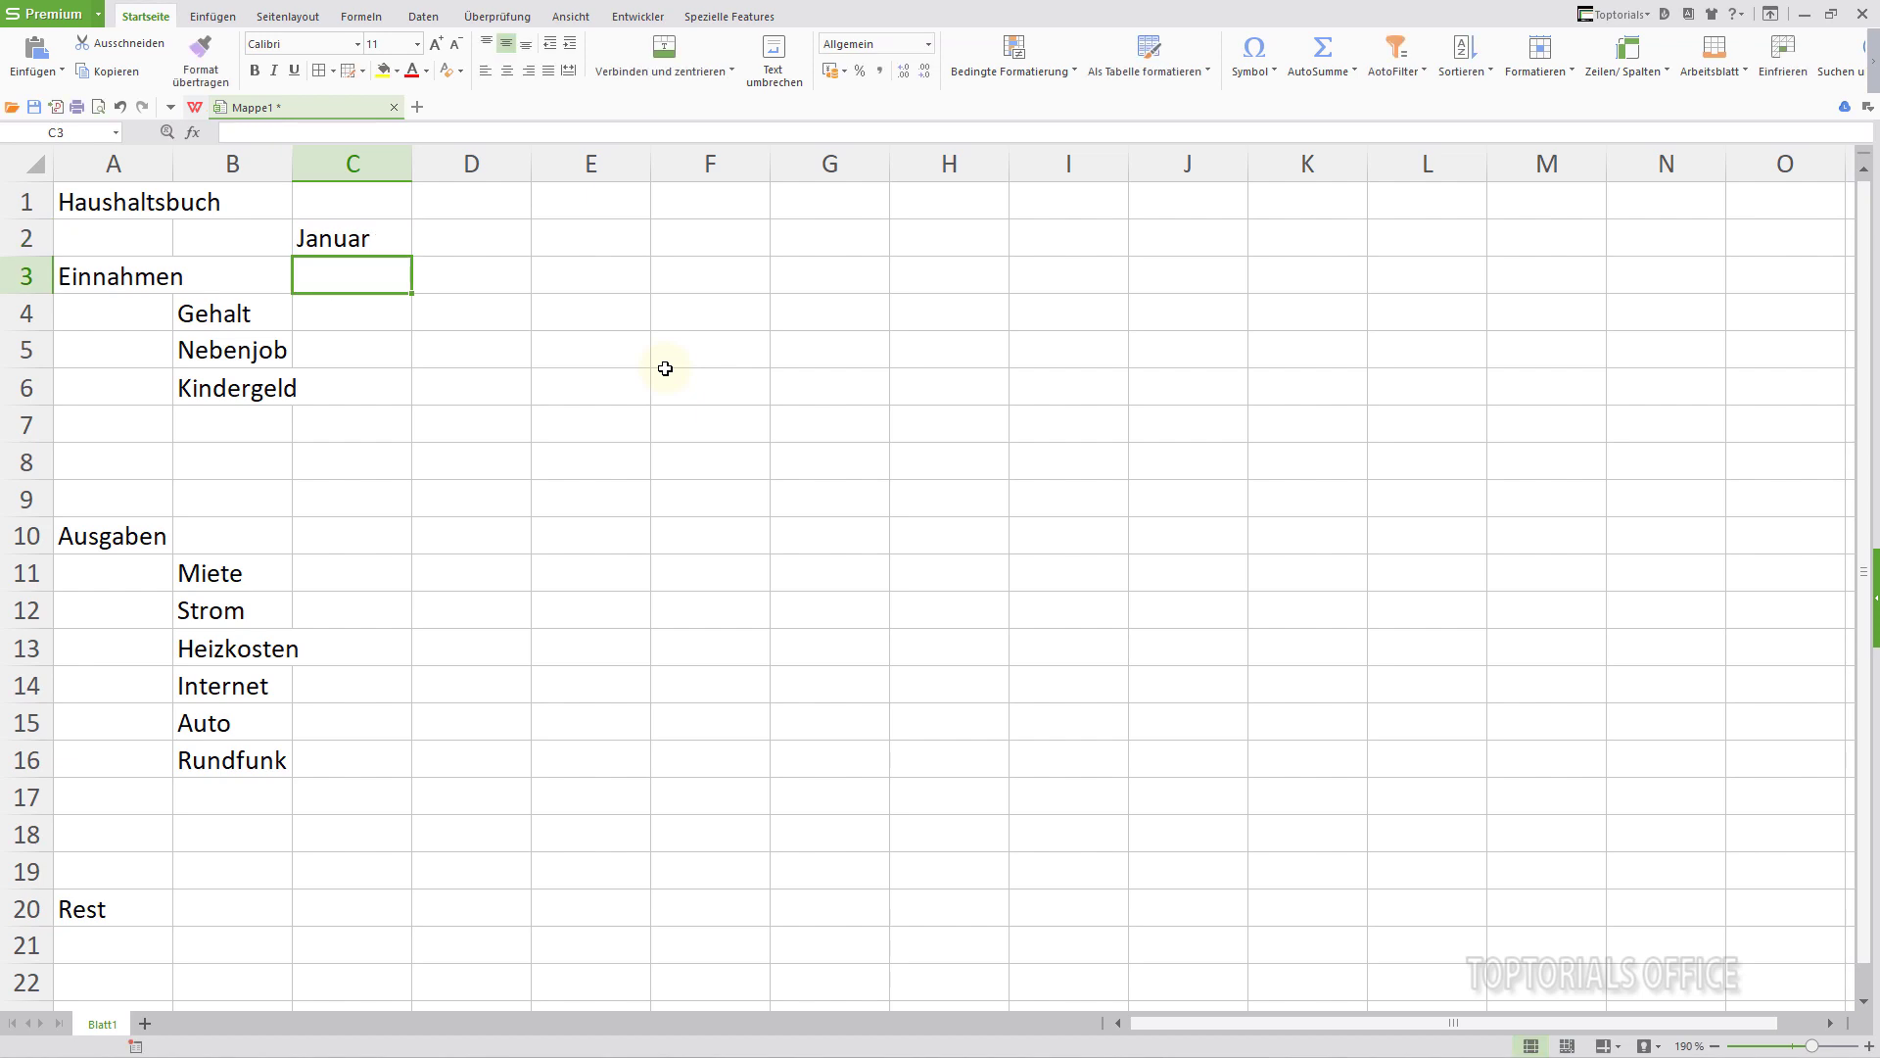
{"action": "left_click", "coordinate": [391, 249]}
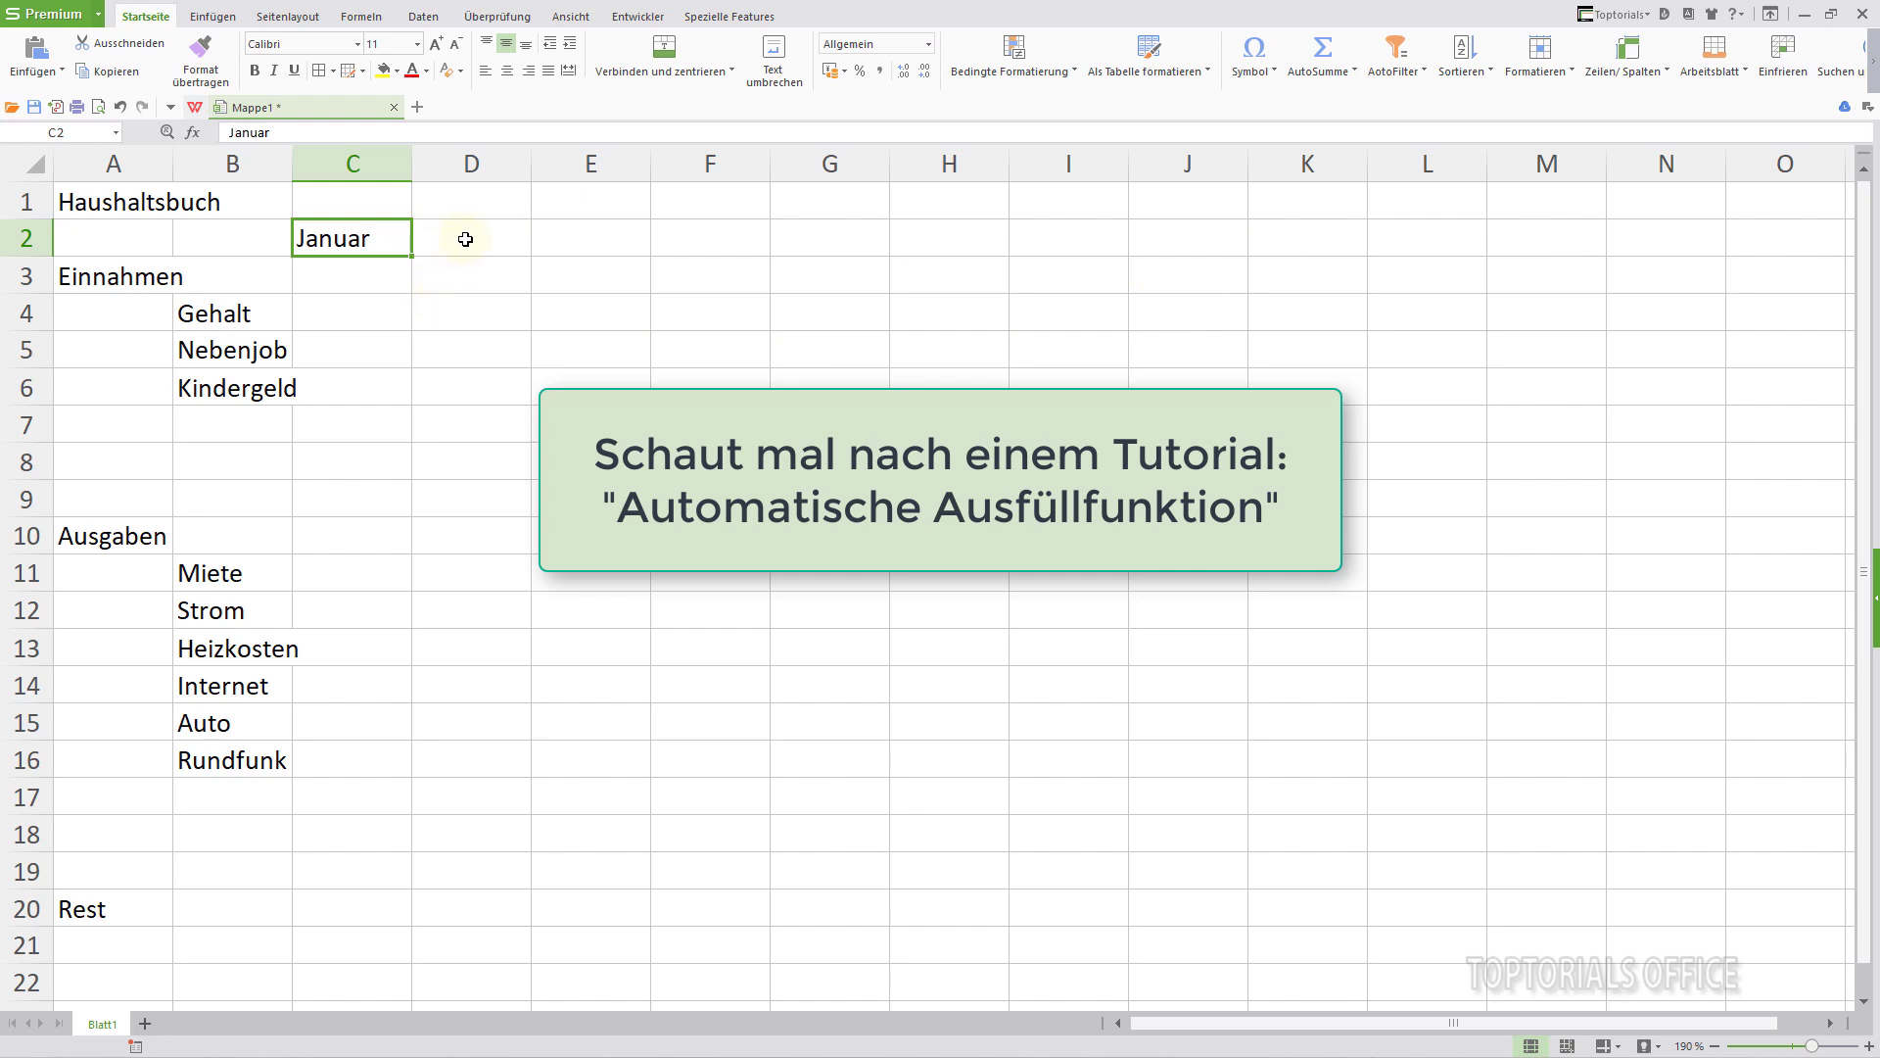
{"action": "left_click", "coordinate": [465, 239]}
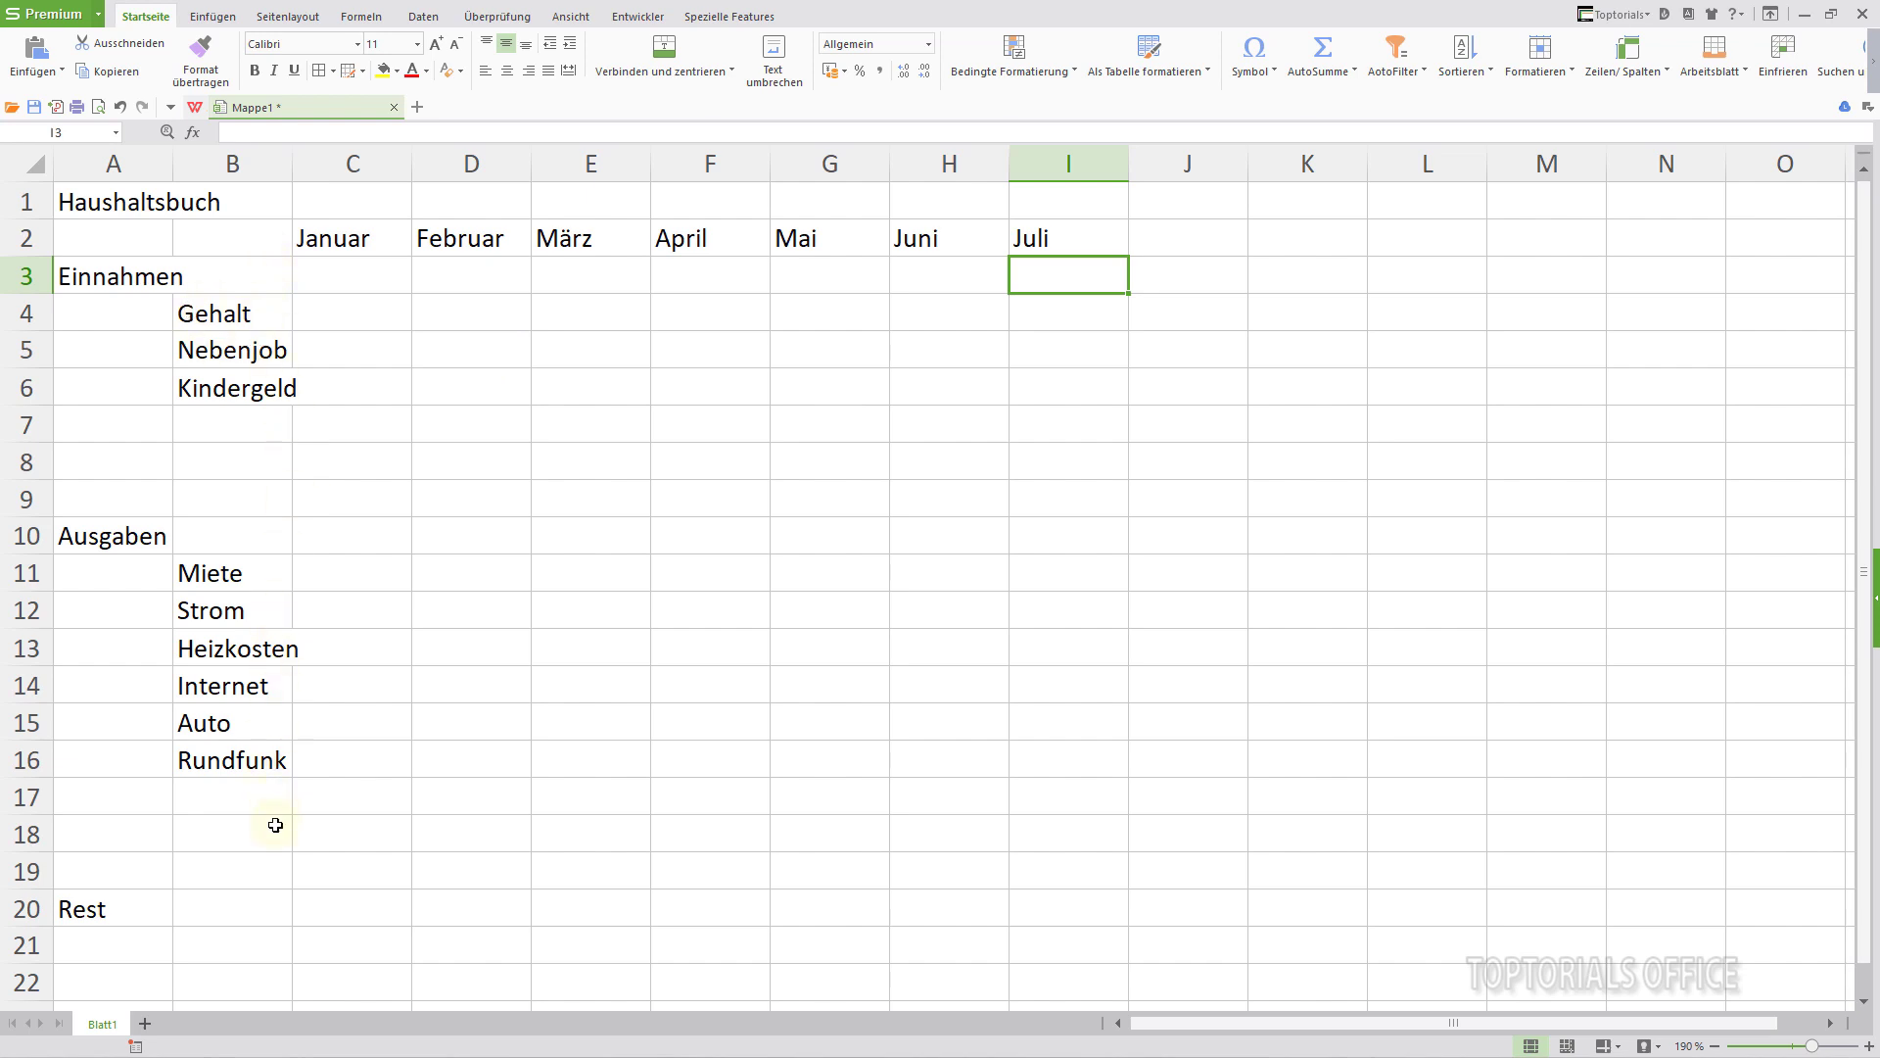
{"action": "double_click", "coordinate": [291, 164]}
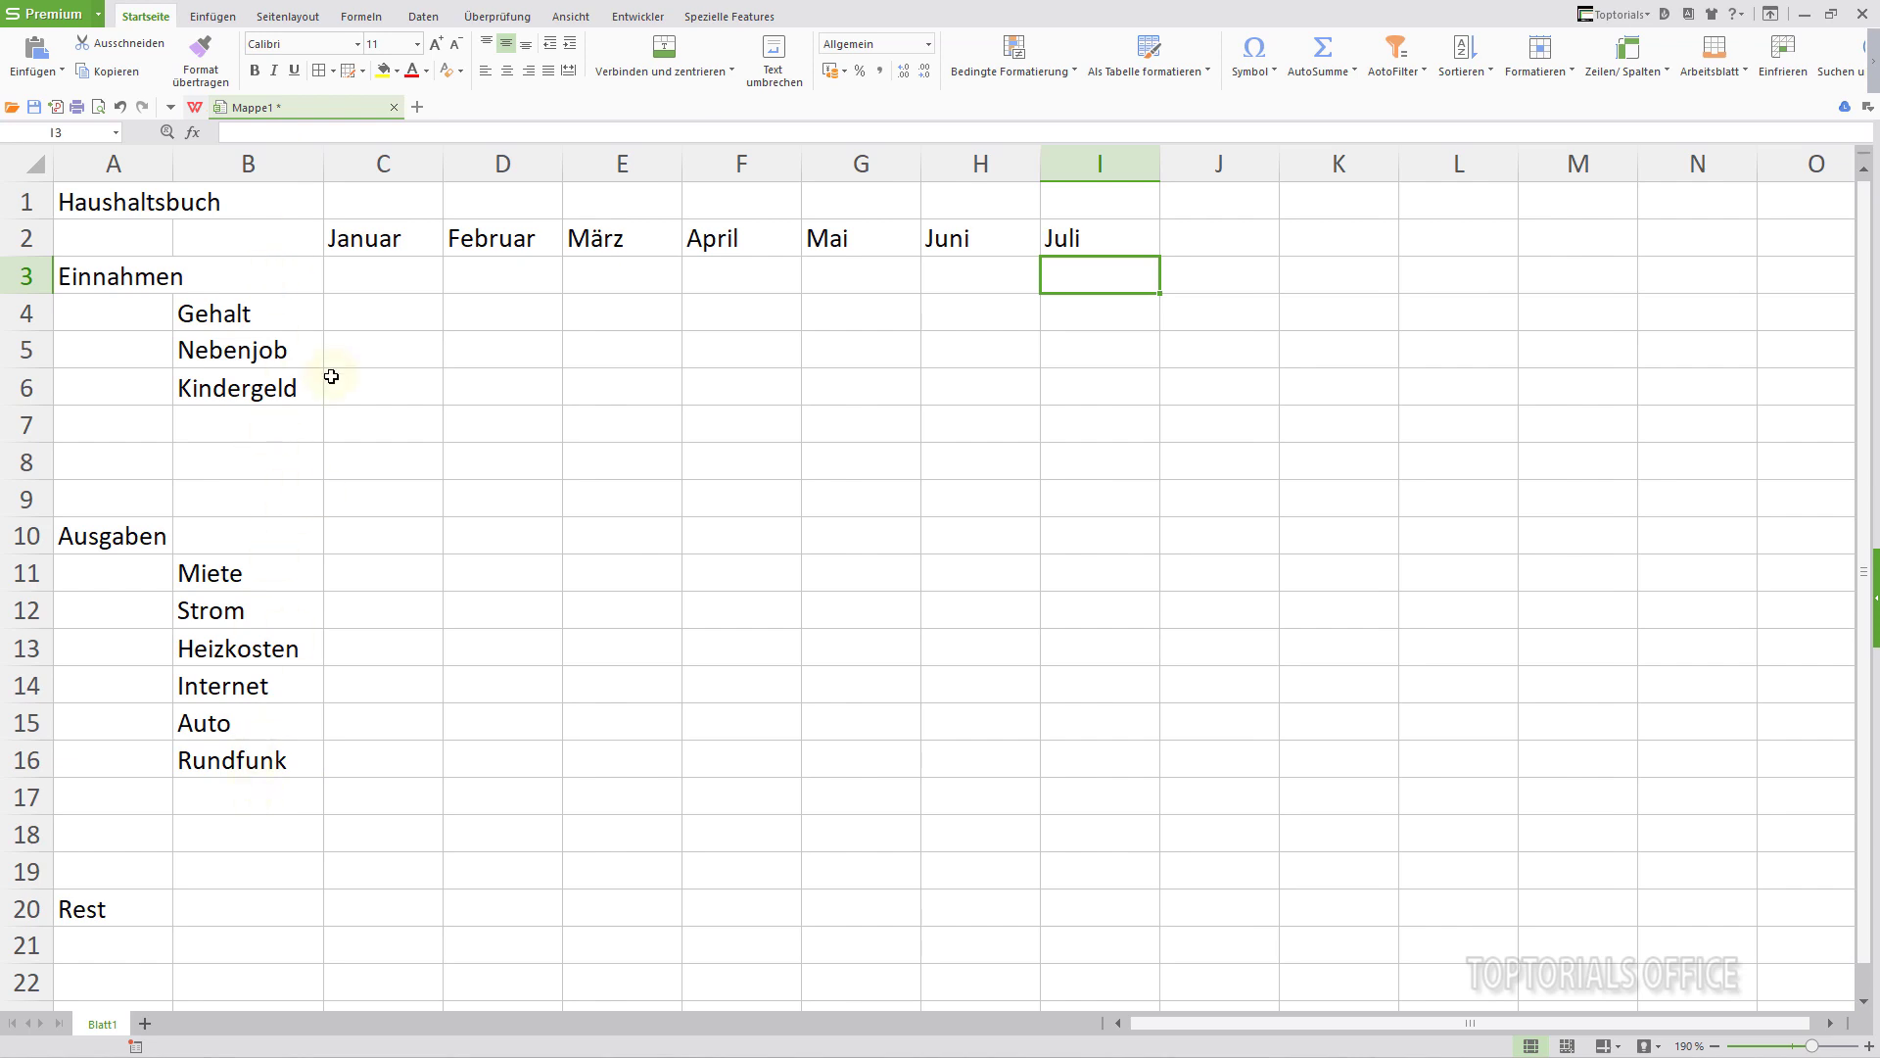
{"action": "left_click", "coordinate": [366, 326]}
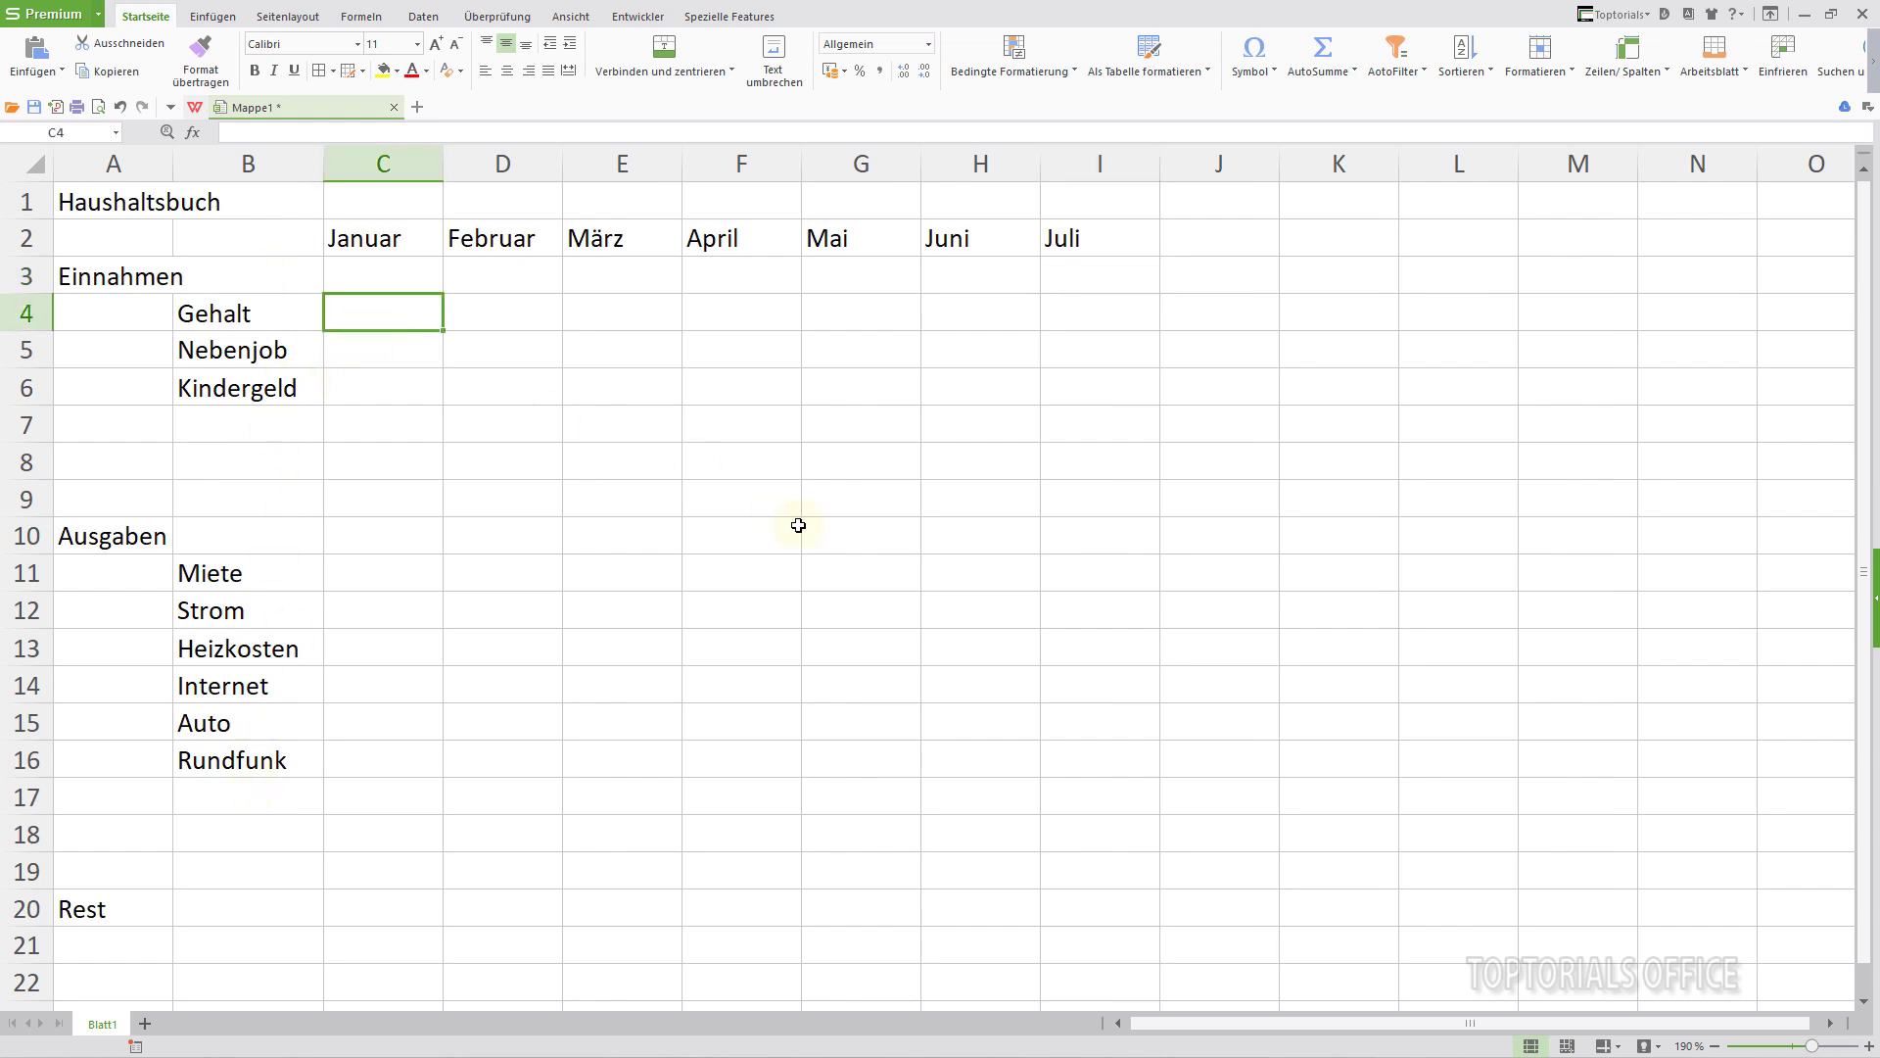
- Type the January income amounts 2000, 400 and 120 into C4, C5 and C6
{"action": "type", "text": "2000"}
{"action": "key", "text": "Return"}
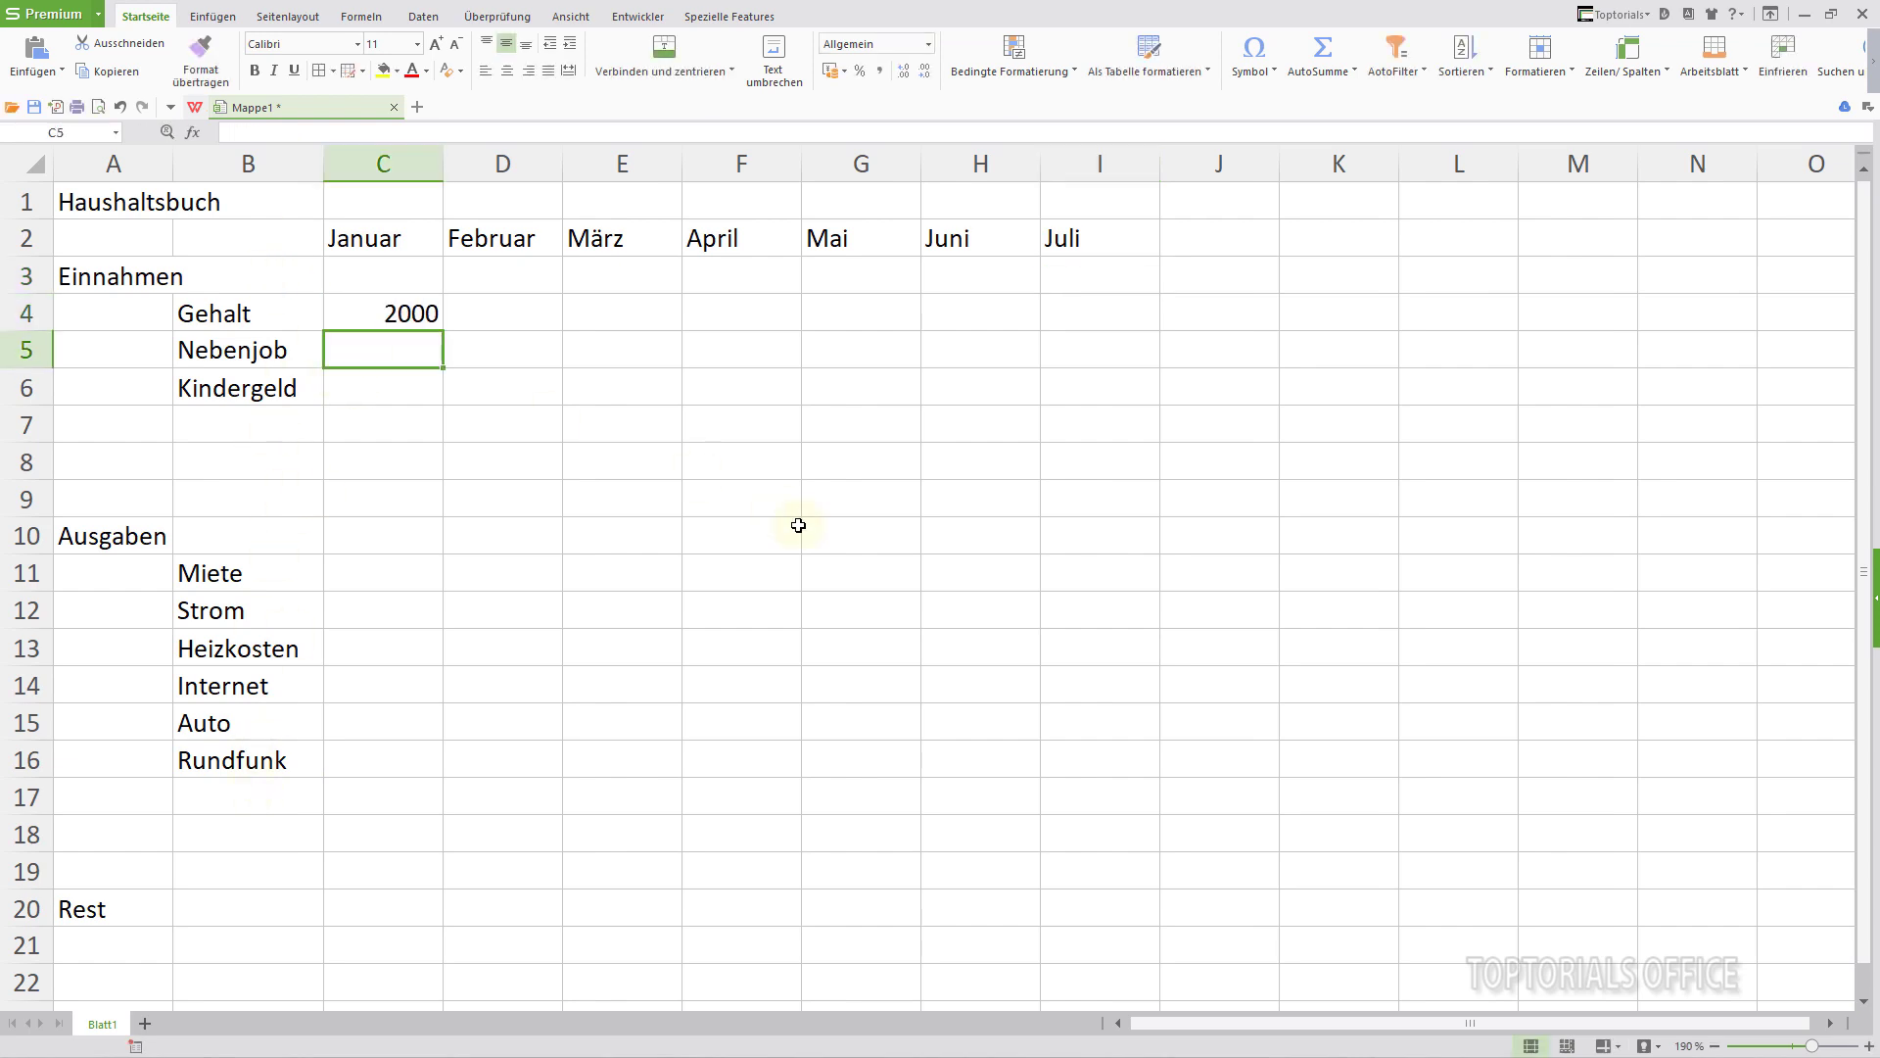
{"action": "type", "text": "400"}
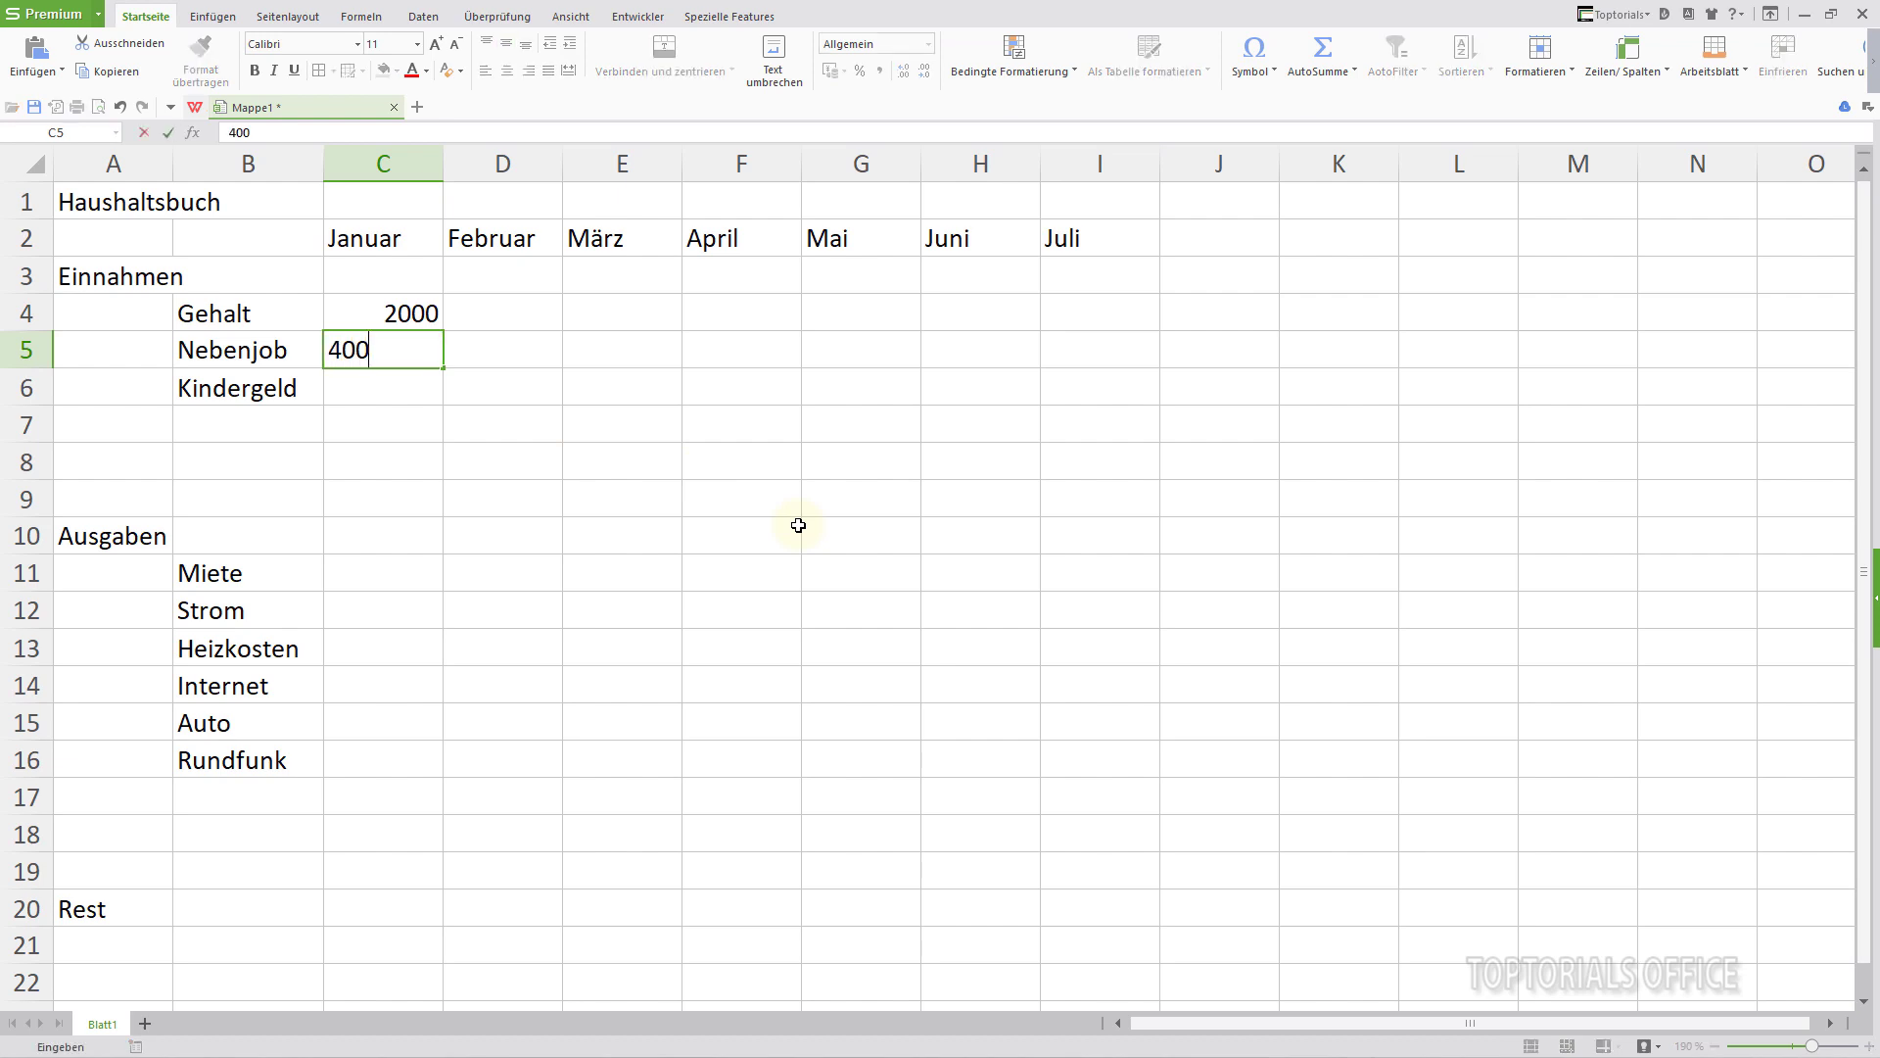
{"action": "key", "text": "Return"}
{"action": "type", "text": "120"}
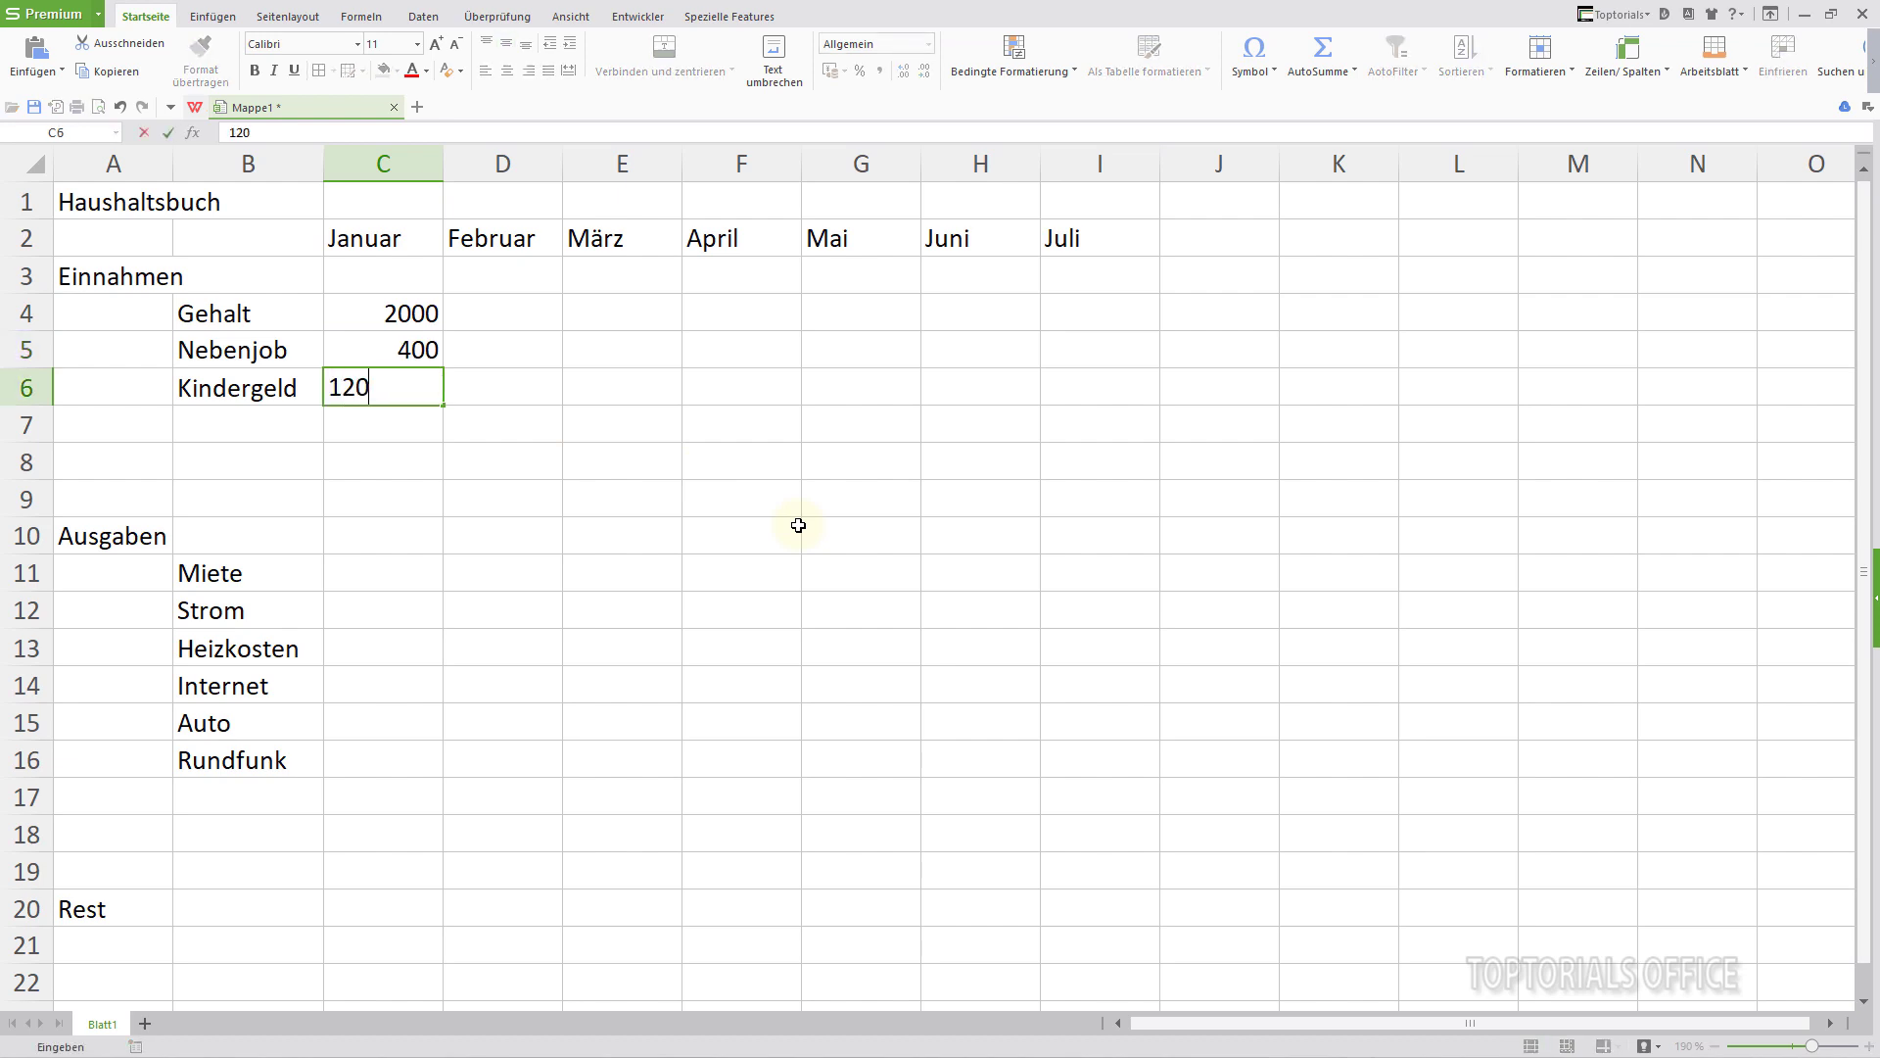
{"action": "key", "text": "Return"}
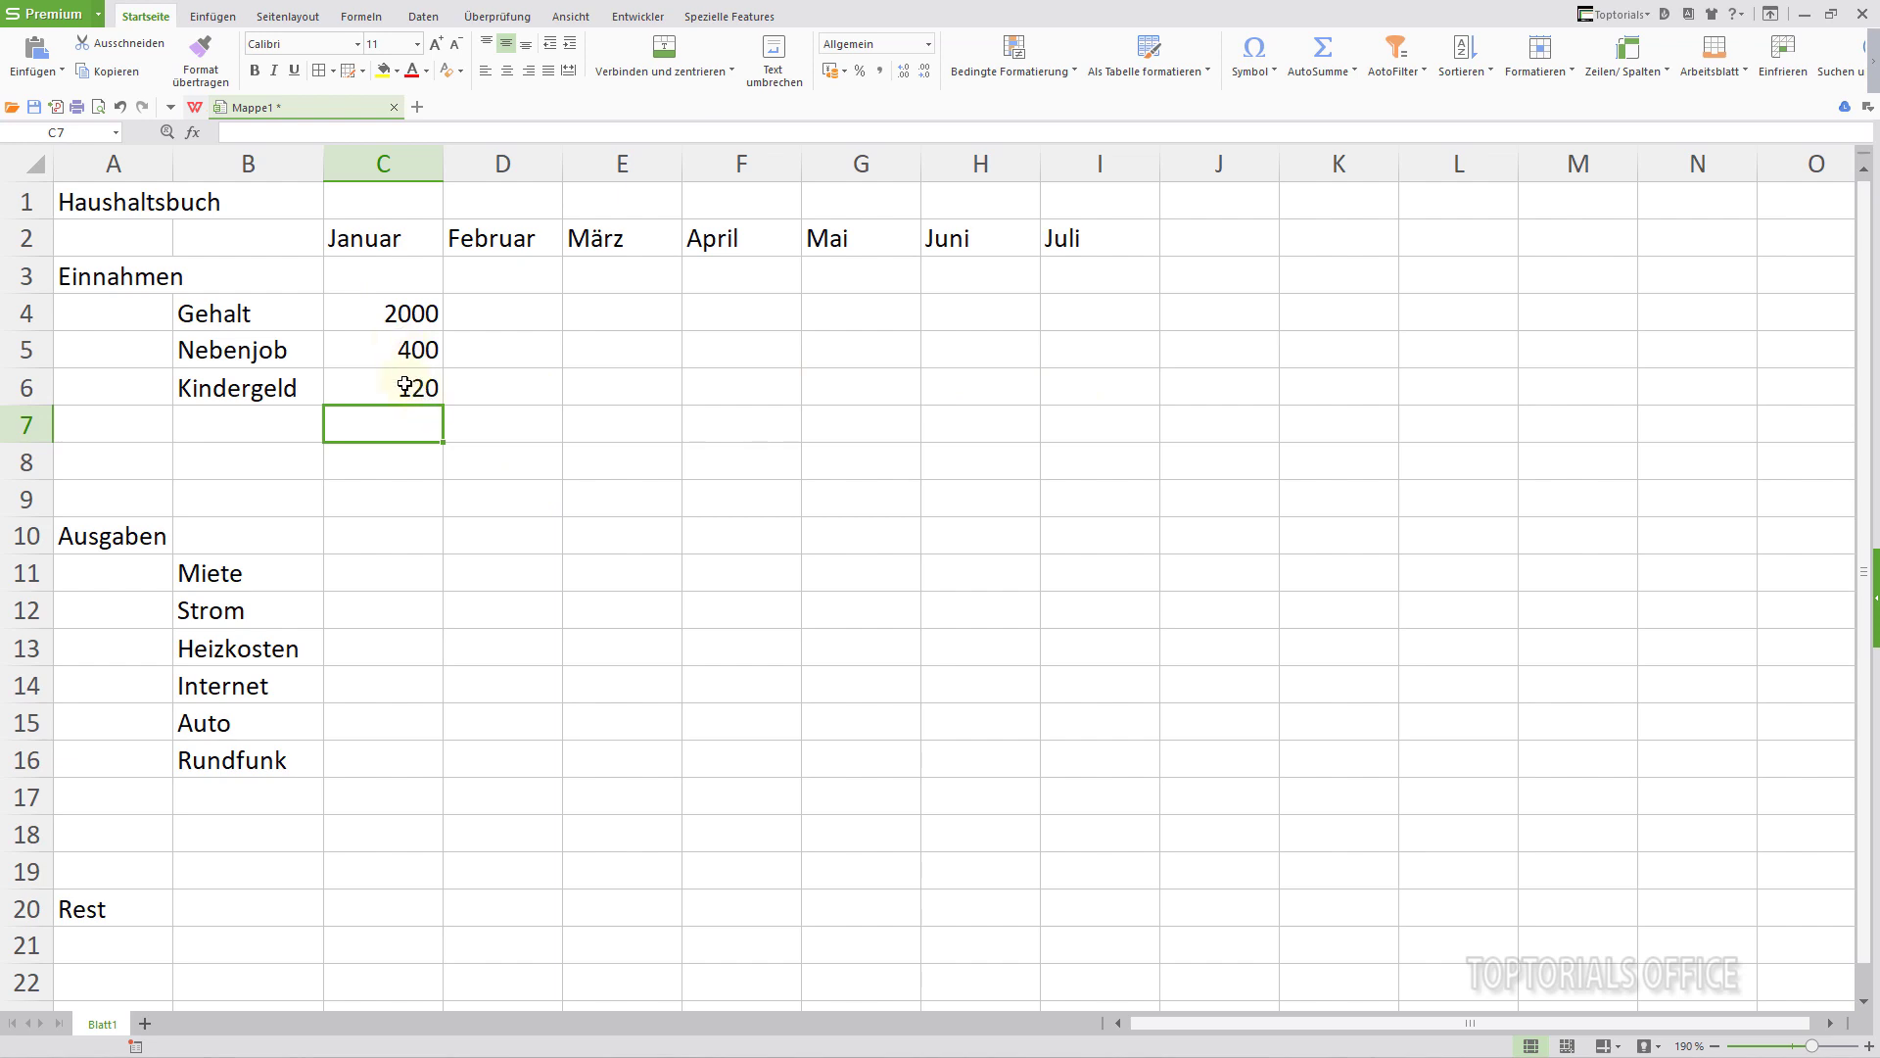
- Copy C4:C6 and paste values only into D4:I6 for Februar through Juli
{"action": "left_click_drag", "start_coordinate": [402, 312], "coordinate": [397, 395]}
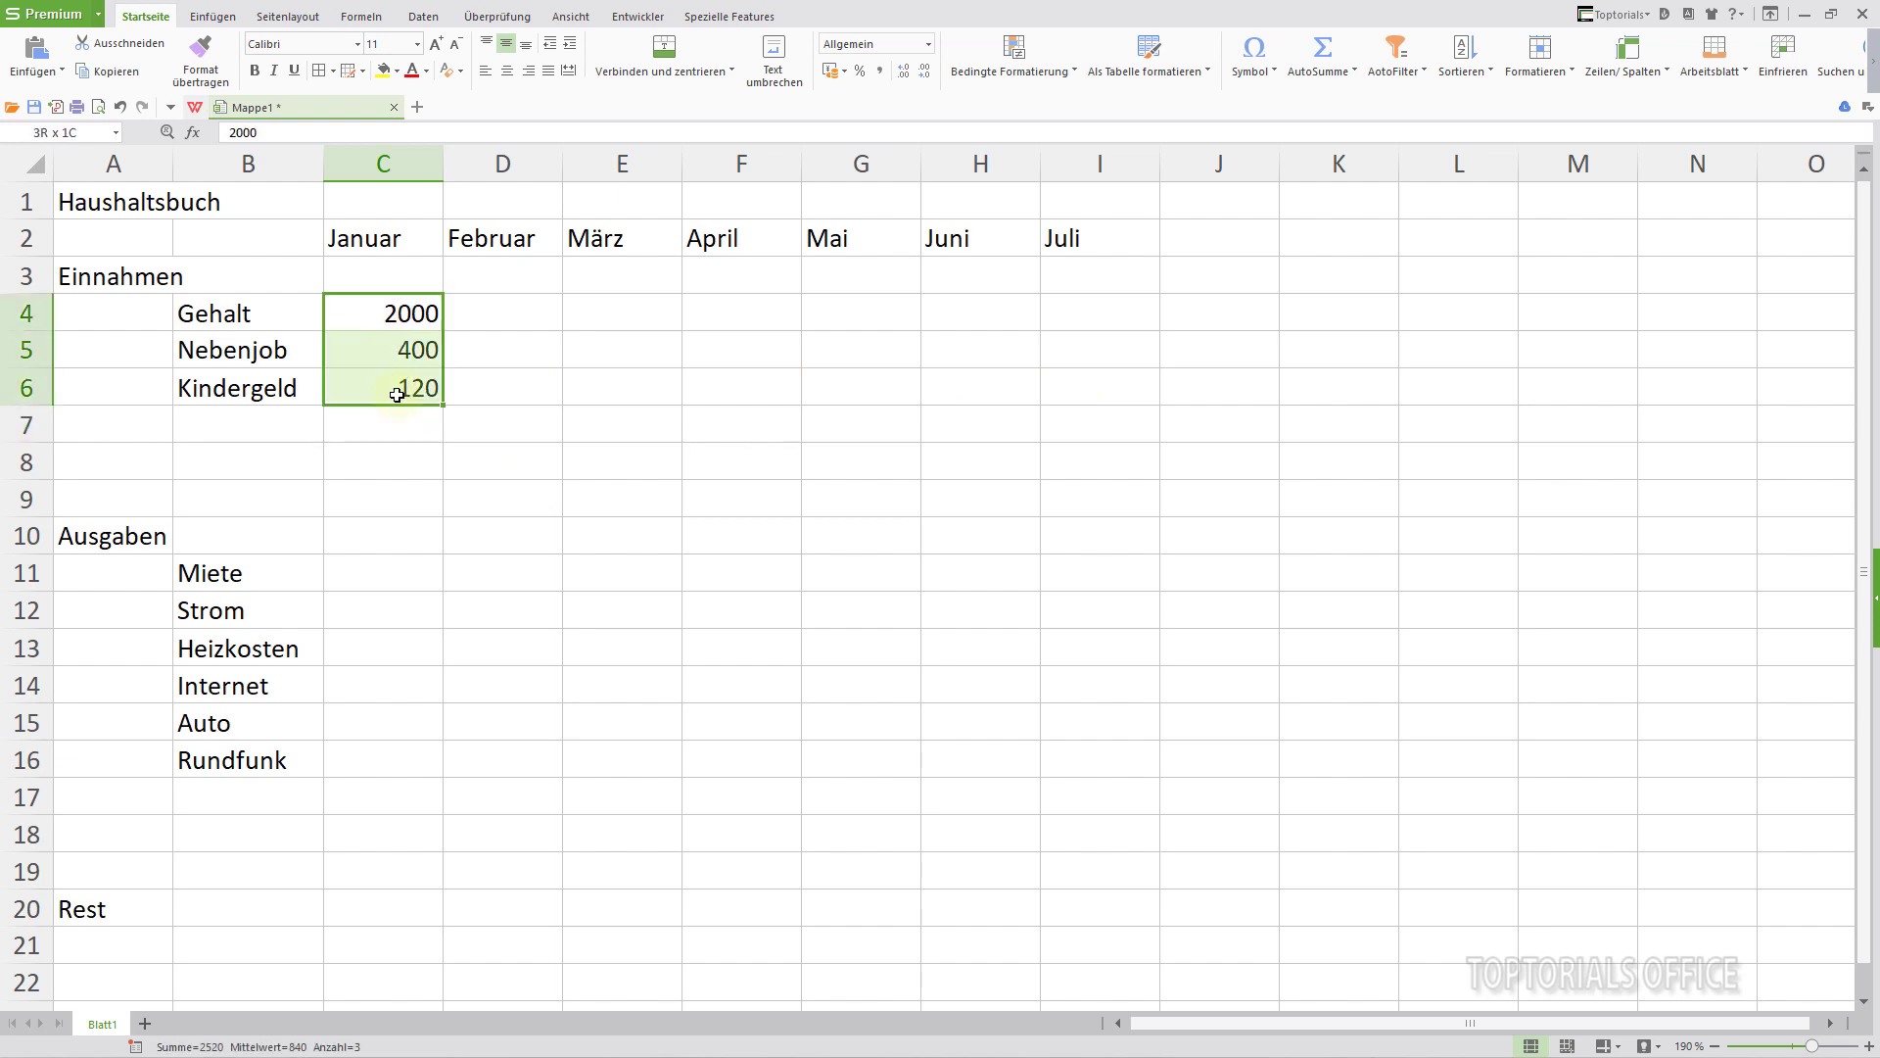
{"action": "left_click", "coordinate": [116, 74]}
{"action": "left_click_drag", "start_coordinate": [490, 307], "coordinate": [1078, 403]}
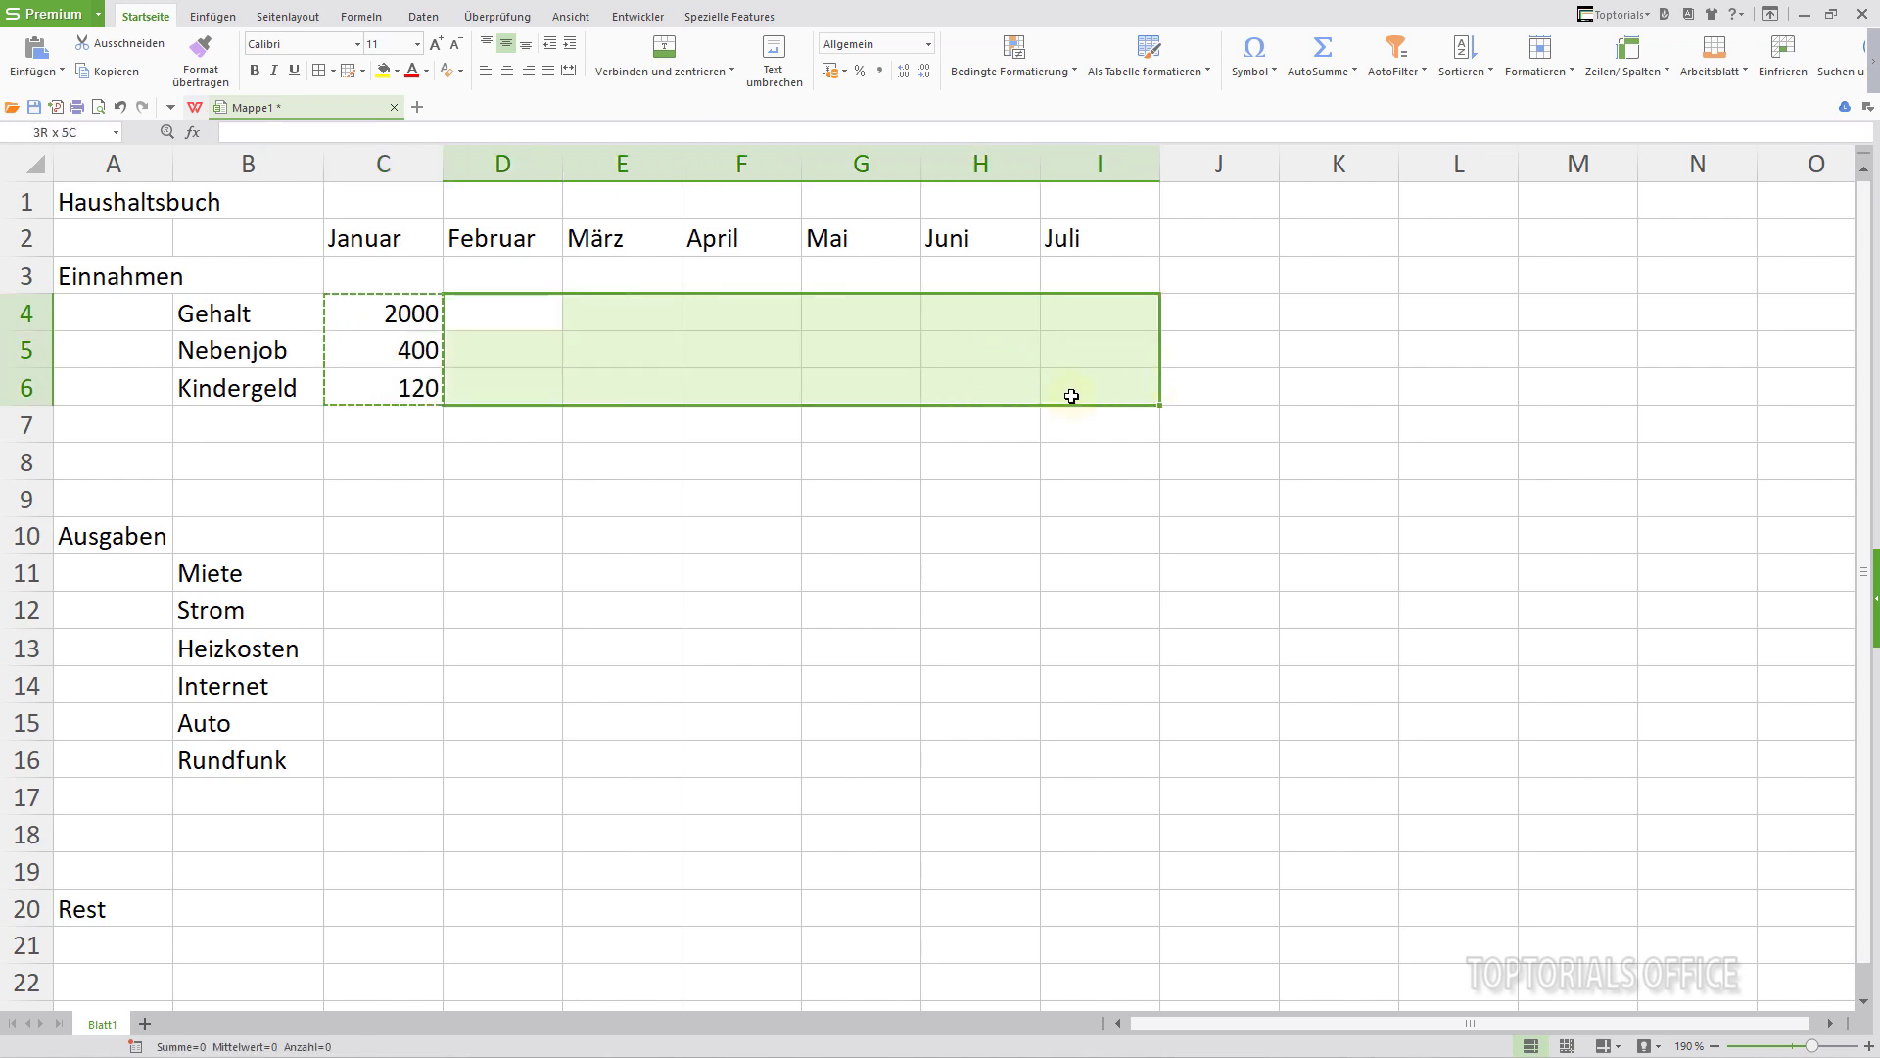
{"action": "left_click", "coordinate": [65, 78]}
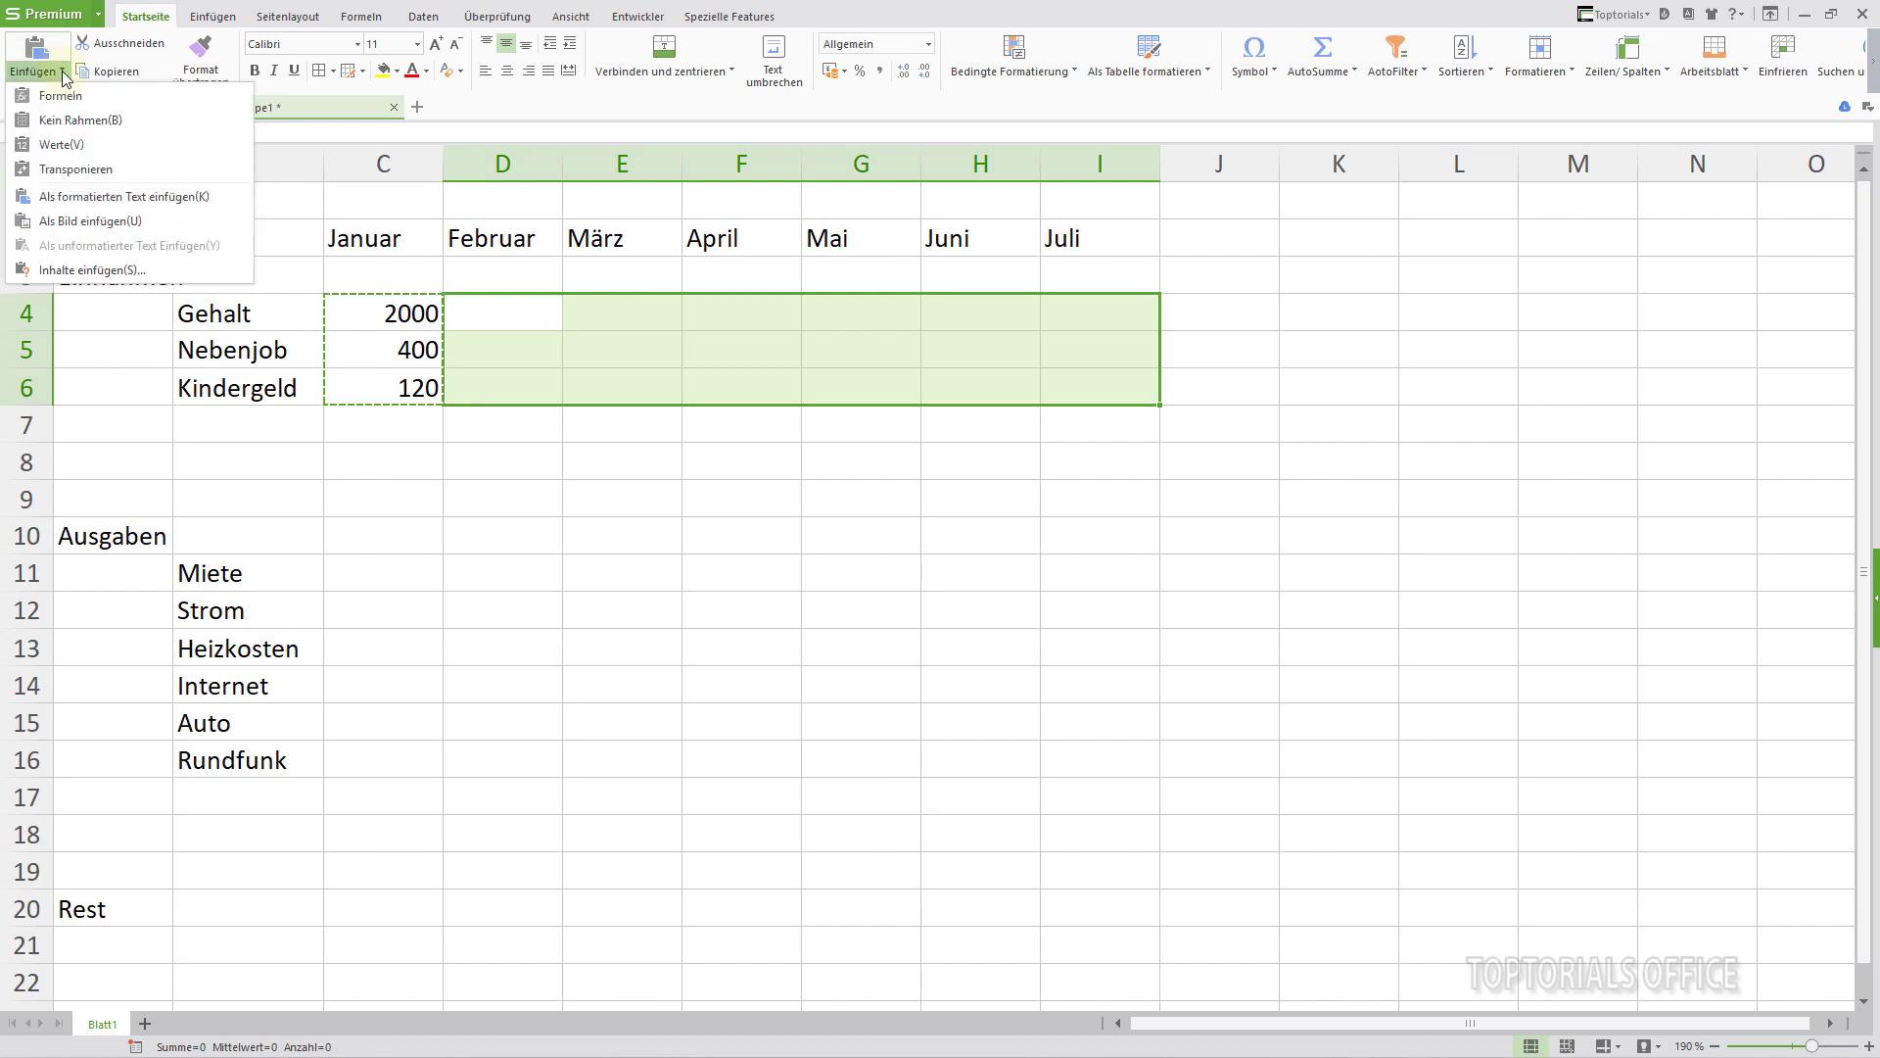
{"action": "left_click", "coordinate": [61, 145]}
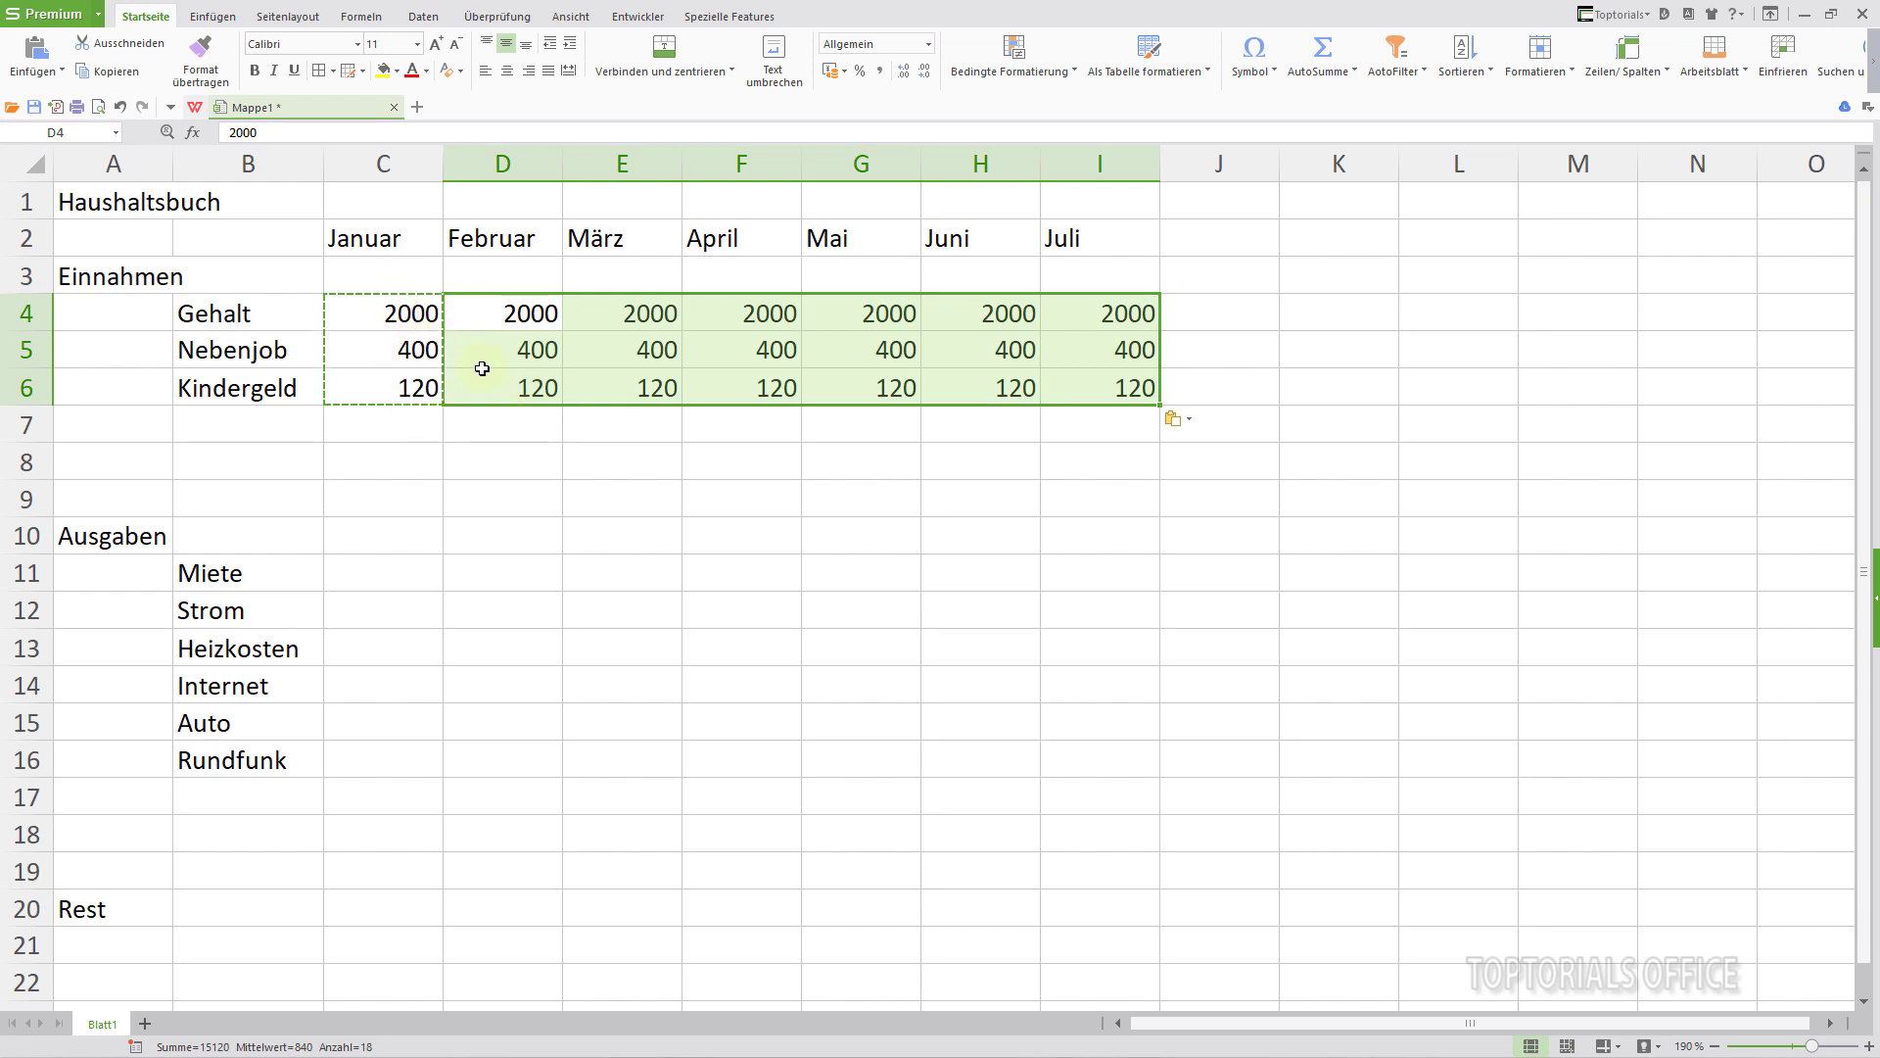
{"action": "left_click", "coordinate": [519, 358]}
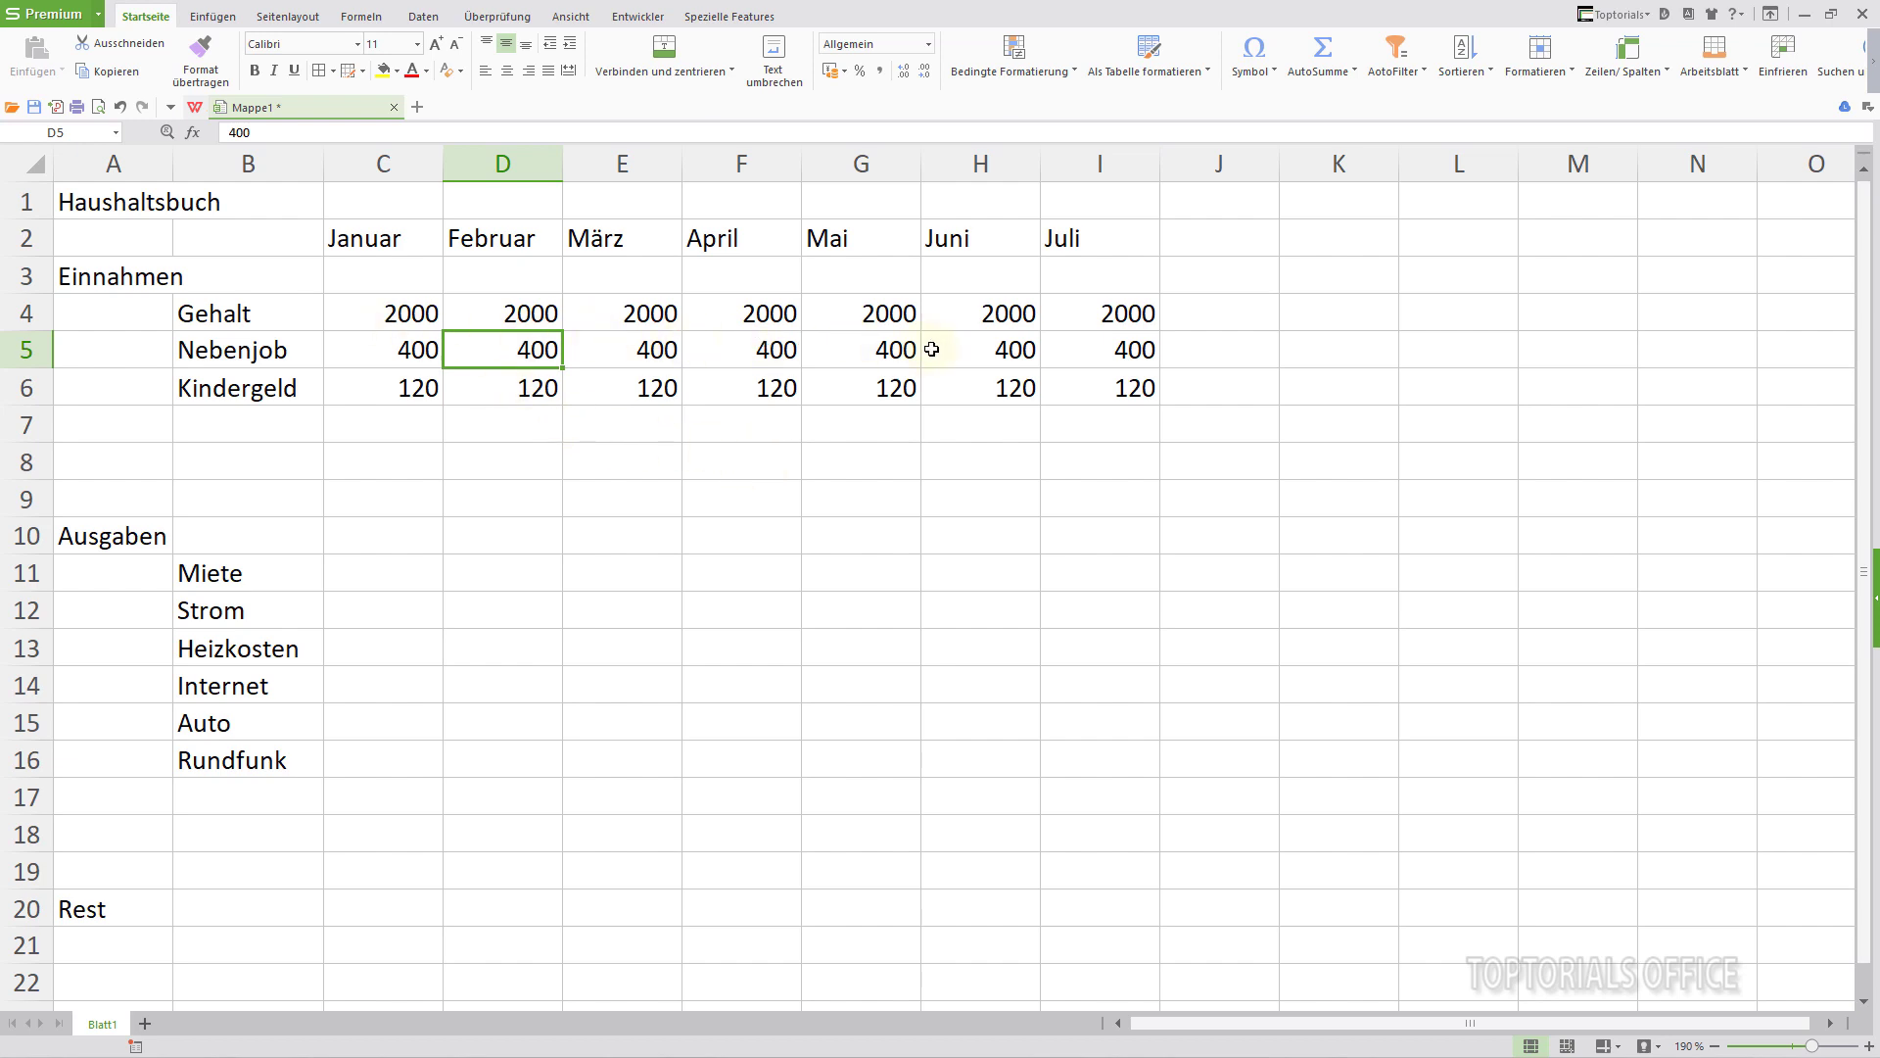
- Overwrite the Nebenjob amount with 230 in E5 (März) and 300 in G5 (Mai)
{"action": "left_click", "coordinate": [622, 350]}
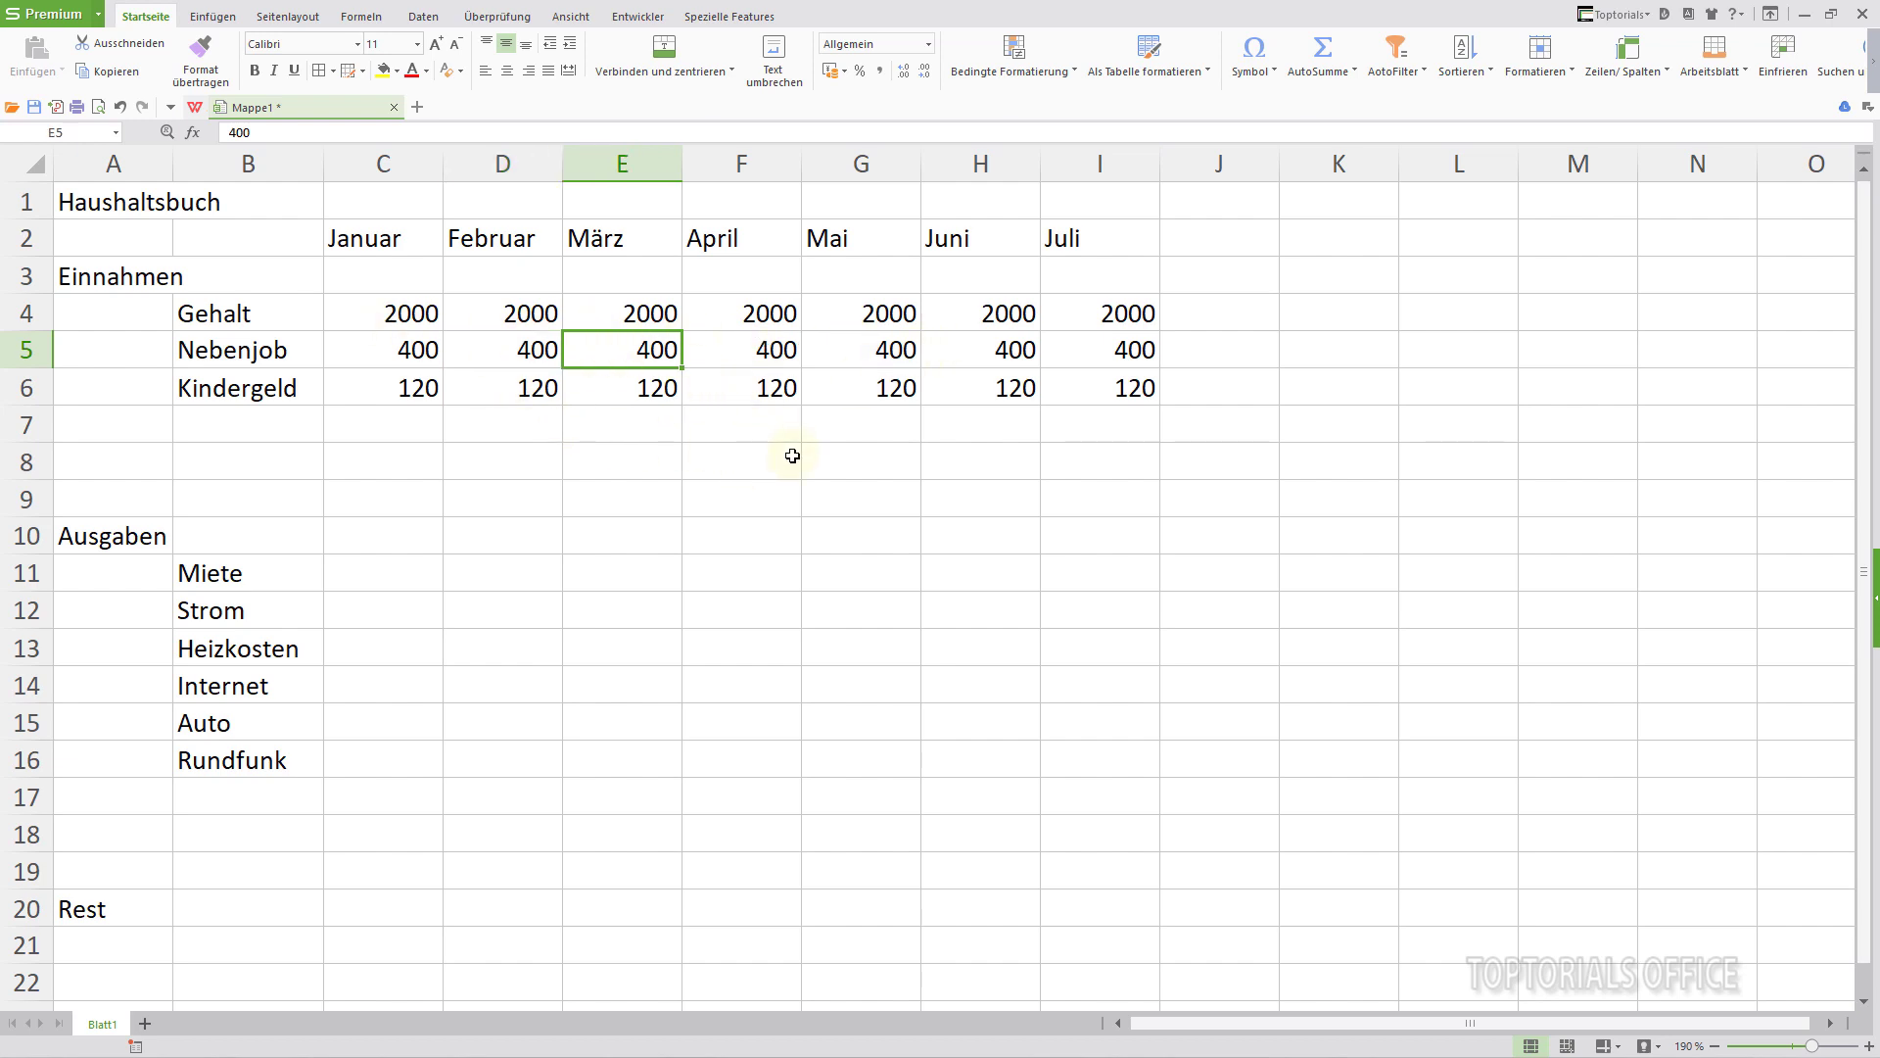
{"action": "type", "text": "230"}
{"action": "key", "text": "Return"}
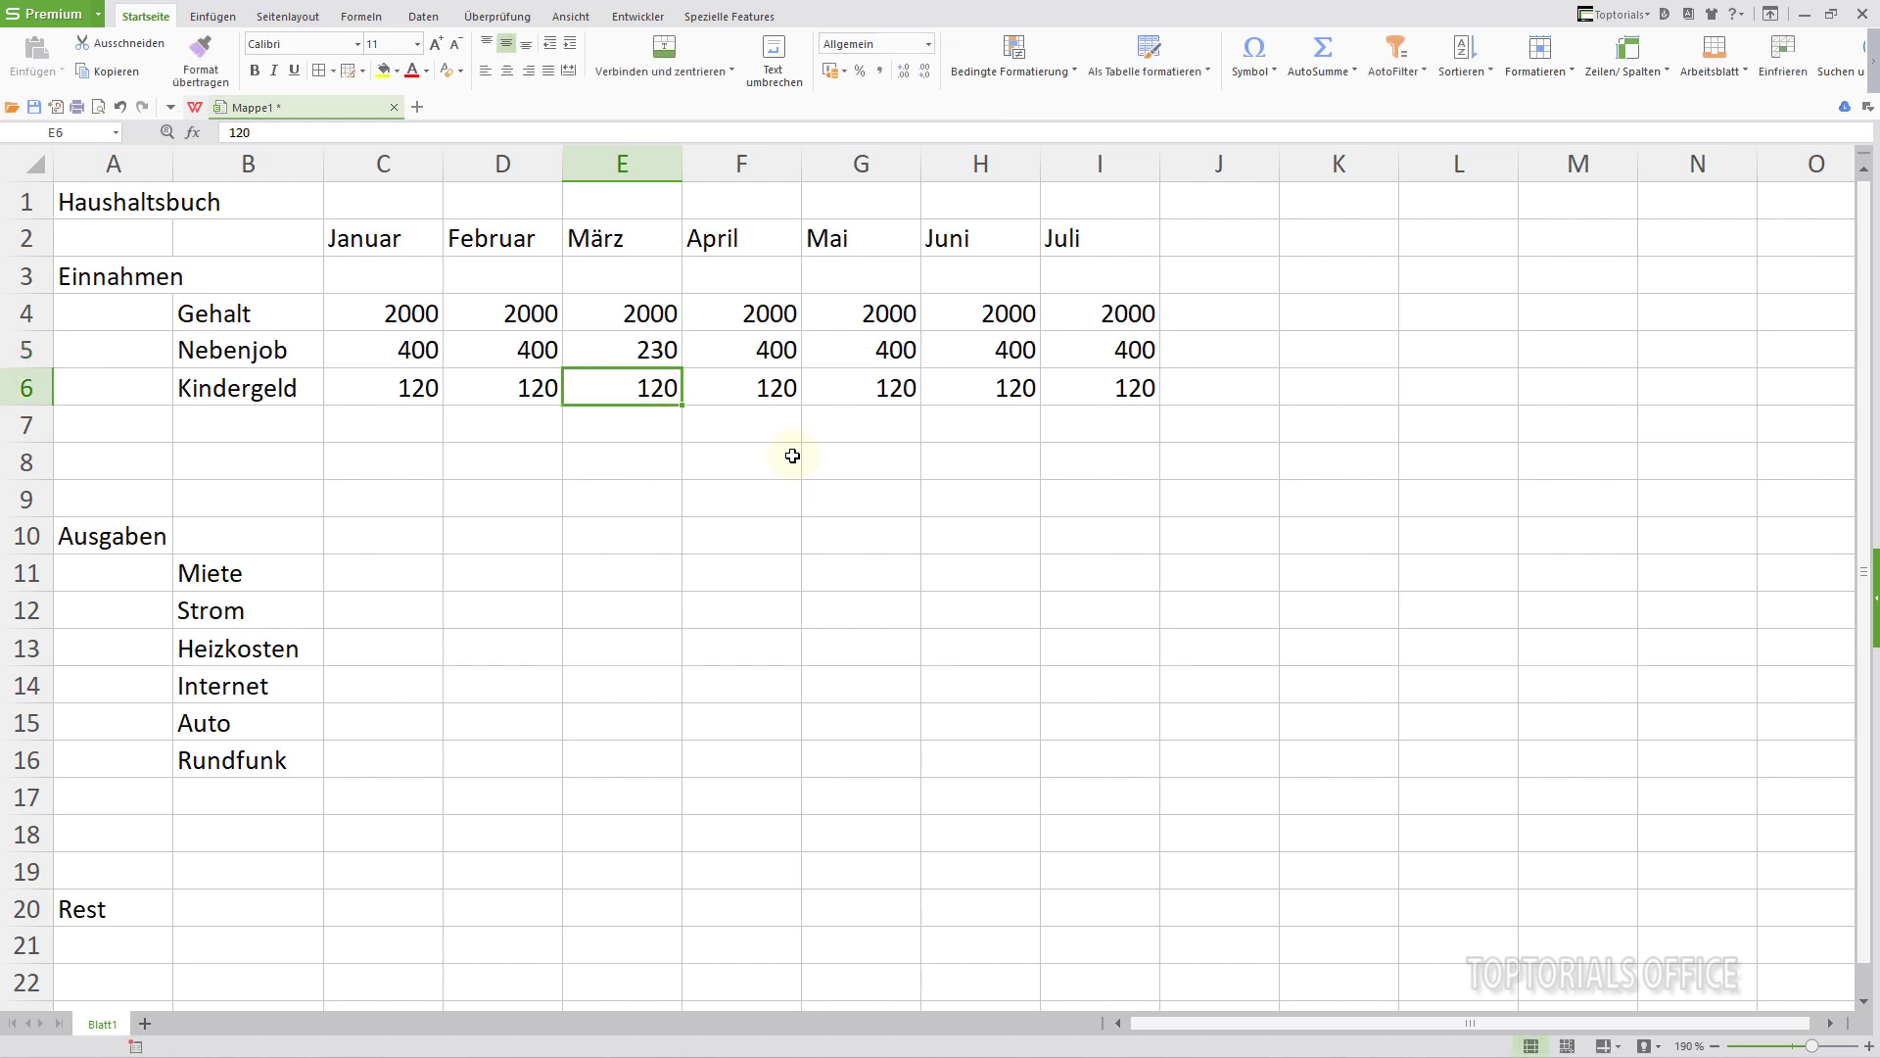
{"action": "key", "text": "Right"}
{"action": "key", "text": "Right"}
{"action": "key", "text": "Up"}
{"action": "type", "text": "3"}
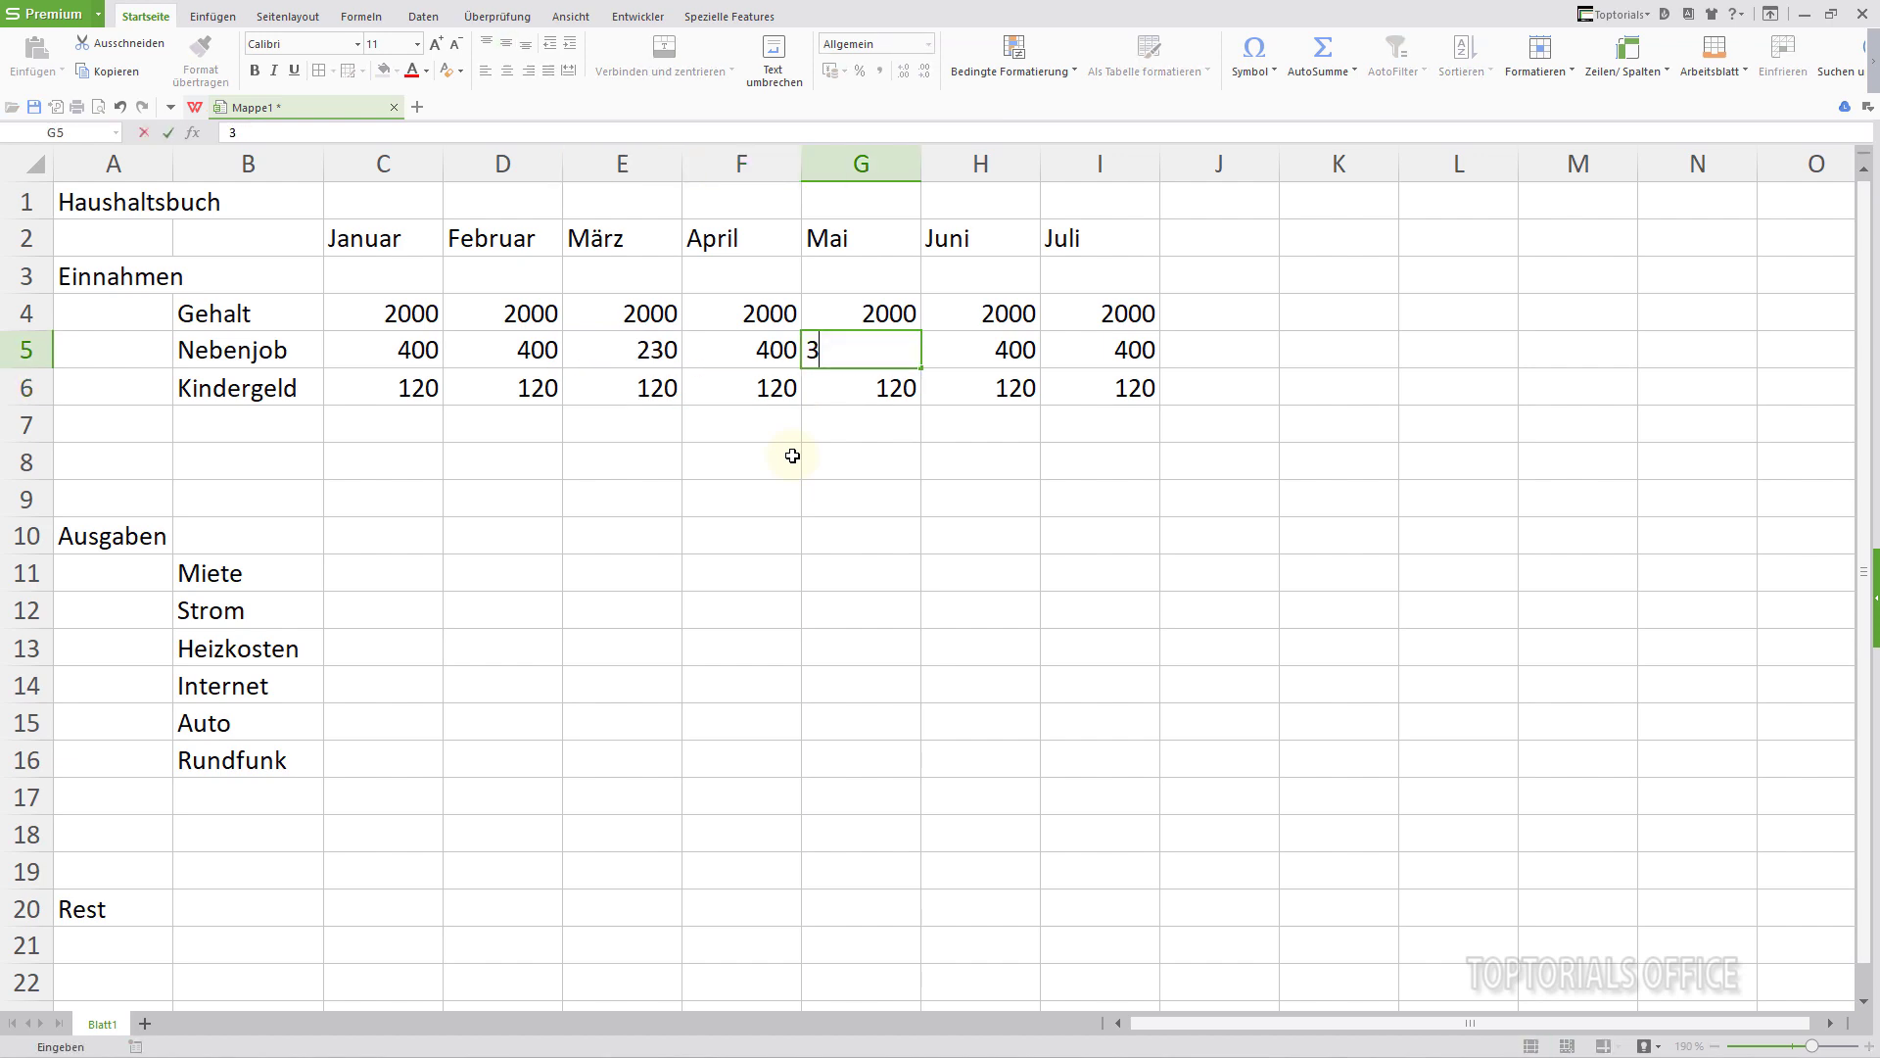
{"action": "type", "text": "00"}
{"action": "key", "text": "Right"}
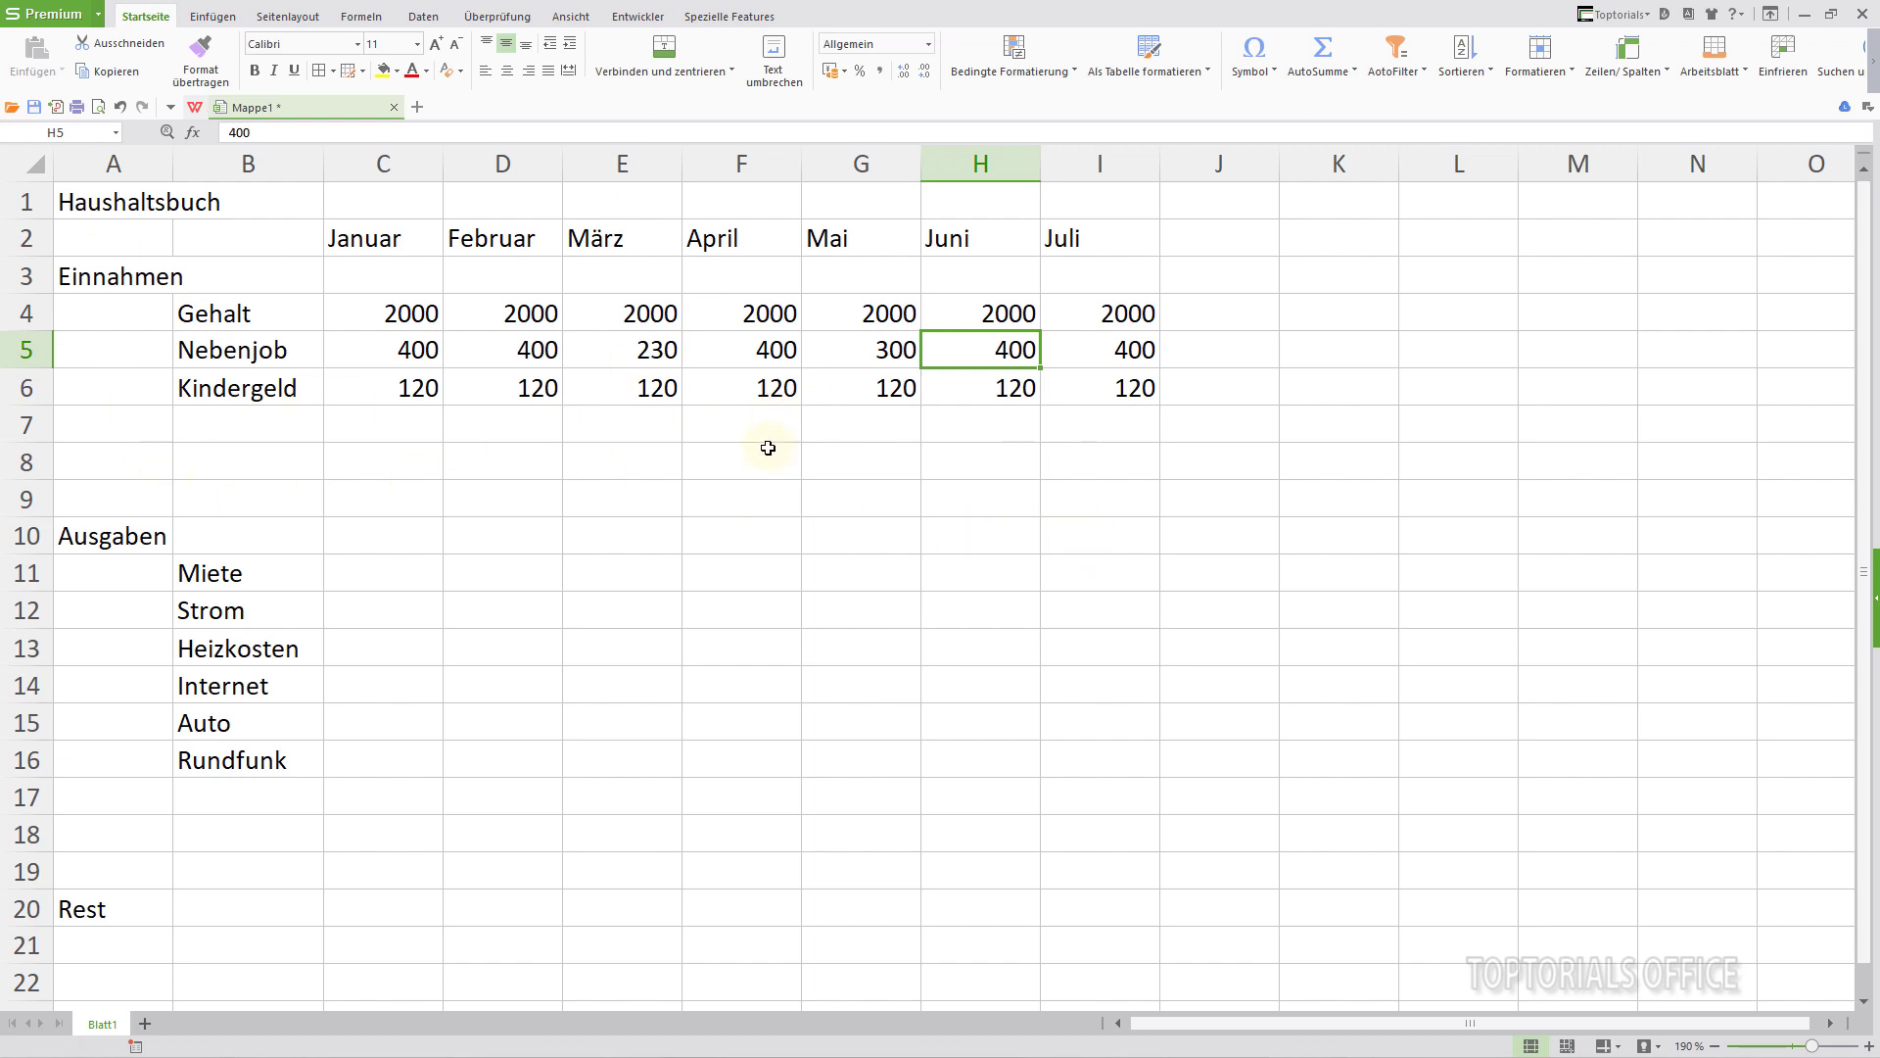
- Enter January's Miete 400, Strom 80 and Heizkosten 50 in C11:C13
{"action": "left_click", "coordinate": [371, 573]}
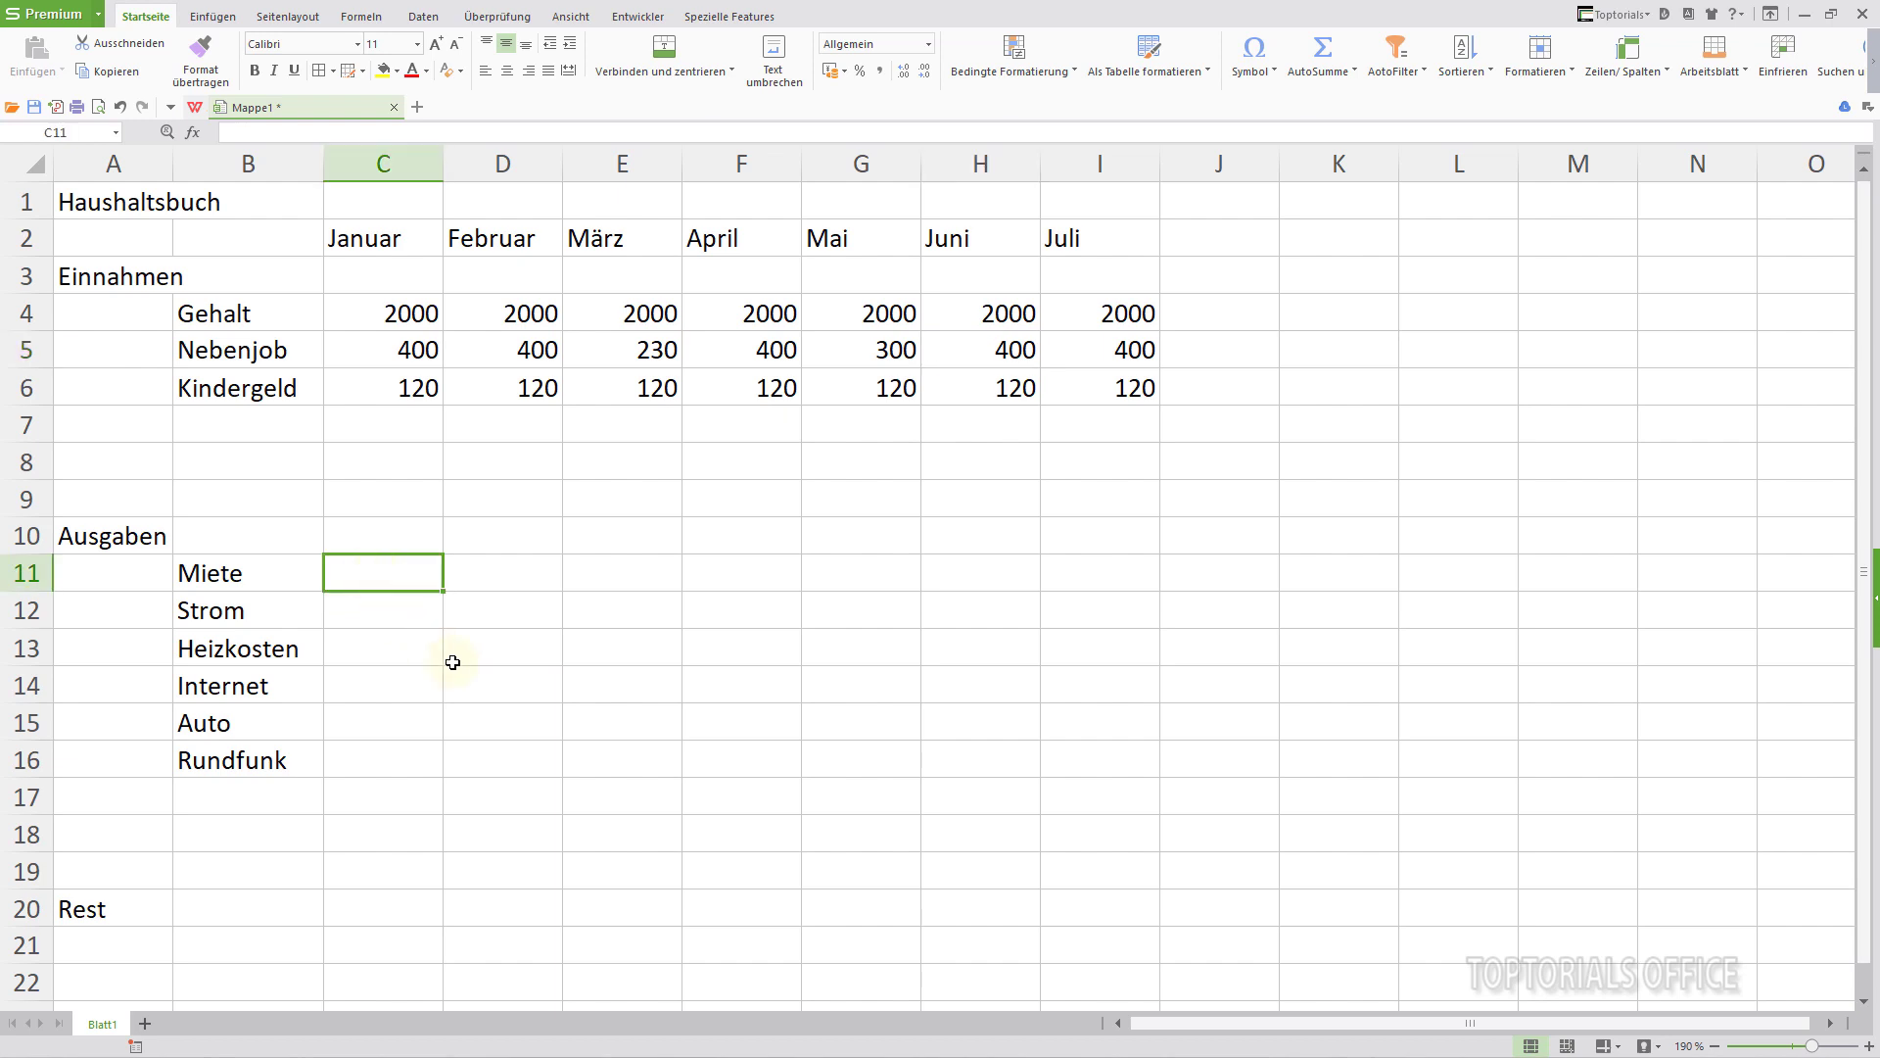
{"action": "type", "text": "400"}
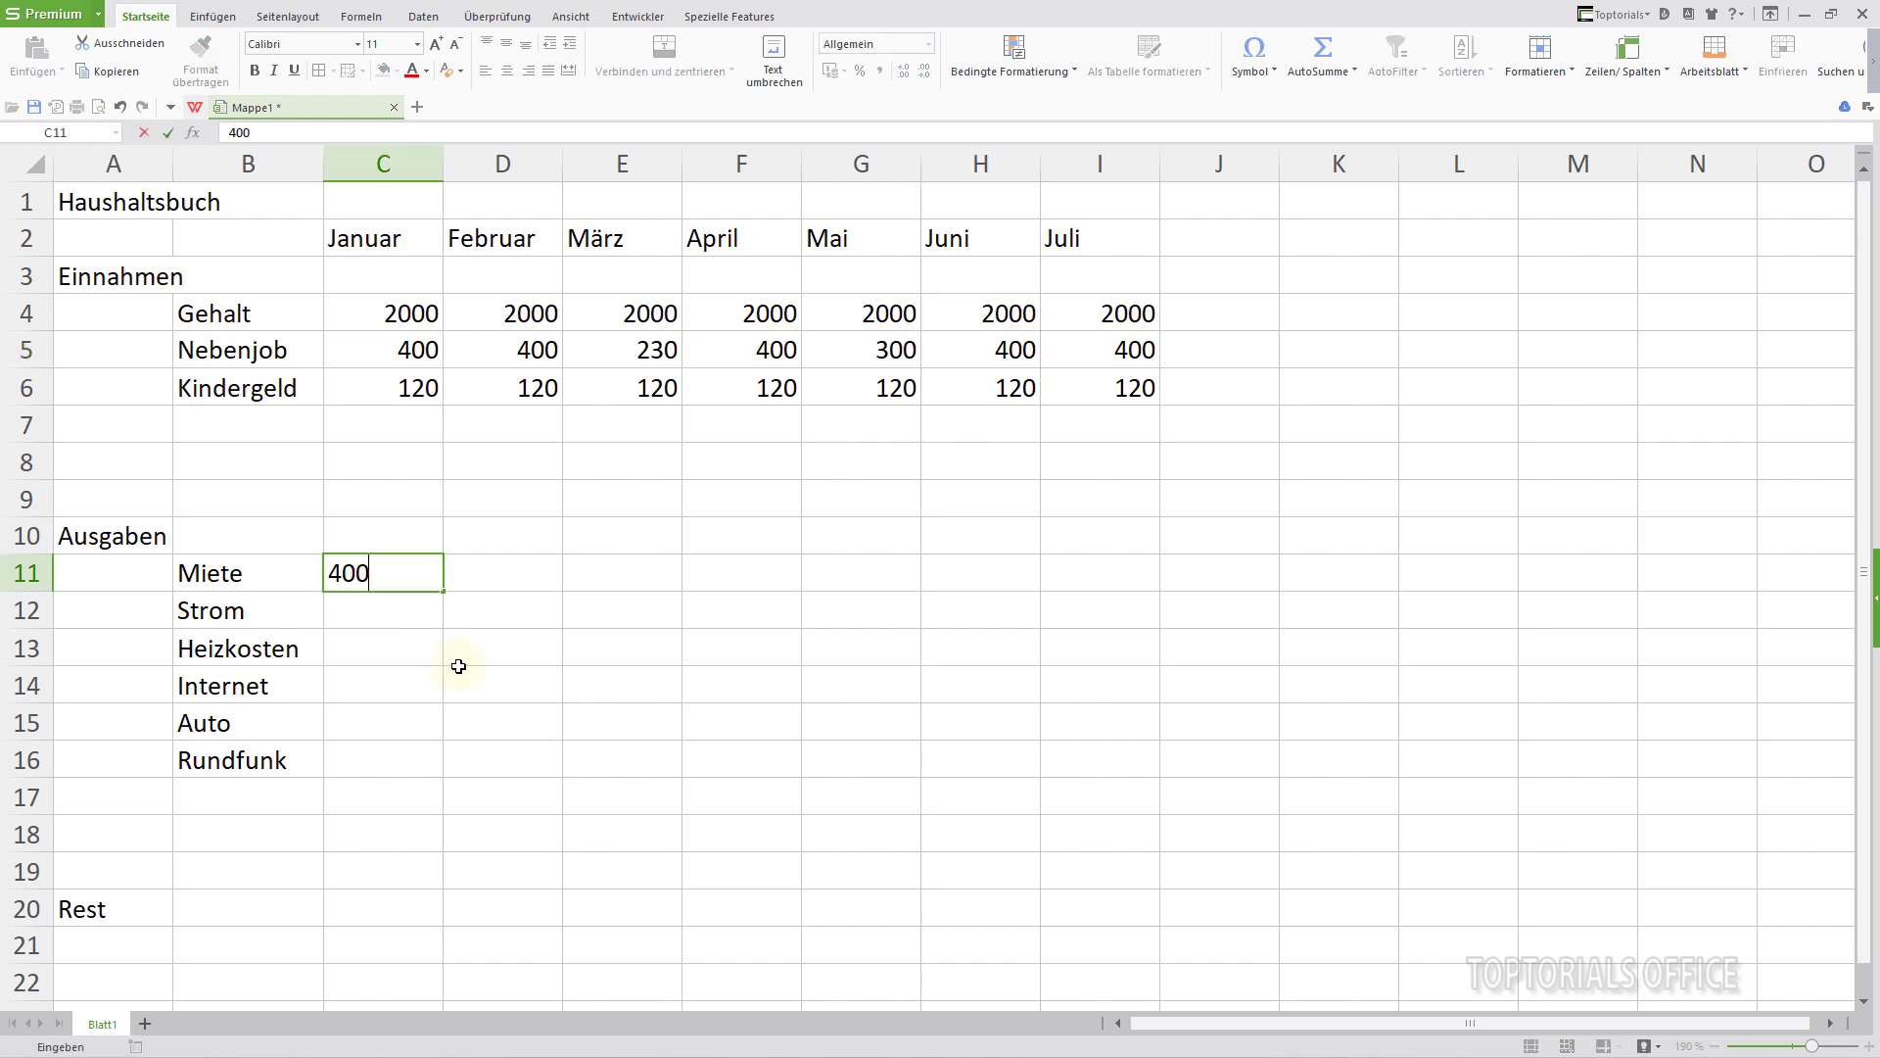
{"action": "key", "text": "Return"}
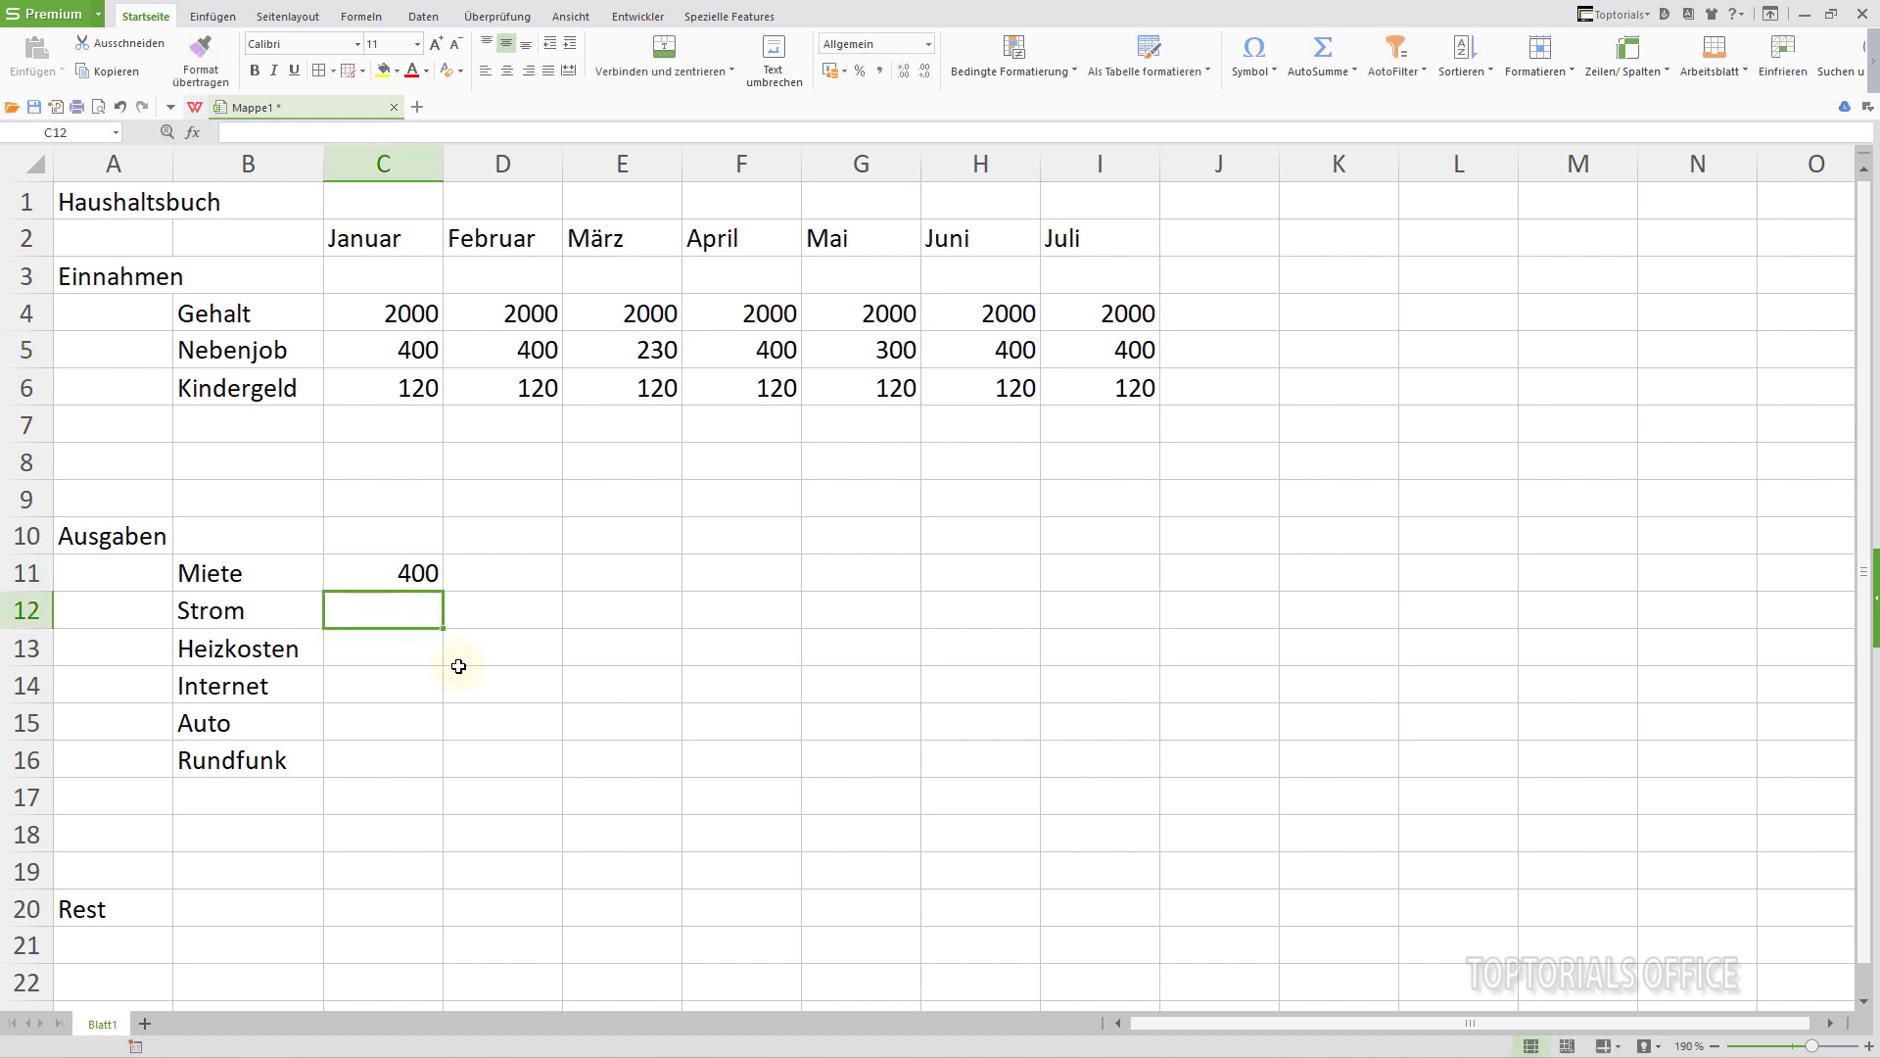
{"action": "type", "text": "80"}
{"action": "key", "text": "Return"}
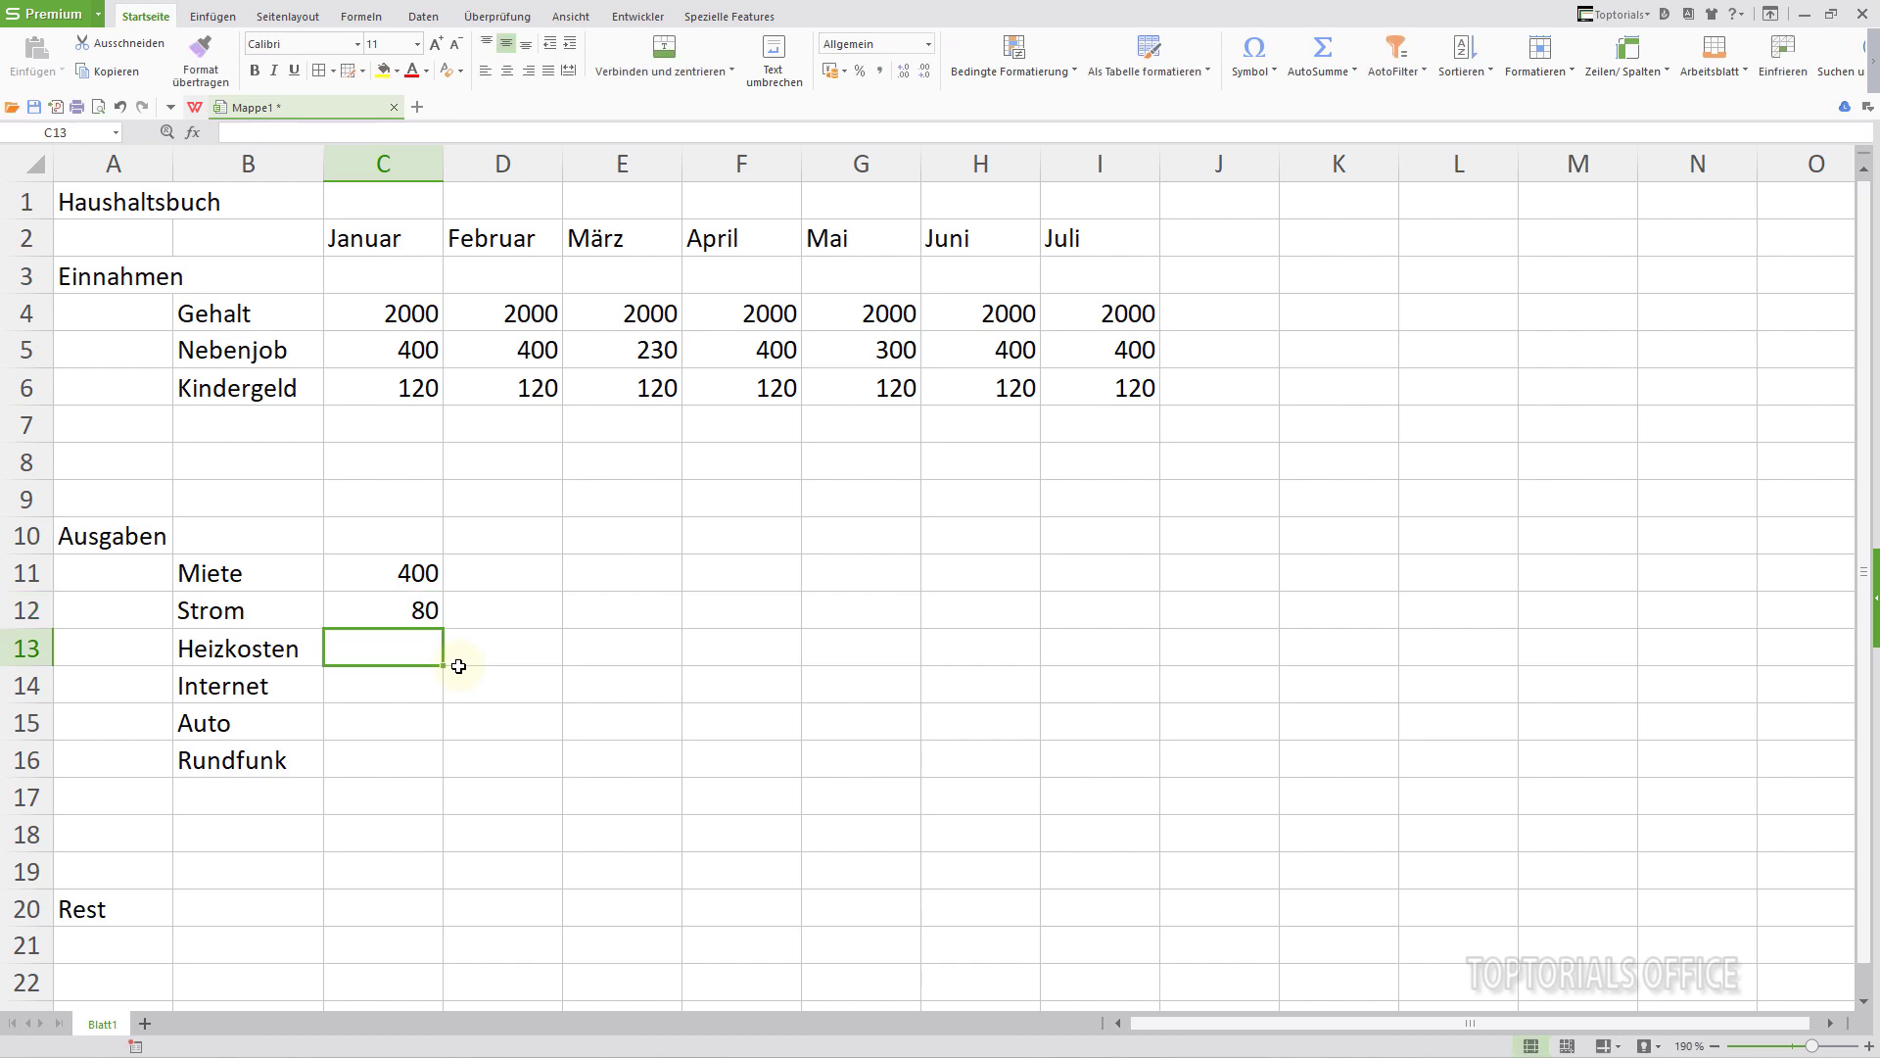
{"action": "type", "text": "50"}
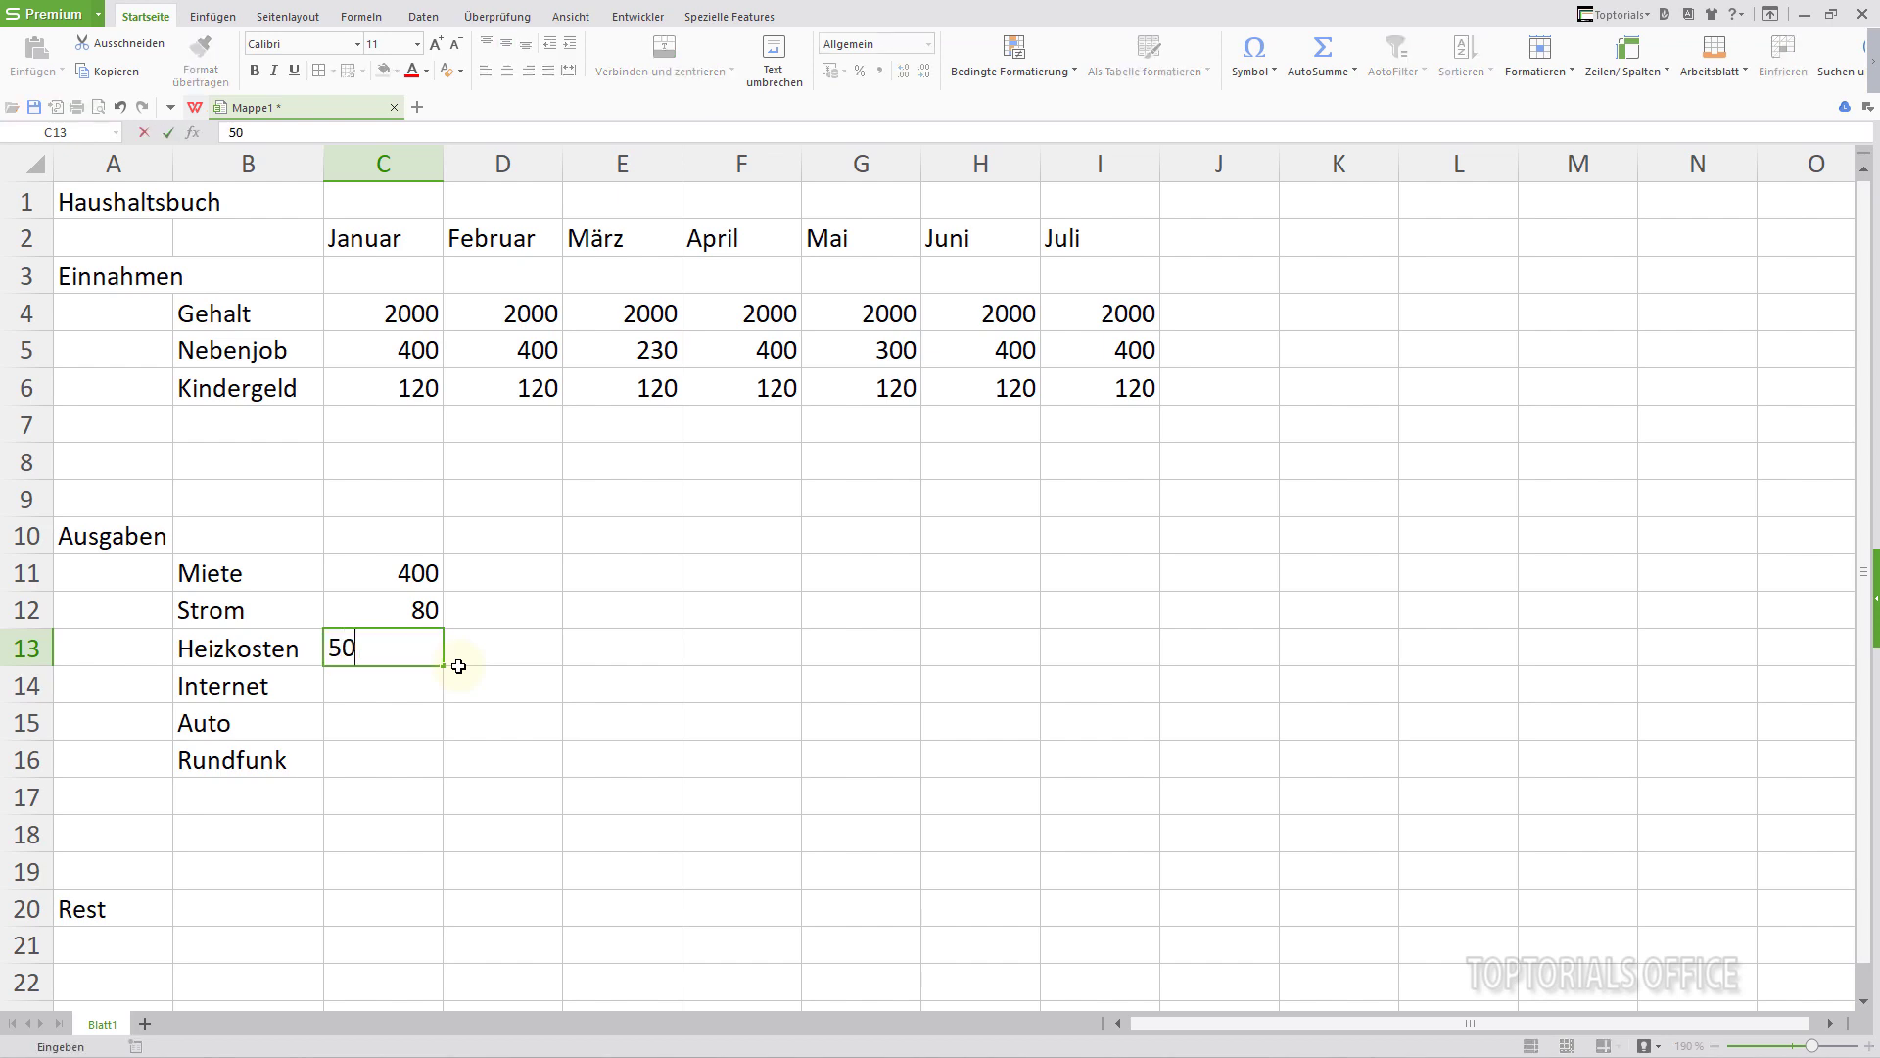
{"action": "key", "text": "Return"}
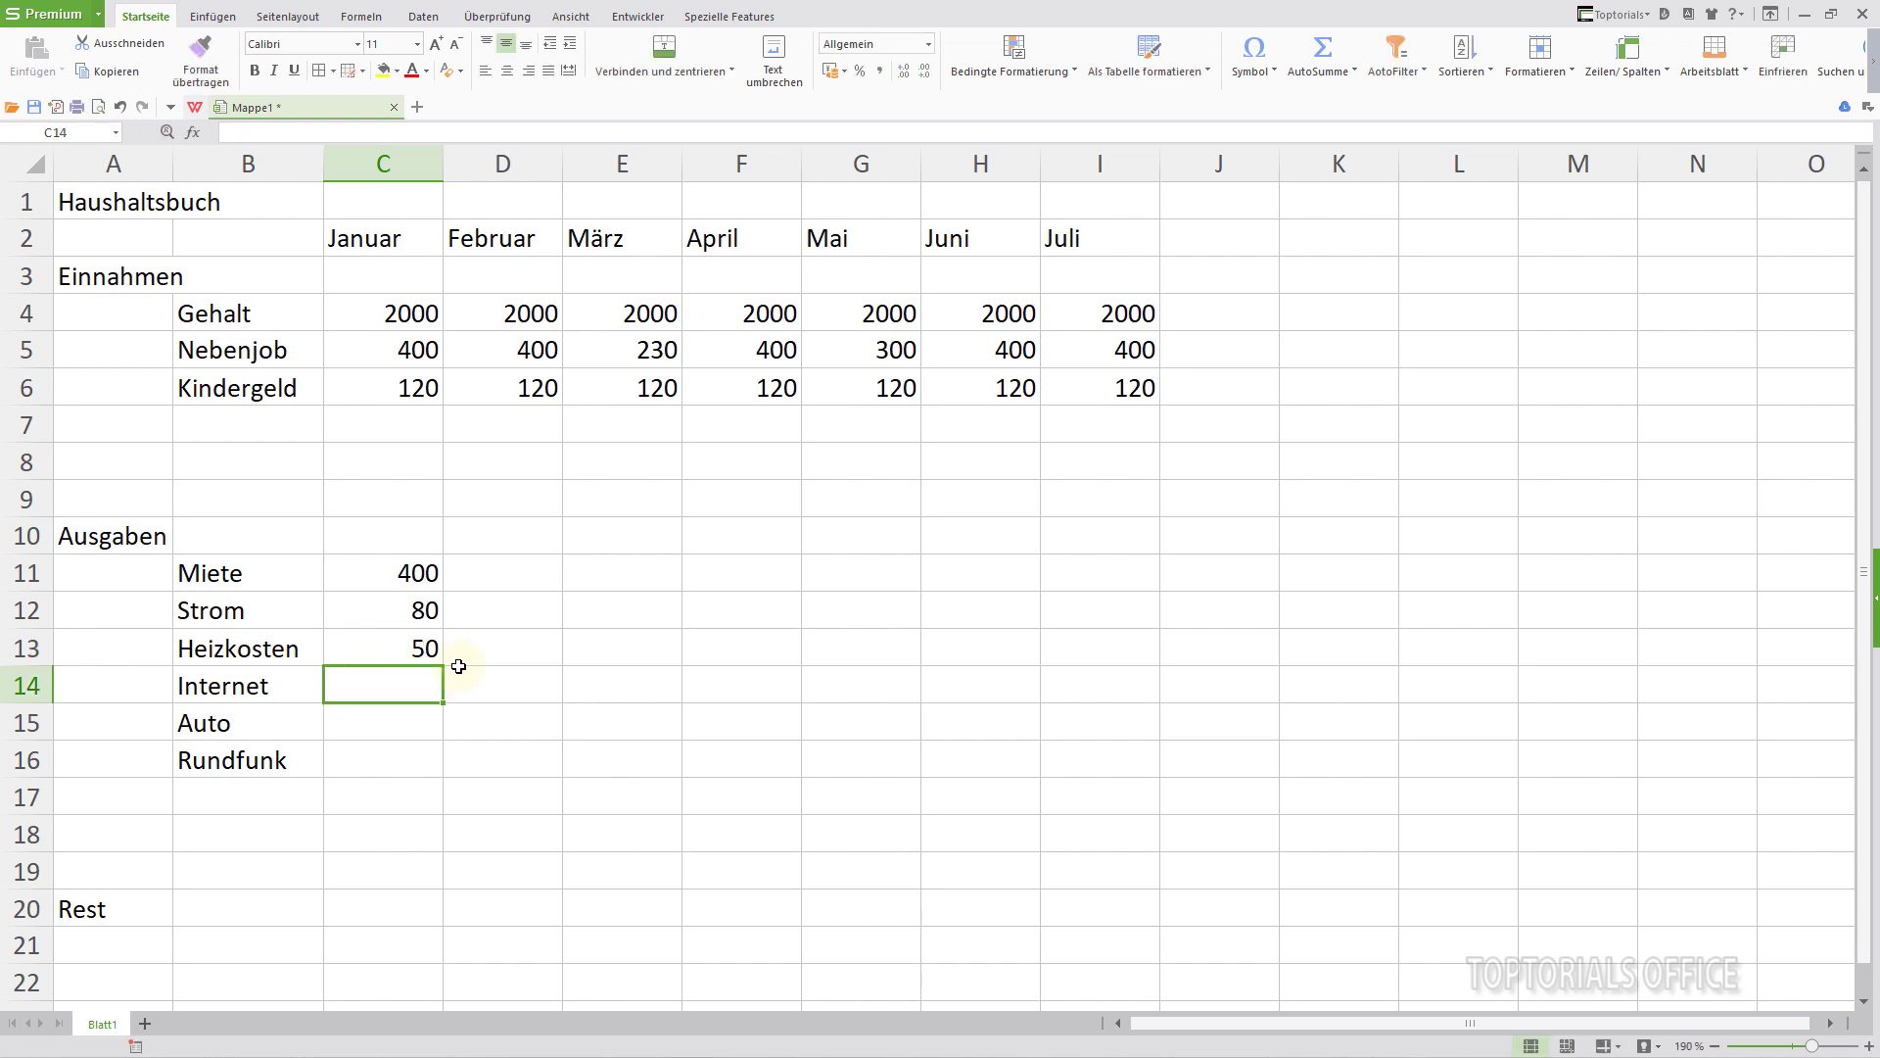
- Enter January's Internet 40, Auto 120 (corrected from 50) and Rundfunk 15
{"action": "type", "text": "40"}
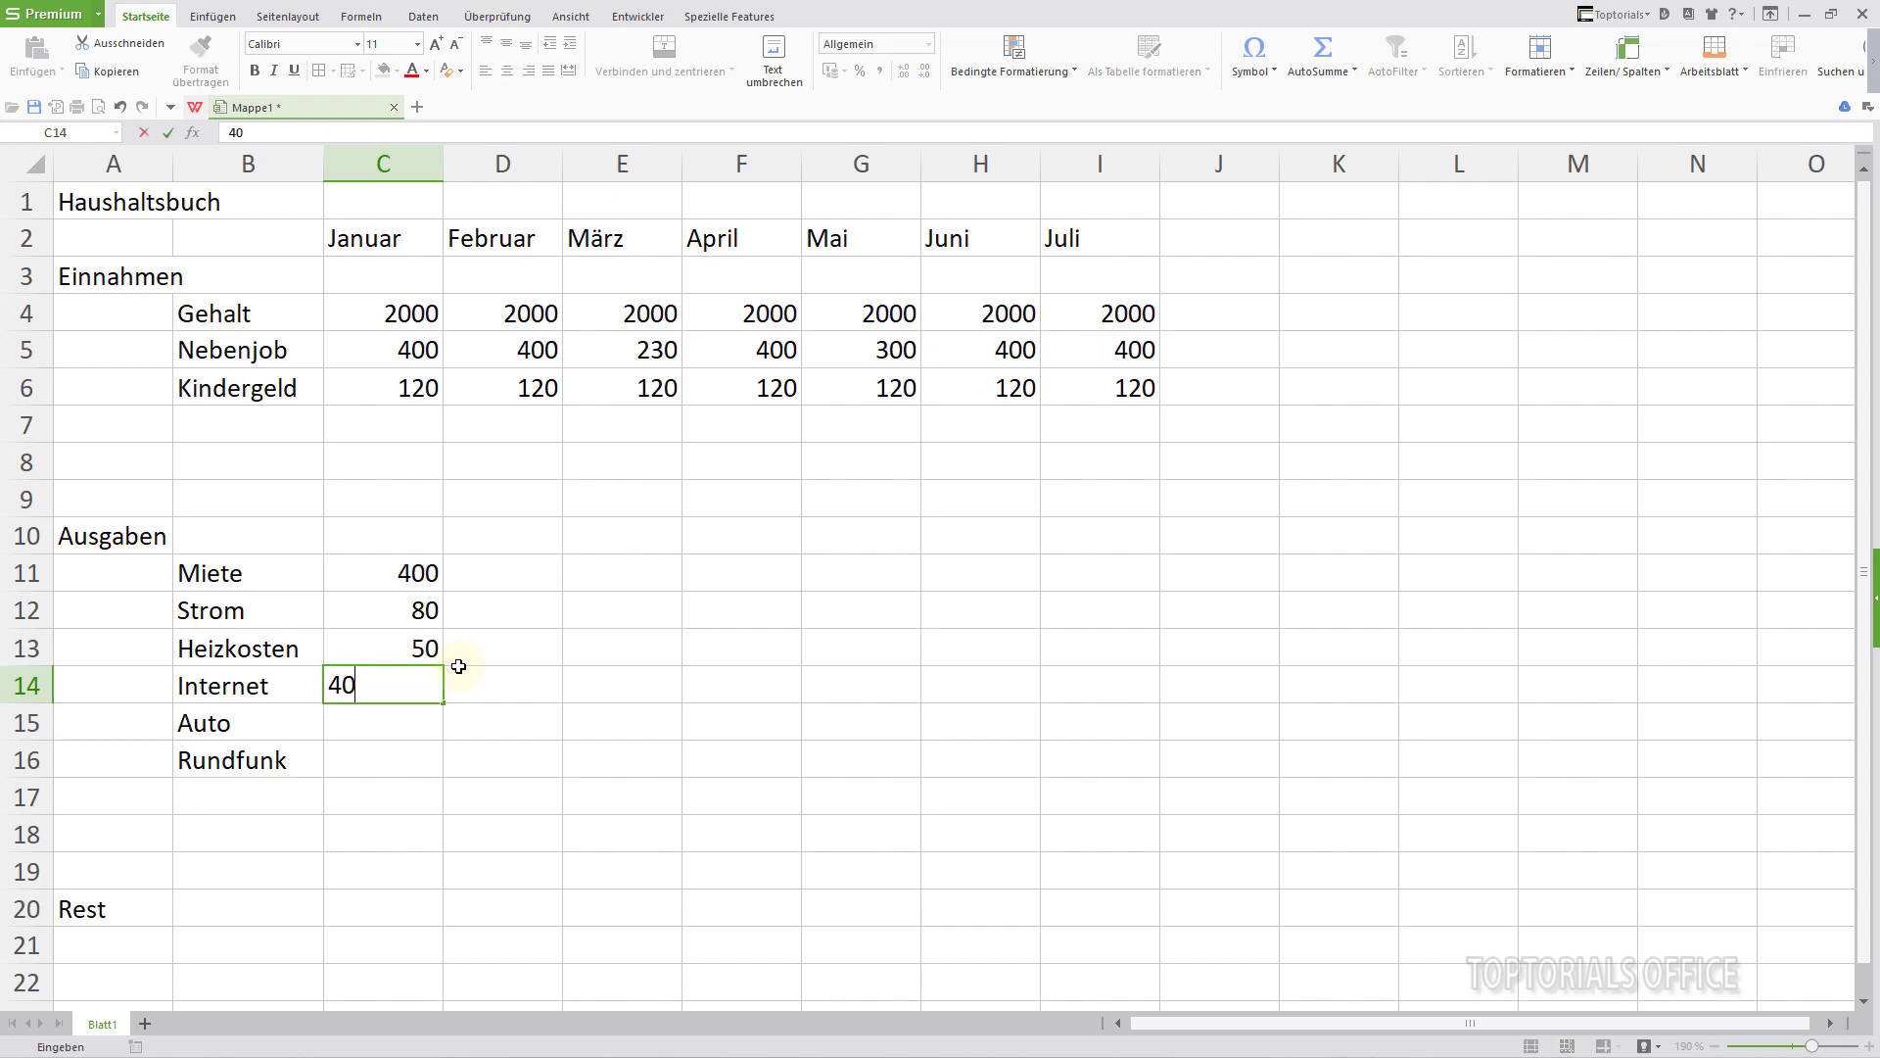
{"action": "key", "text": "Return"}
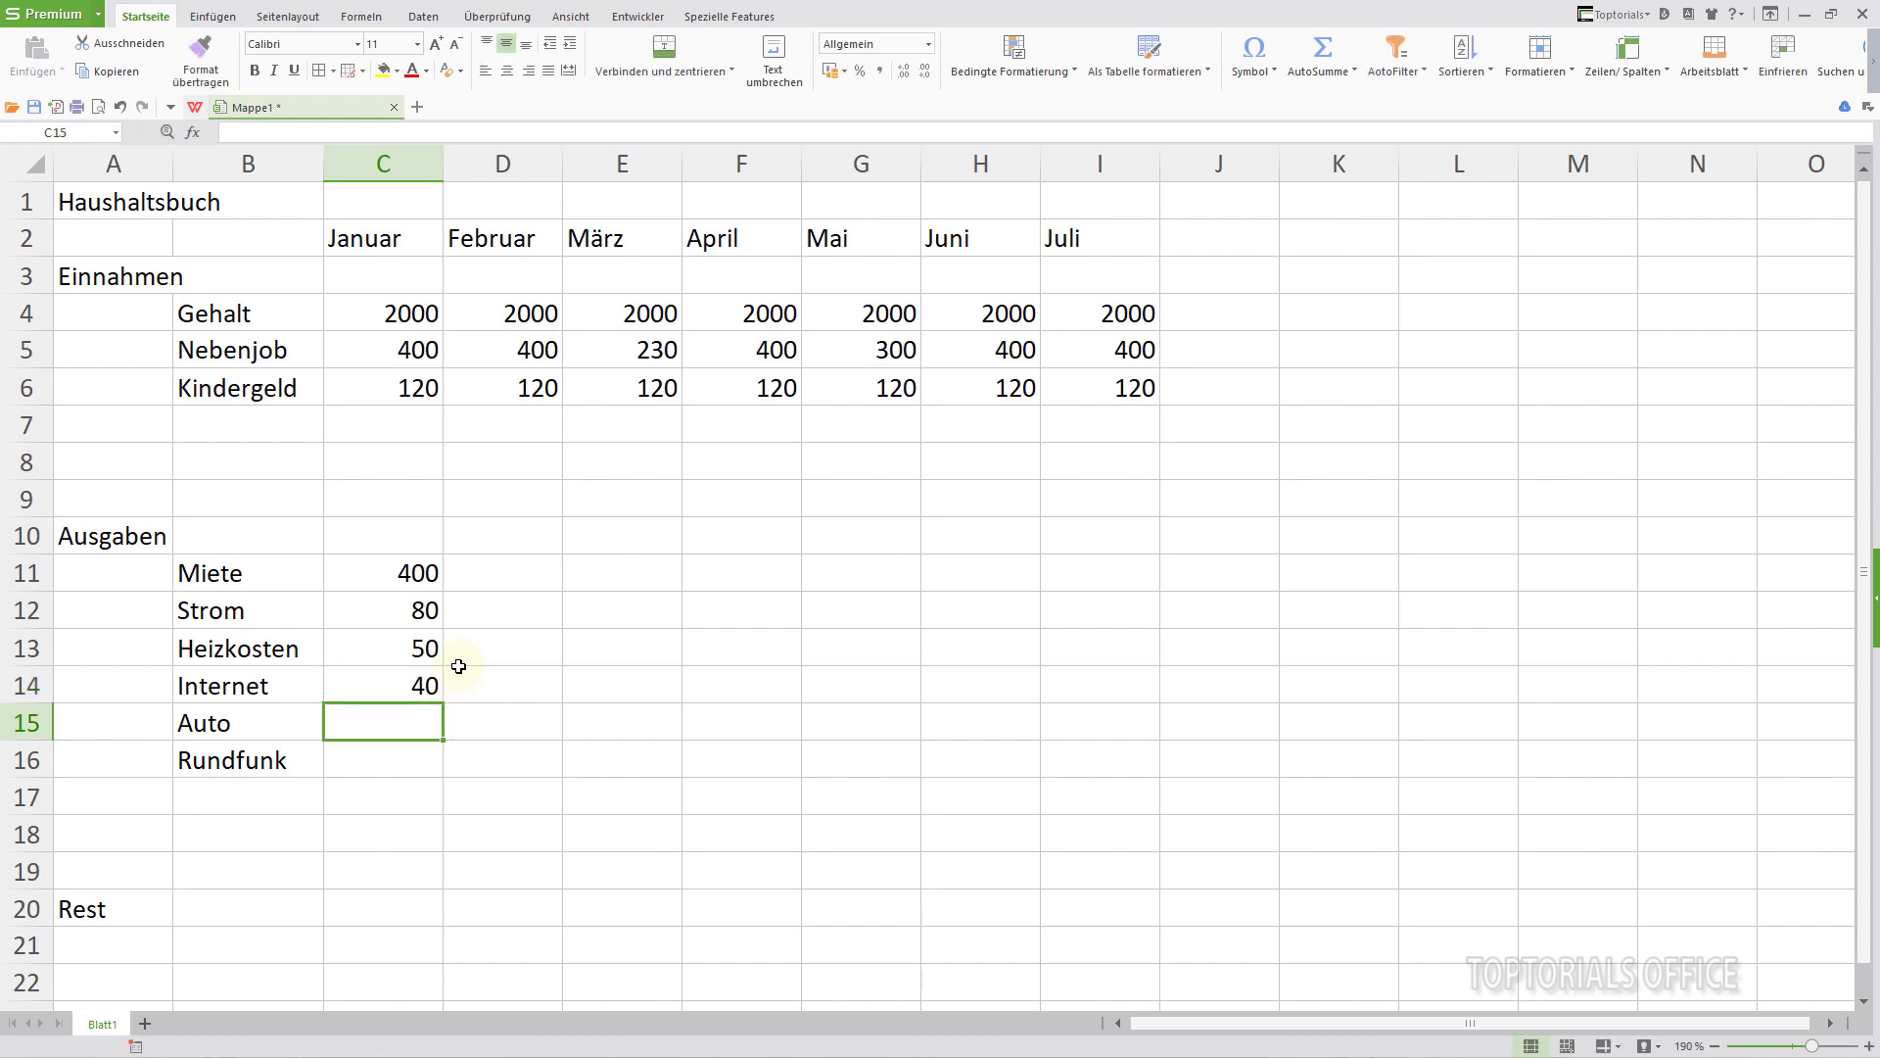
{"action": "type", "text": "50"}
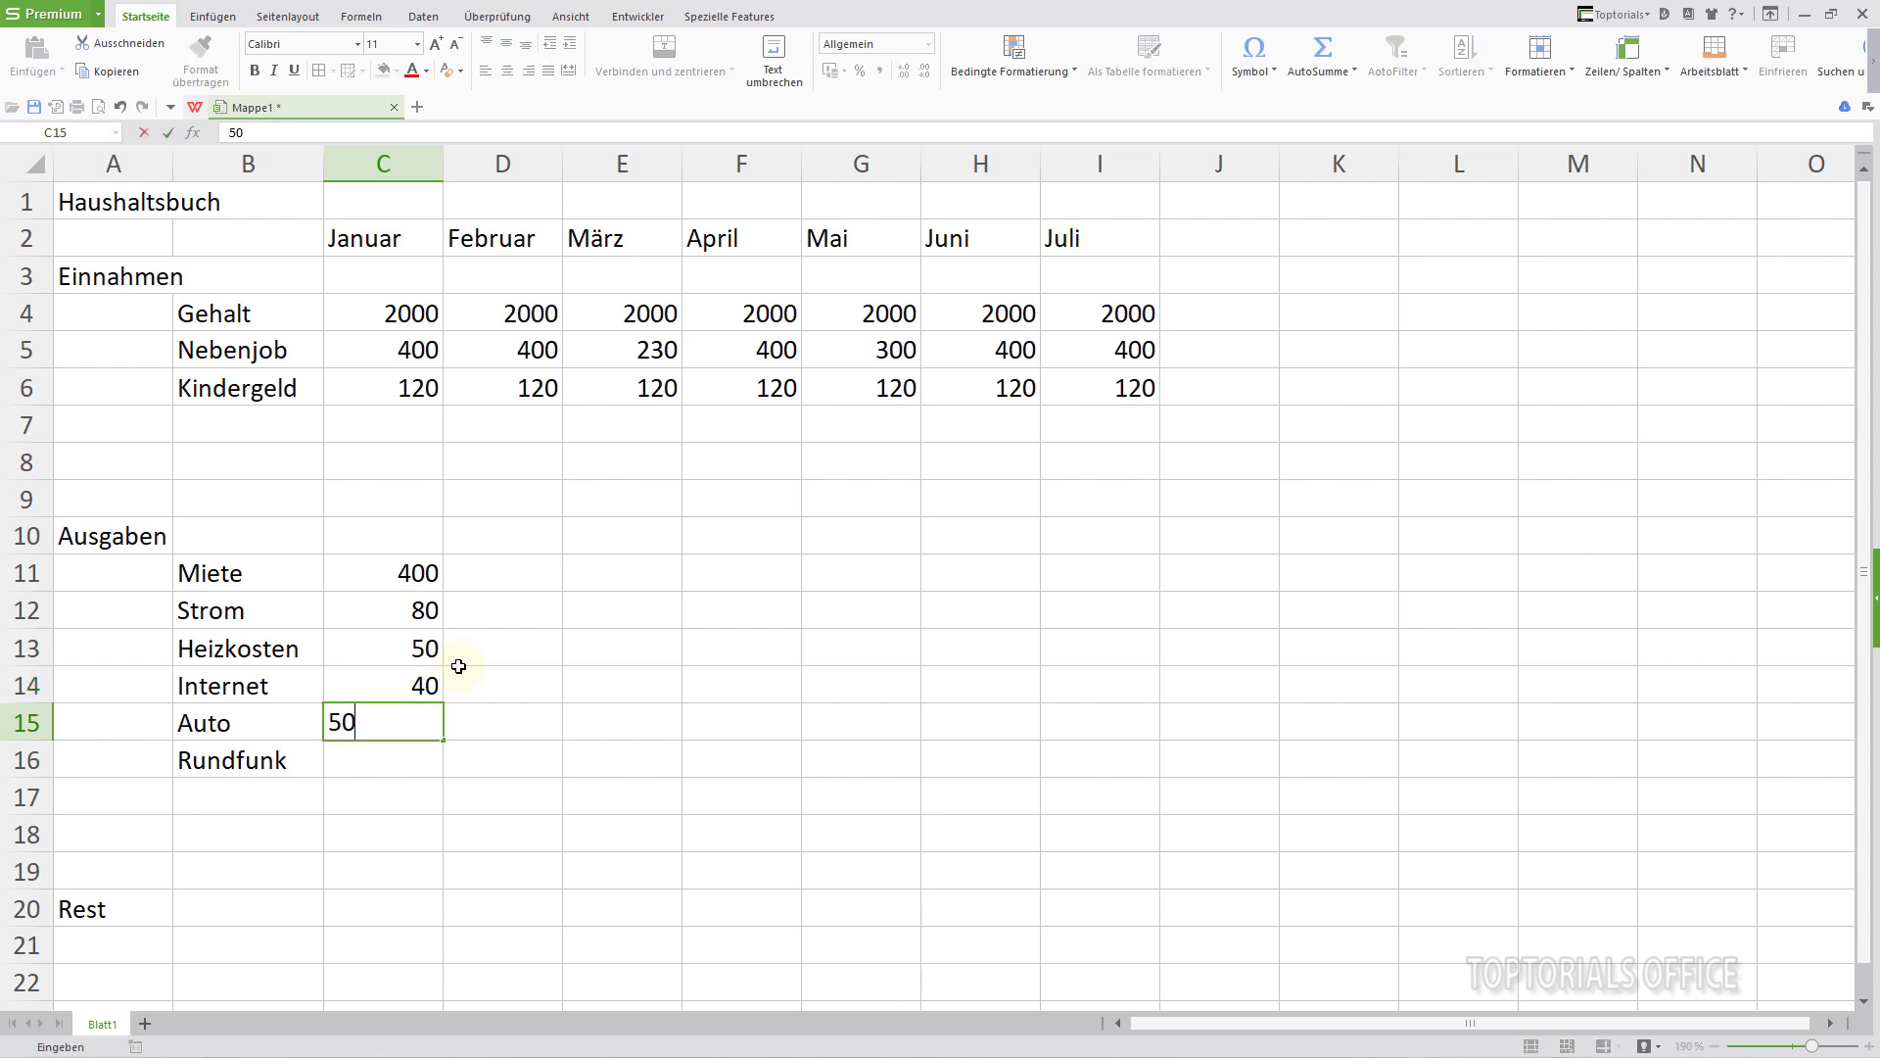
{"action": "key", "text": "Return"}
{"action": "key", "text": "Up"}
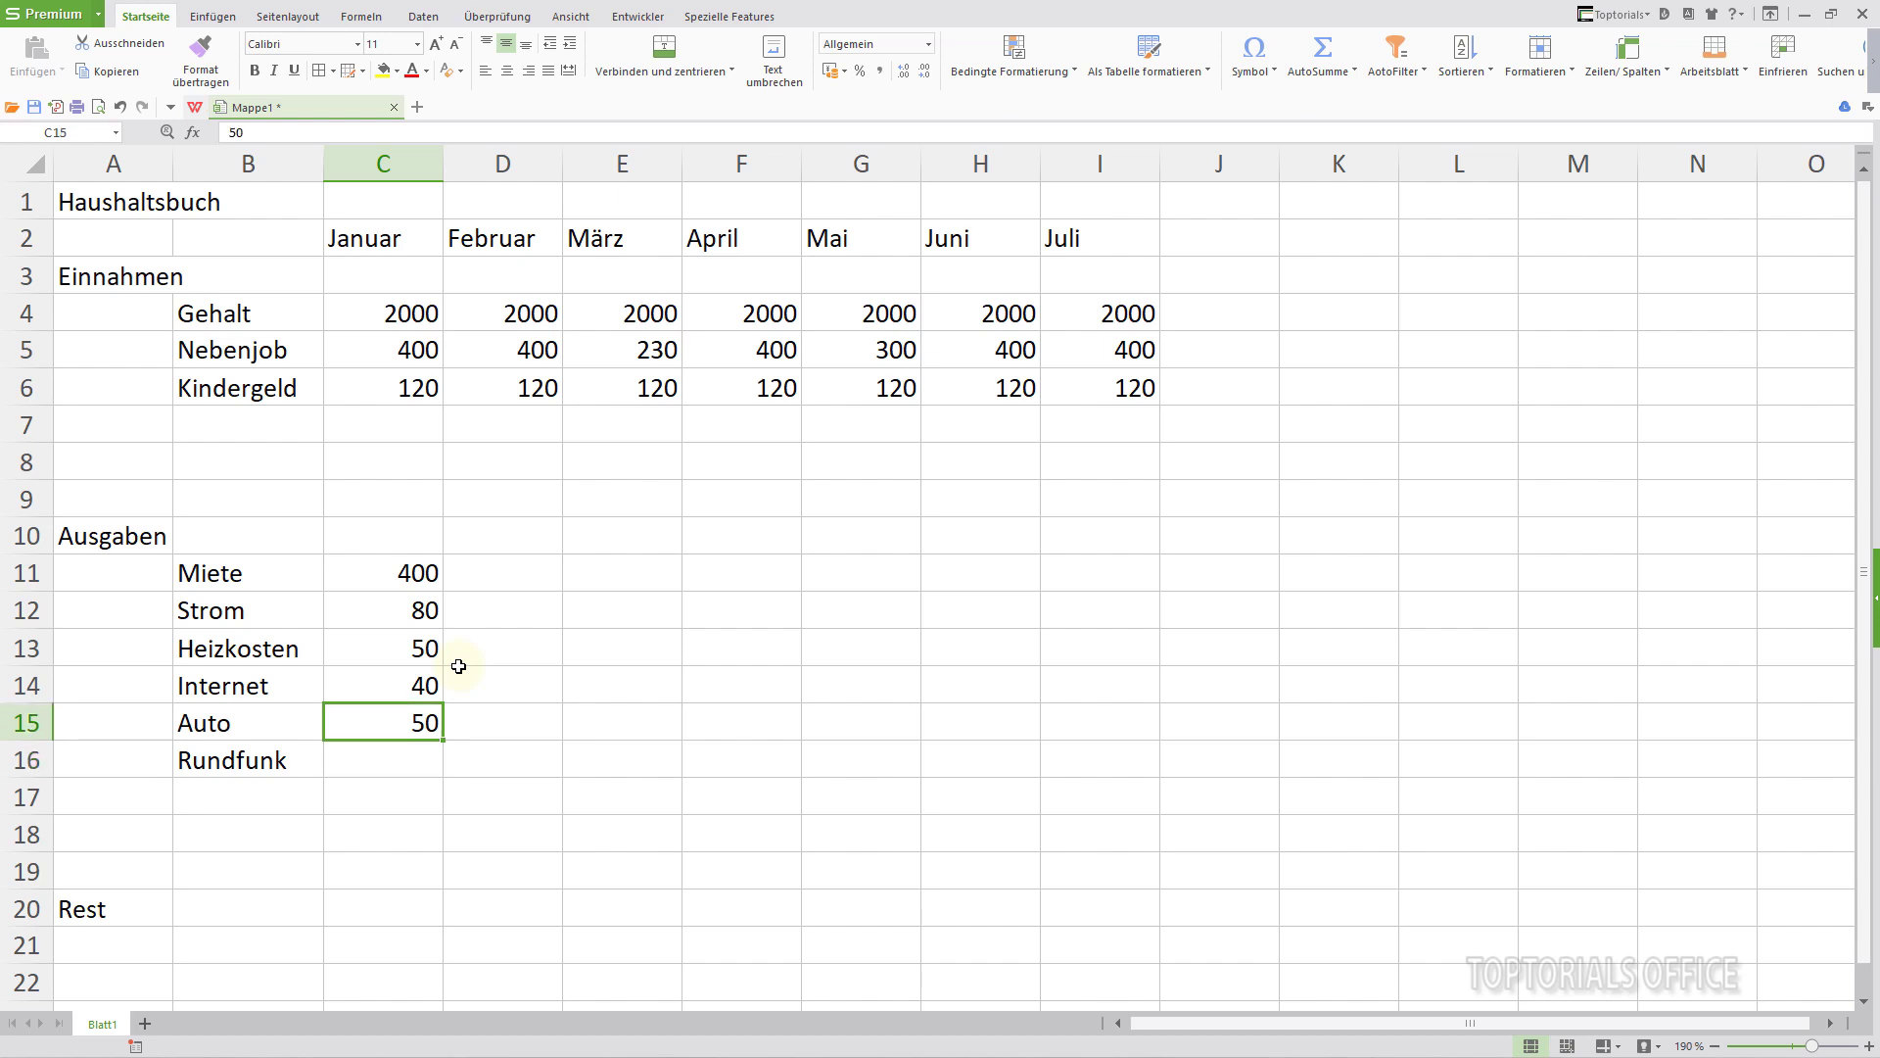
{"action": "type", "text": "120"}
{"action": "key", "text": "Return"}
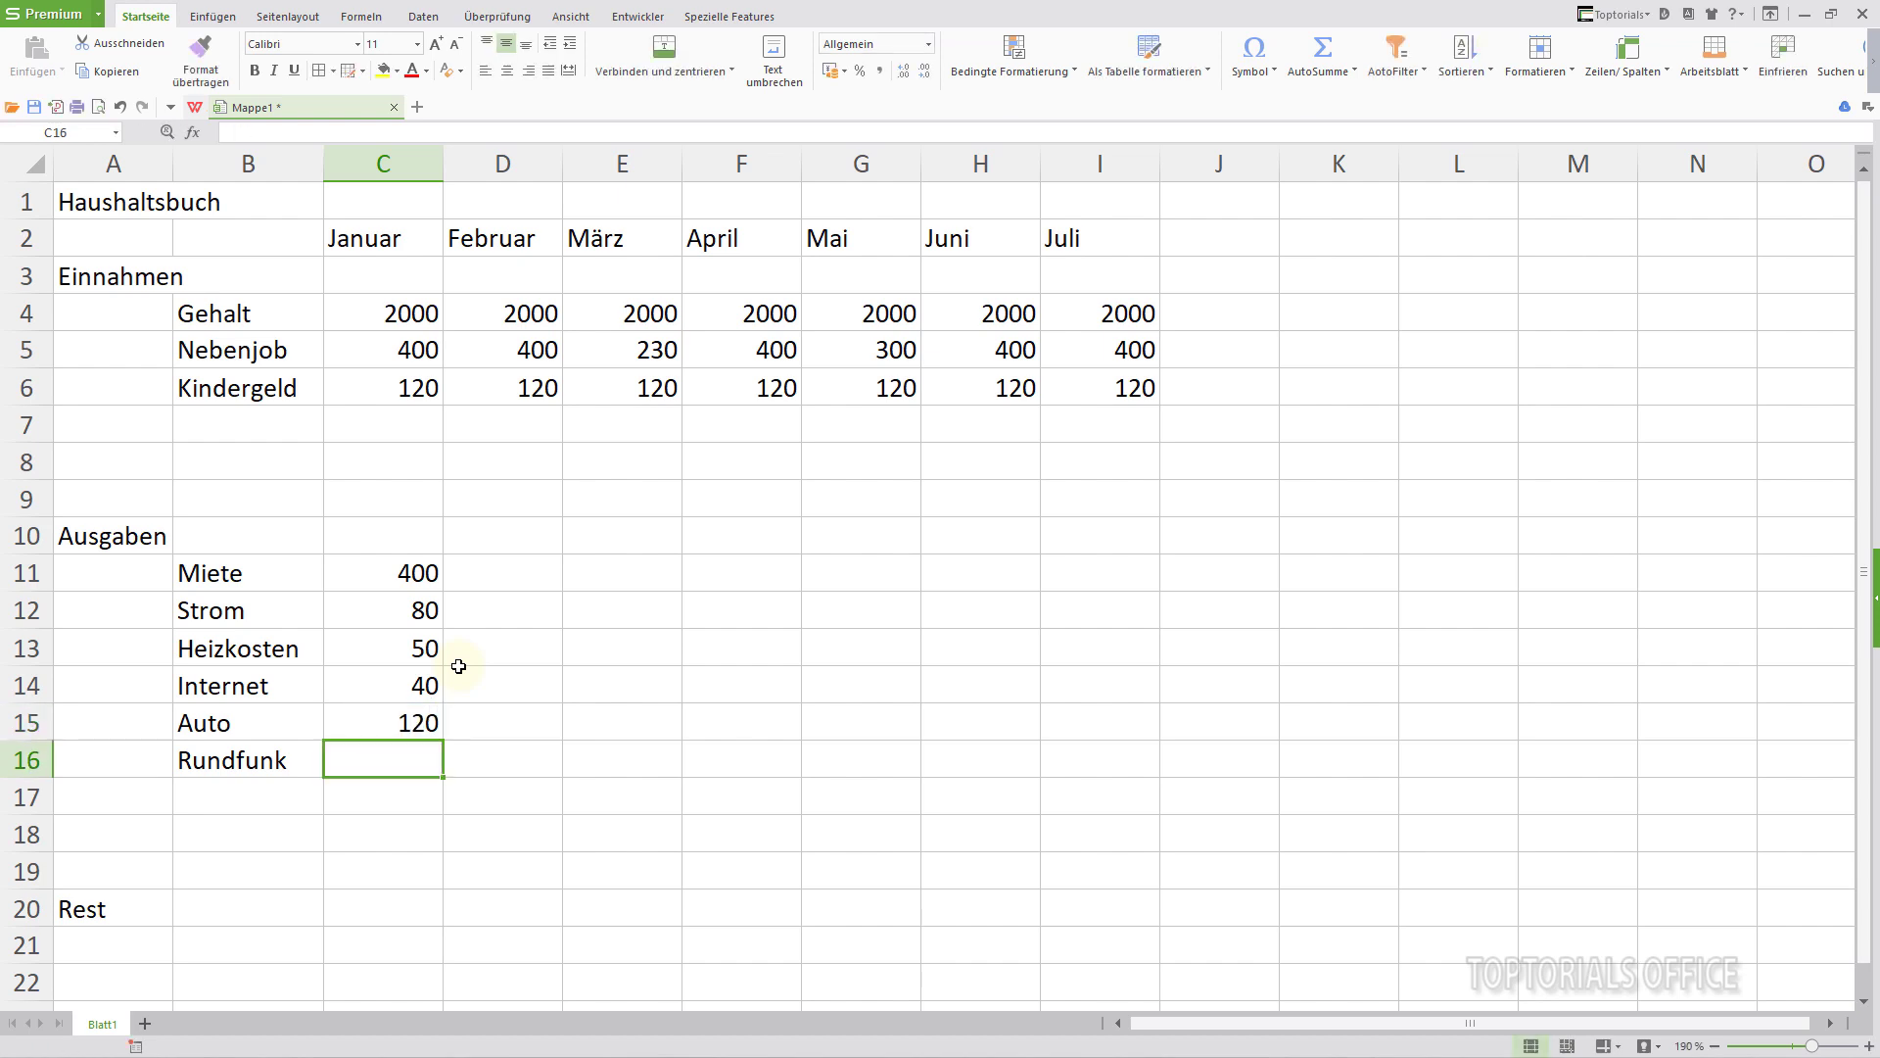
{"action": "type", "text": "1"}
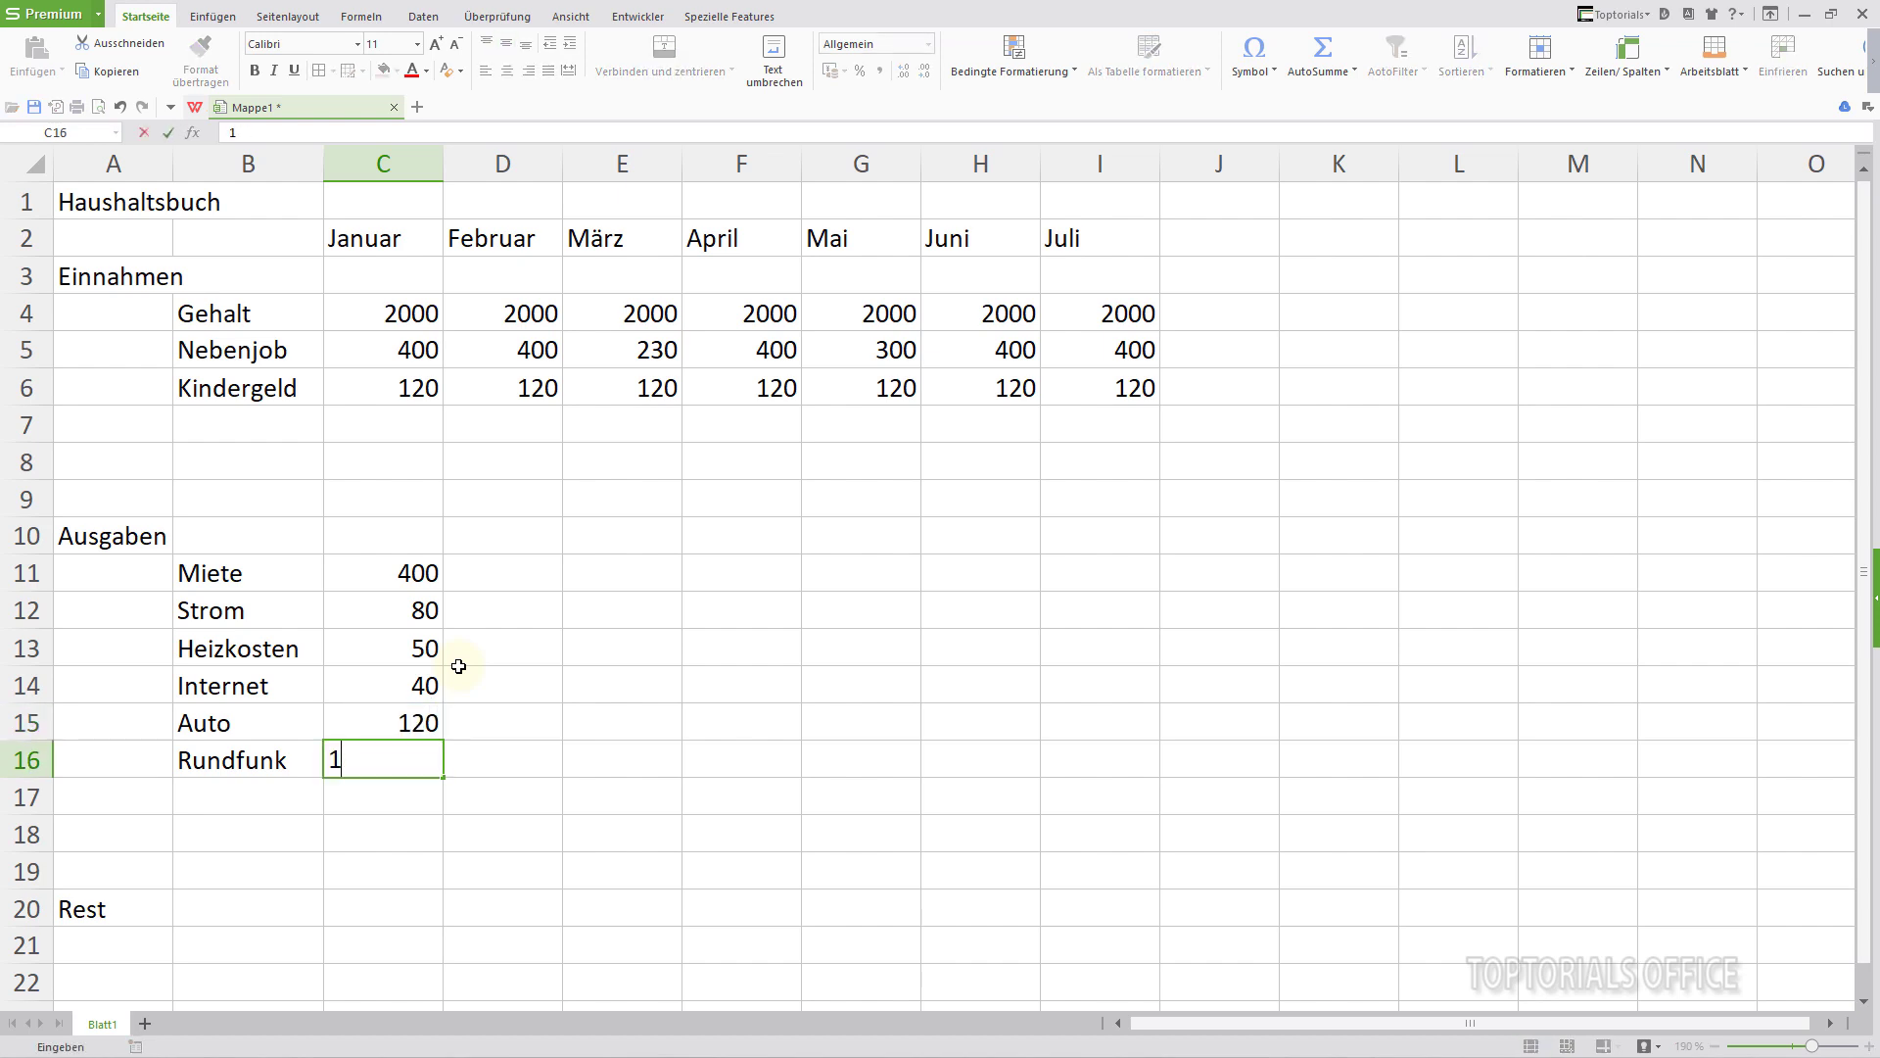
{"action": "type", "text": "5"}
{"action": "key", "text": "Return"}
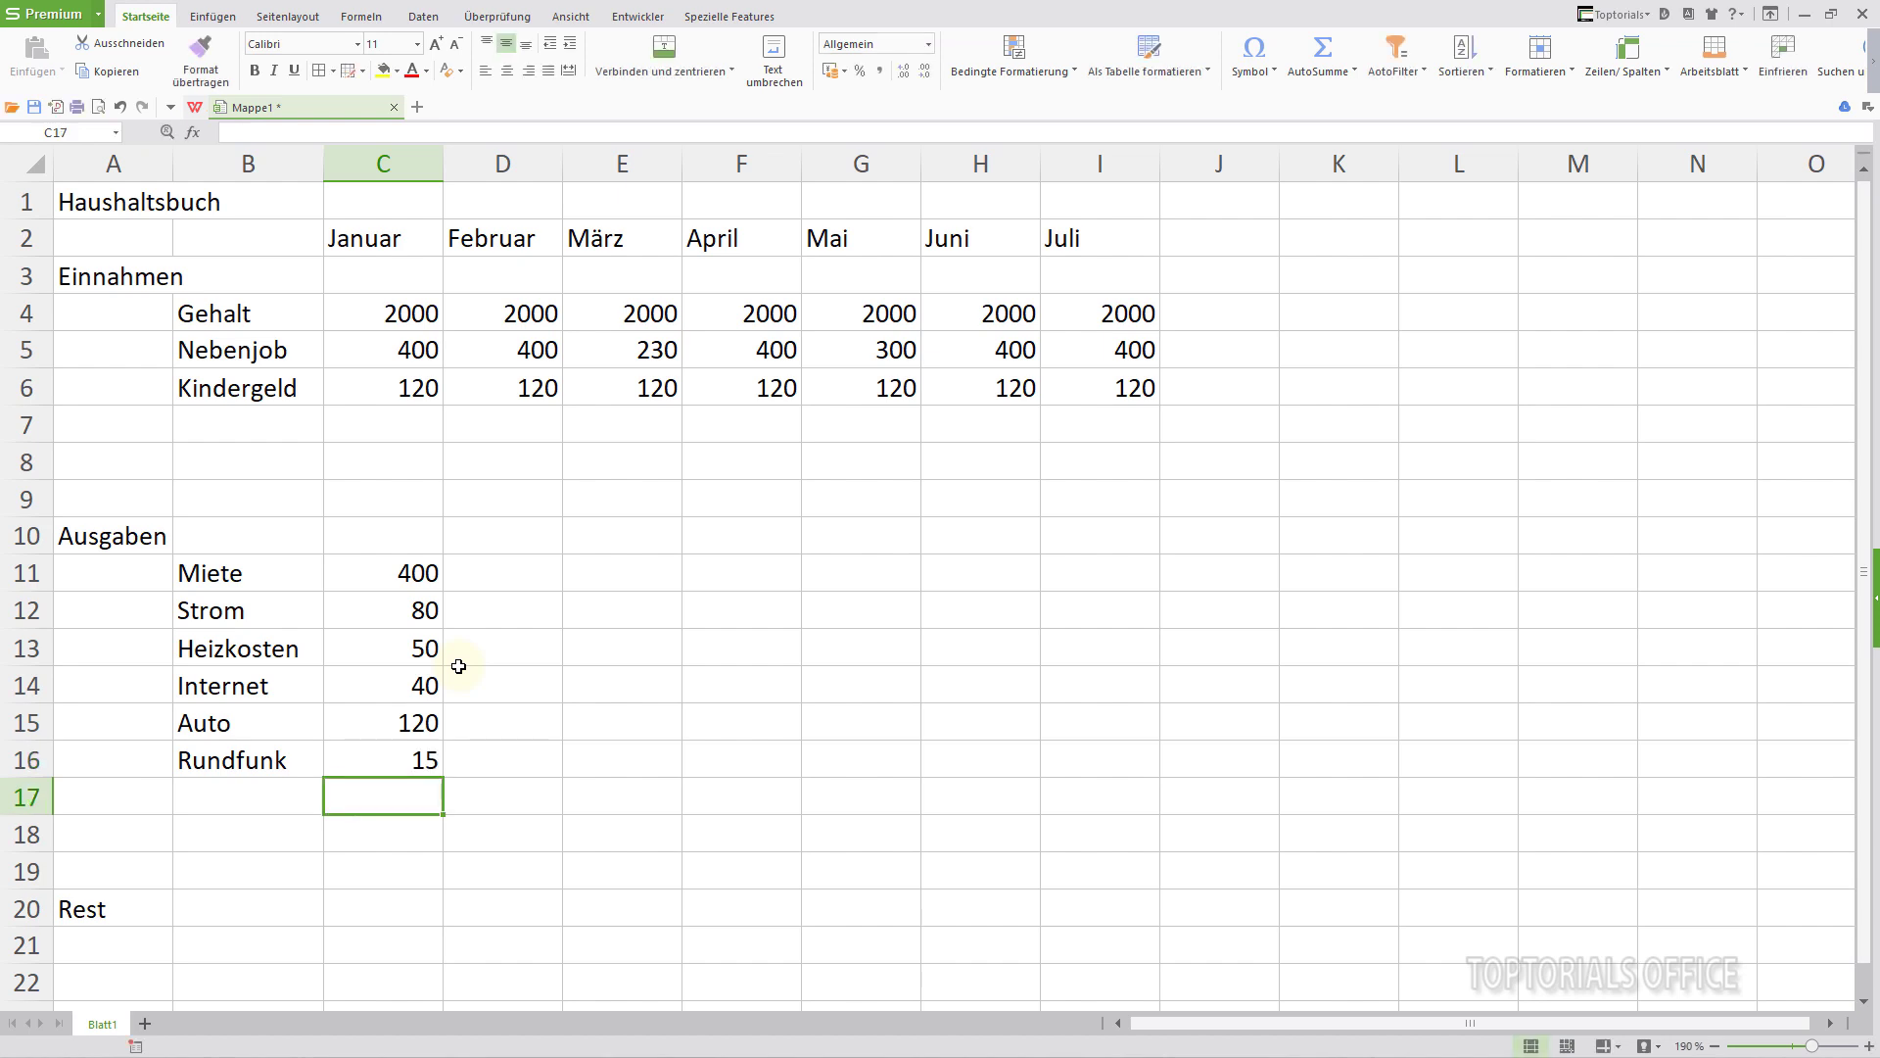
- Copy the January expenses C11:C16 and paste values only into D11:I16, then clear the copy marquee
{"action": "left_click", "coordinate": [403, 572]}
{"action": "left_click_drag", "start_coordinate": [404, 572], "coordinate": [402, 755]}
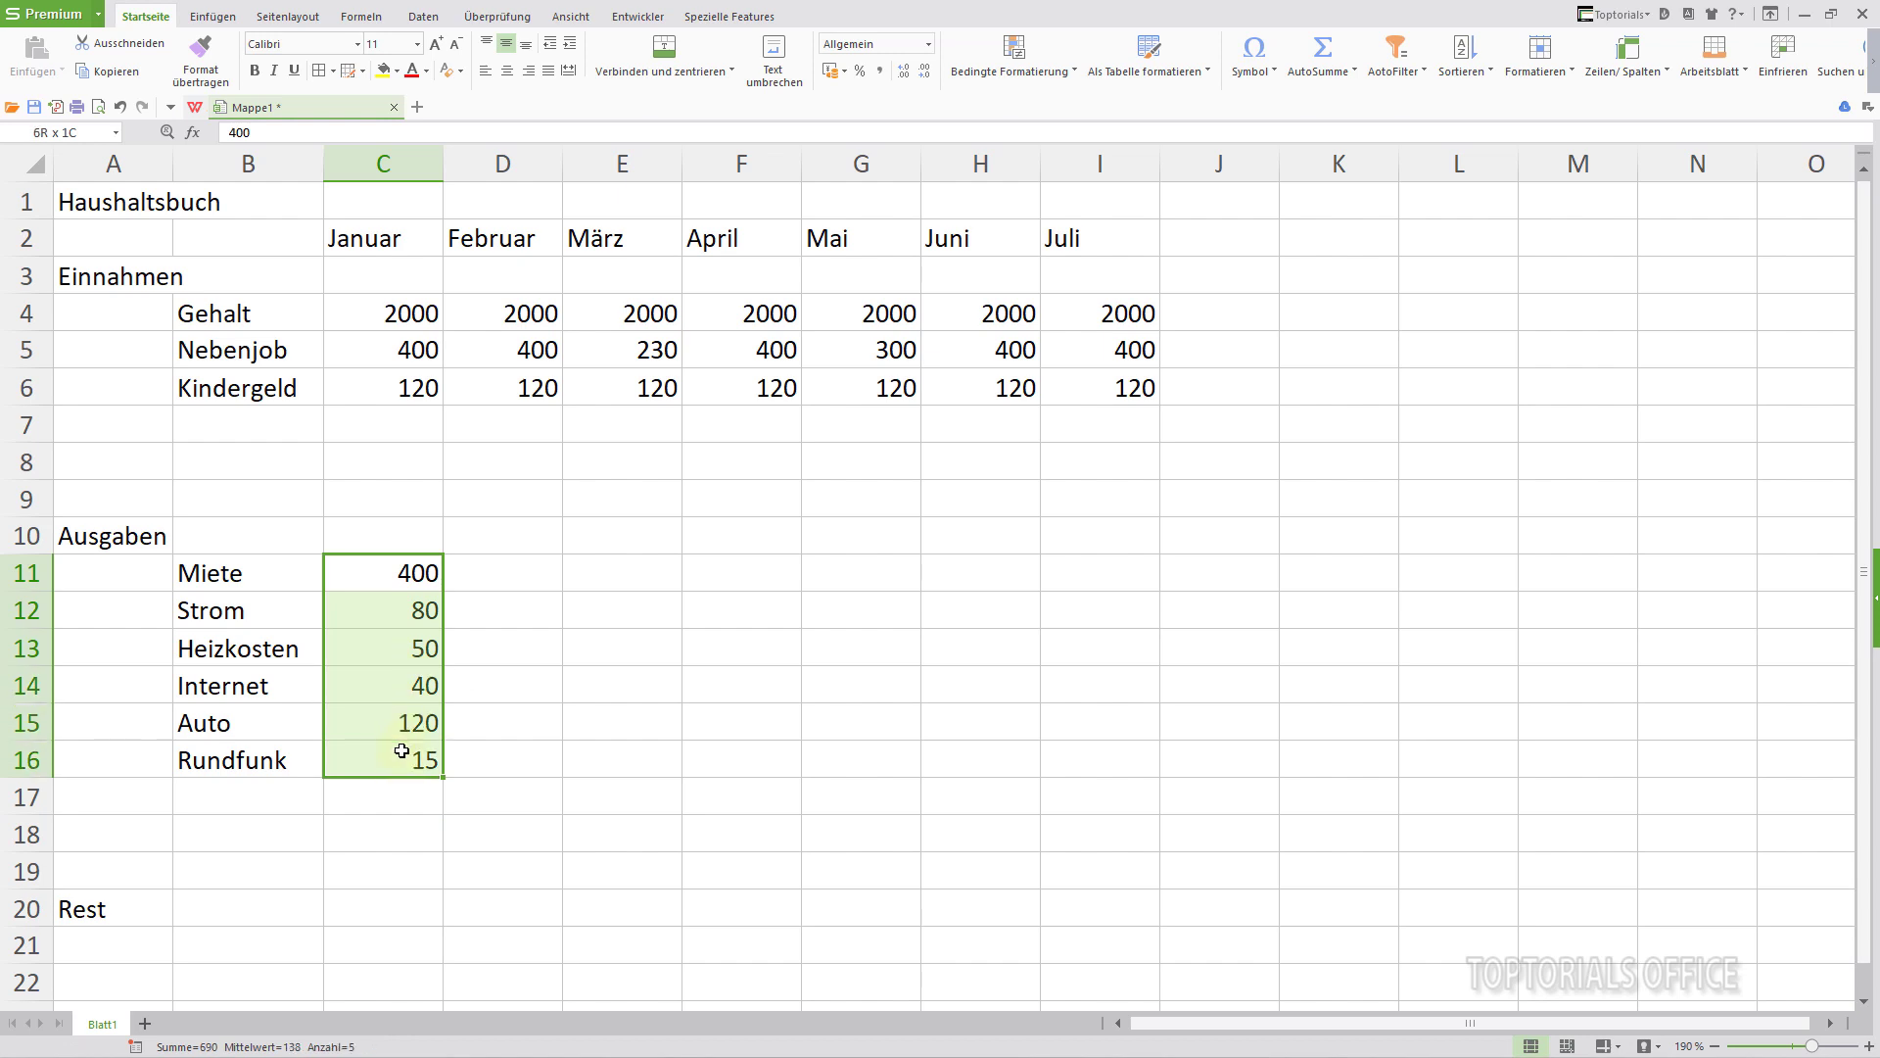
{"action": "left_click", "coordinate": [108, 71]}
{"action": "mouse_move", "coordinate": [503, 572]}
{"action": "left_mouse_down"}
{"action": "mouse_move", "coordinate": [1100, 732]}
{"action": "mouse_move", "coordinate": [1100, 760]}
{"action": "left_mouse_up"}
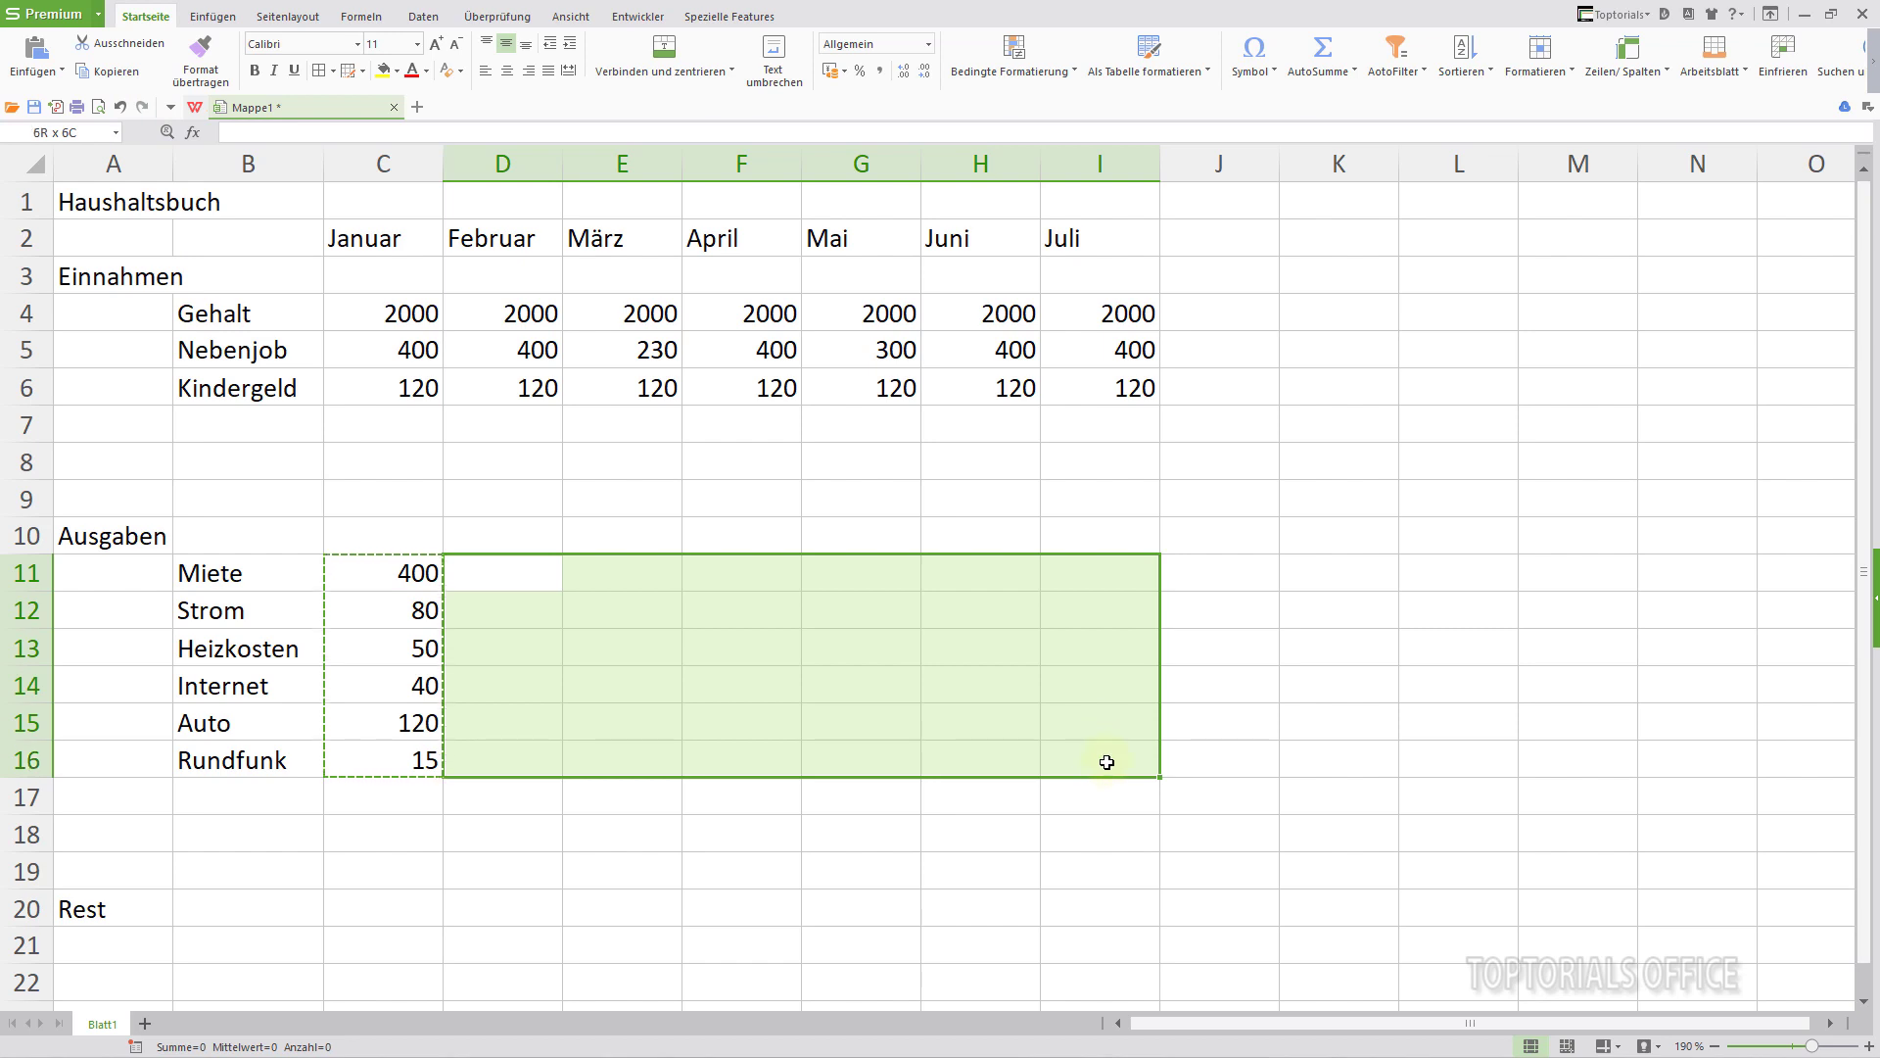
{"action": "left_click", "coordinate": [65, 73]}
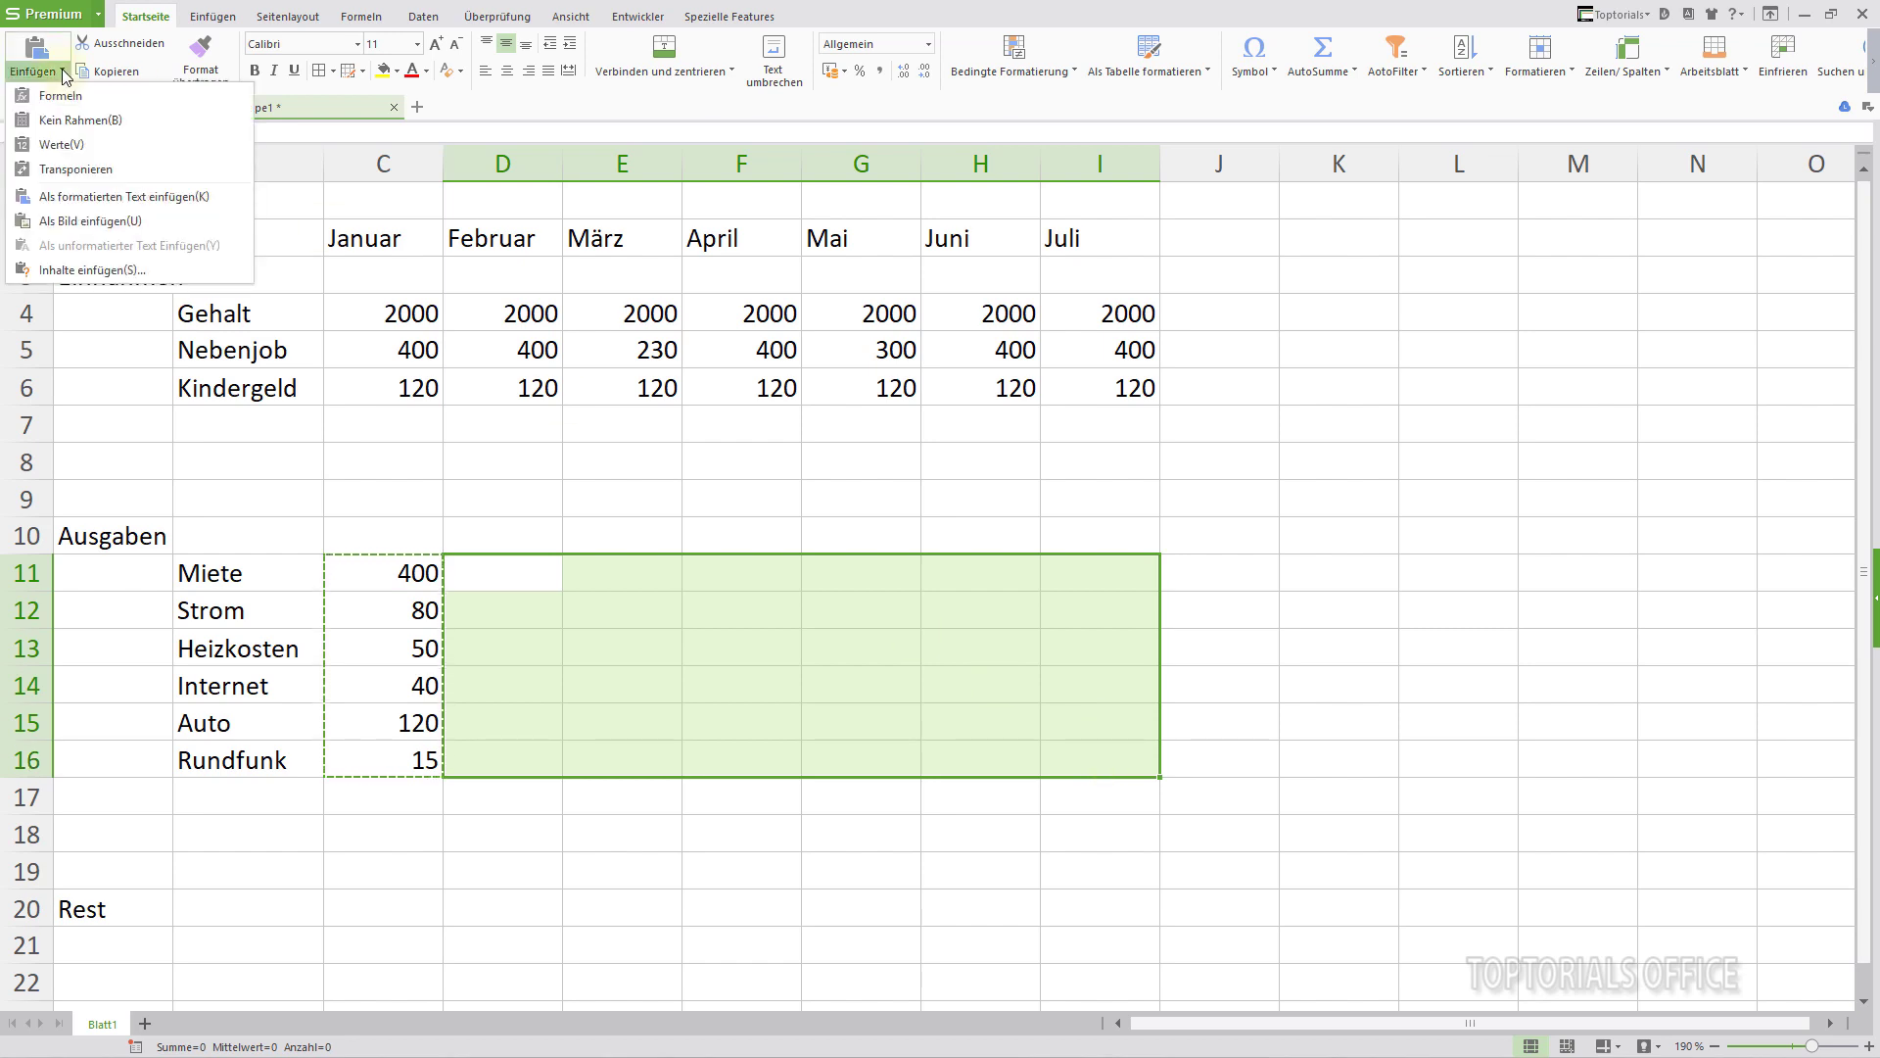
{"action": "left_click", "coordinate": [58, 145]}
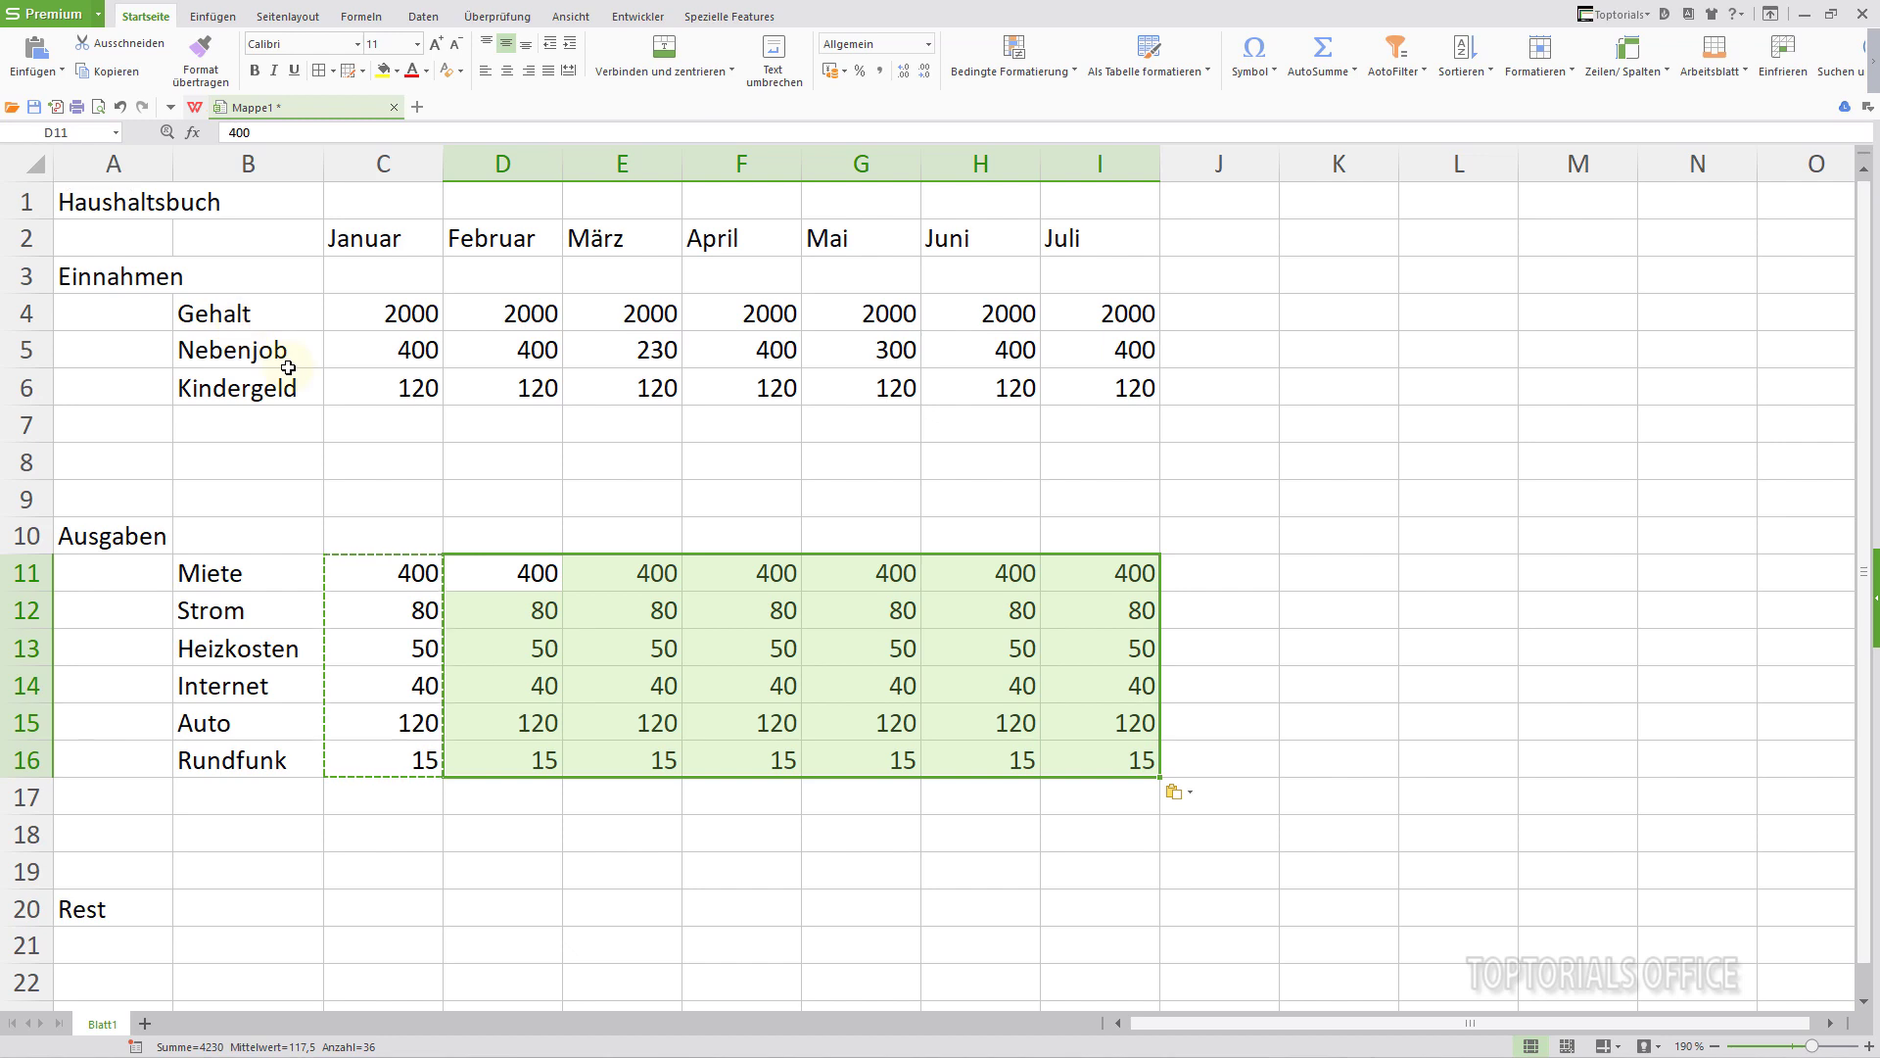
{"action": "left_click", "coordinate": [214, 467]}
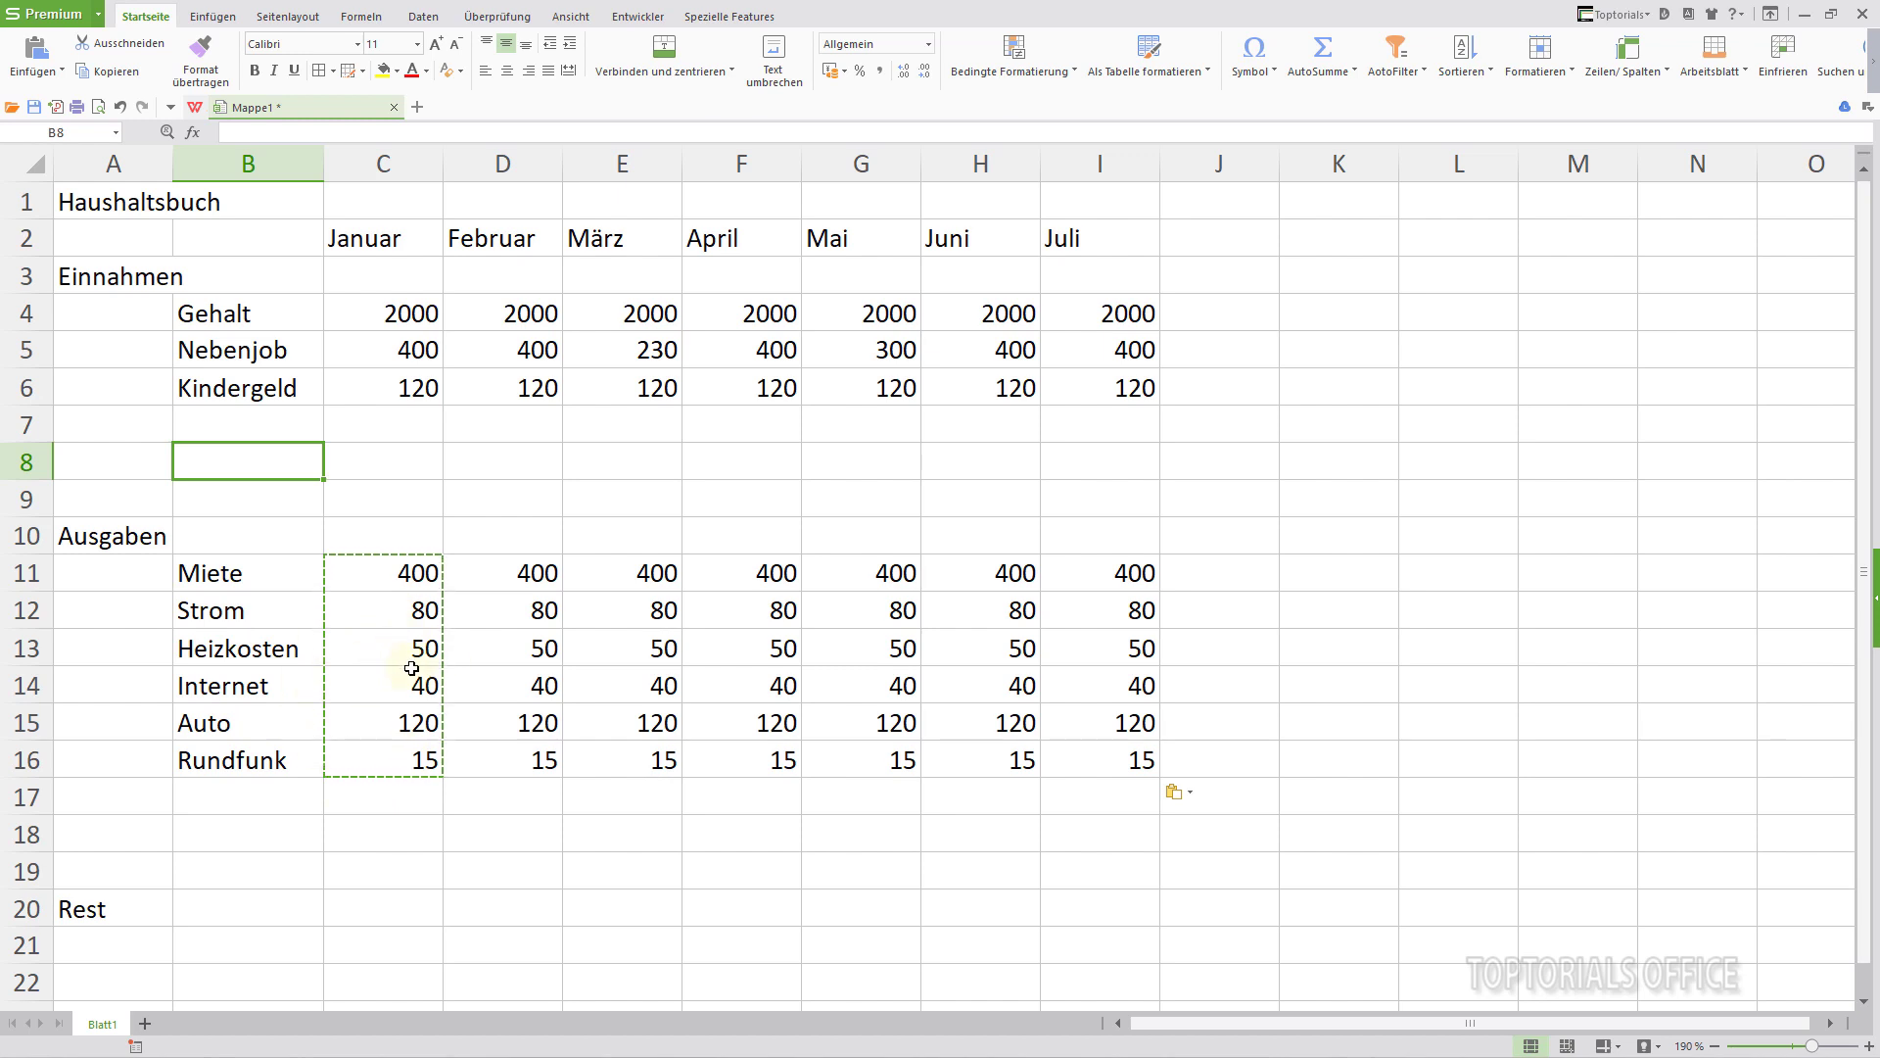
{"action": "key", "text": "Escape"}
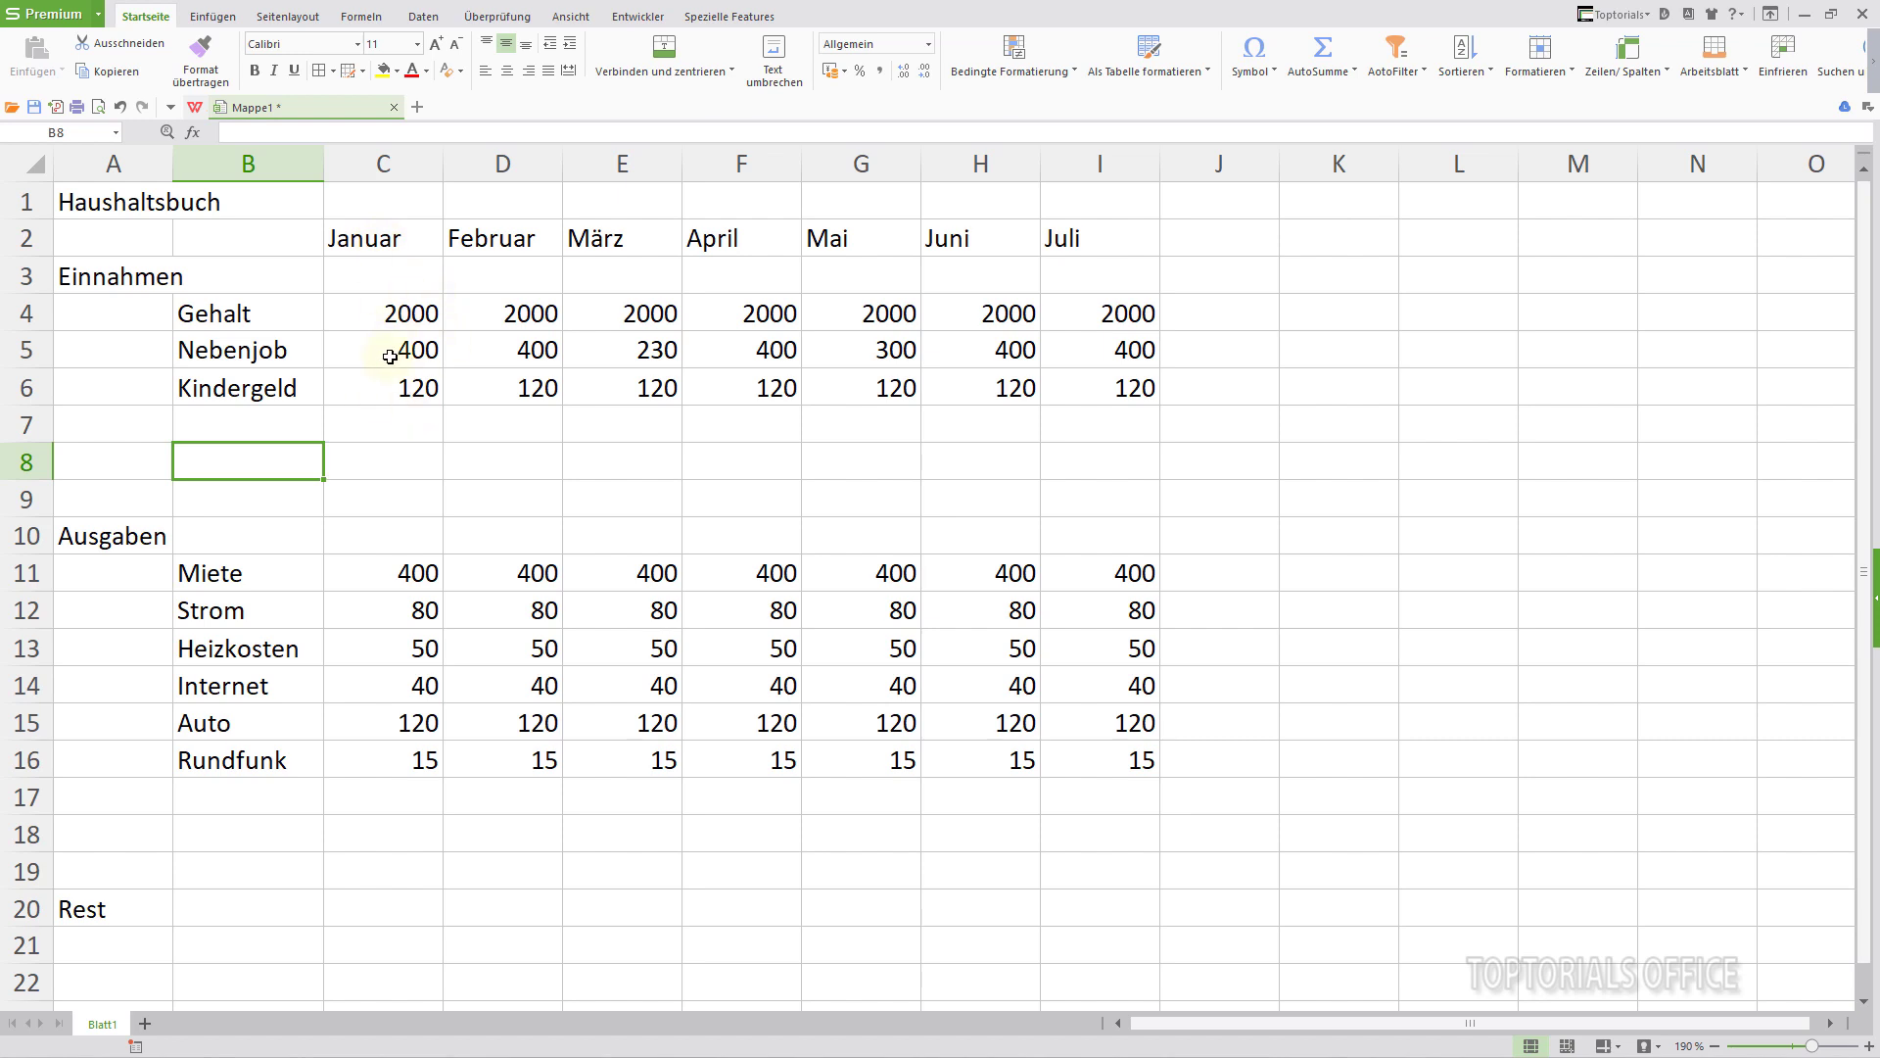
- Enter =SUMME(C4:C7) in C8 so January's income totals 2520
{"action": "left_click", "coordinate": [391, 467]}
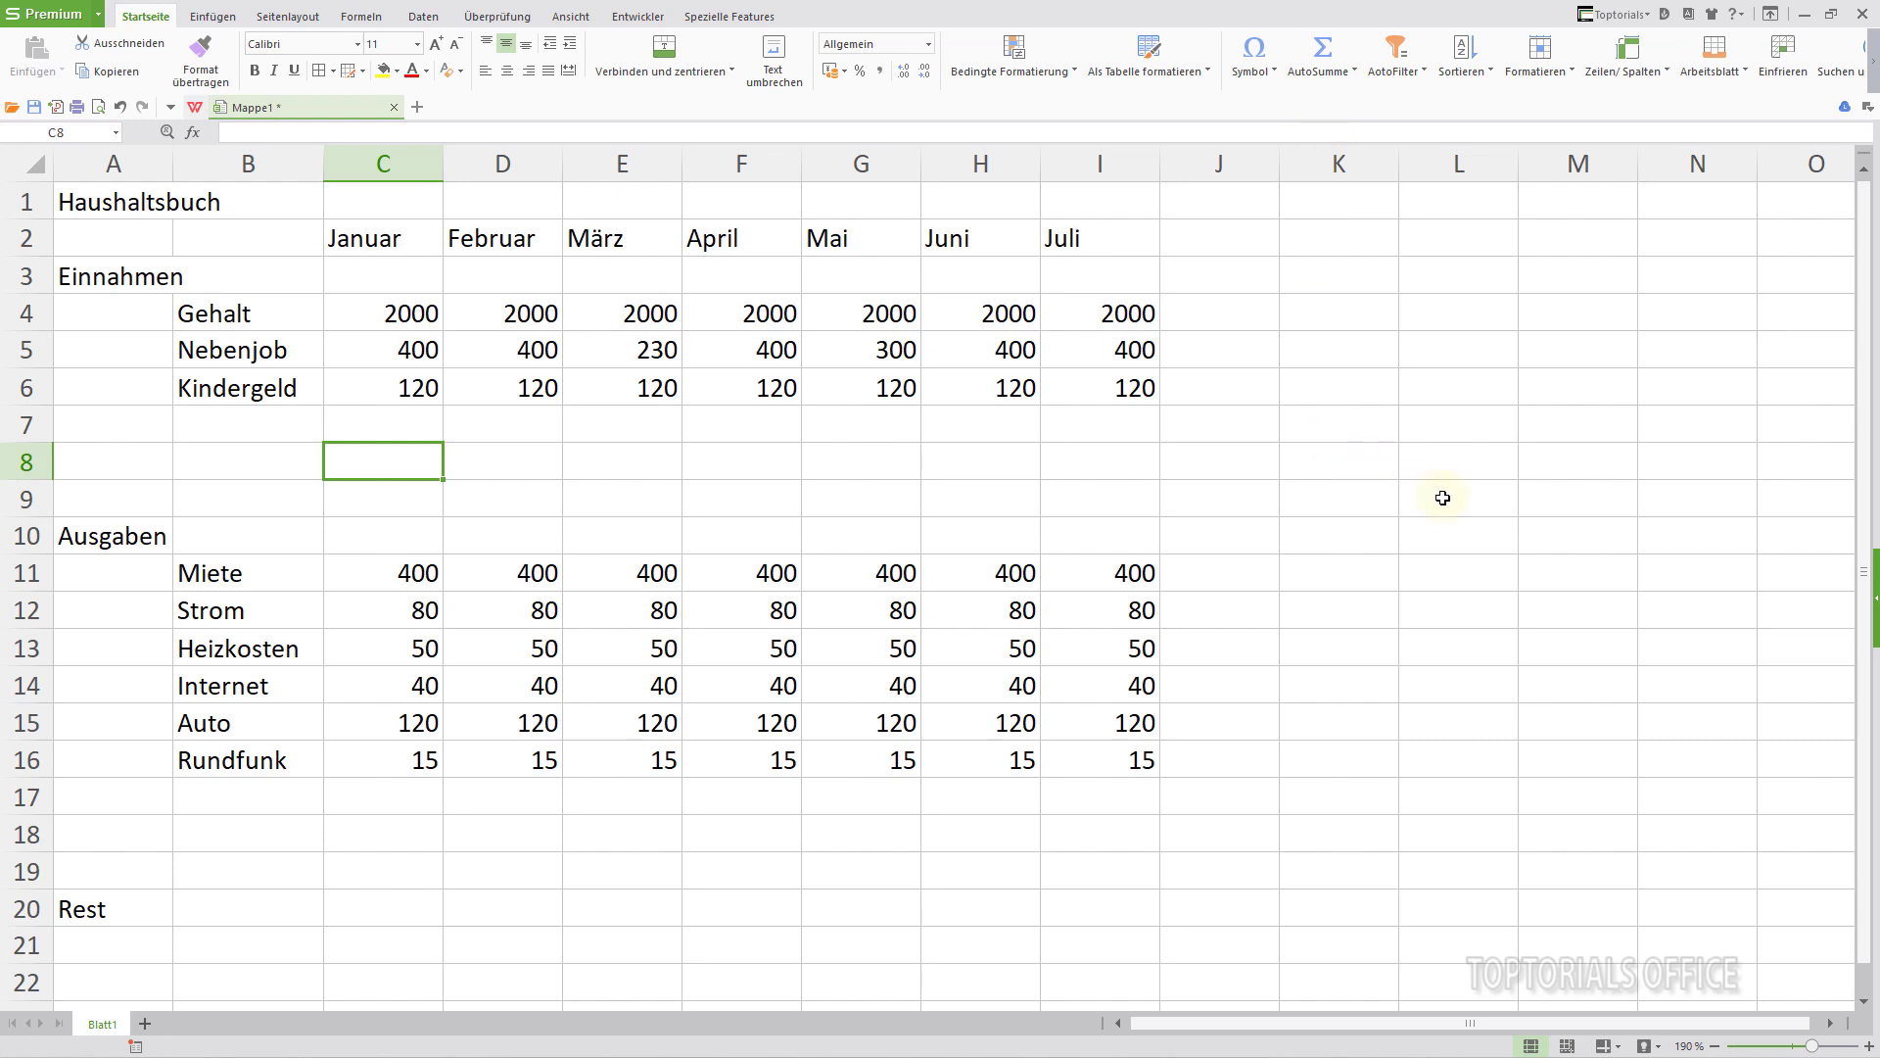
{"action": "type", "text": "="}
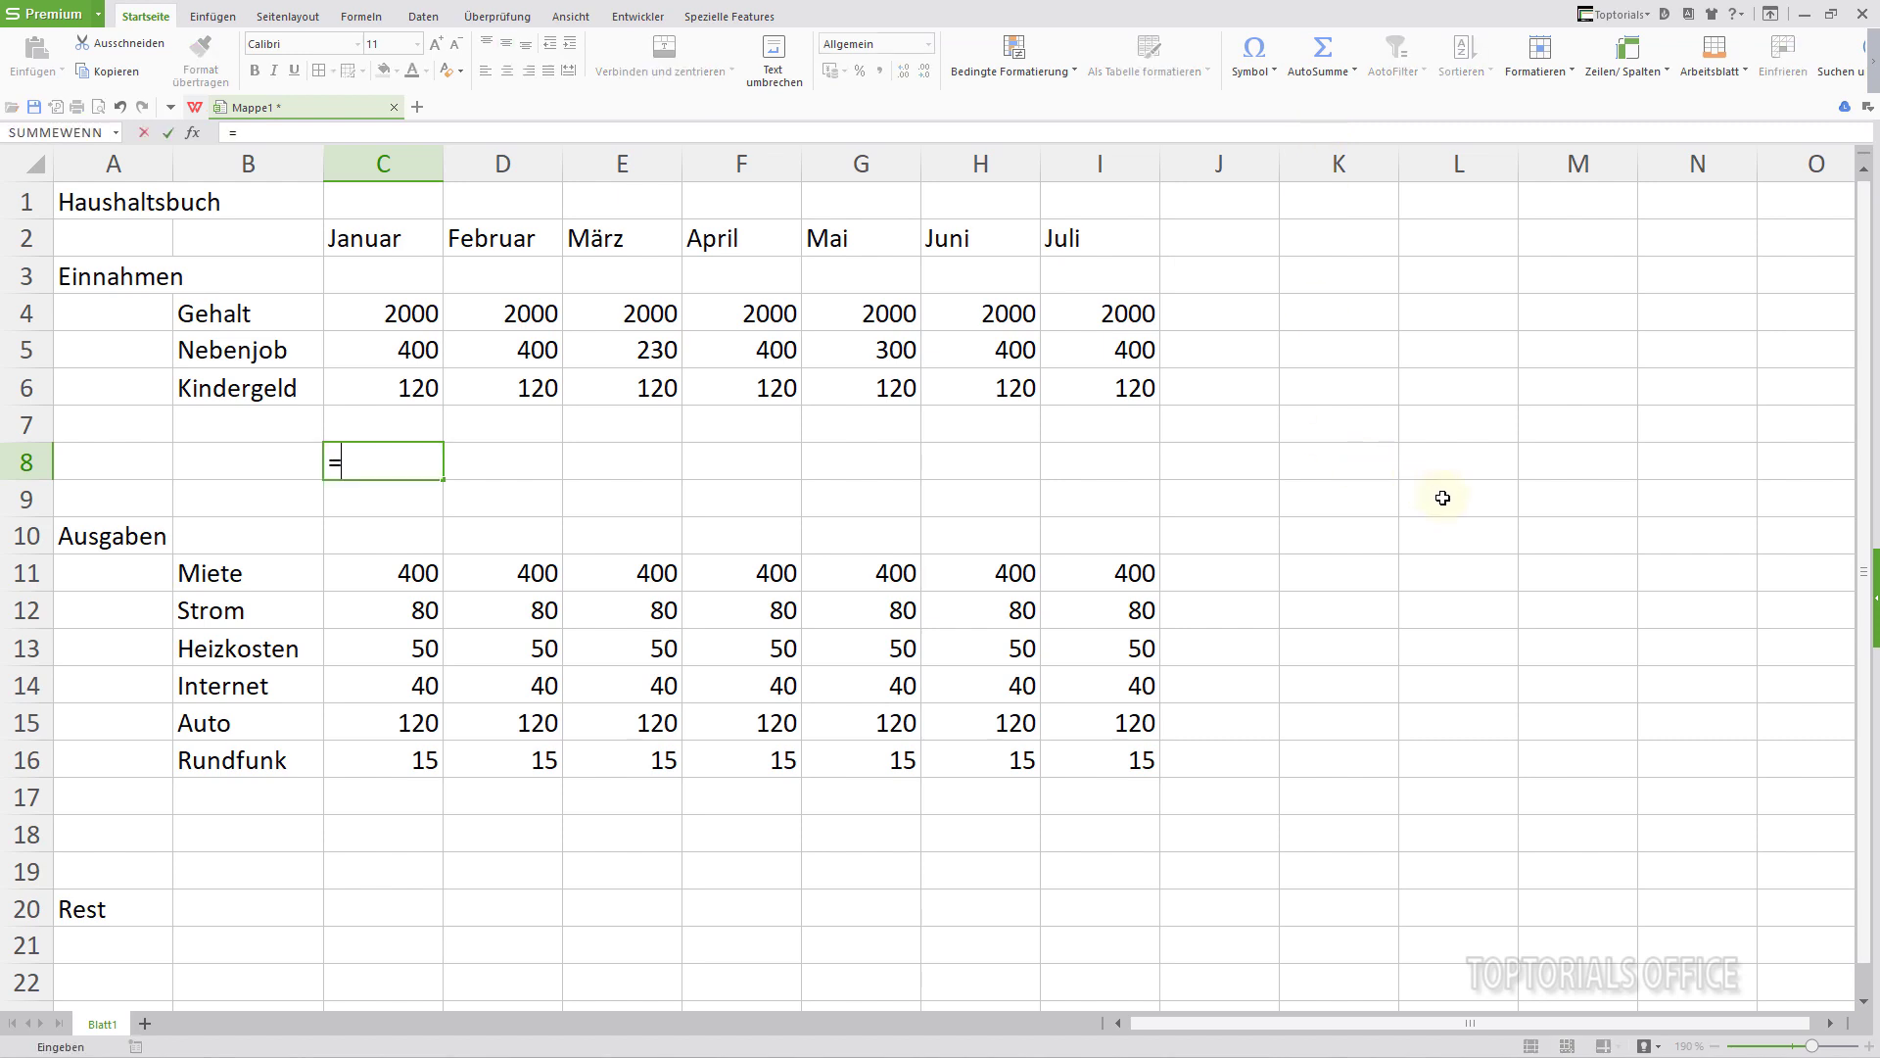
{"action": "type", "text": "su"}
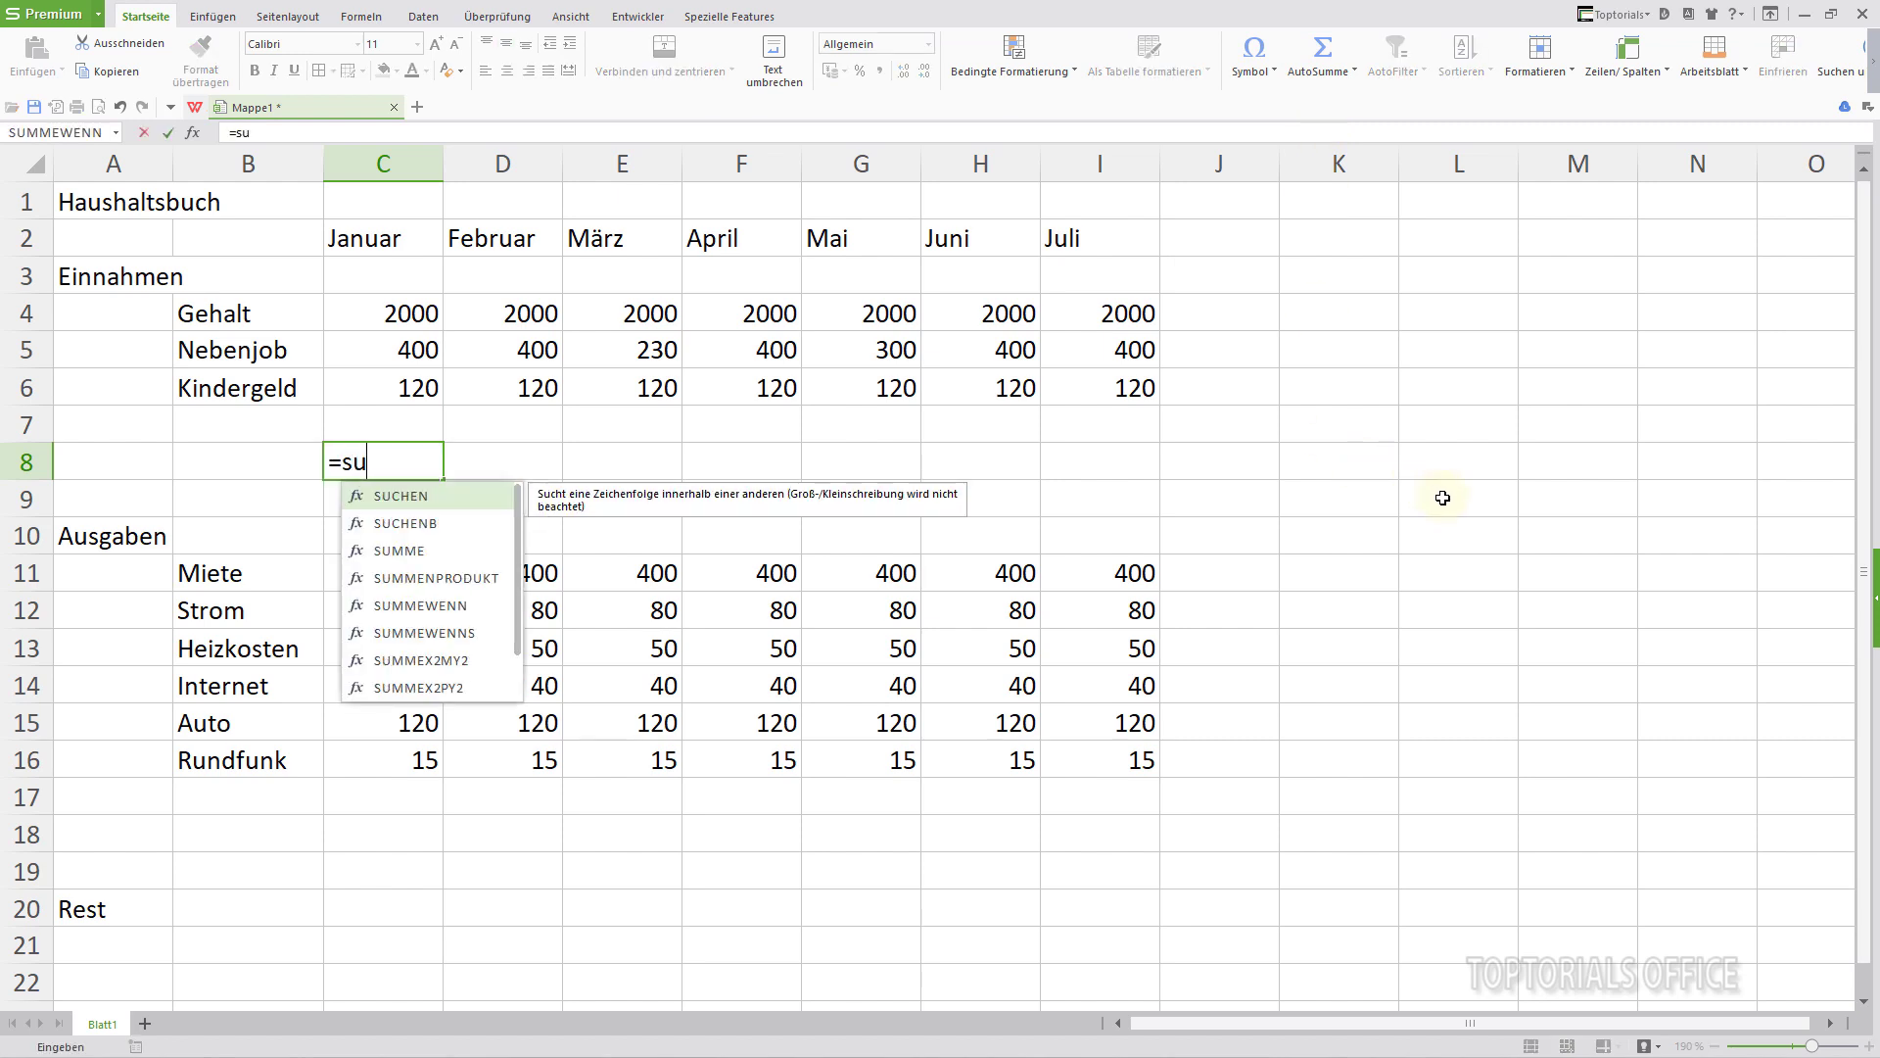
{"action": "type", "text": "mme"}
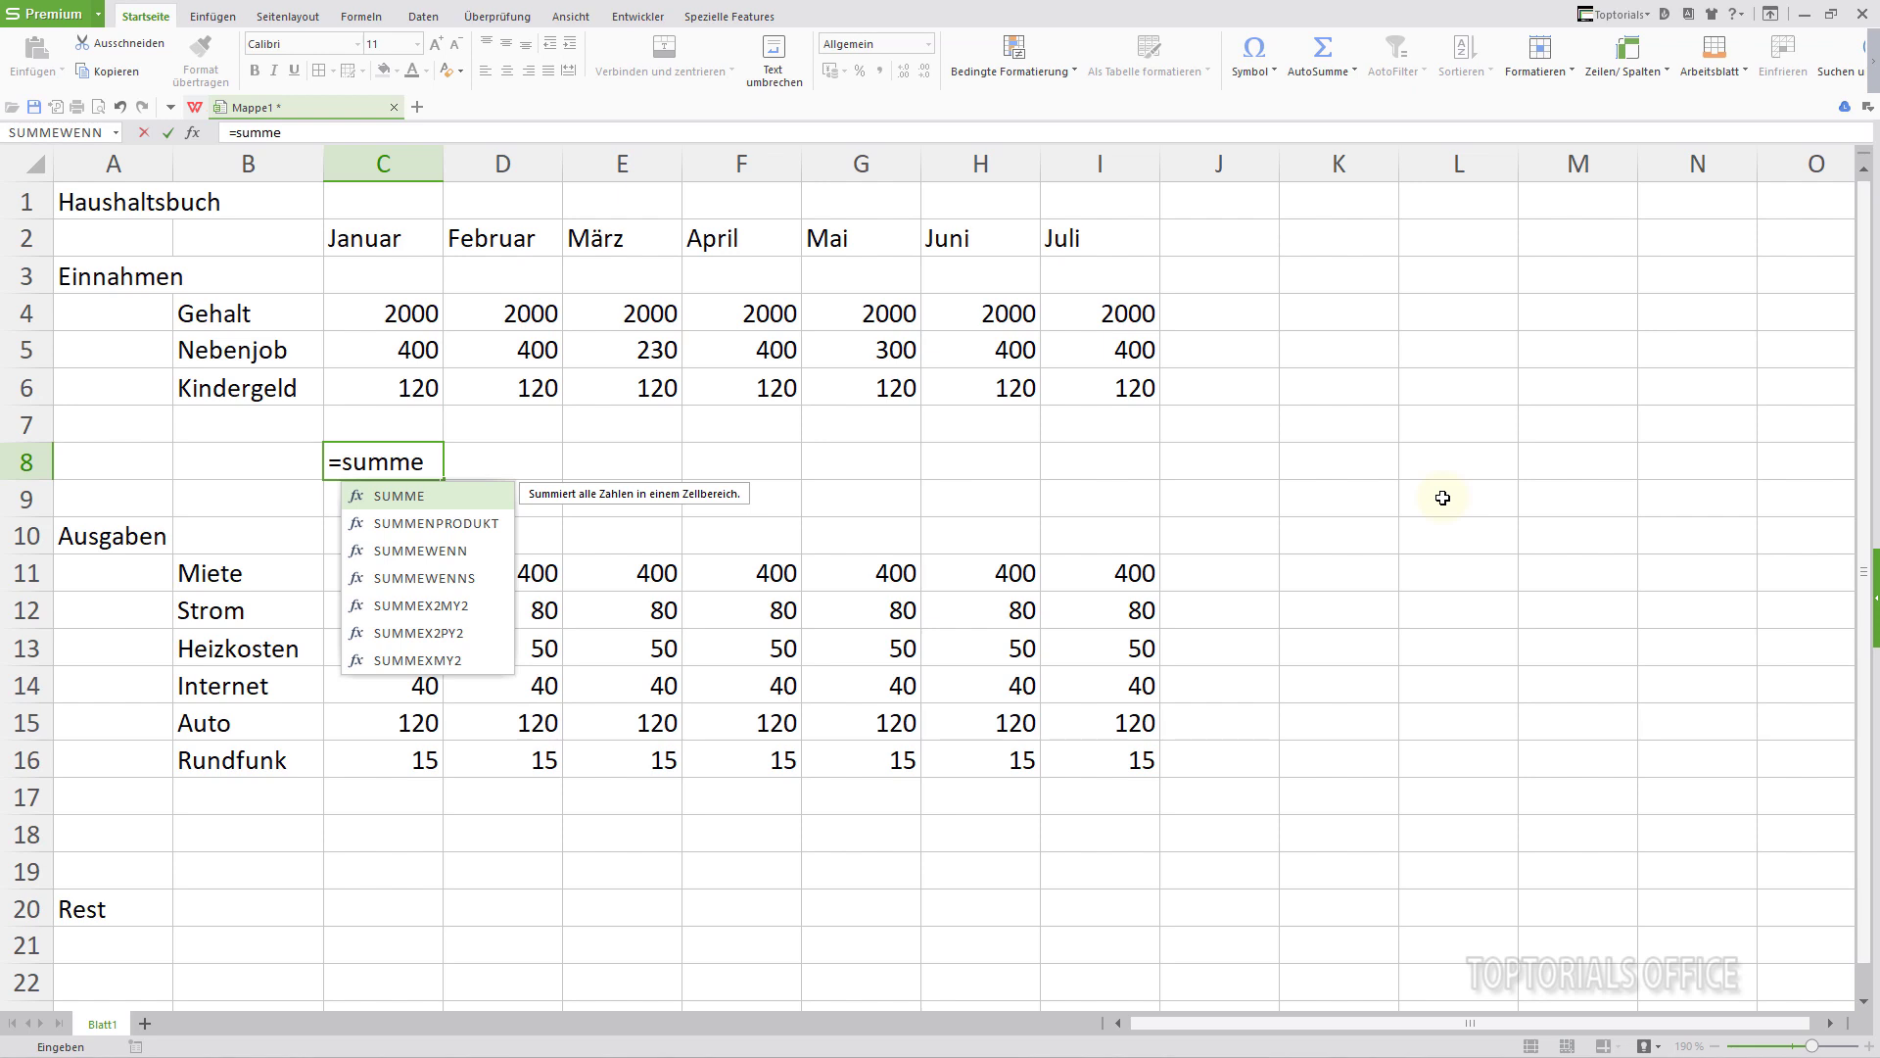
{"action": "type", "text": "("}
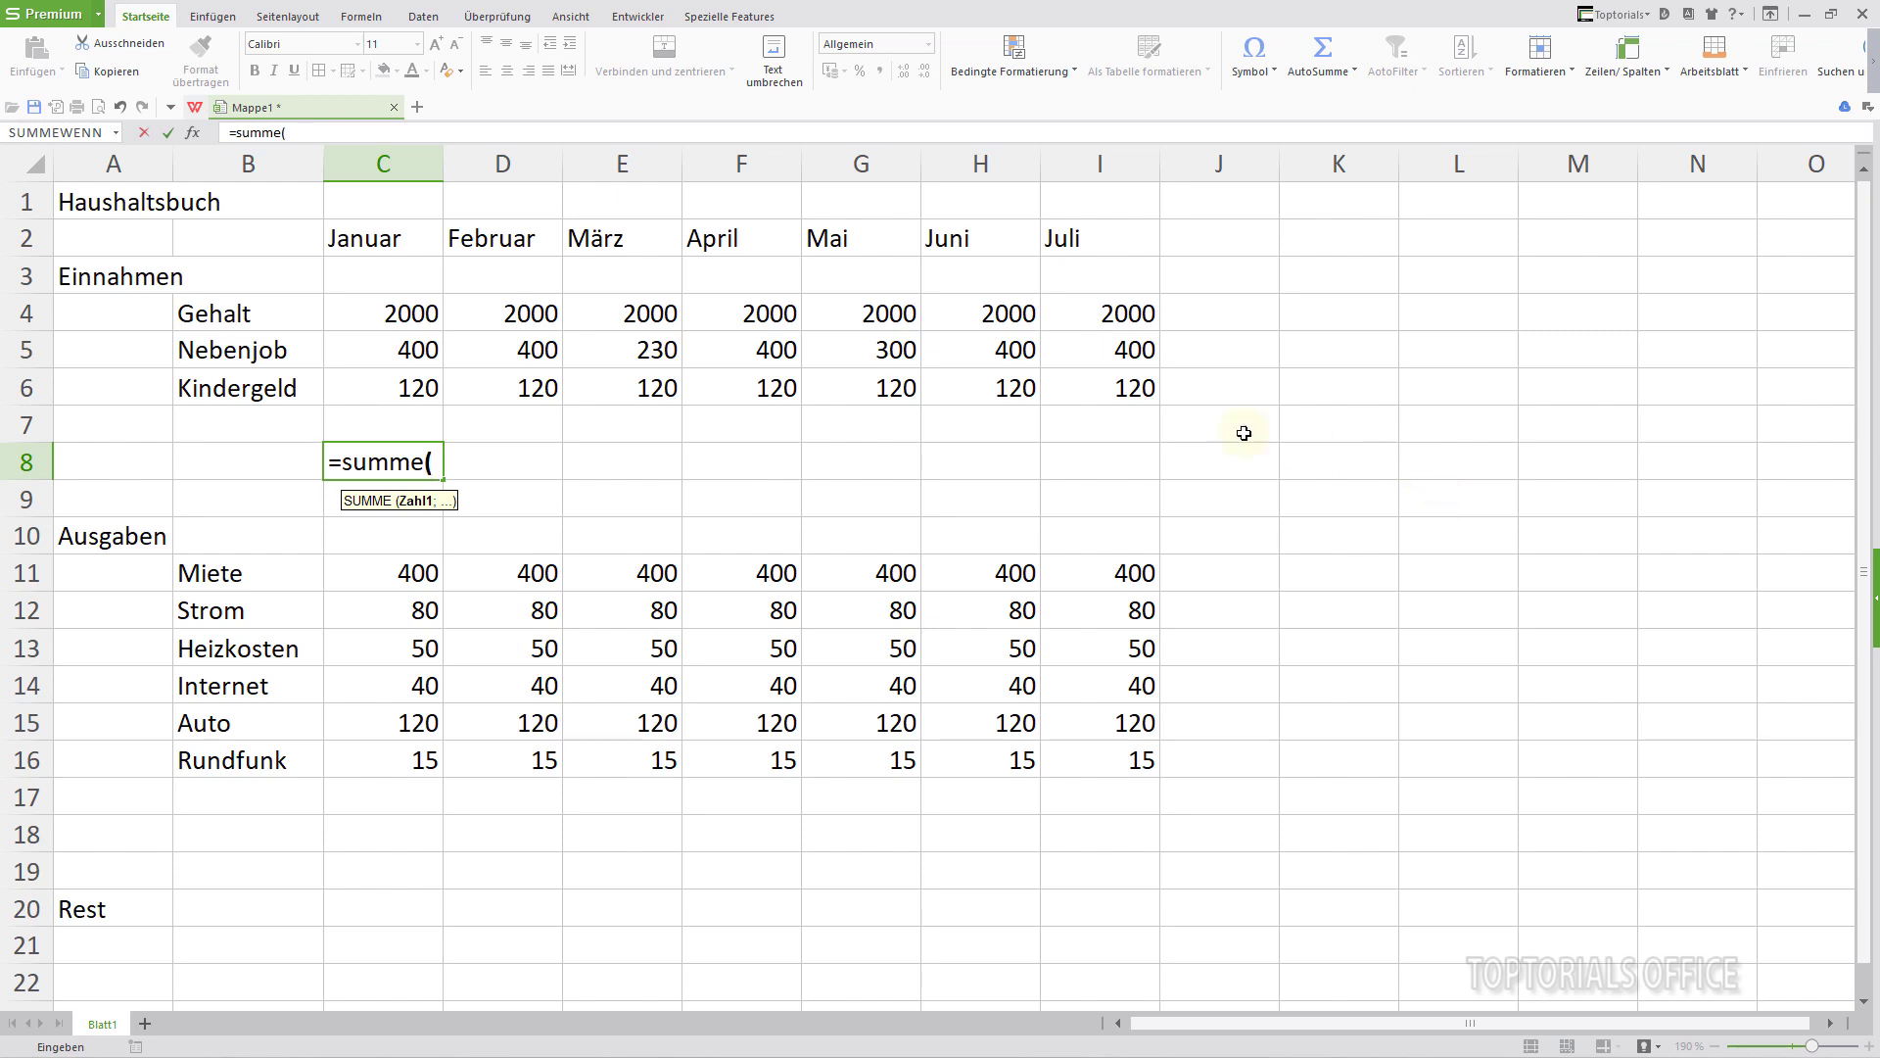
{"action": "left_click", "coordinate": [404, 307]}
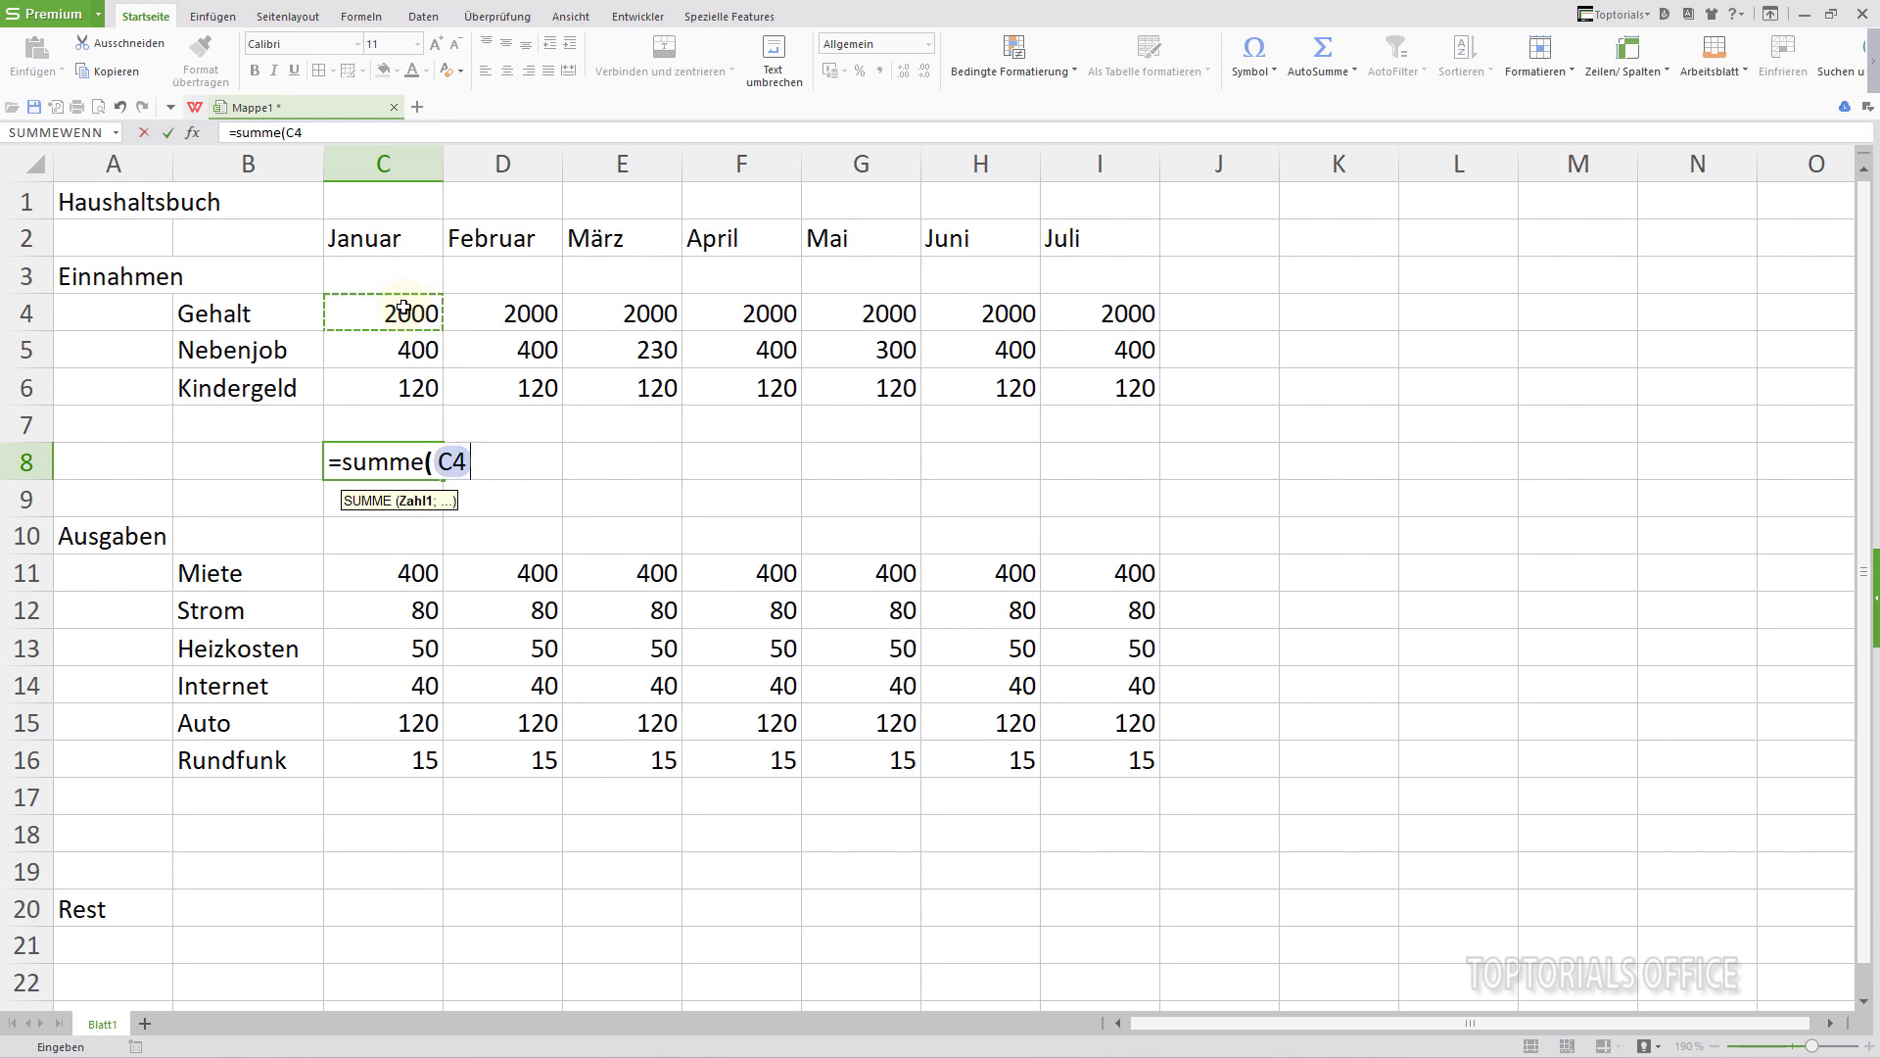
{"action": "left_click_drag", "start_coordinate": [403, 323], "coordinate": [402, 416]}
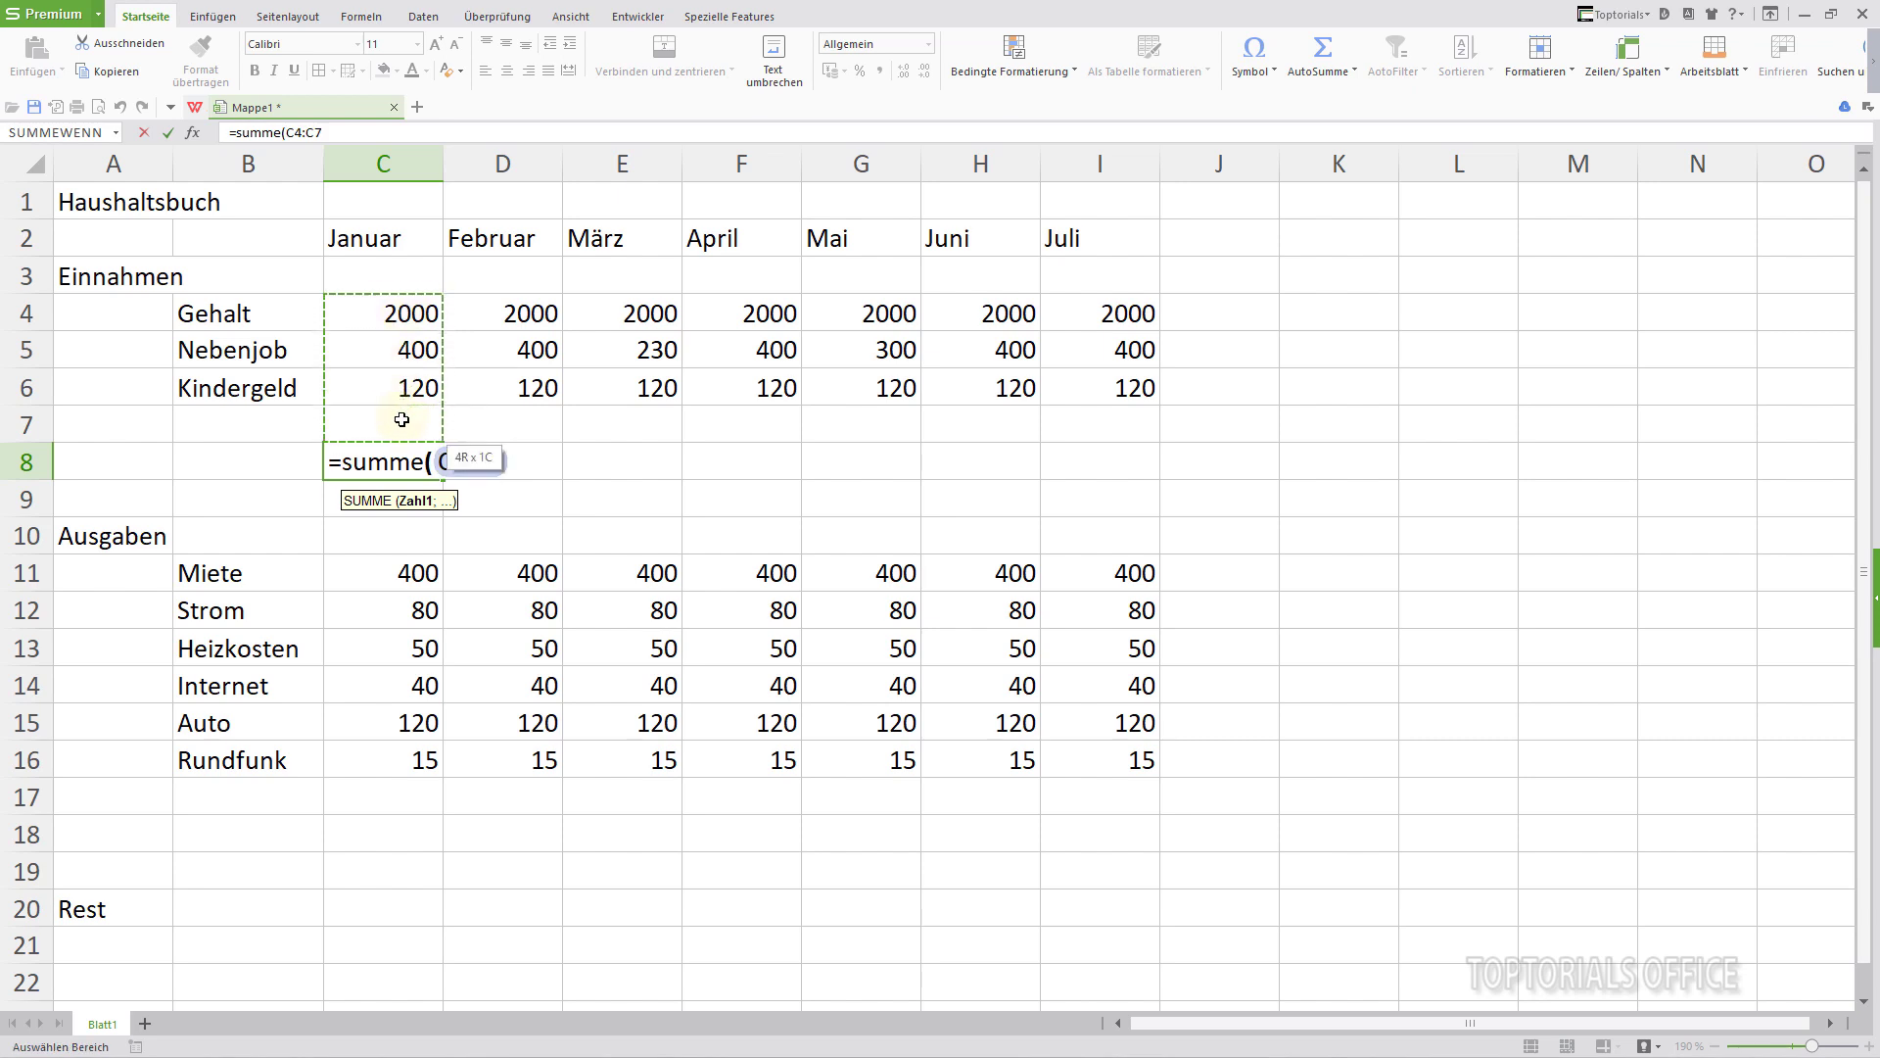
{"action": "left_click_drag", "start_coordinate": [401, 416], "coordinate": [402, 419]}
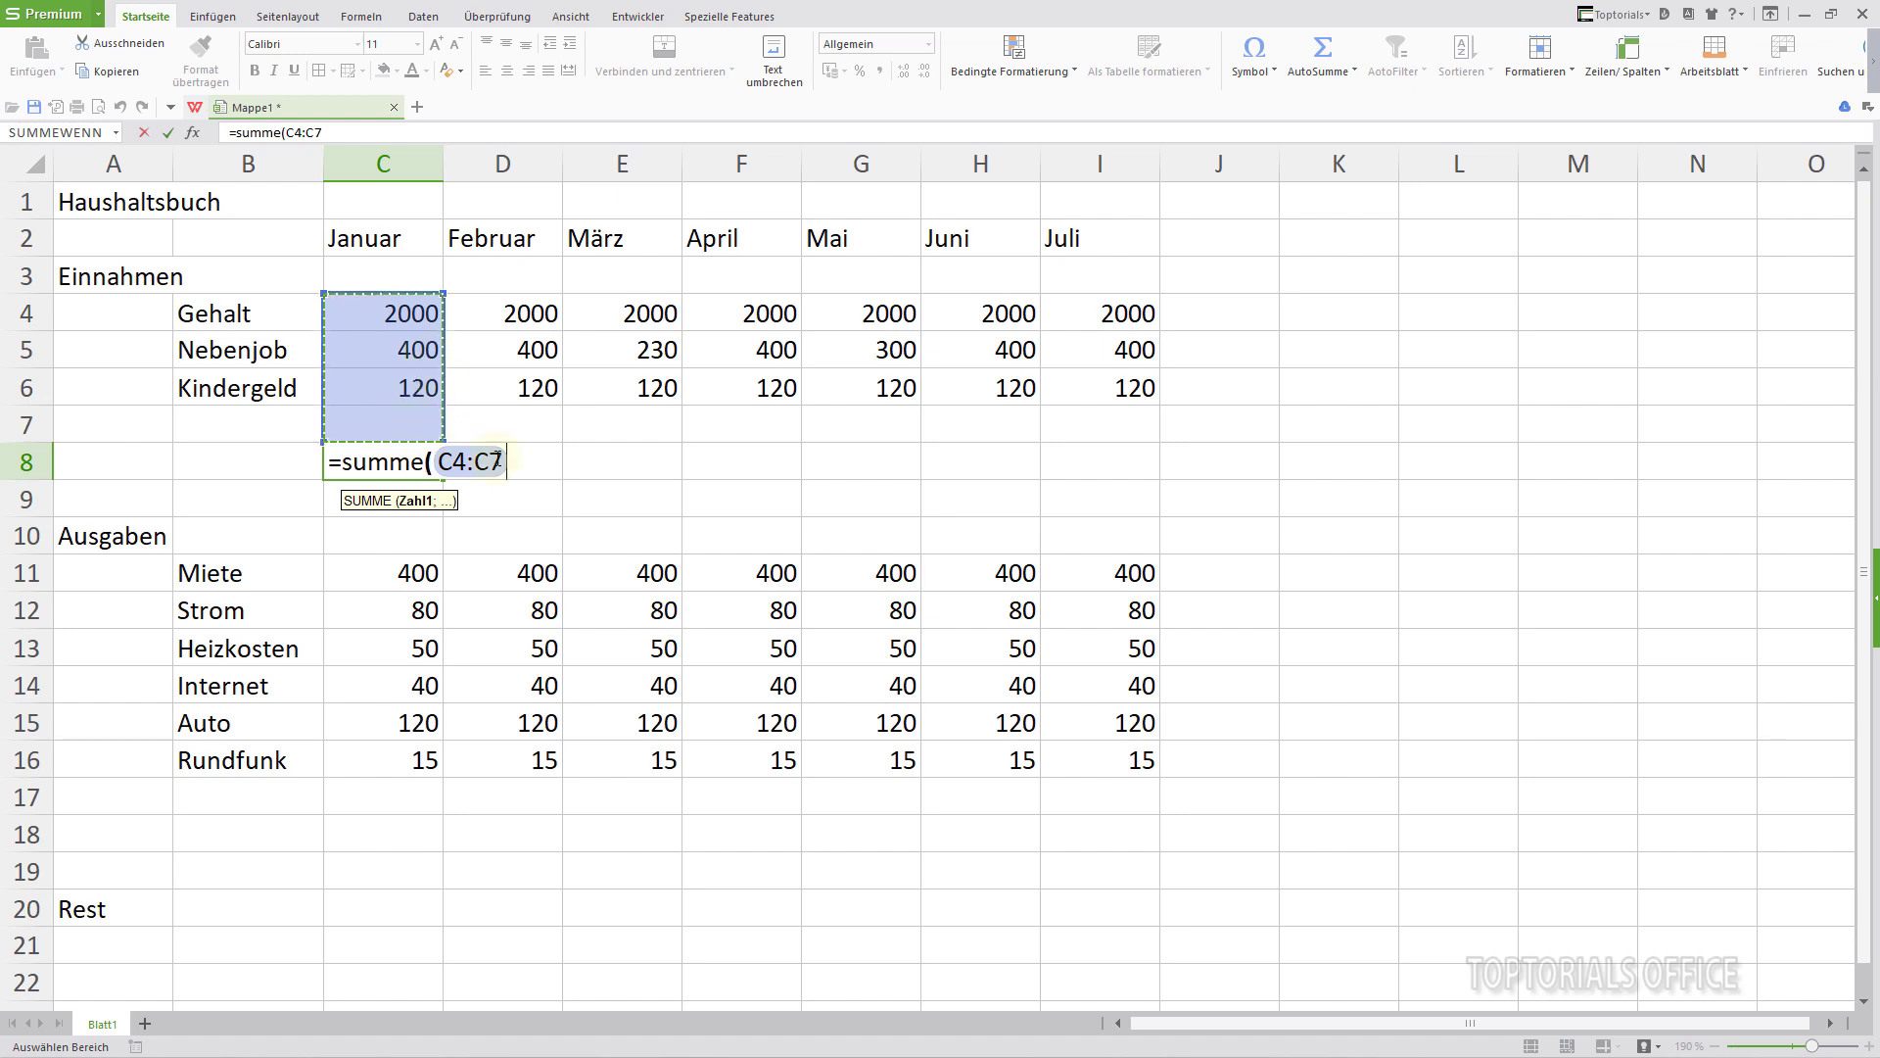
{"action": "type", "text": ")"}
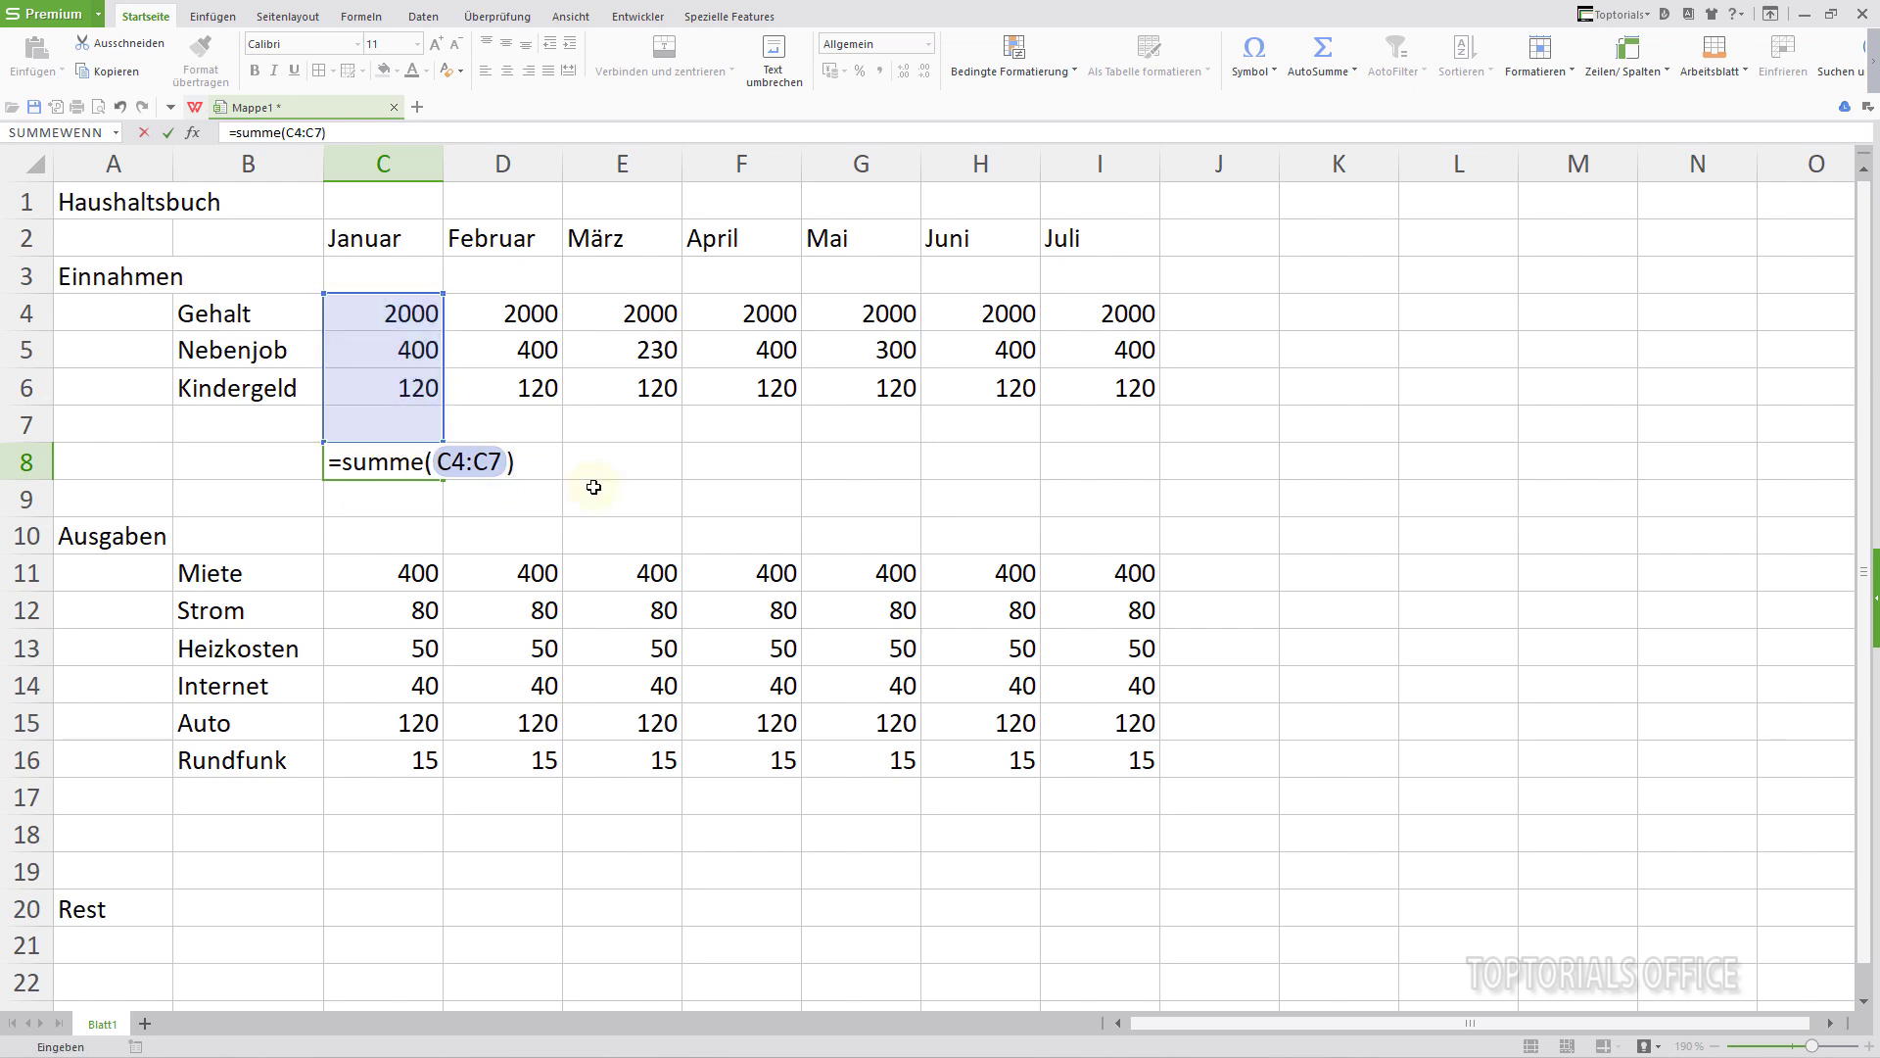
{"action": "key", "text": "Return"}
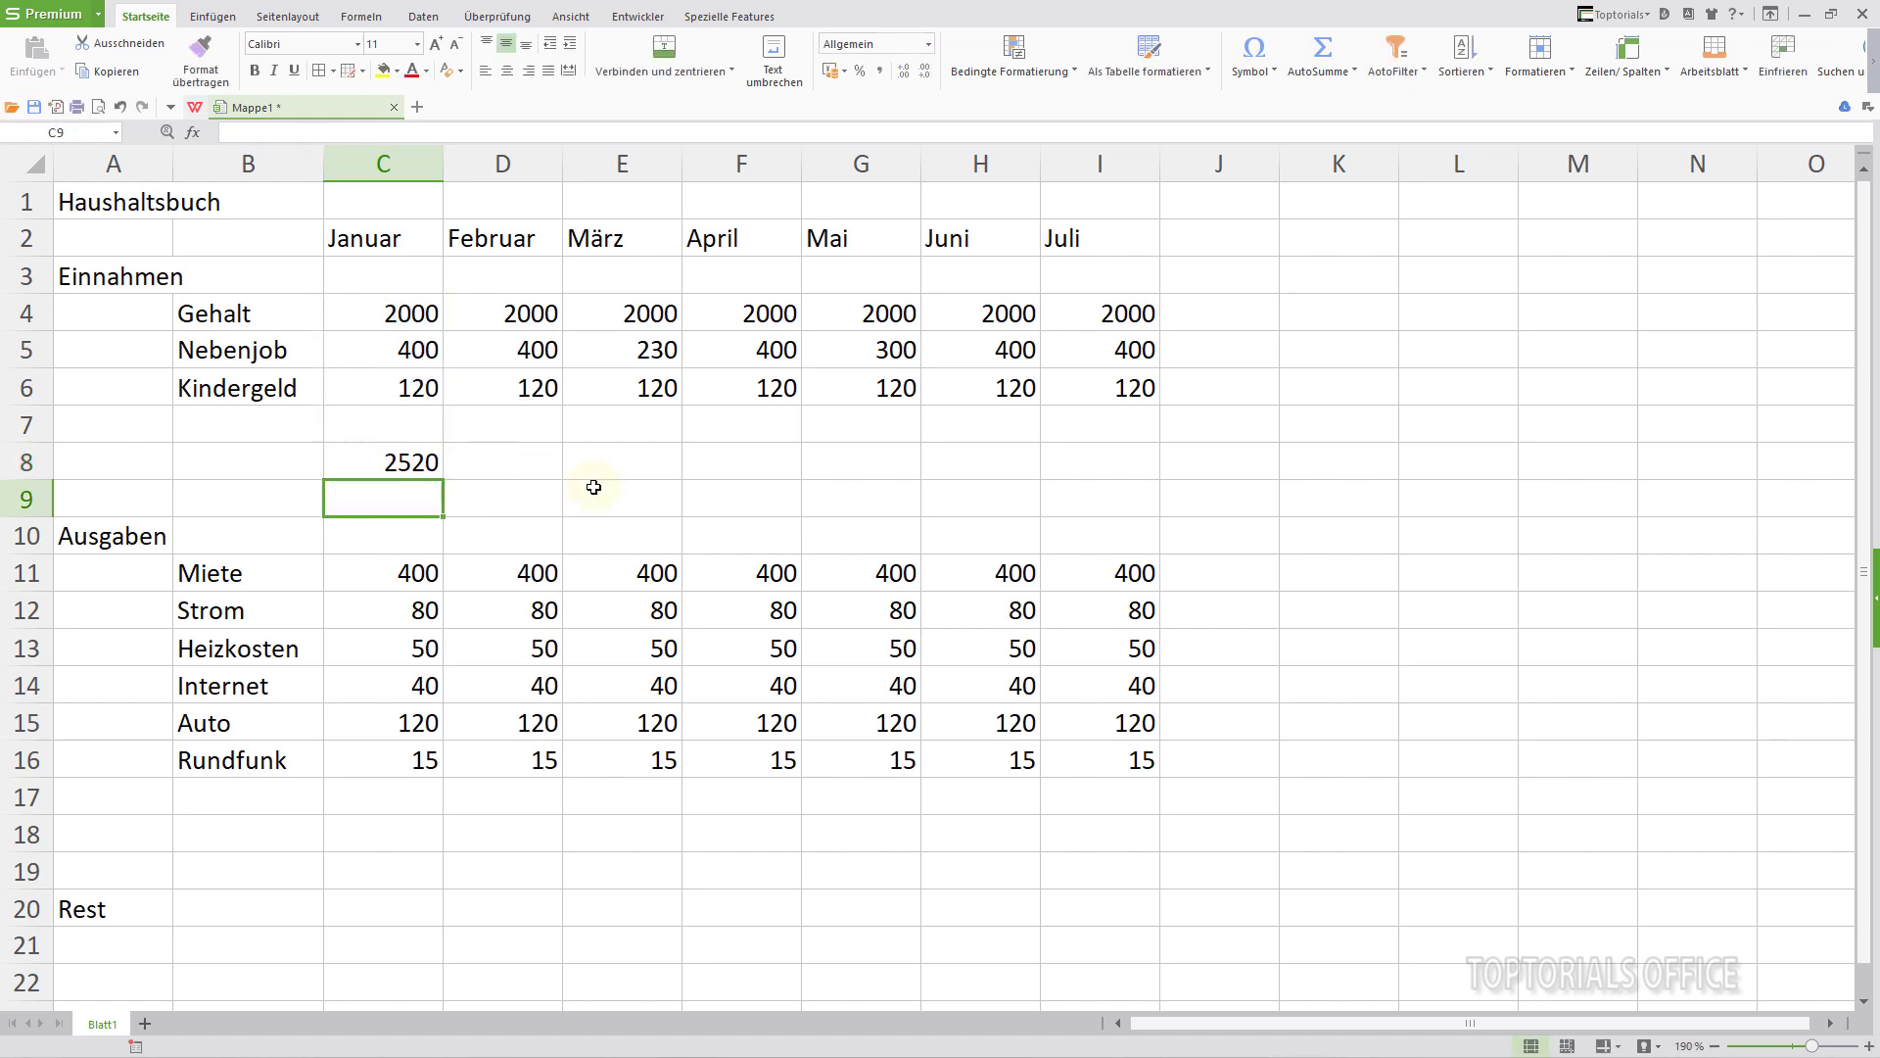
{"action": "left_click", "coordinate": [376, 465]}
- Copy C8's SUMME formula across D8:I8 to total each month's income
{"action": "double_click", "coordinate": [376, 465]}
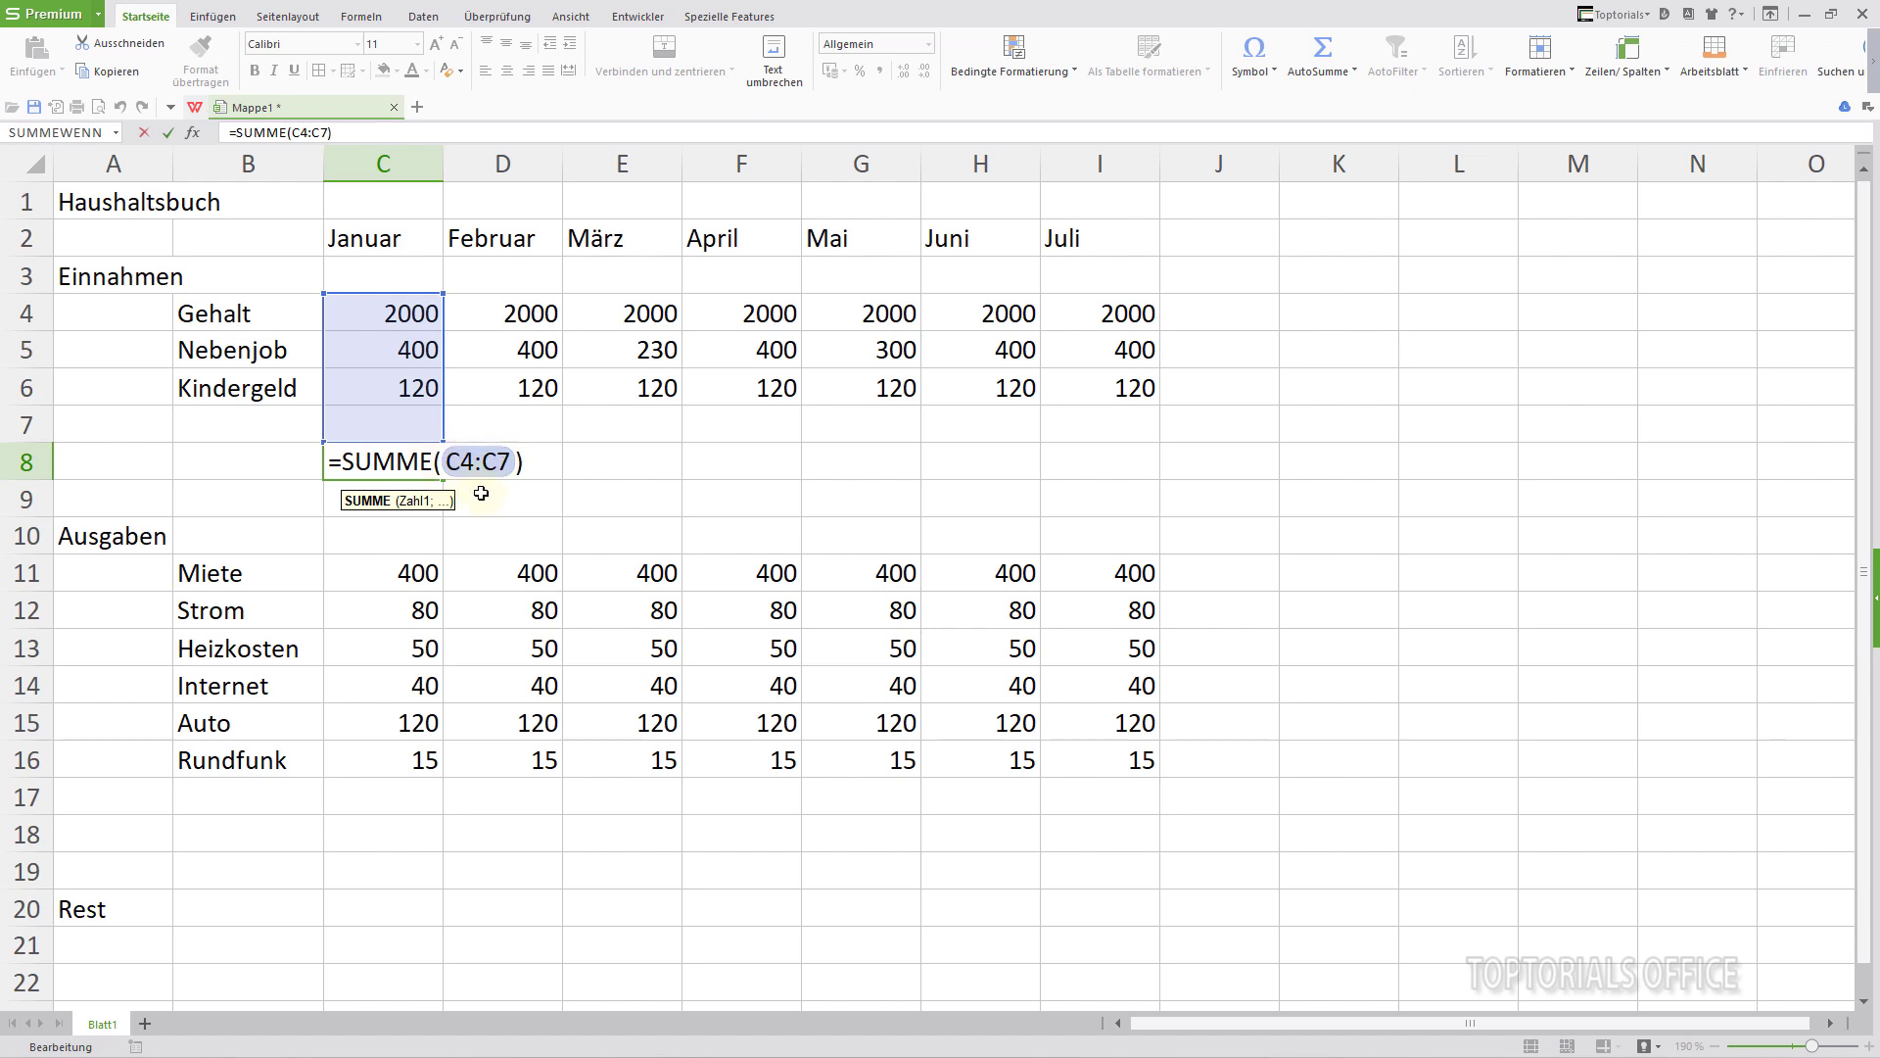
{"action": "key", "text": "ctrl+Return"}
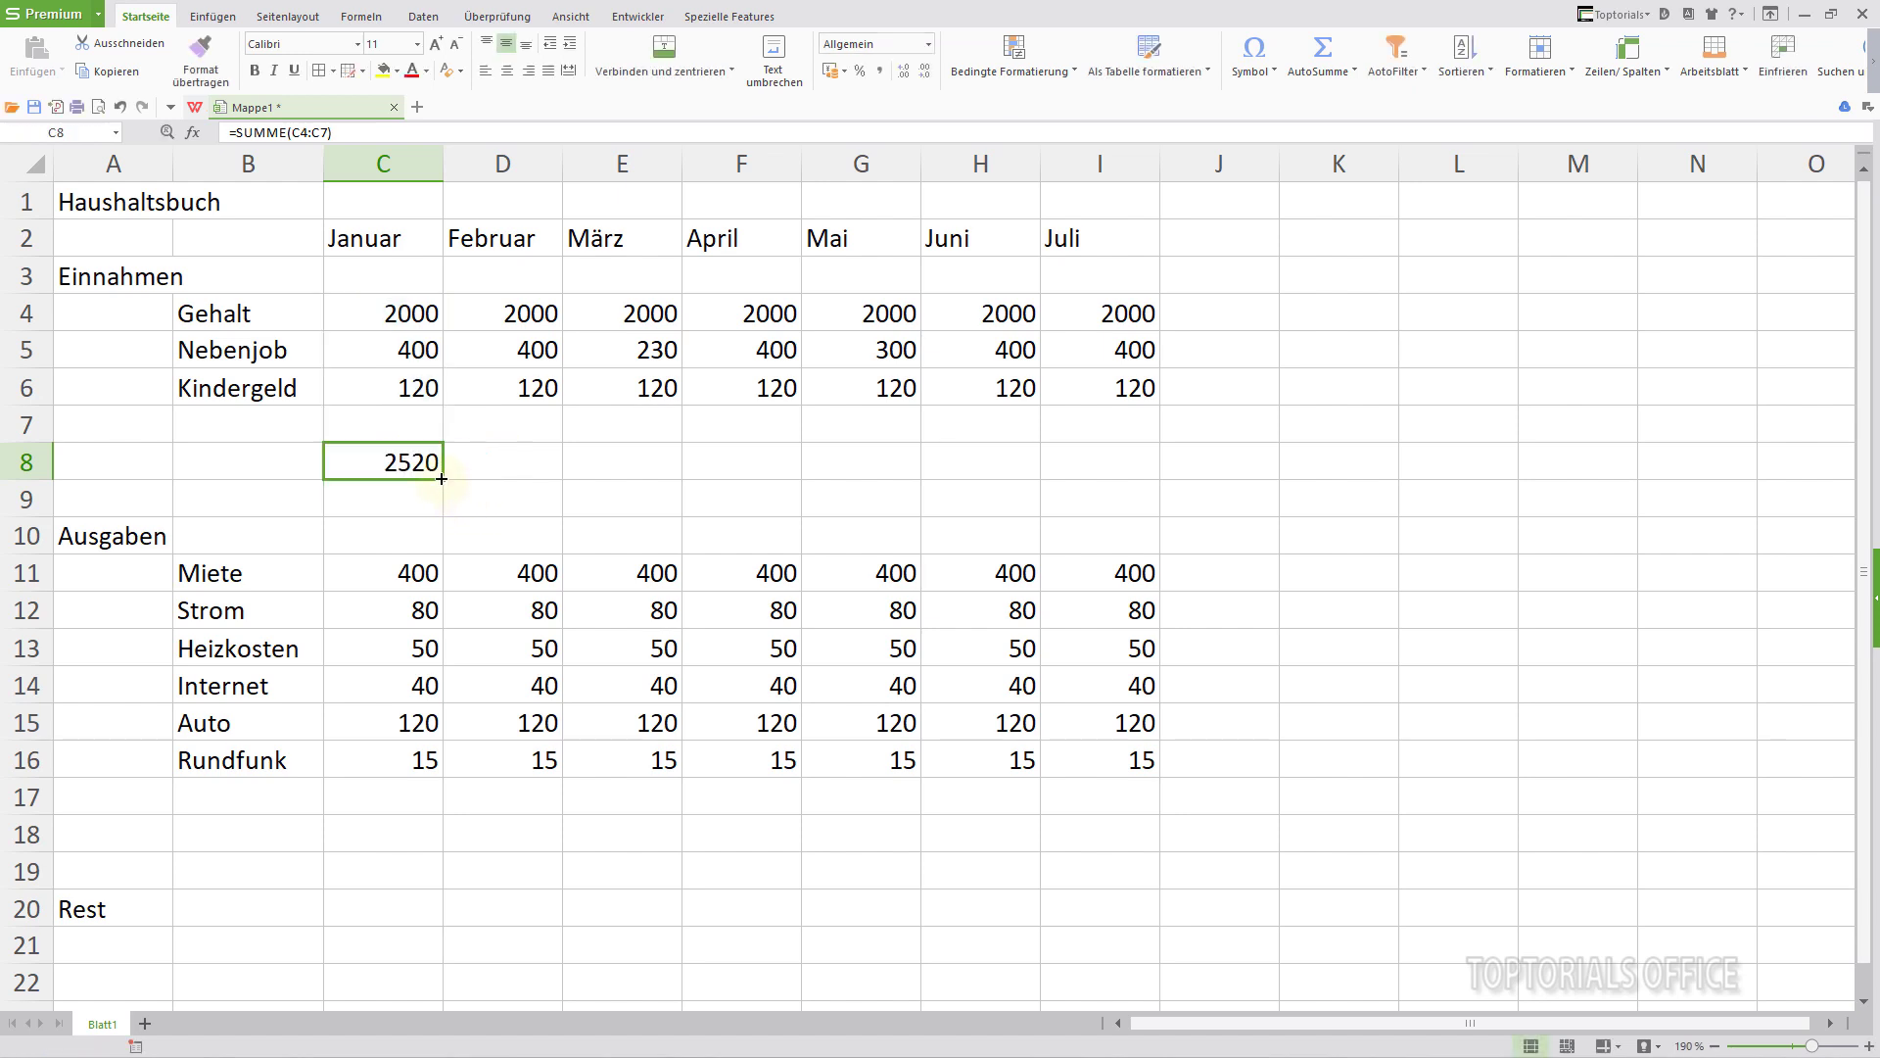
{"action": "left_click_drag", "start_coordinate": [444, 480], "coordinate": [1128, 490]}
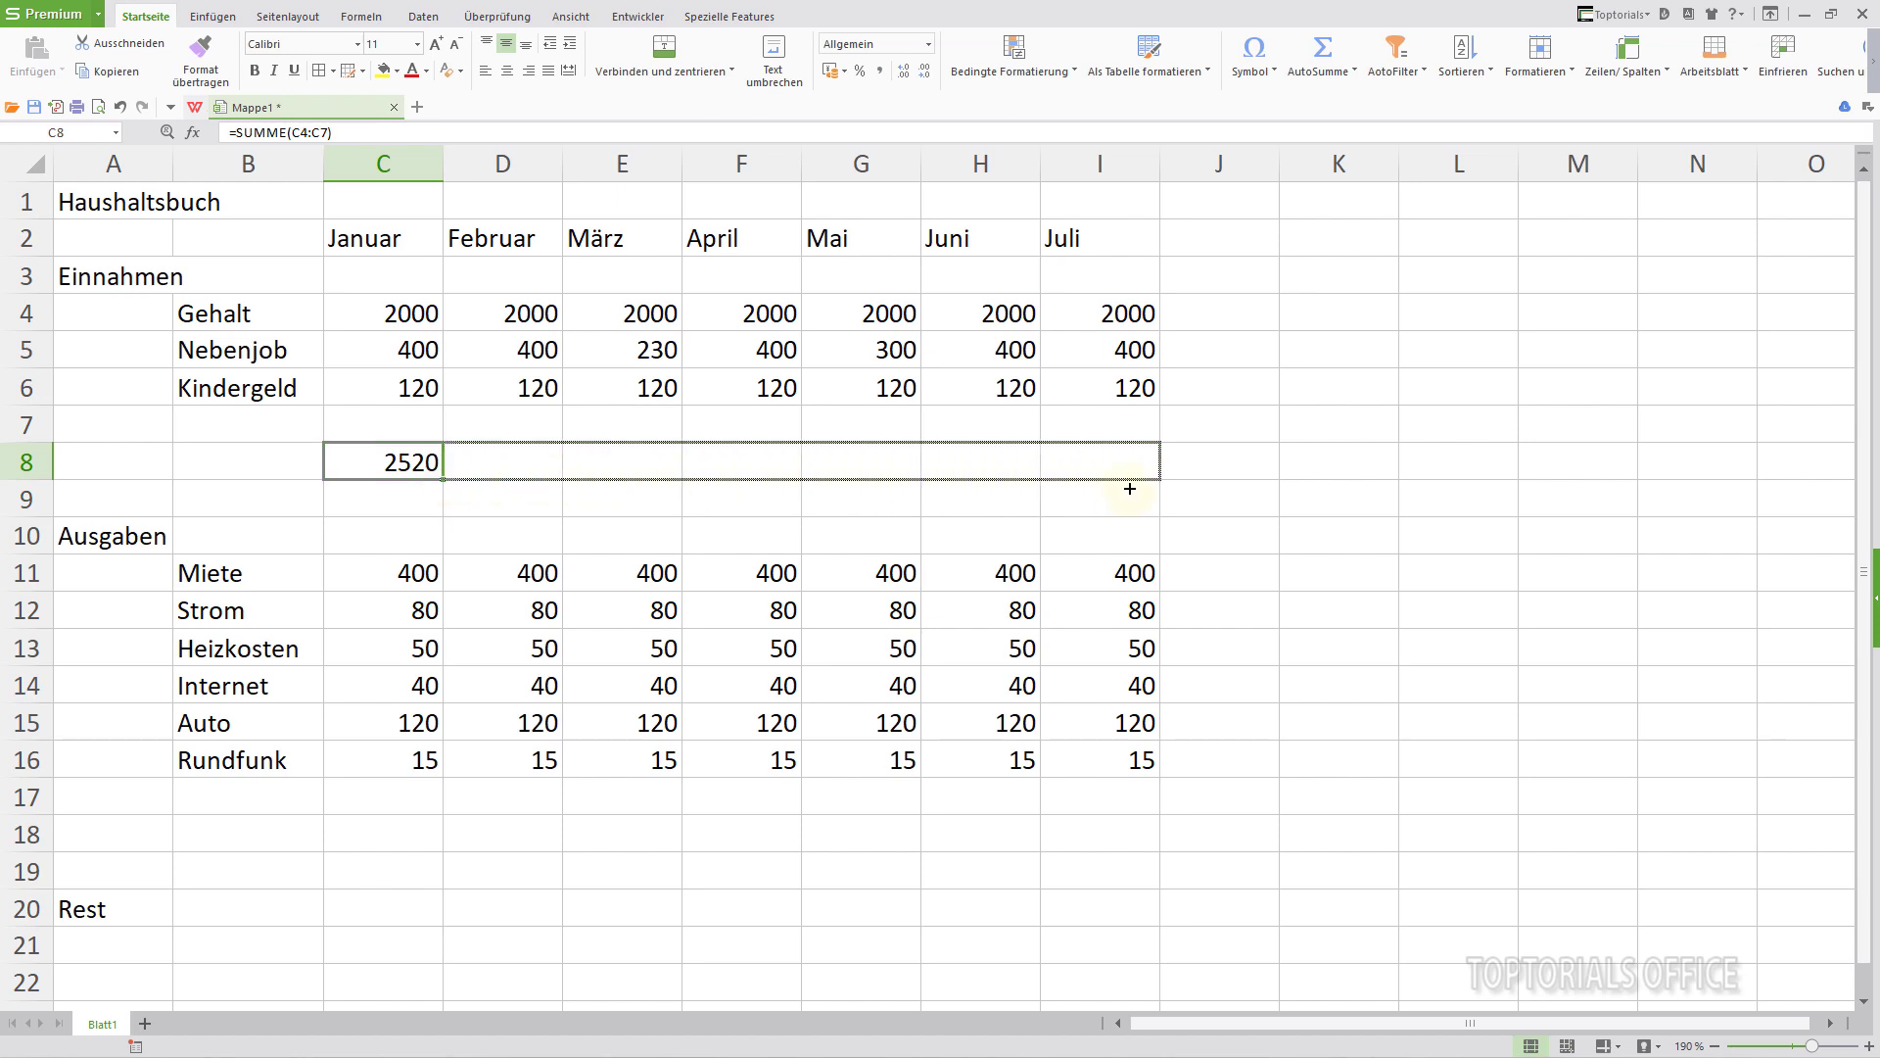
{"action": "left_click_drag", "start_coordinate": [1129, 488], "coordinate": [1129, 489]}
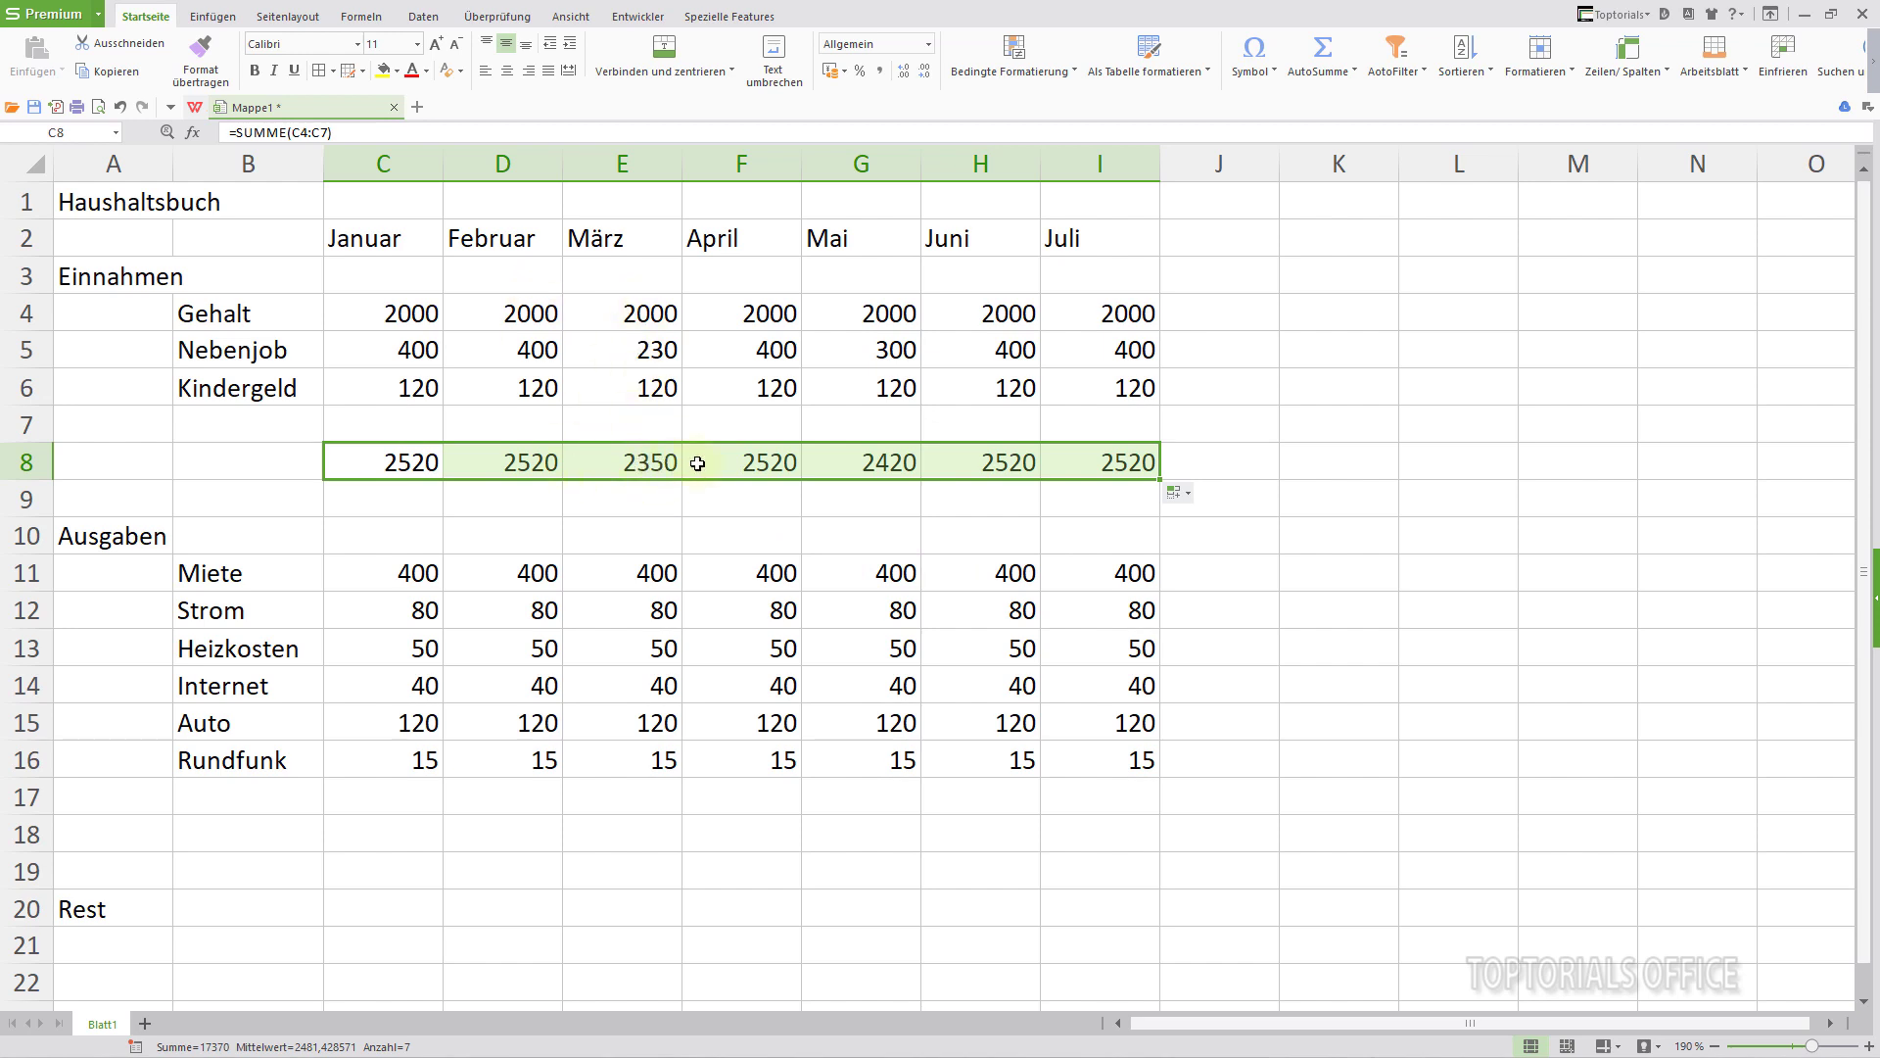
- Check the copied income total formulas for March and July
{"action": "double_click", "coordinate": [655, 464]}
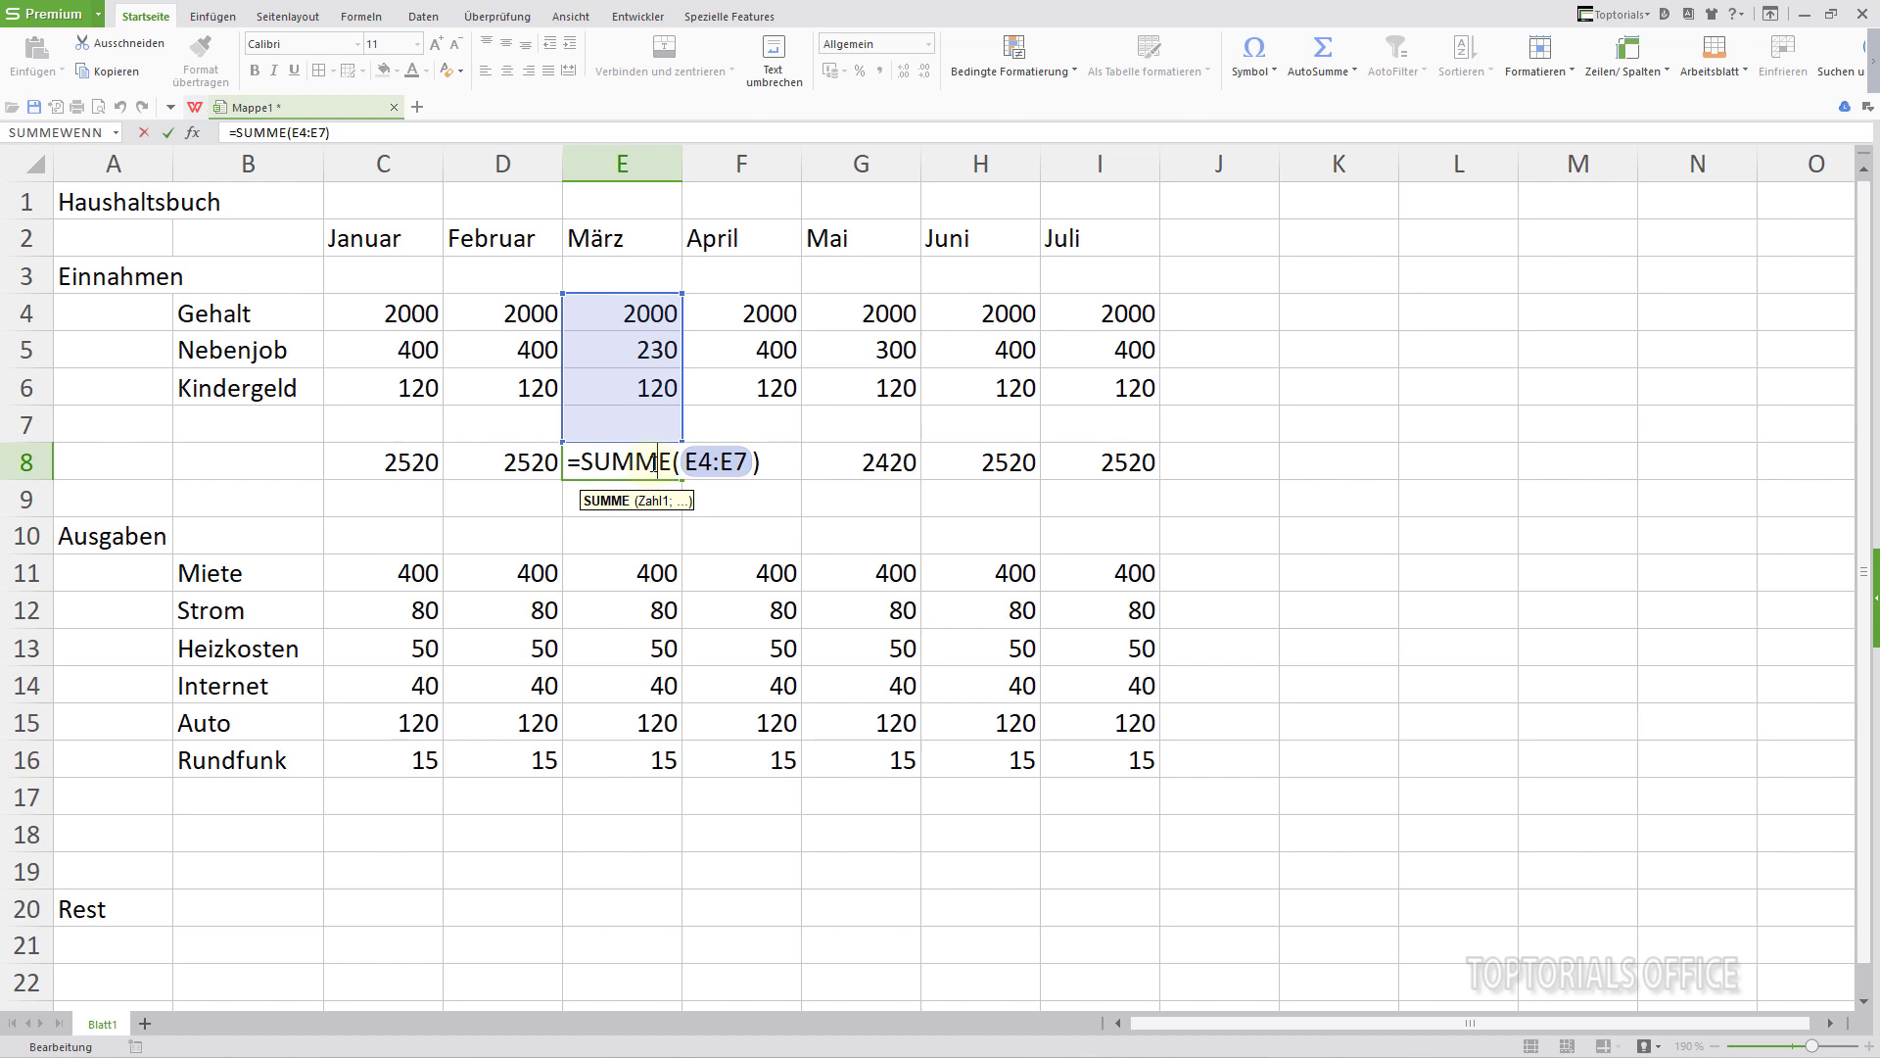
{"action": "key", "text": "Escape"}
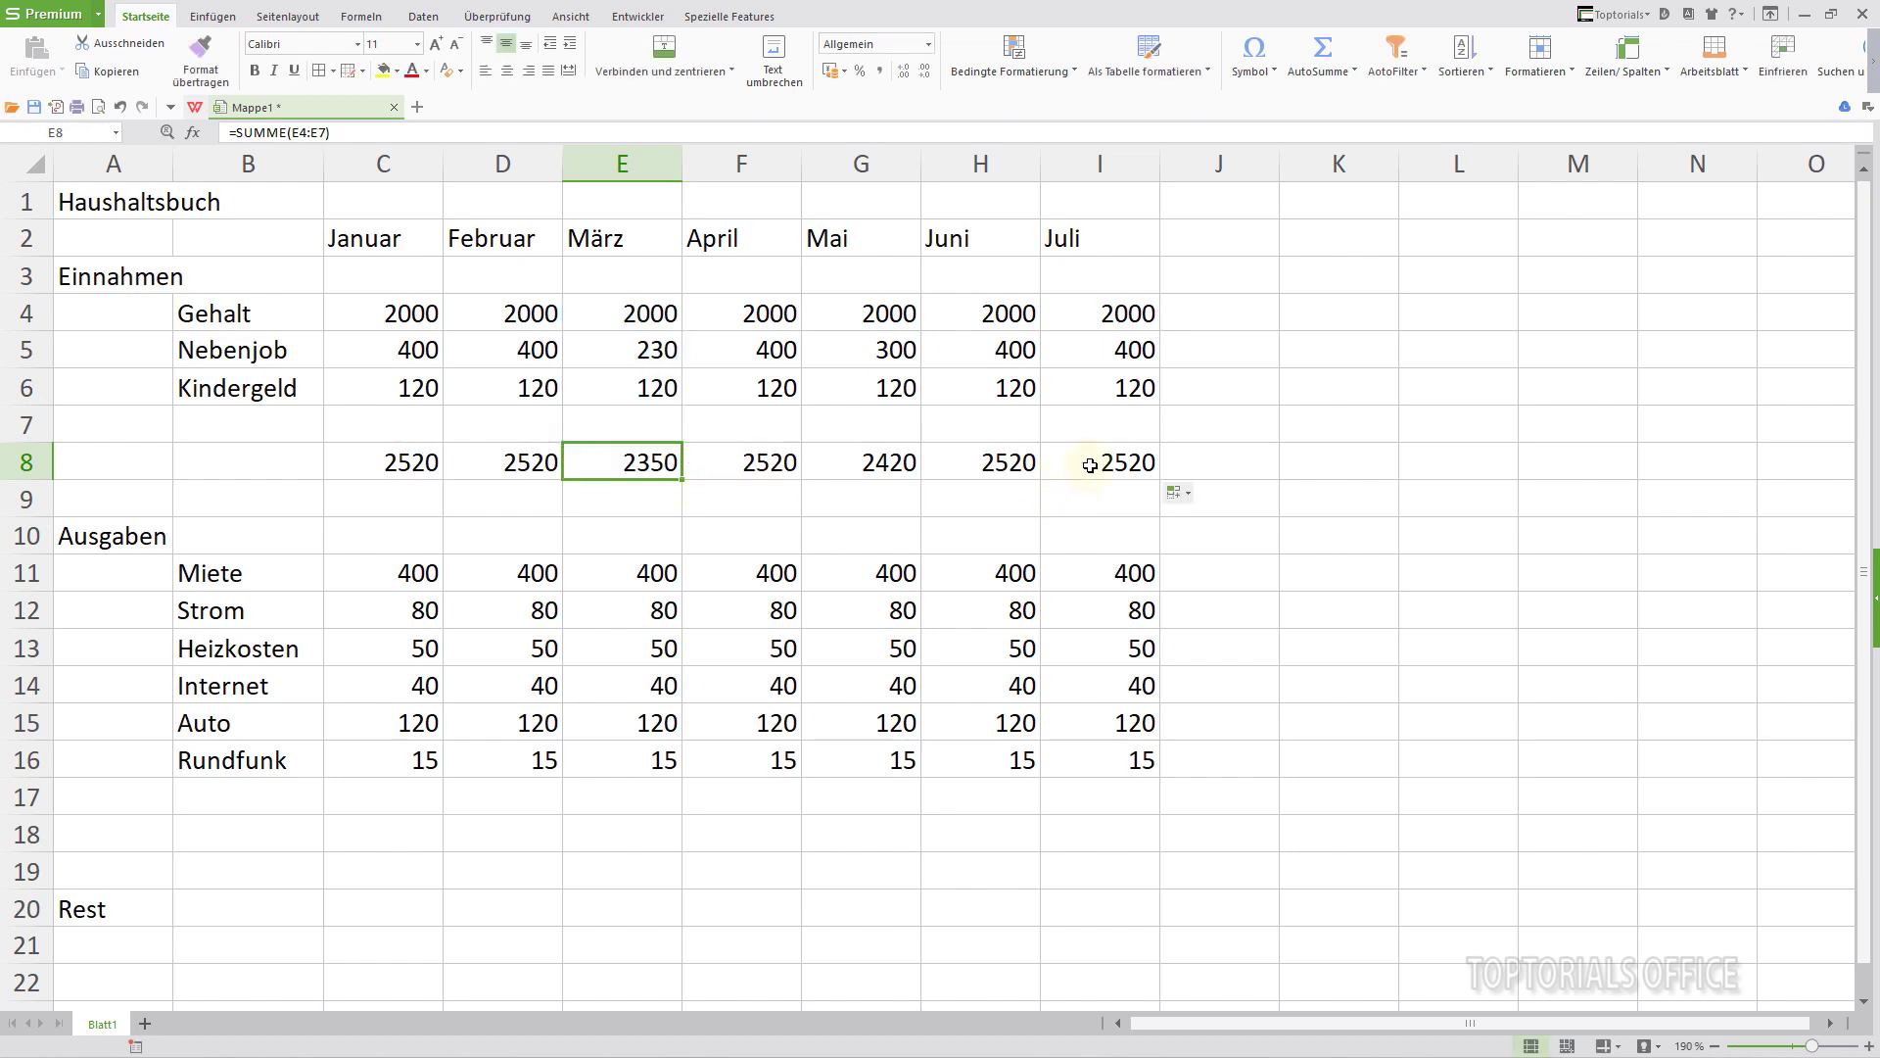
{"action": "left_click", "coordinate": [1077, 462]}
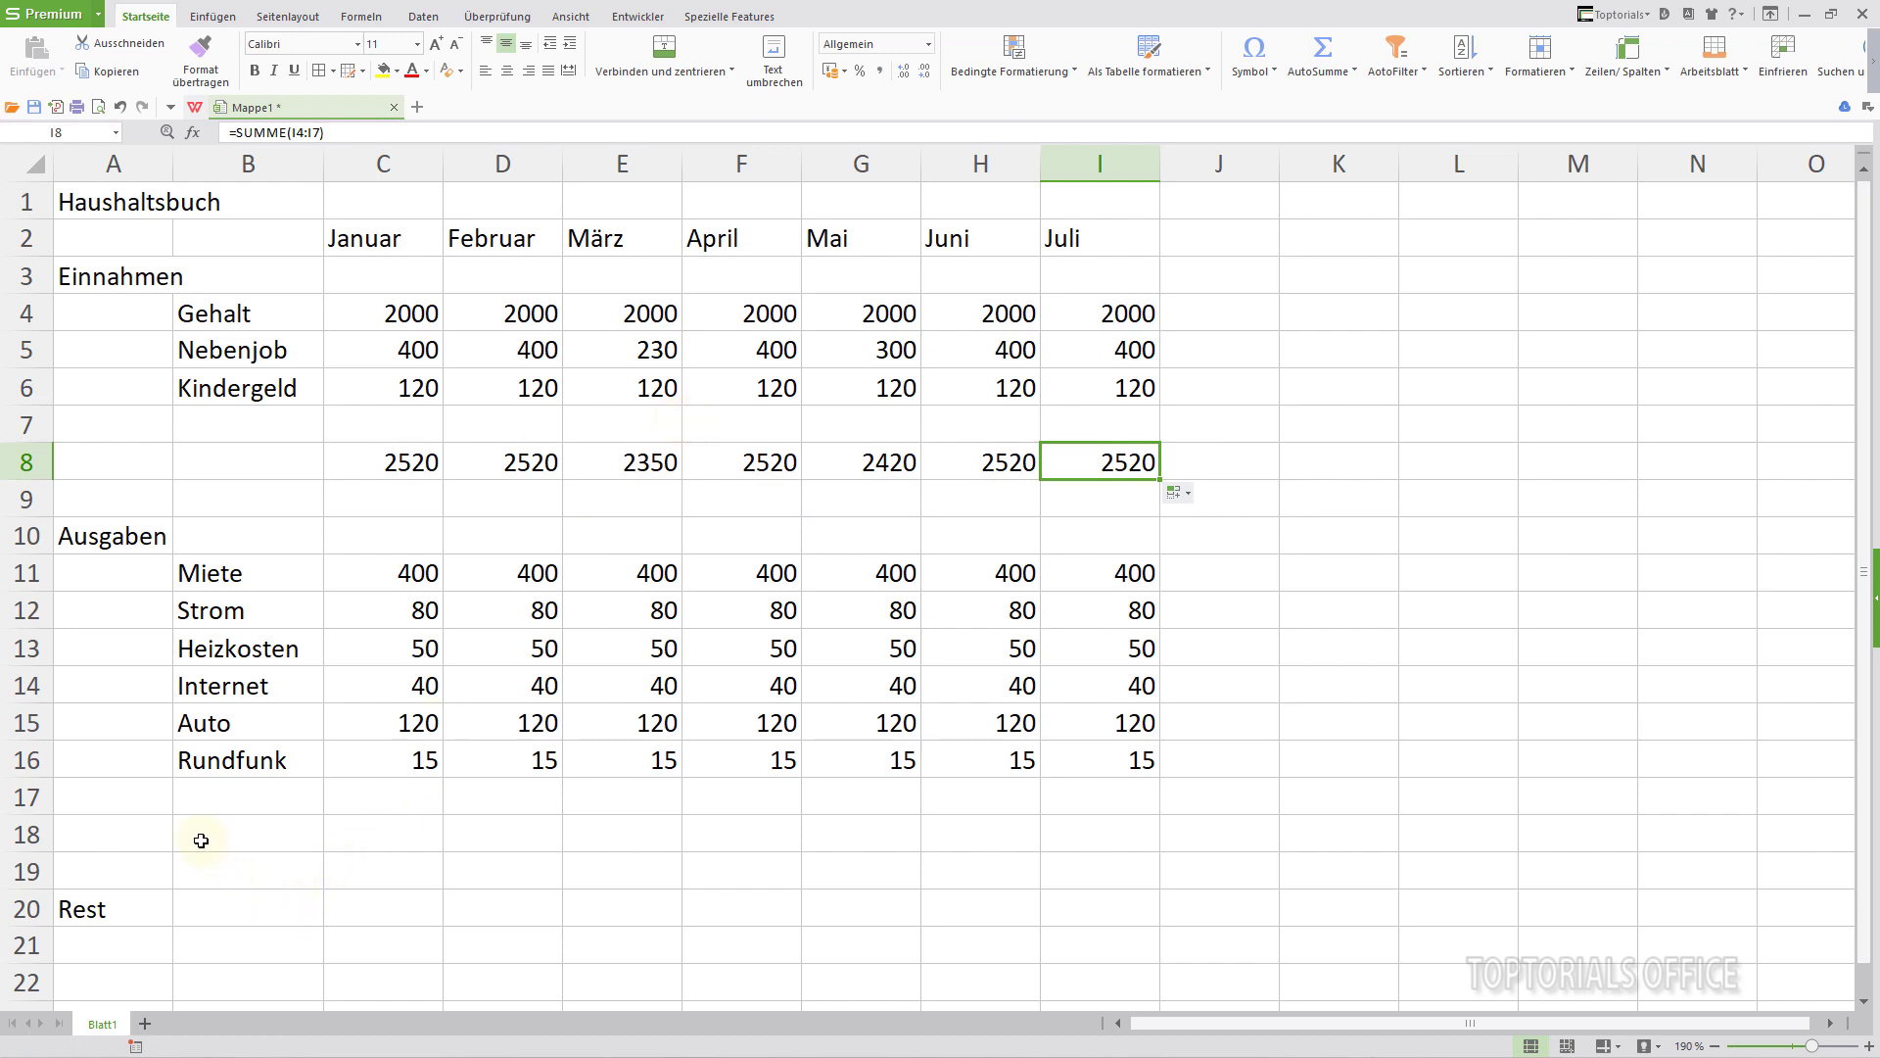
{"action": "left_click", "coordinate": [356, 840]}
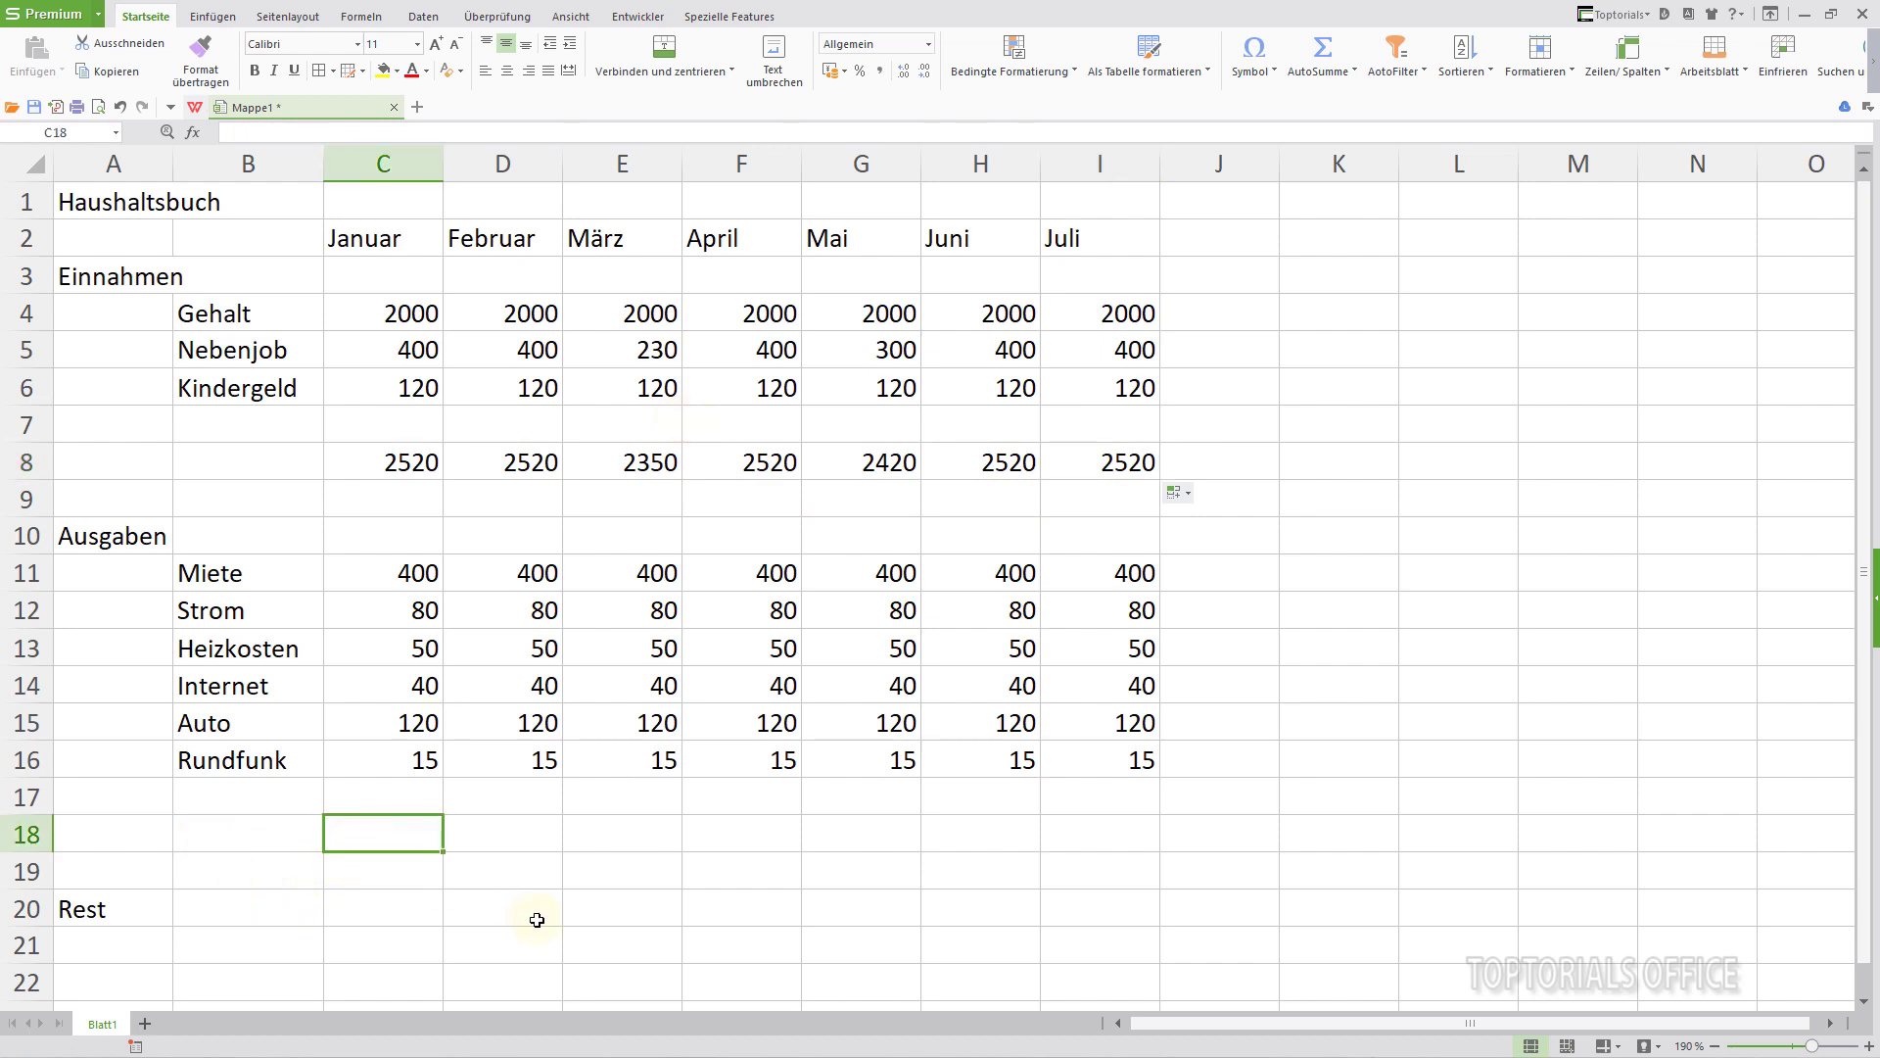
- Enter =SUMME(C11:C16) in C18 and fill it across to I18, each giving 705
{"action": "type", "text": "="}
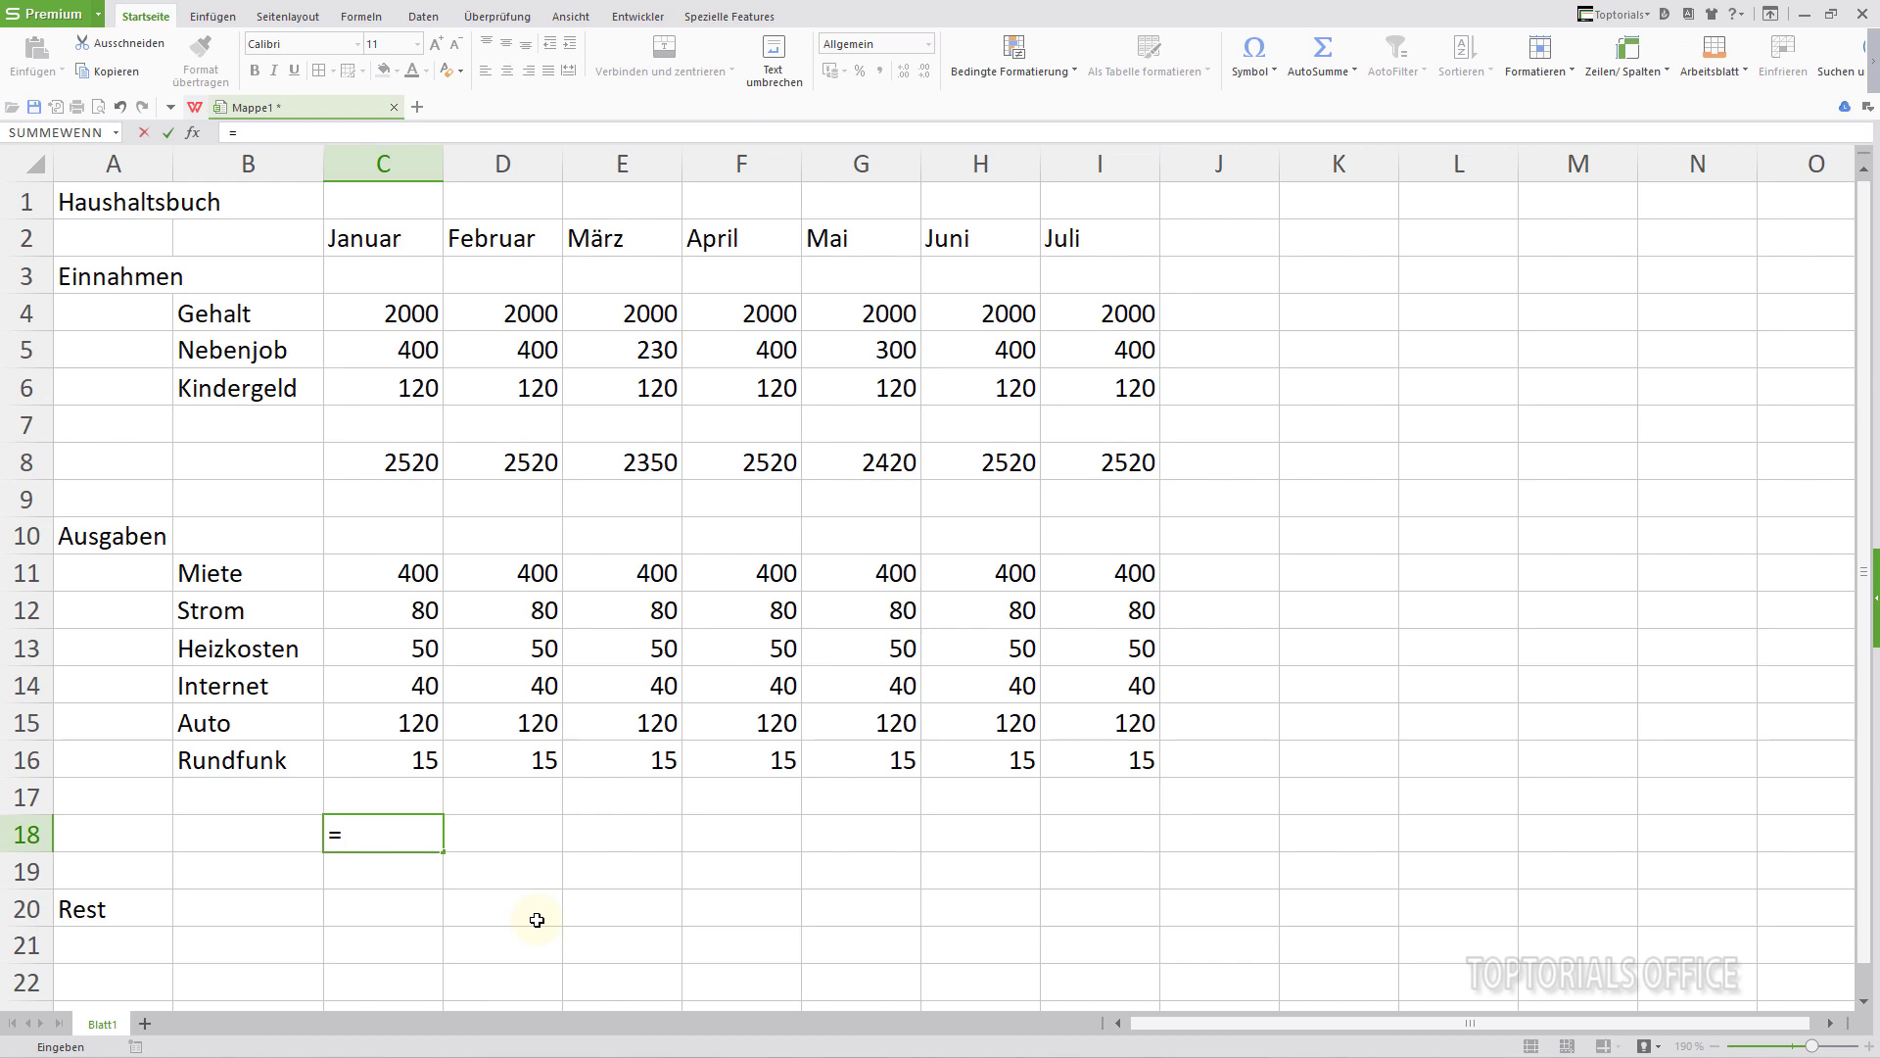
{"action": "type", "text": "summe("}
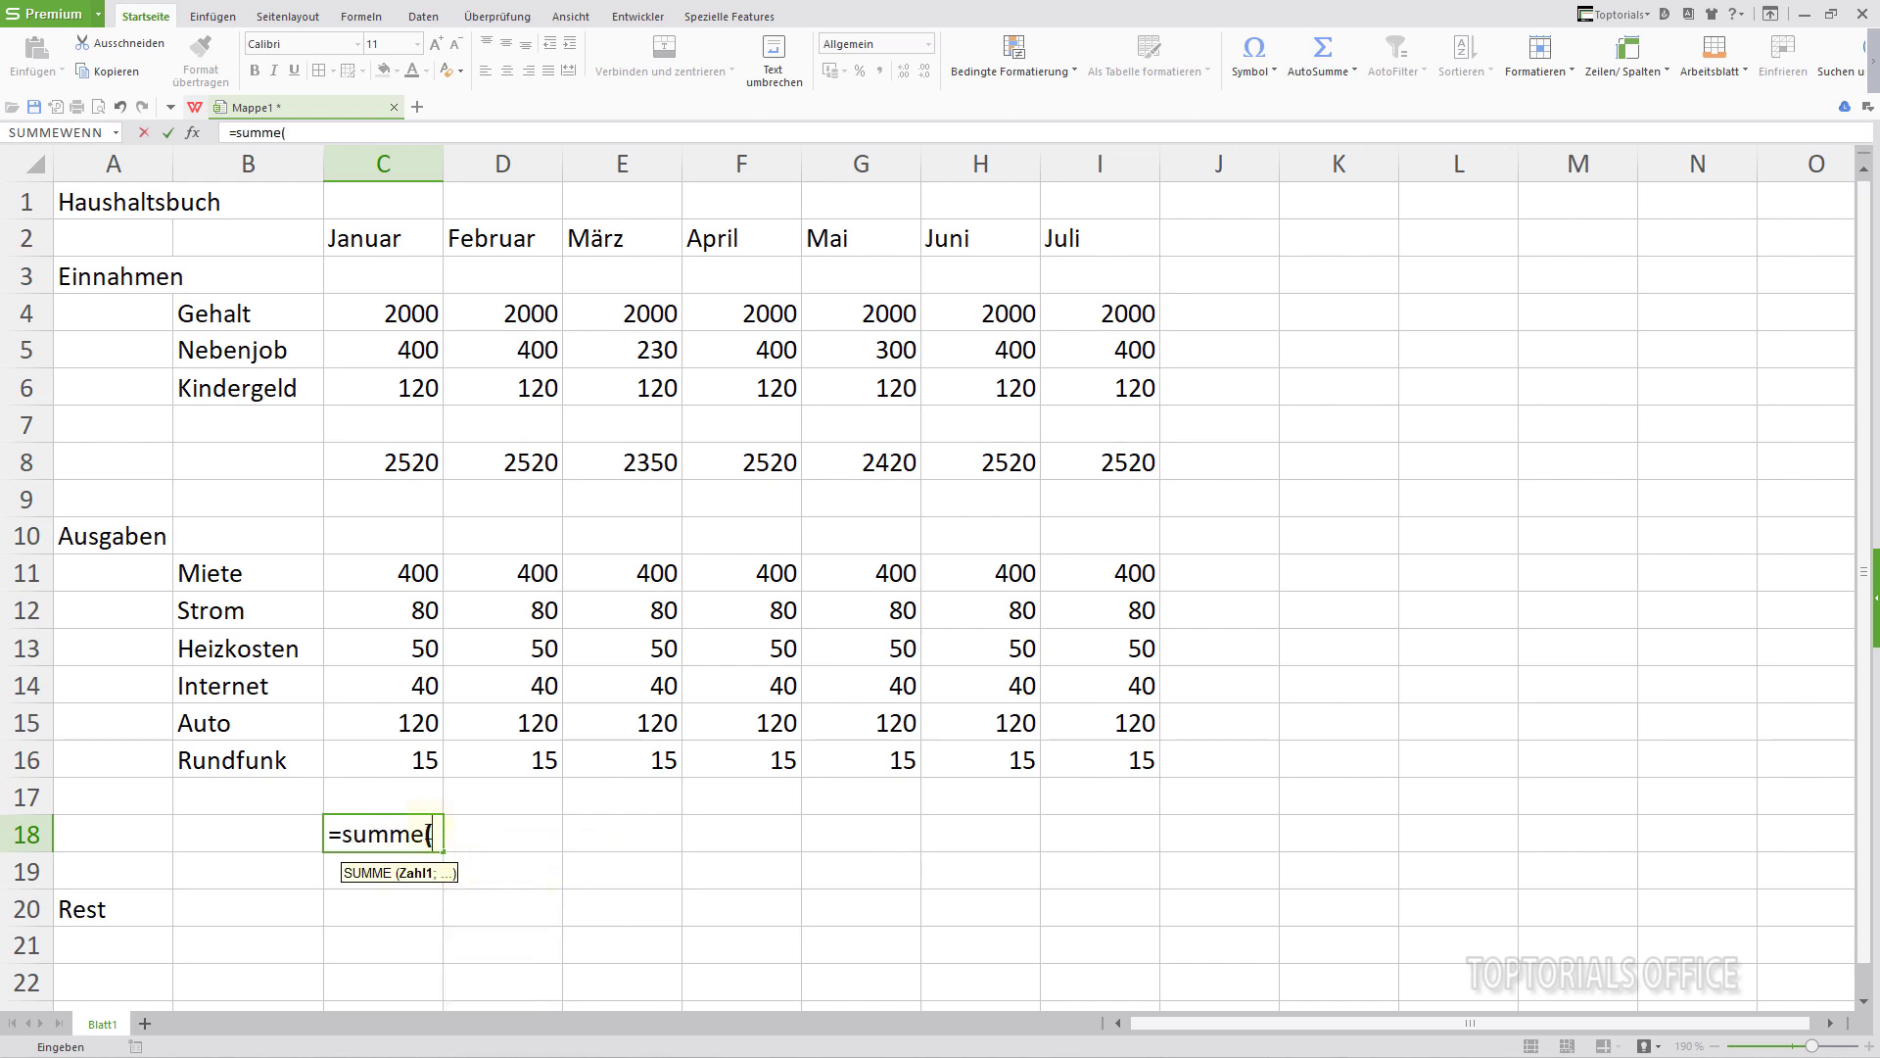
{"action": "left_click_drag", "start_coordinate": [427, 573], "coordinate": [428, 761]}
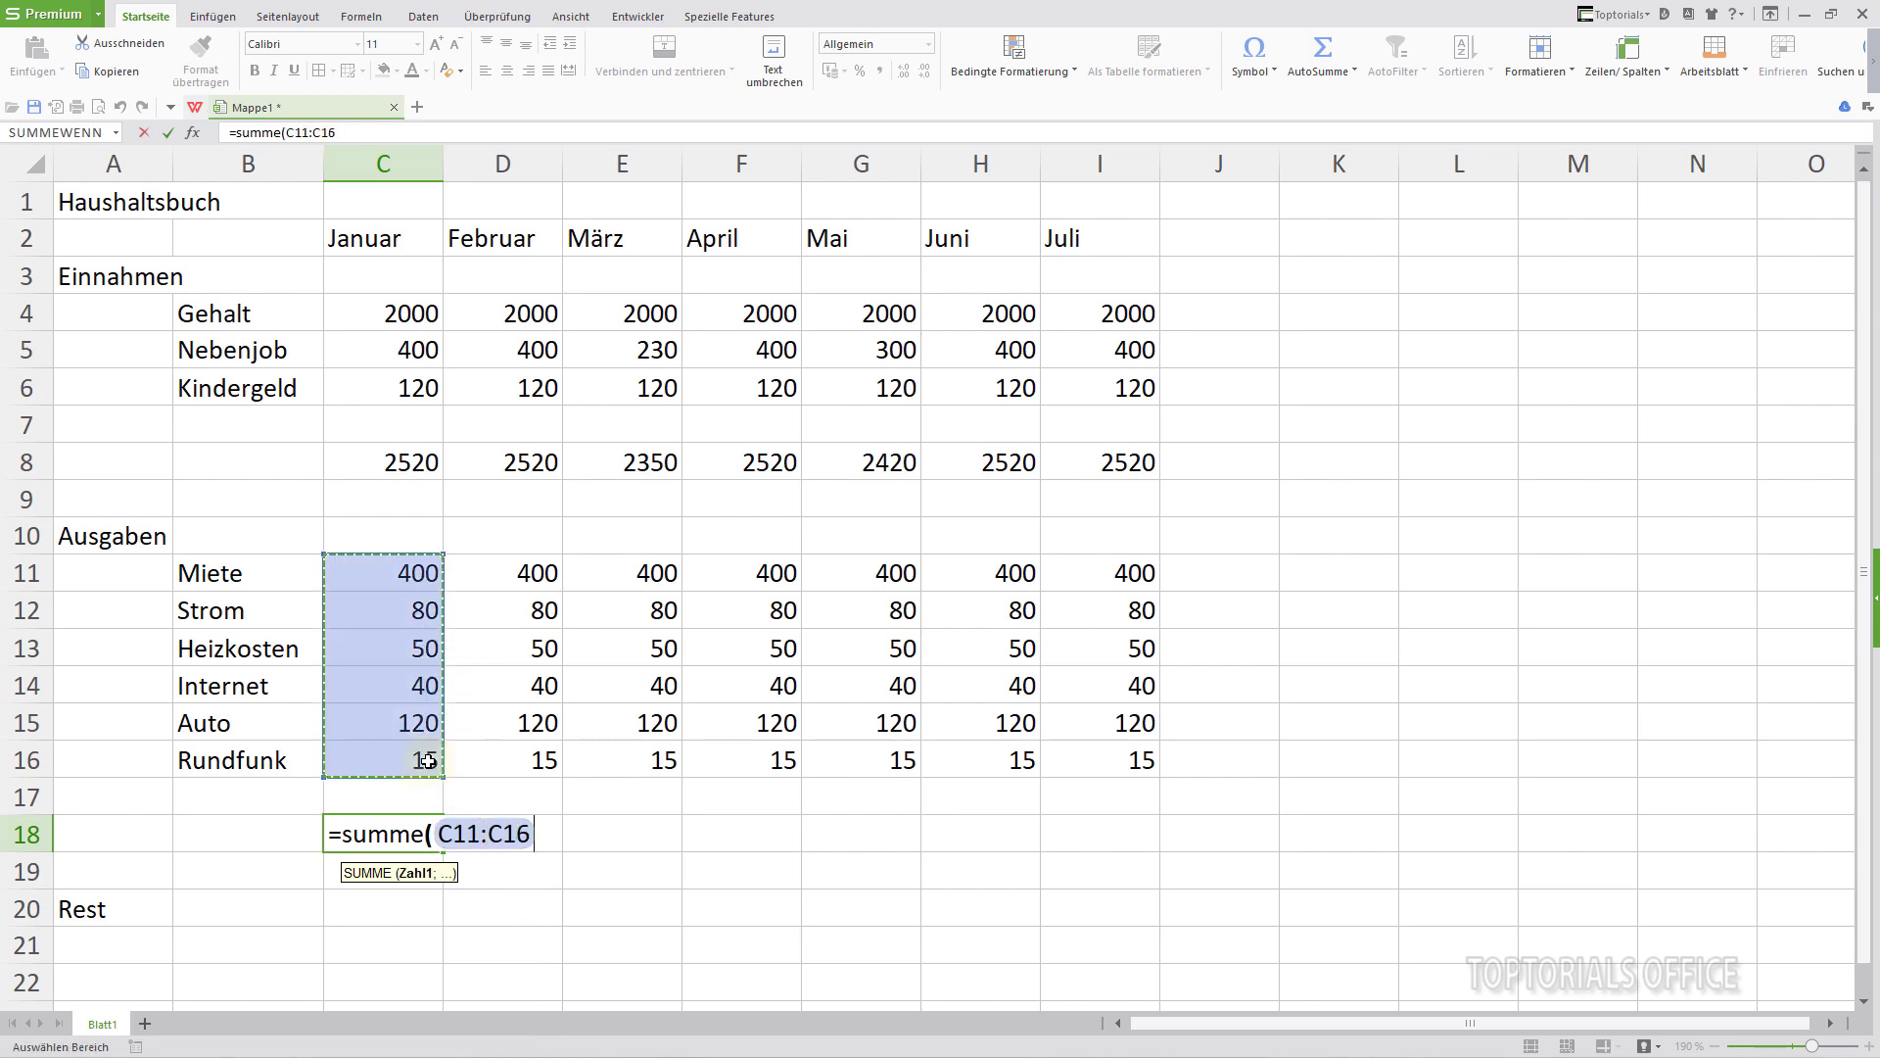
{"action": "type", "text": ")"}
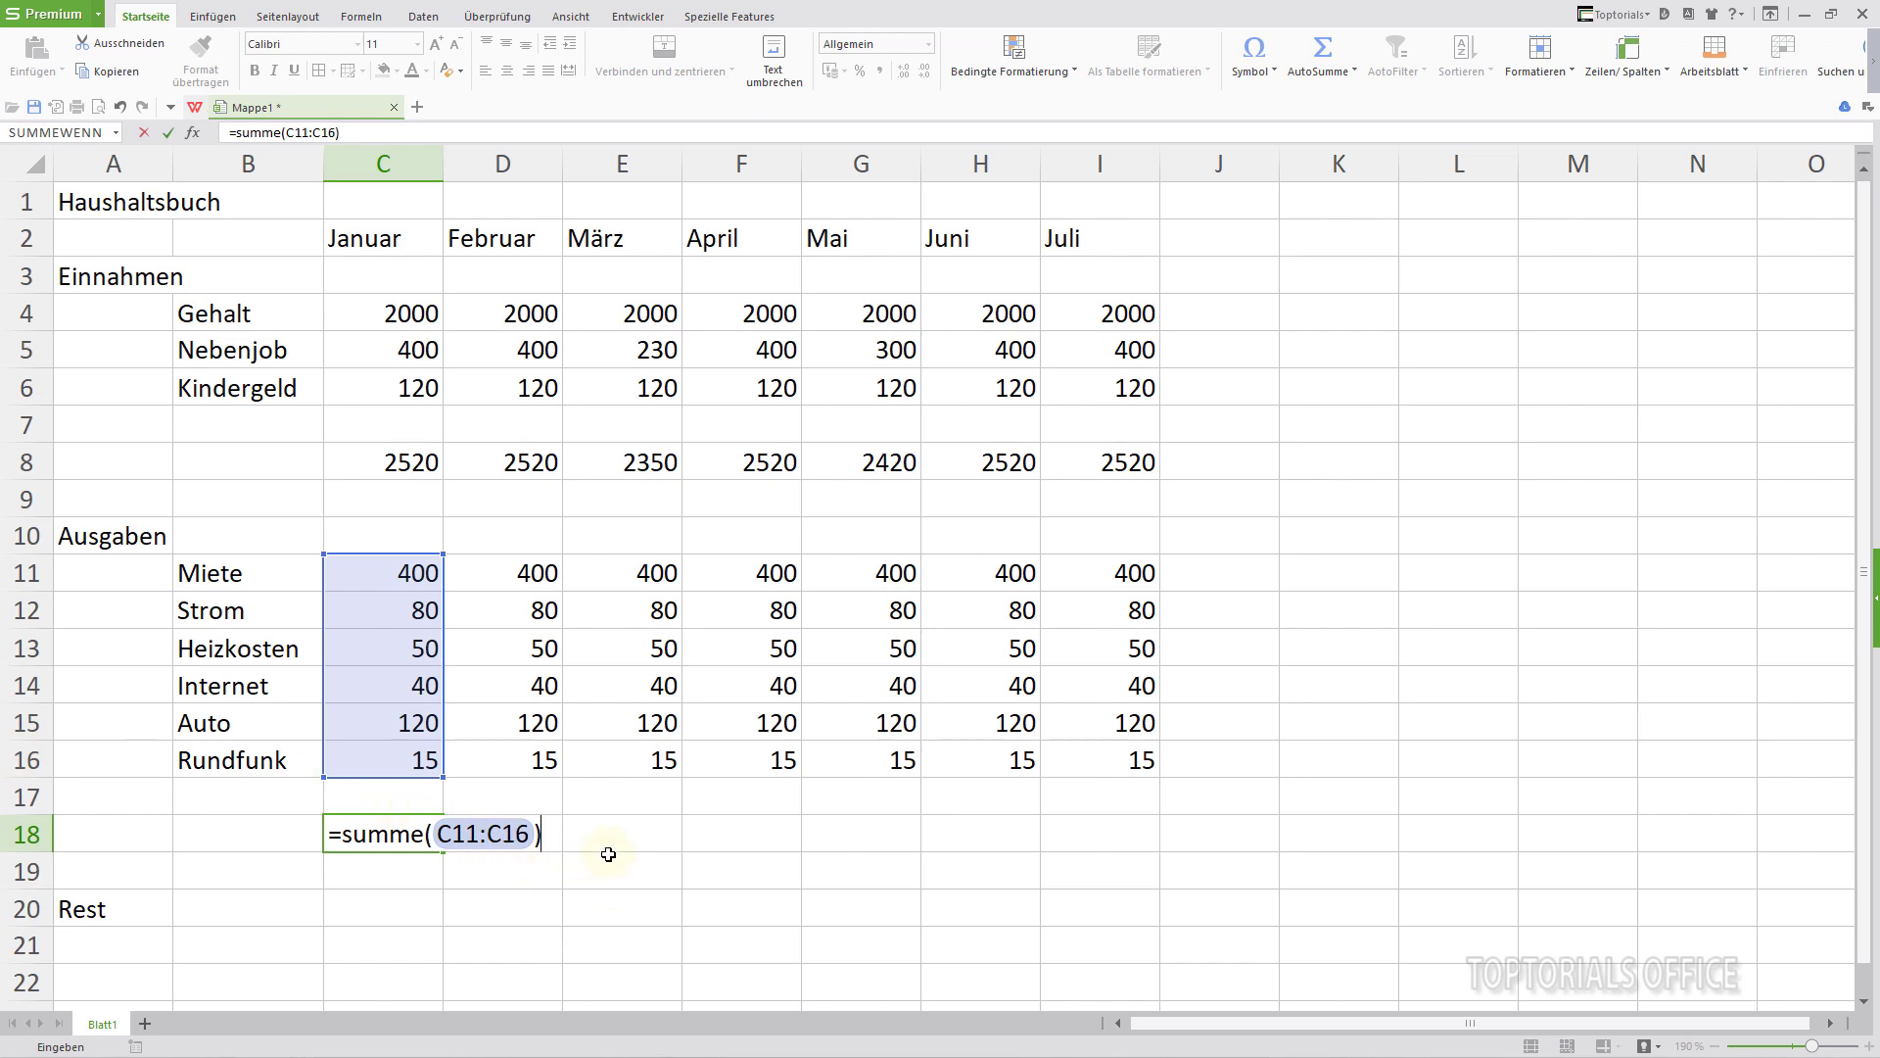
{"action": "key", "text": "Return"}
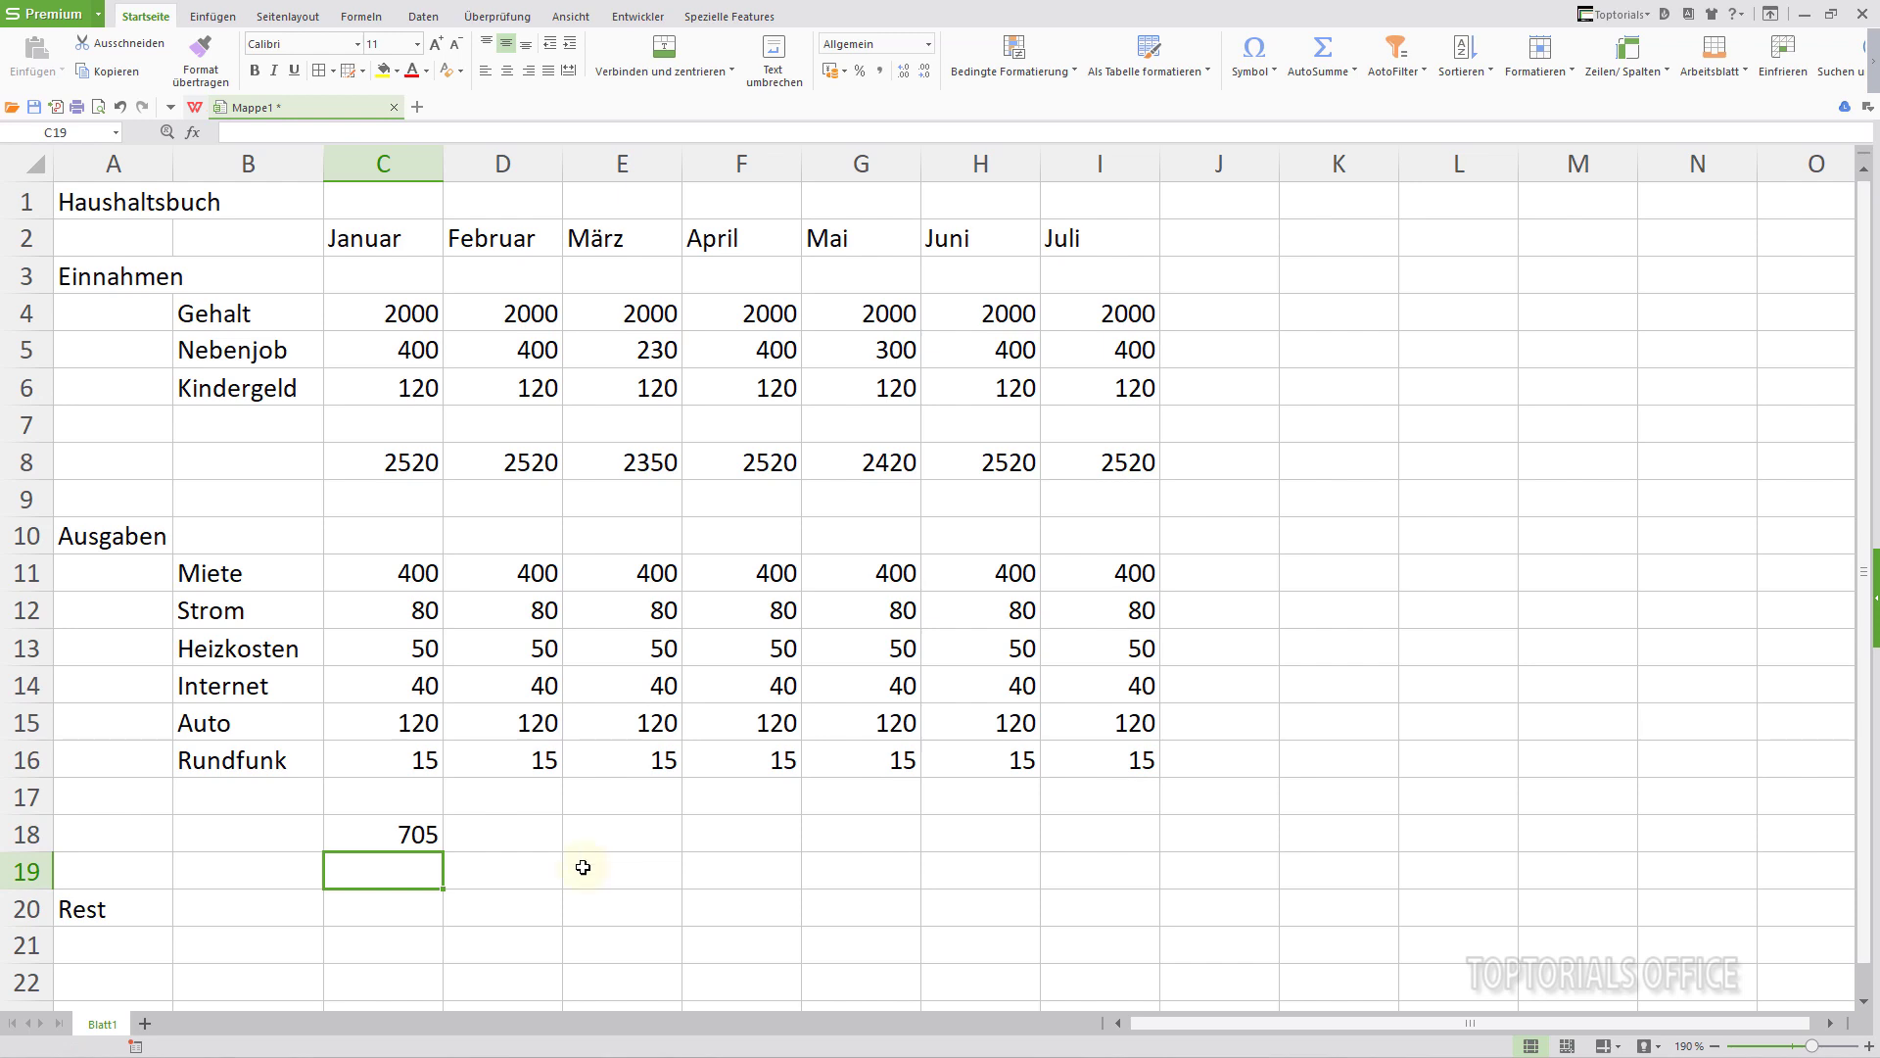
{"action": "left_click", "coordinate": [407, 835]}
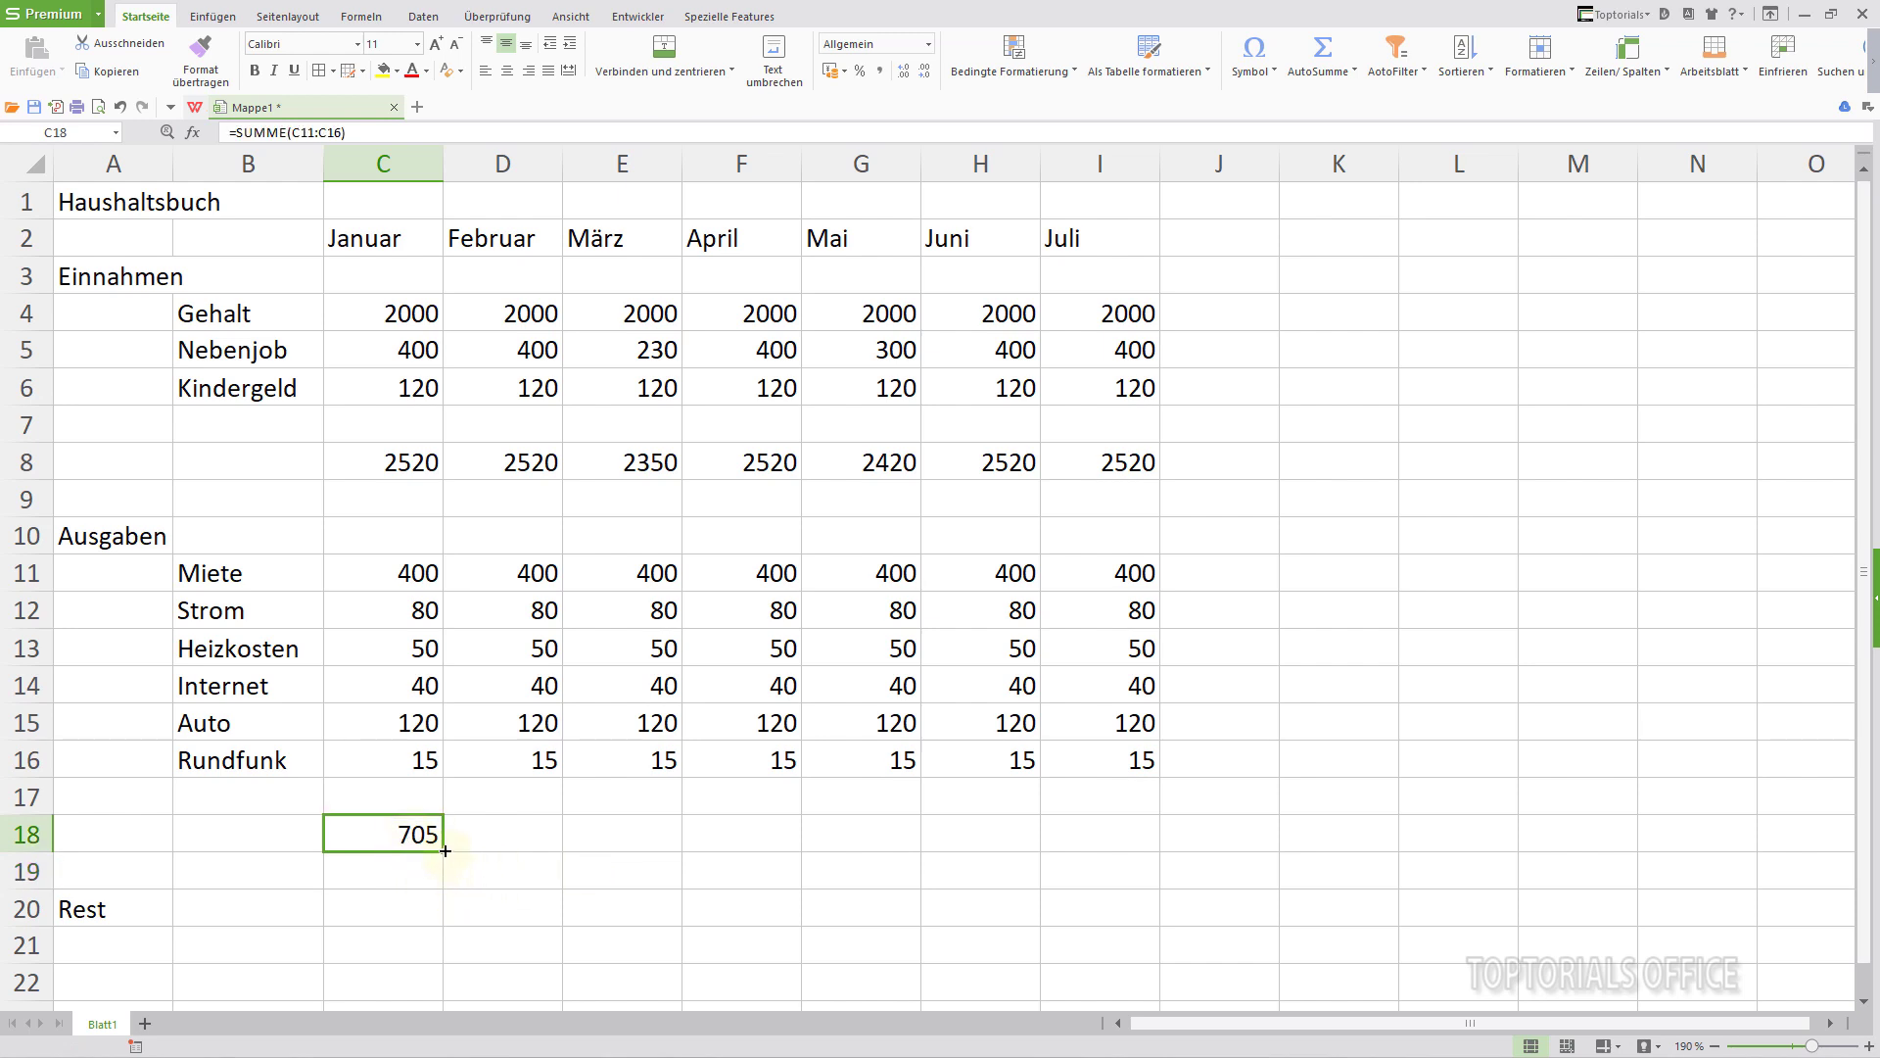
{"action": "left_click_drag", "start_coordinate": [481, 848], "coordinate": [1121, 844]}
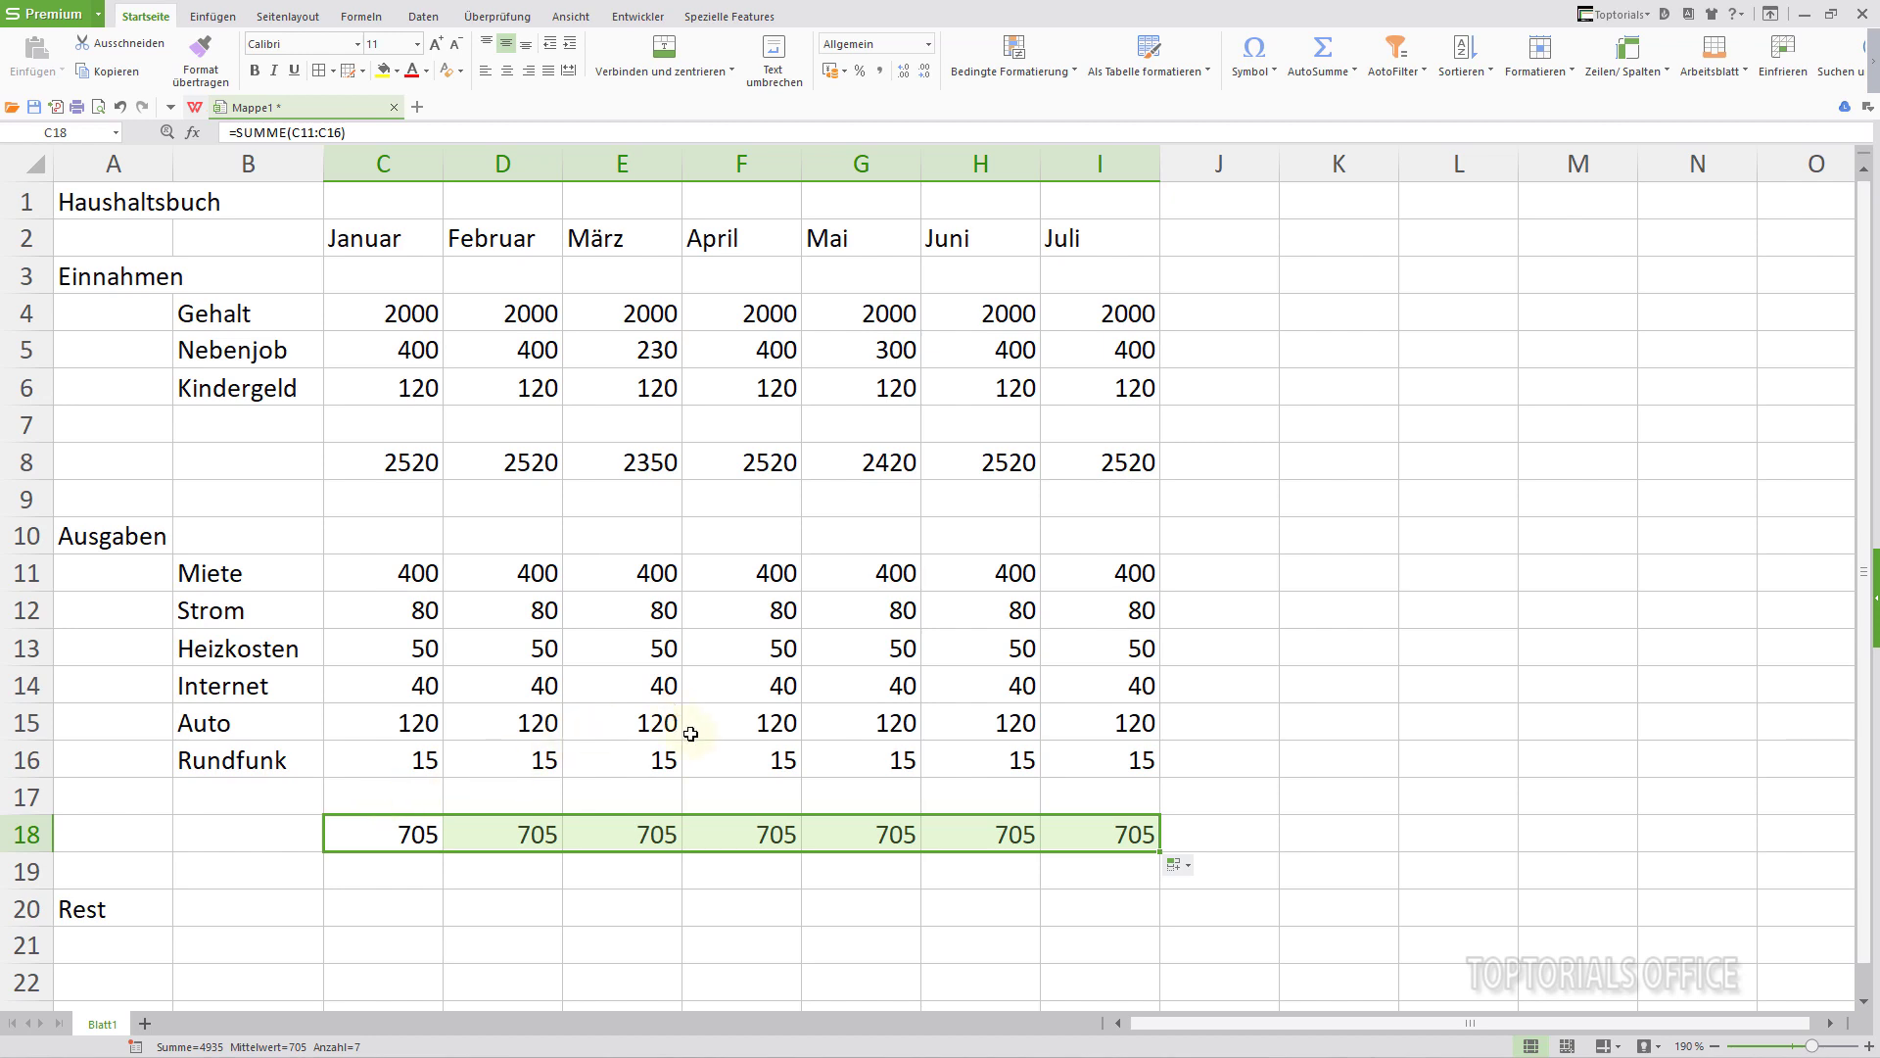
- Enter Auto costs of 200 in D15 for Februar and 400 in F15 for April
{"action": "left_click", "coordinate": [538, 727]}
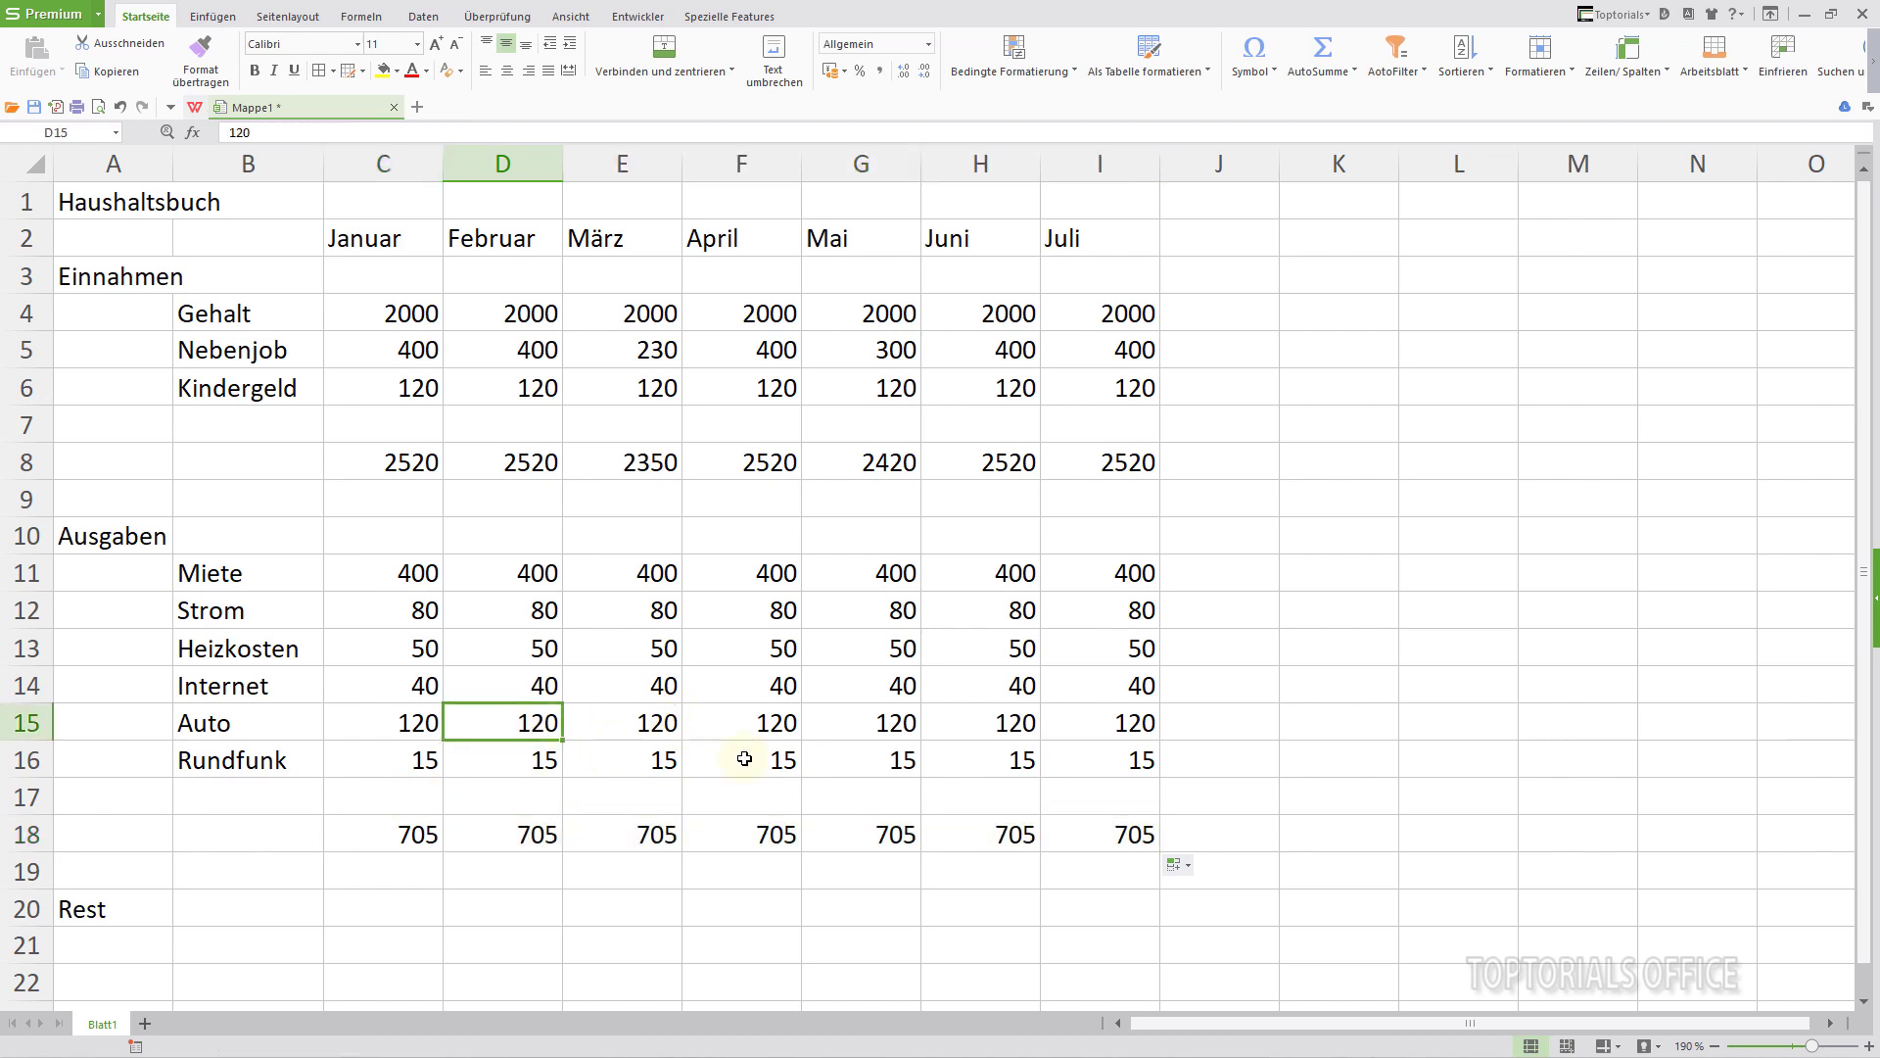
{"action": "type", "text": "200"}
{"action": "key", "text": "Tab"}
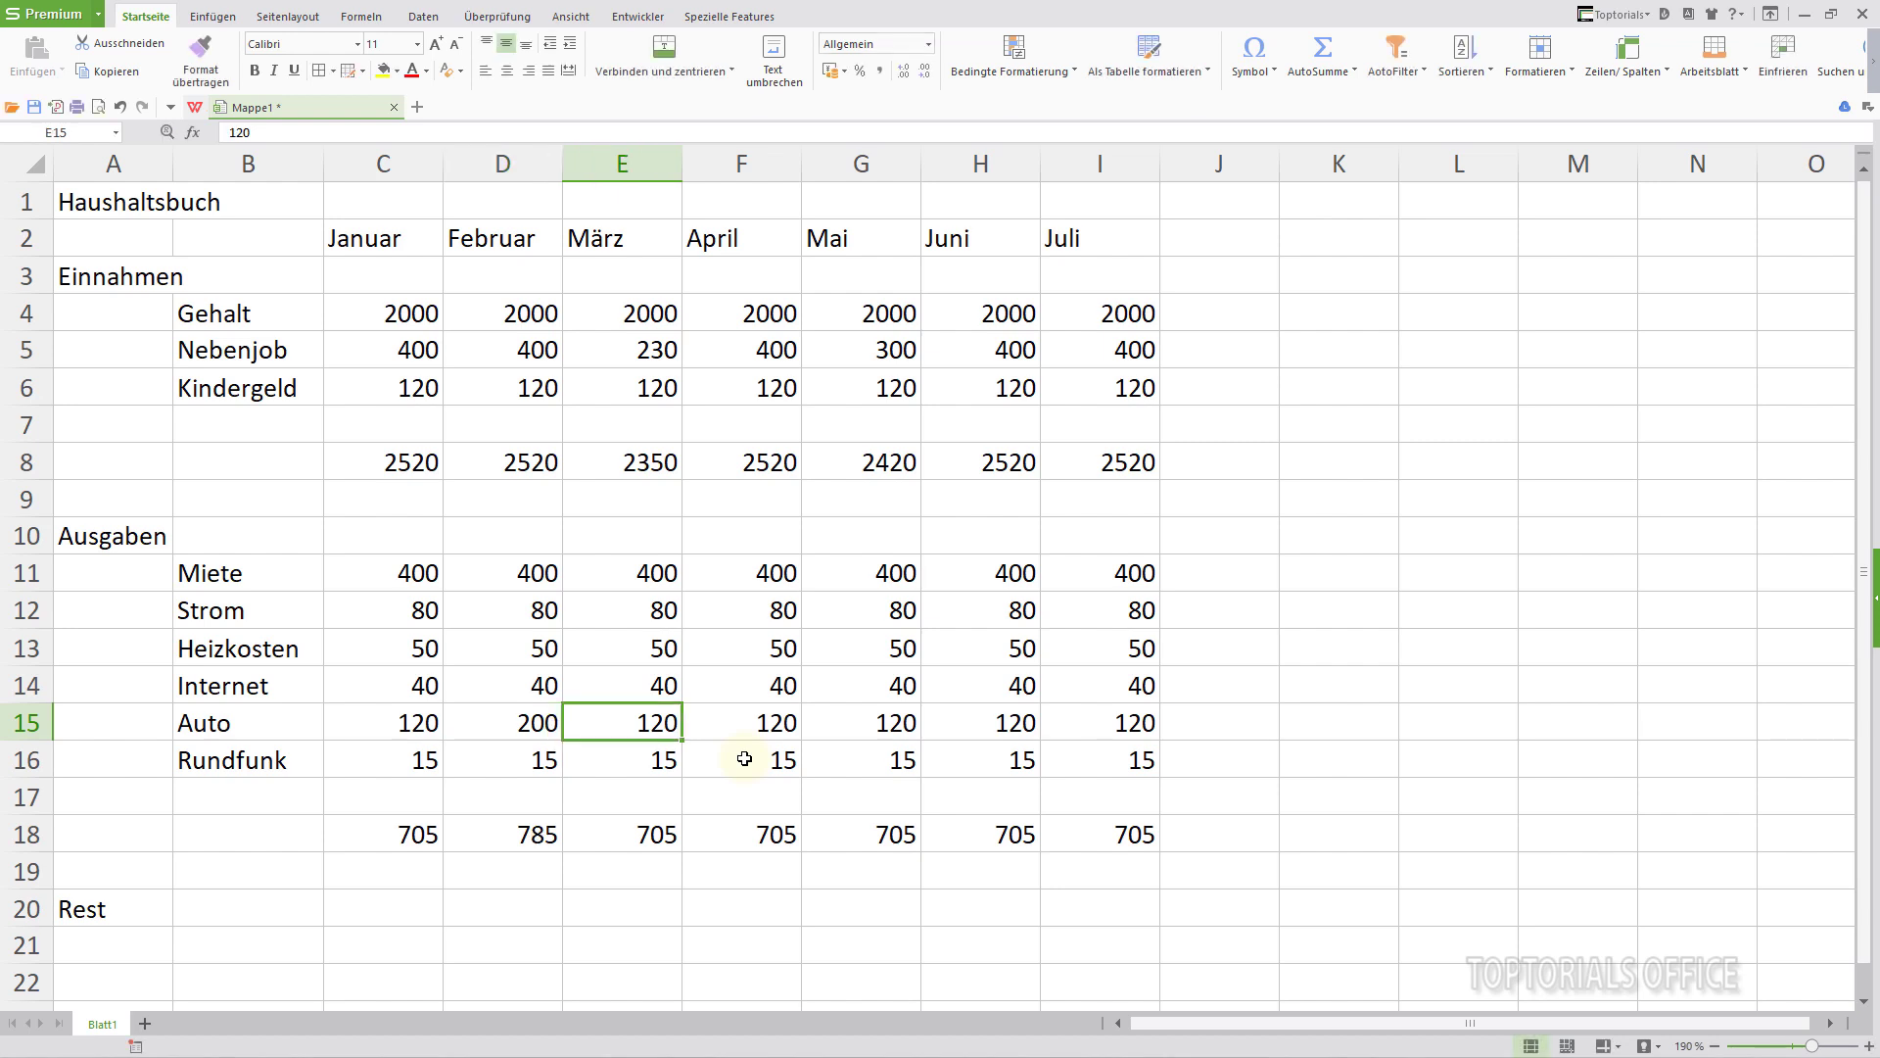
{"action": "key", "text": "Tab"}
{"action": "type", "text": "400"}
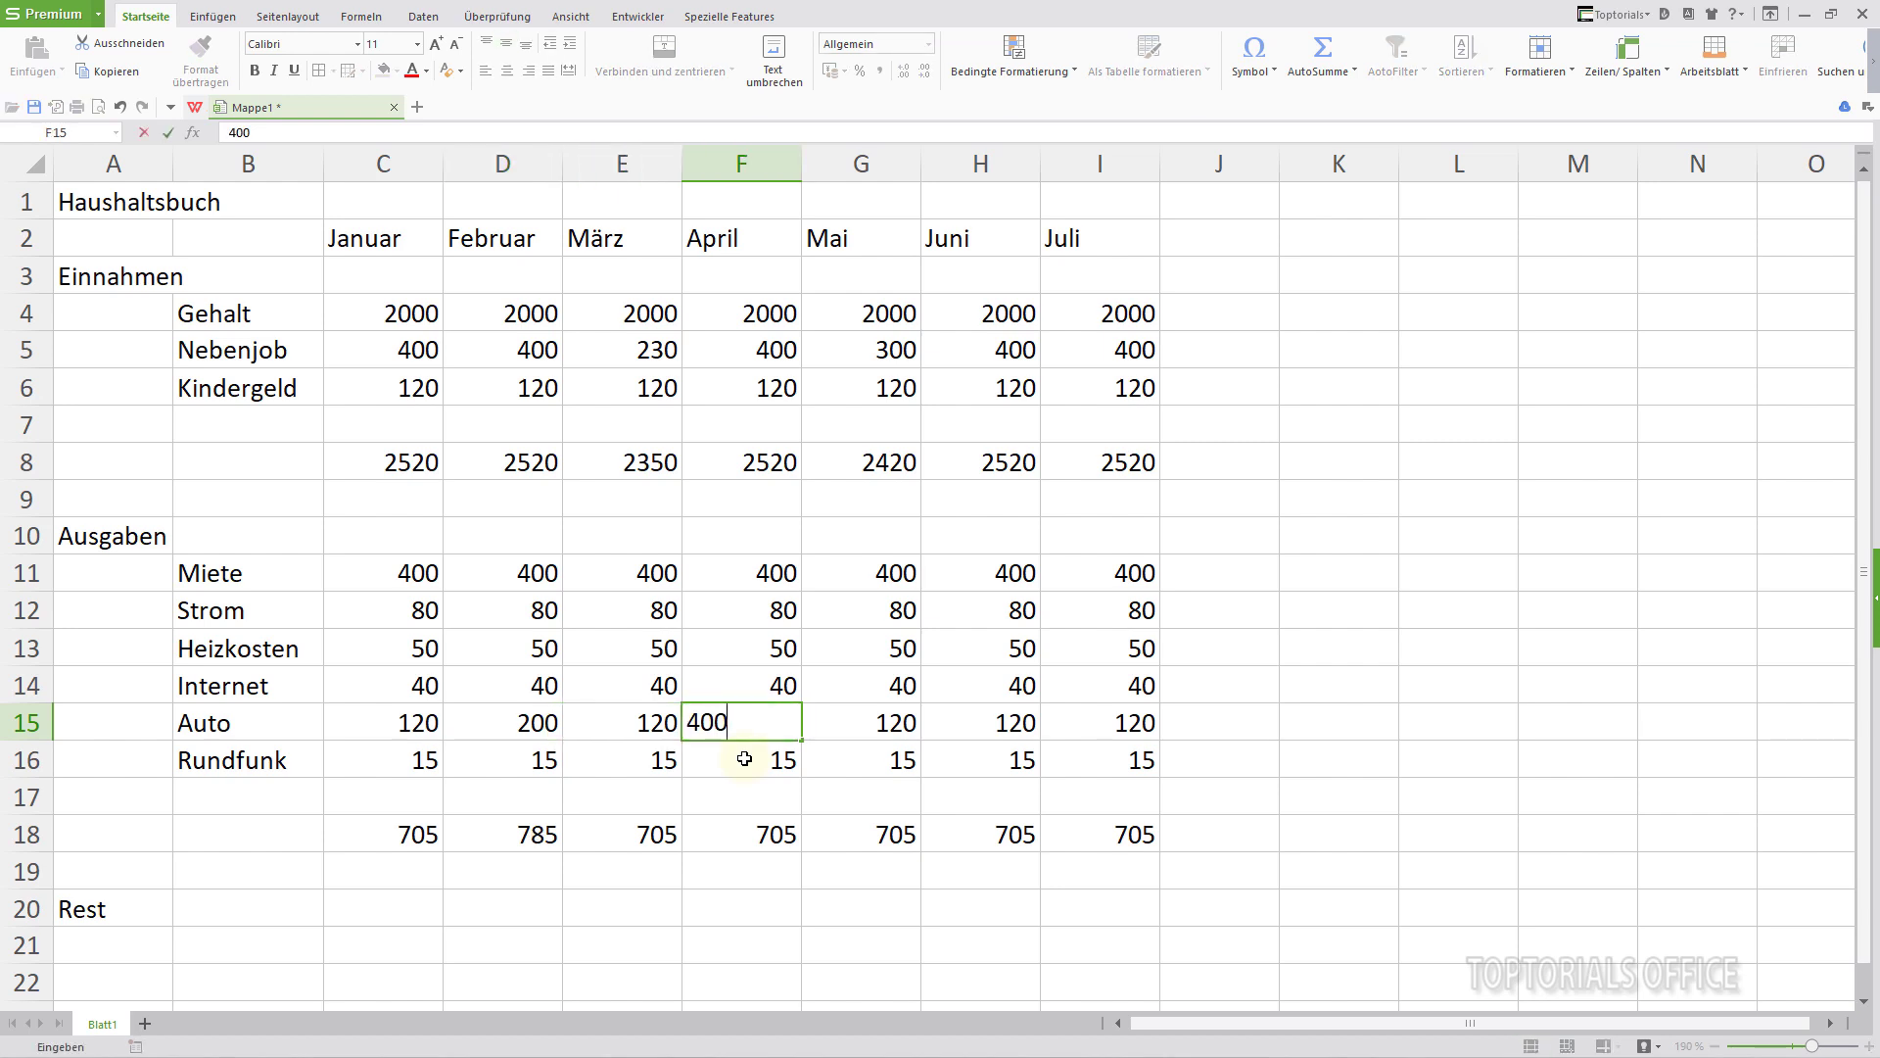
{"action": "key", "text": "Return"}
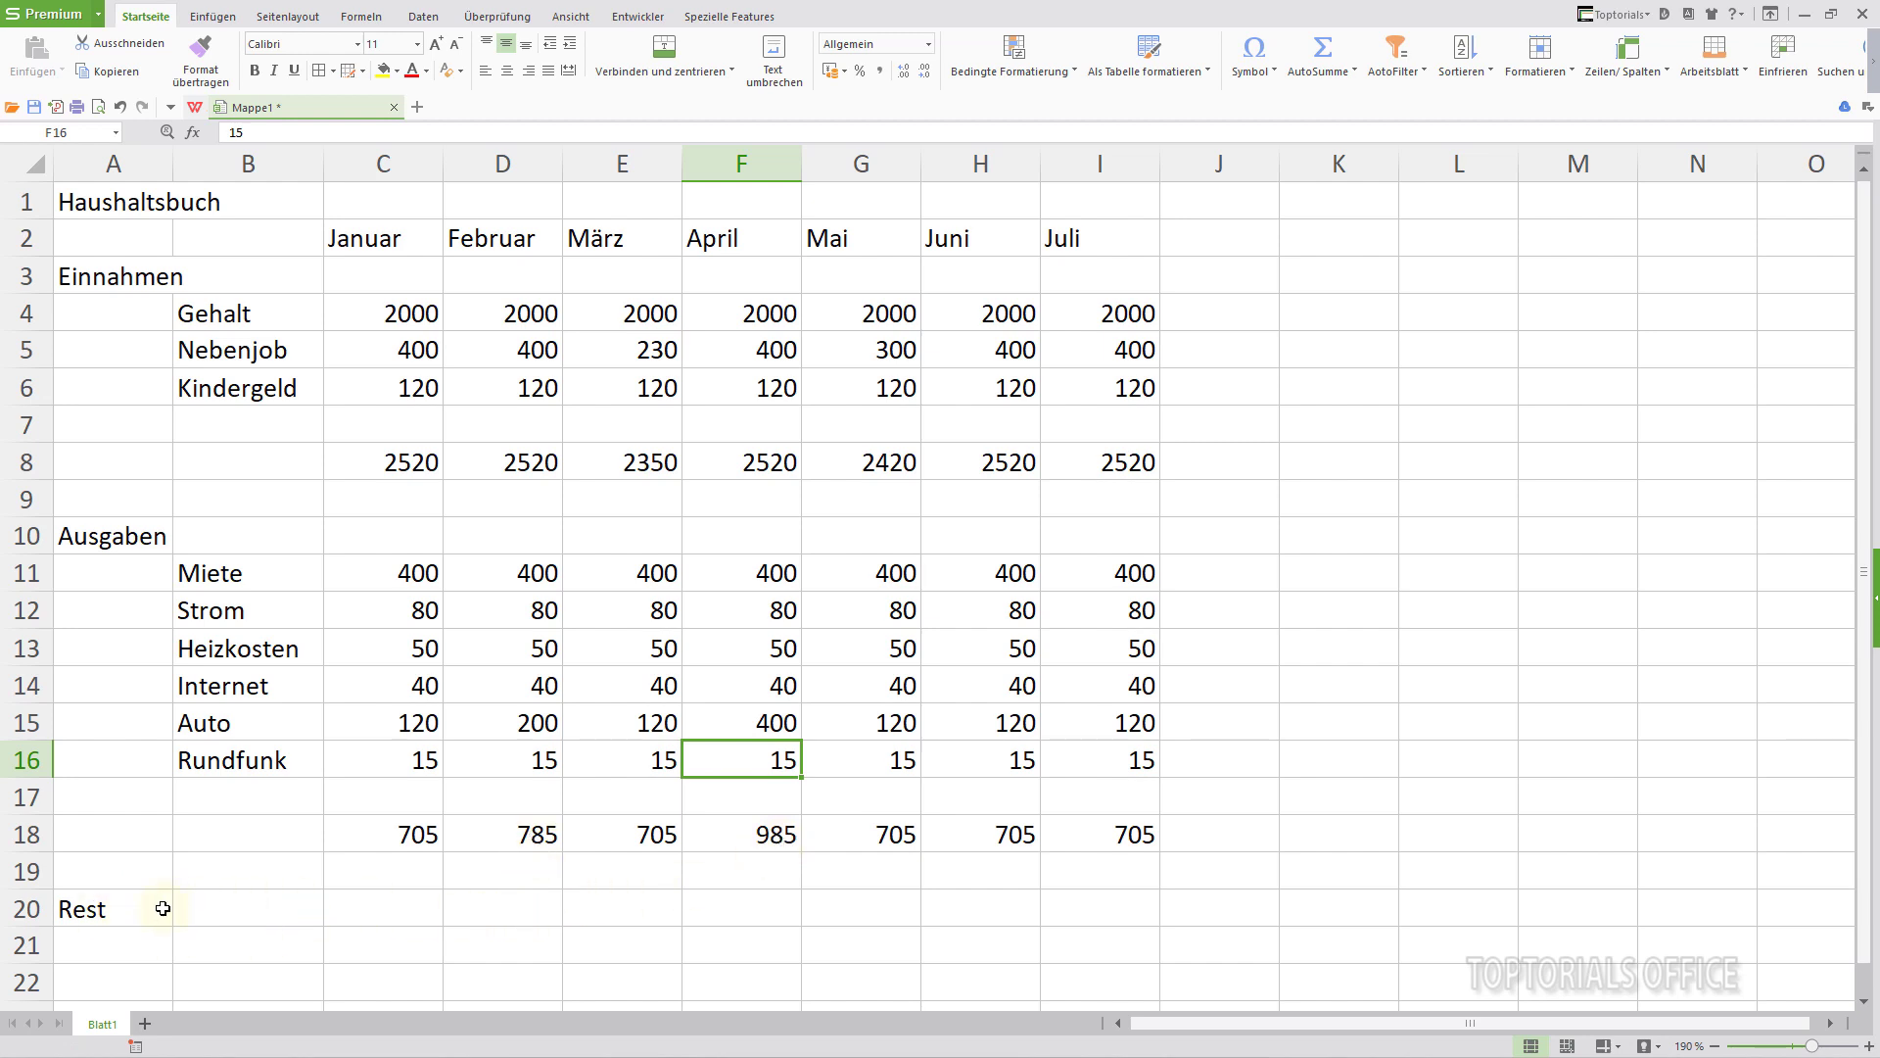
{"action": "left_click", "coordinate": [402, 909]}
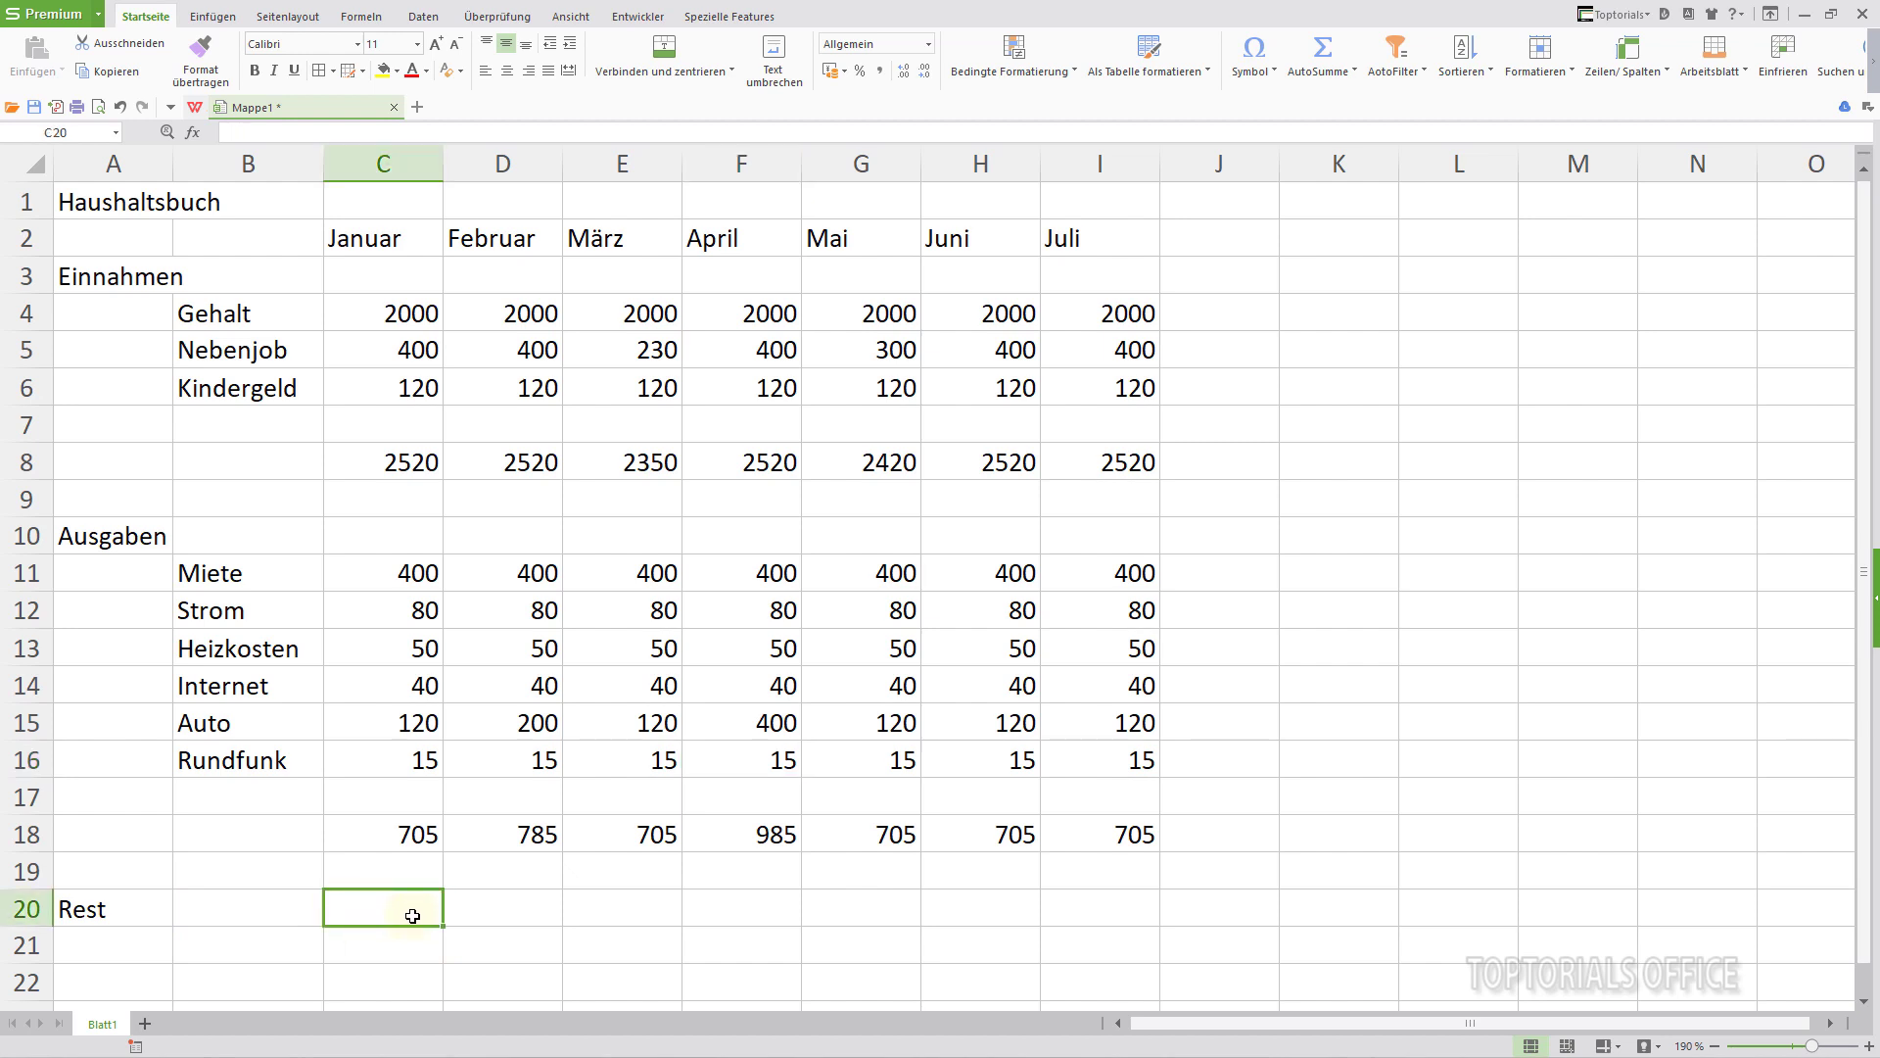
- Enter =C8-C18 in C20 and fill it across to I20 for each month's Rest
{"action": "type", "text": "="}
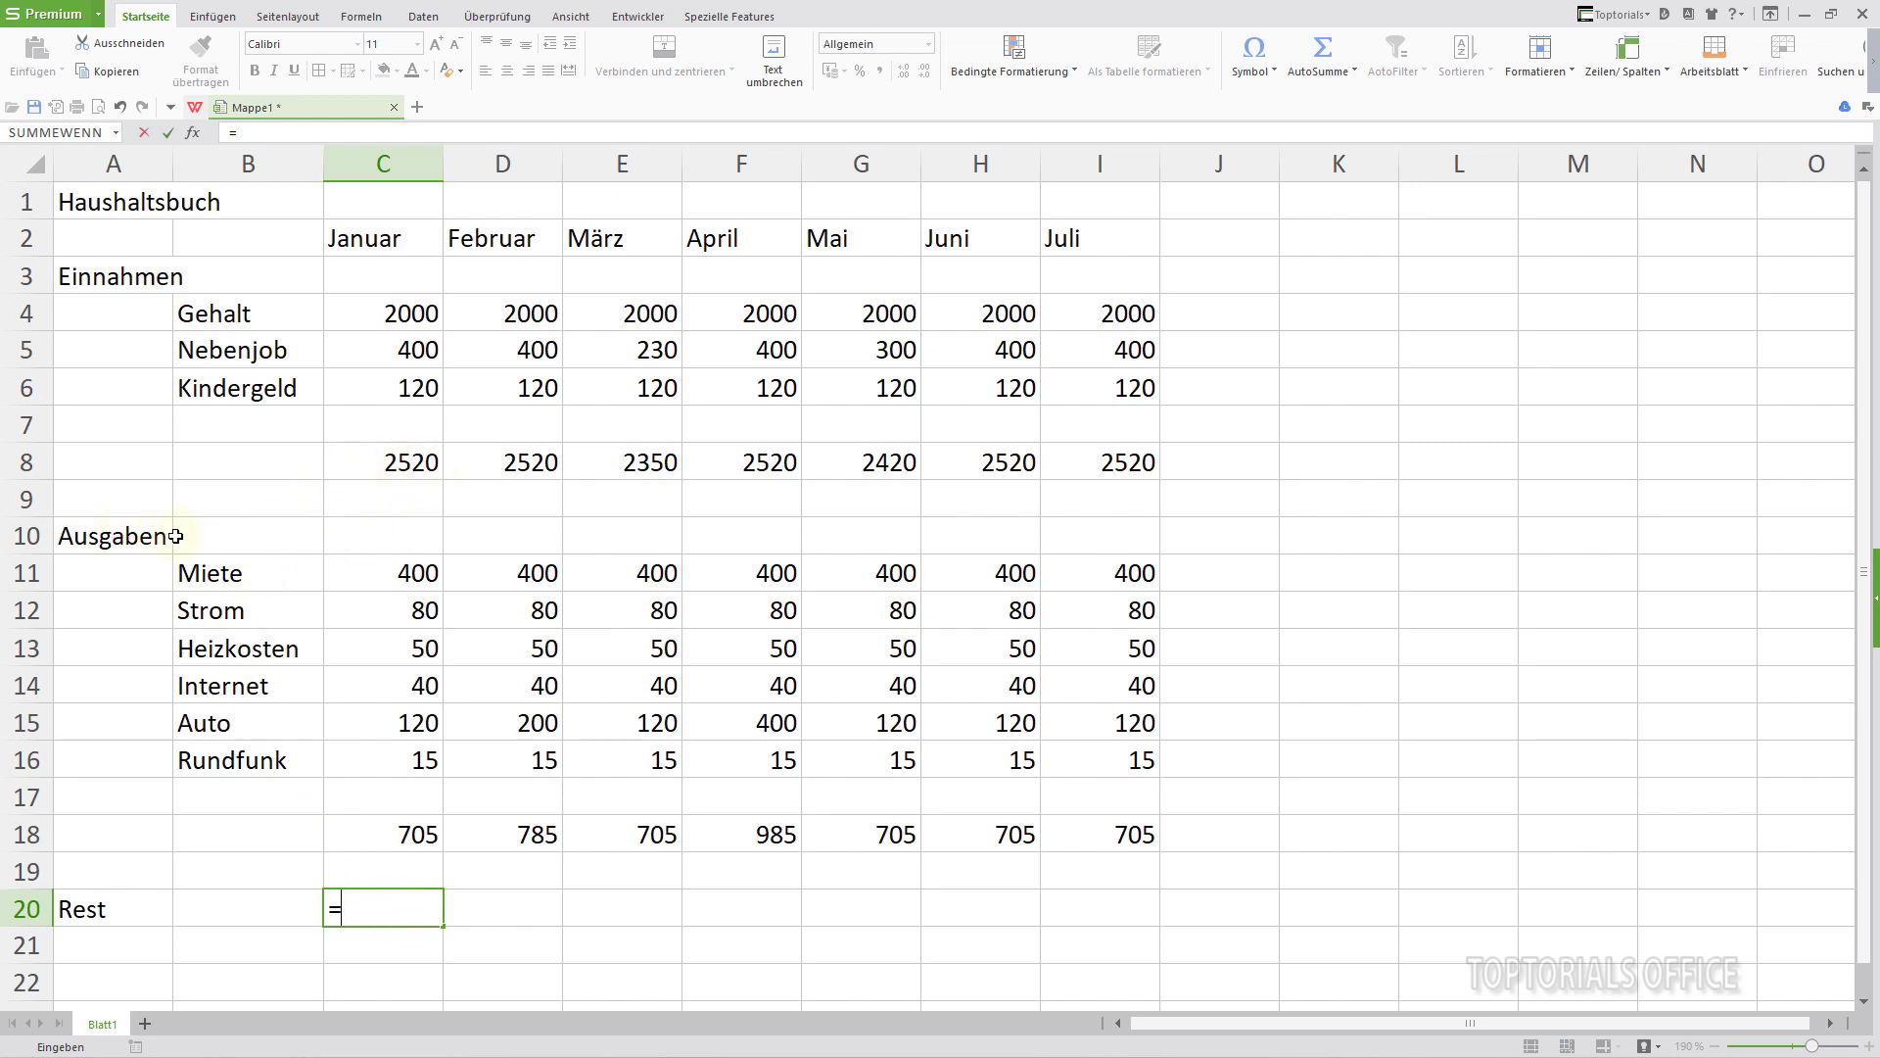
{"action": "left_click", "coordinate": [410, 461]}
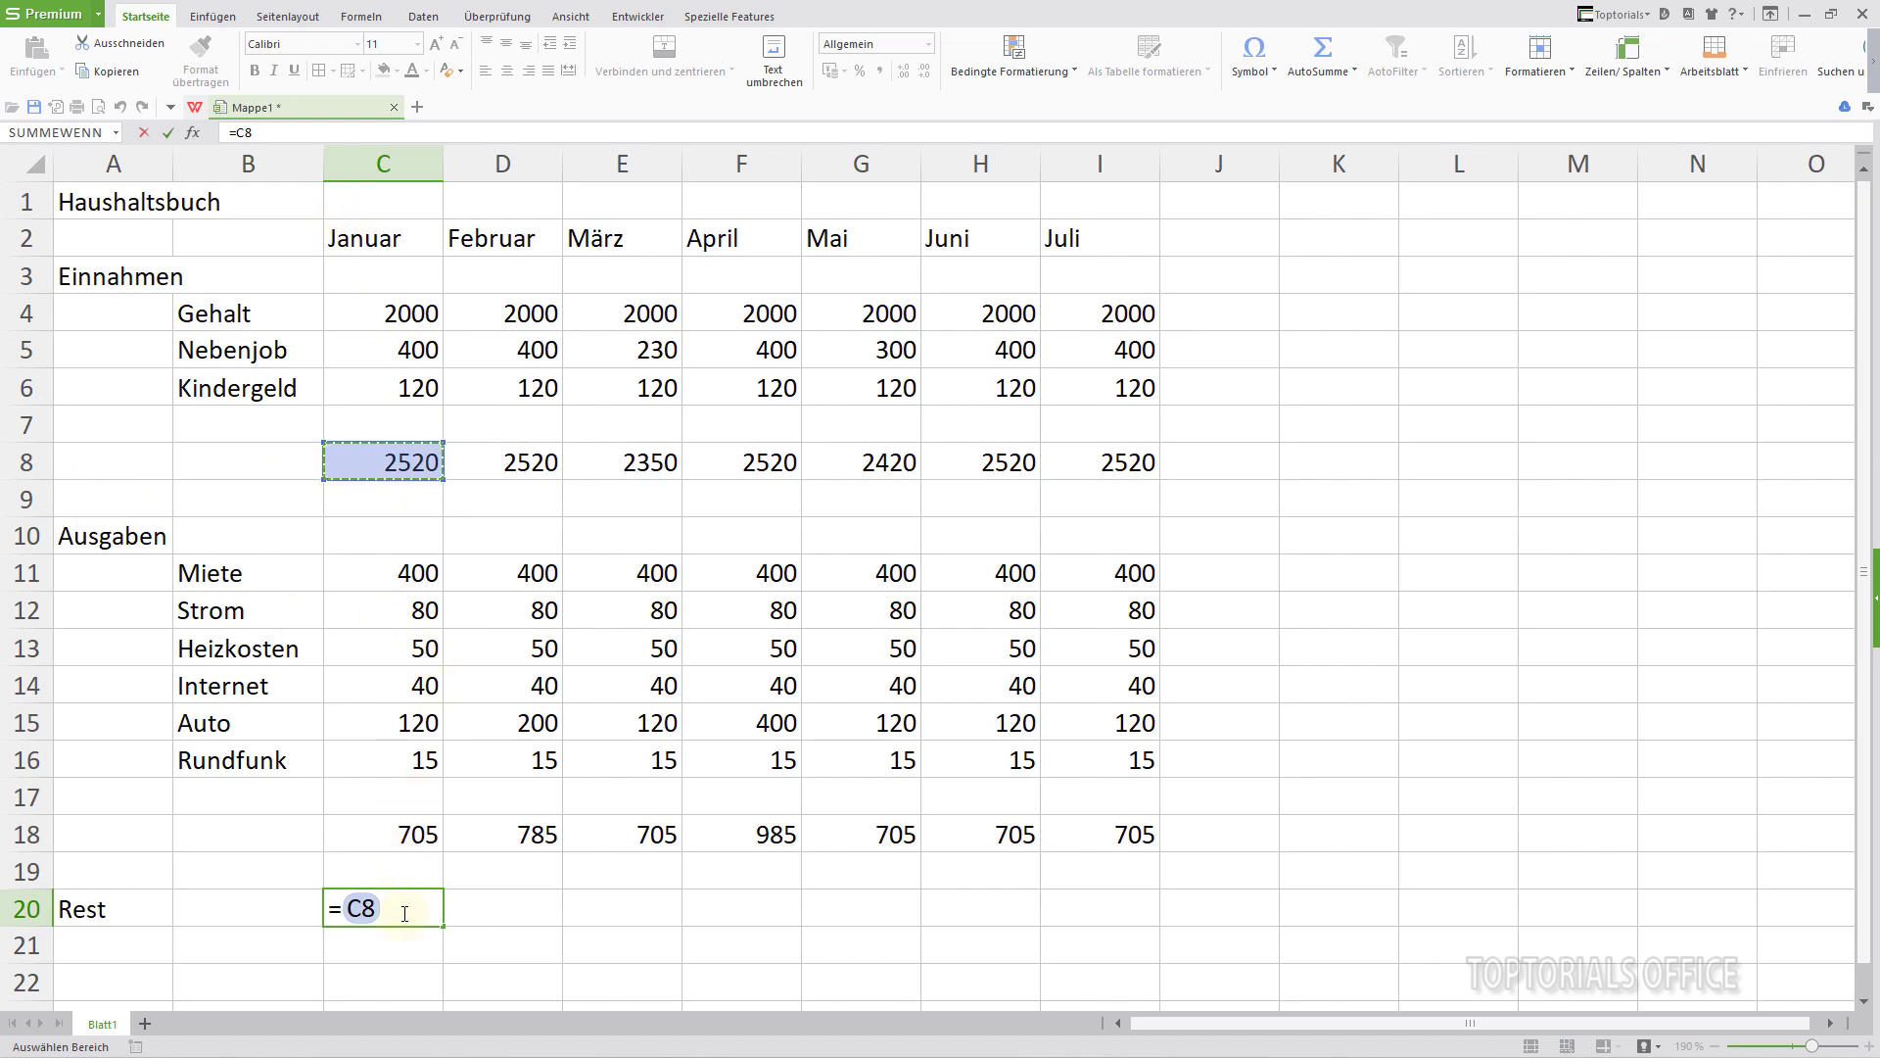
{"action": "type", "text": "-"}
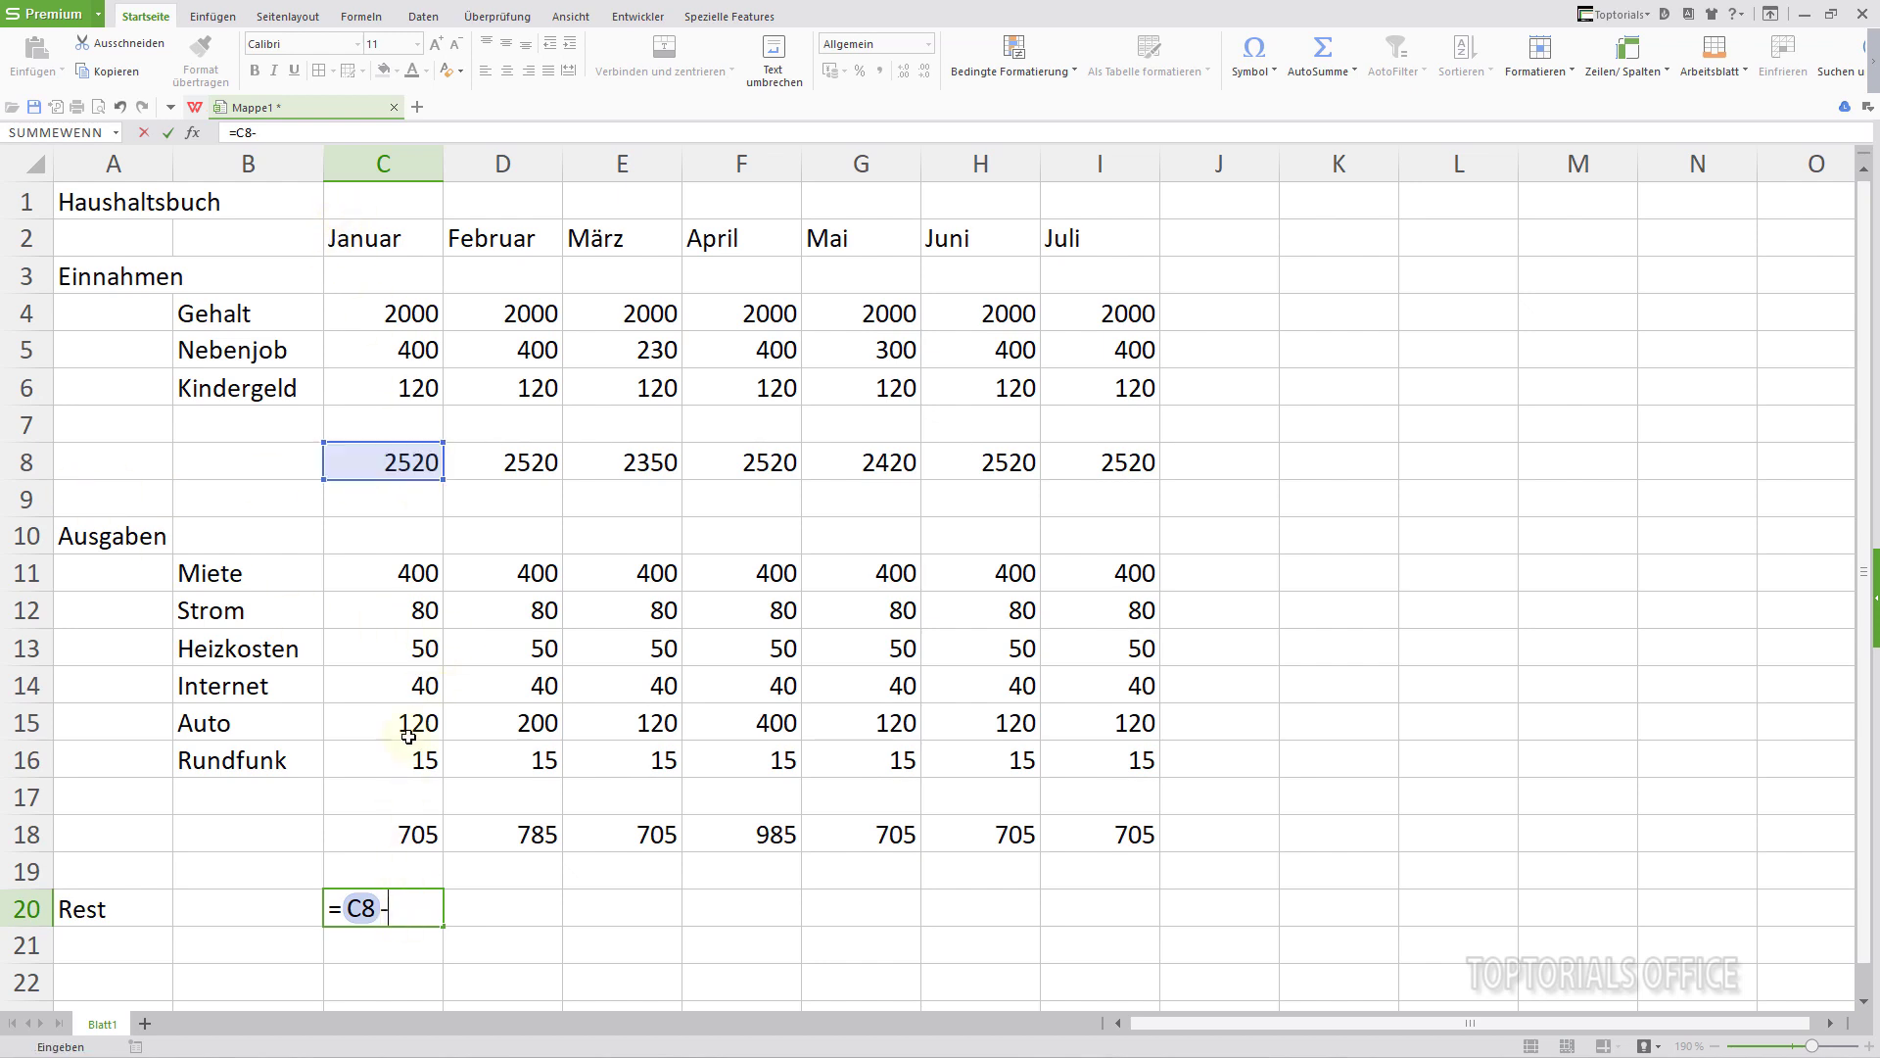
{"action": "left_click", "coordinate": [401, 834]}
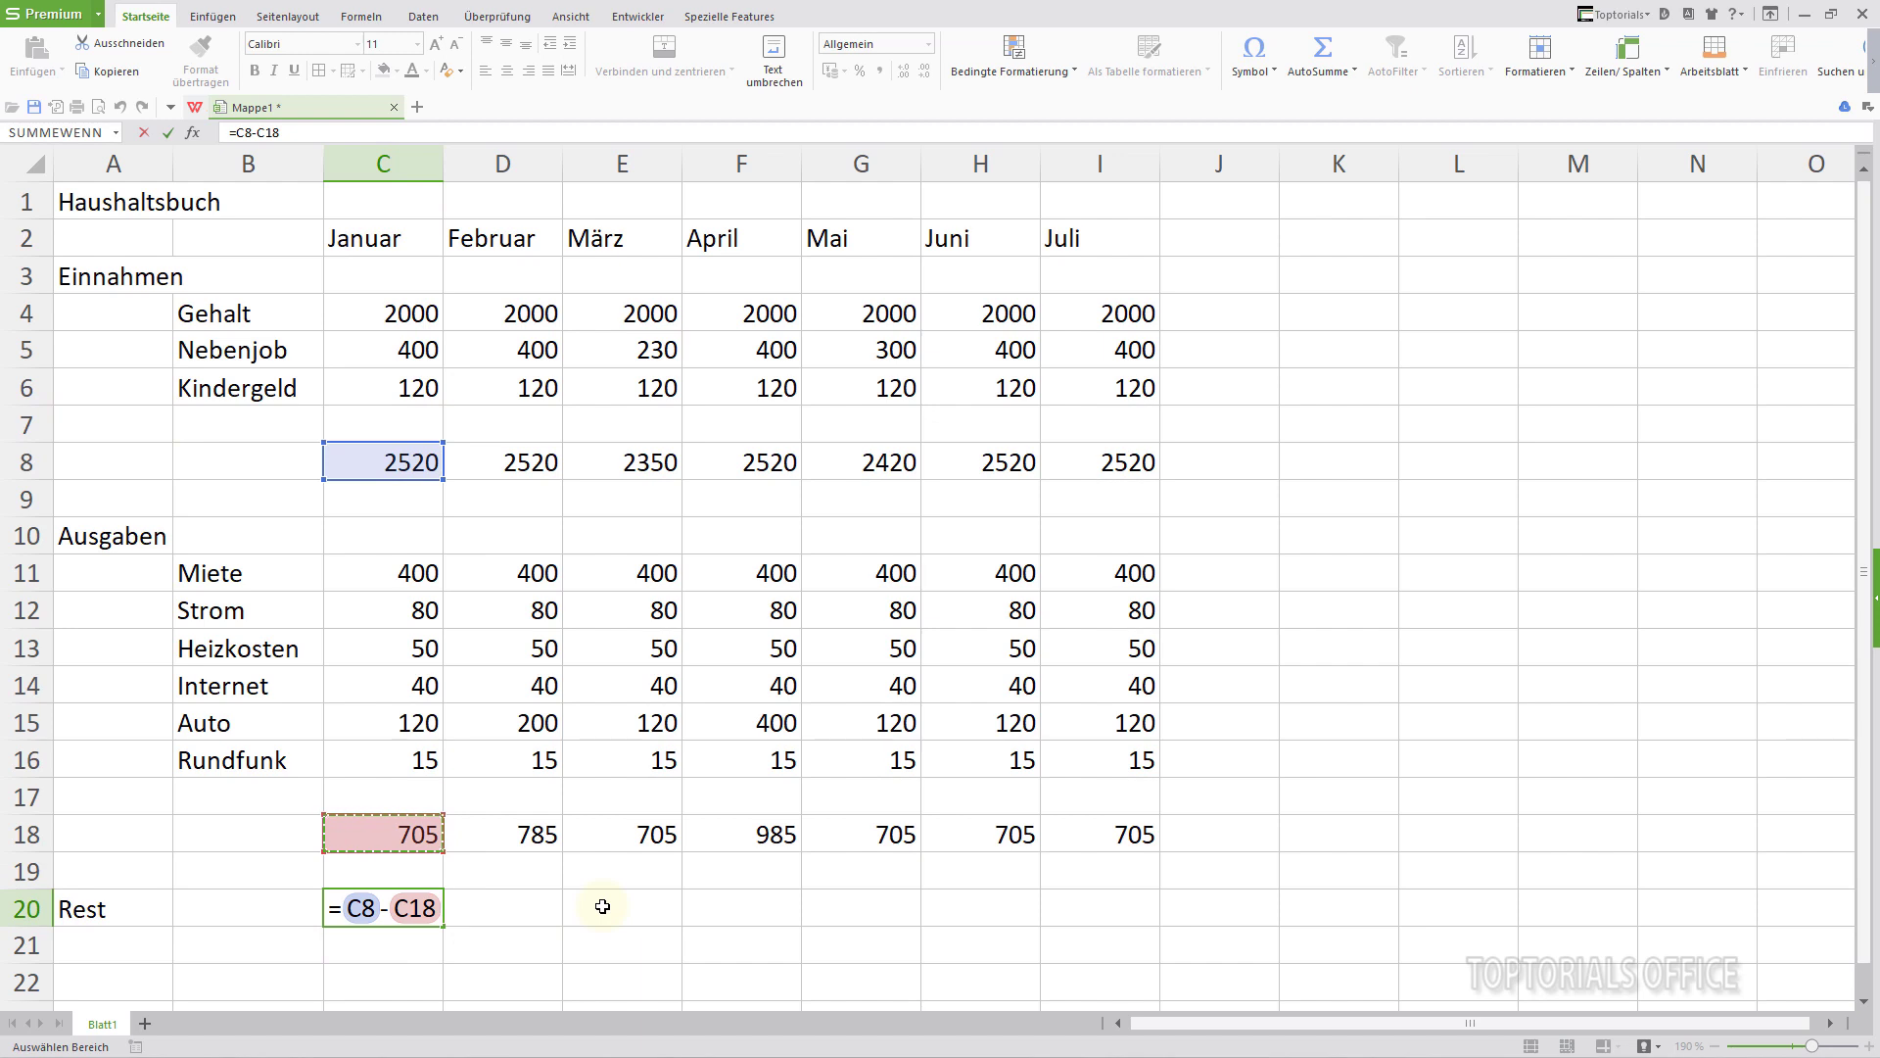
{"action": "key", "text": "Return"}
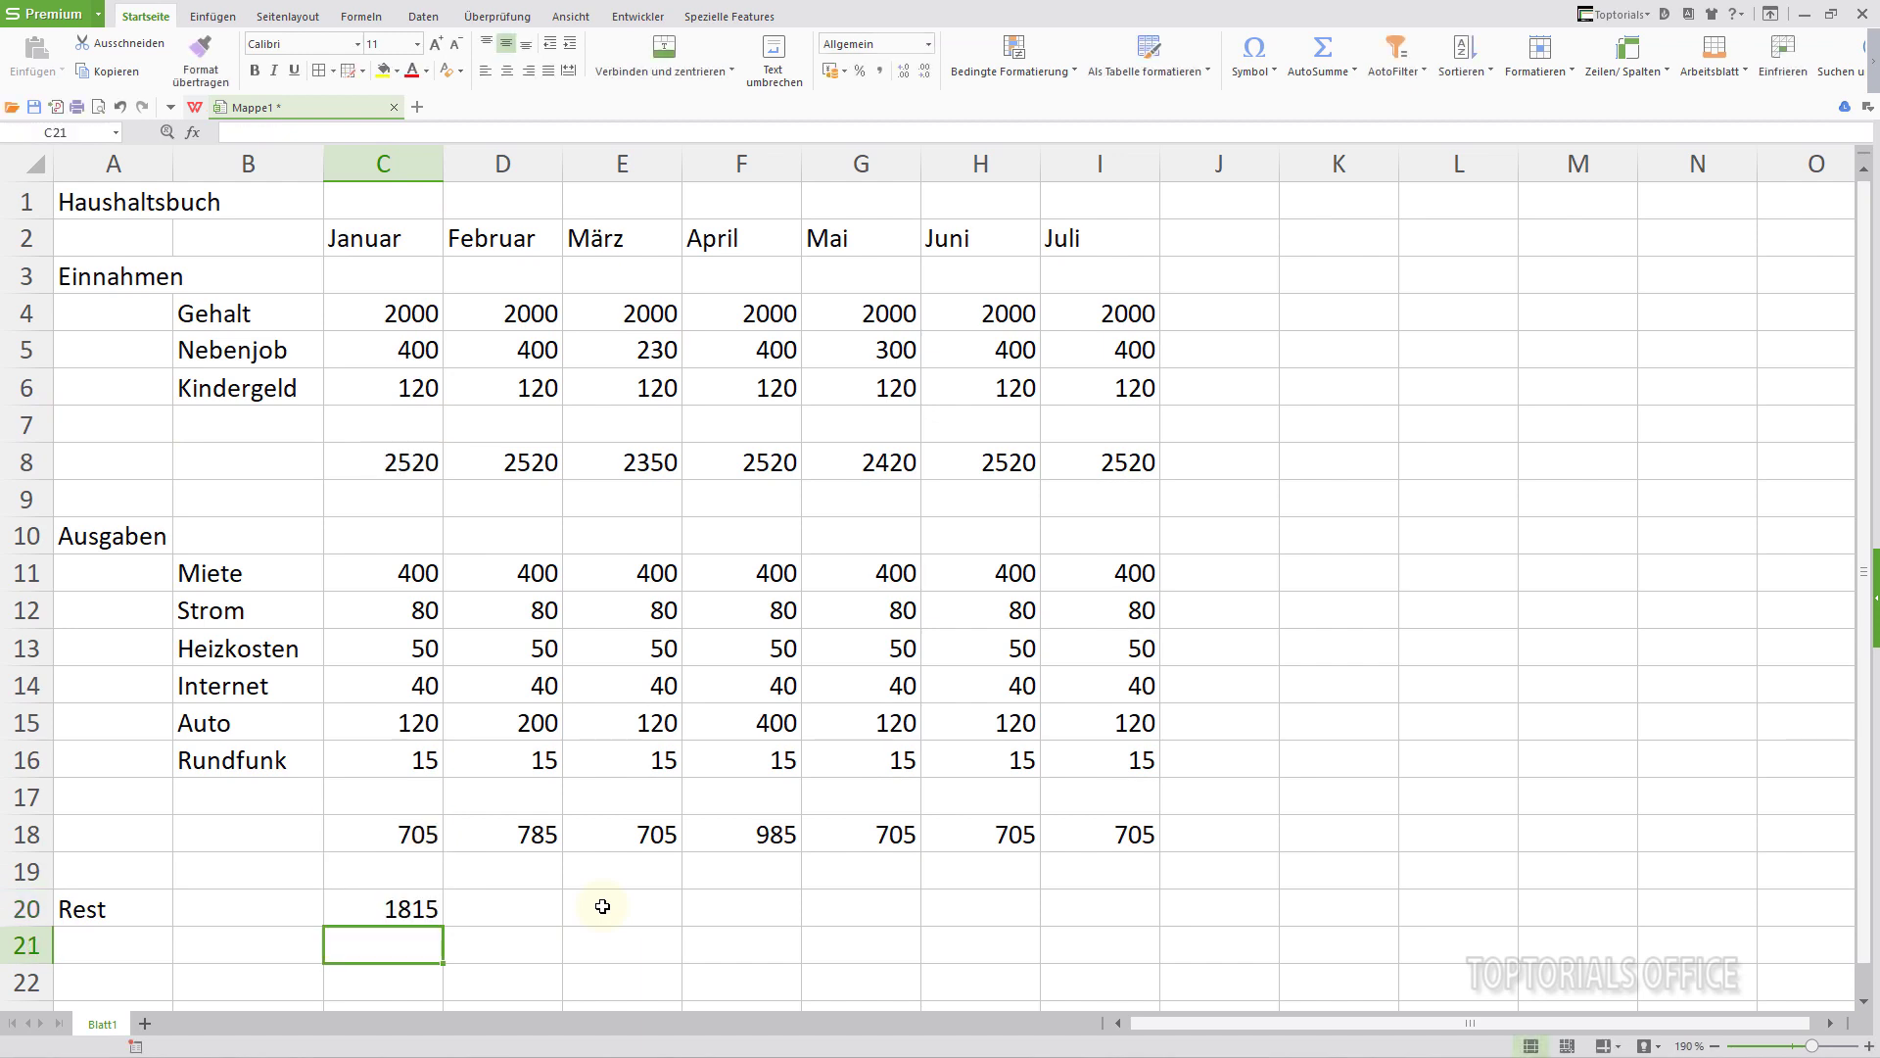
{"action": "left_click", "coordinate": [368, 906]}
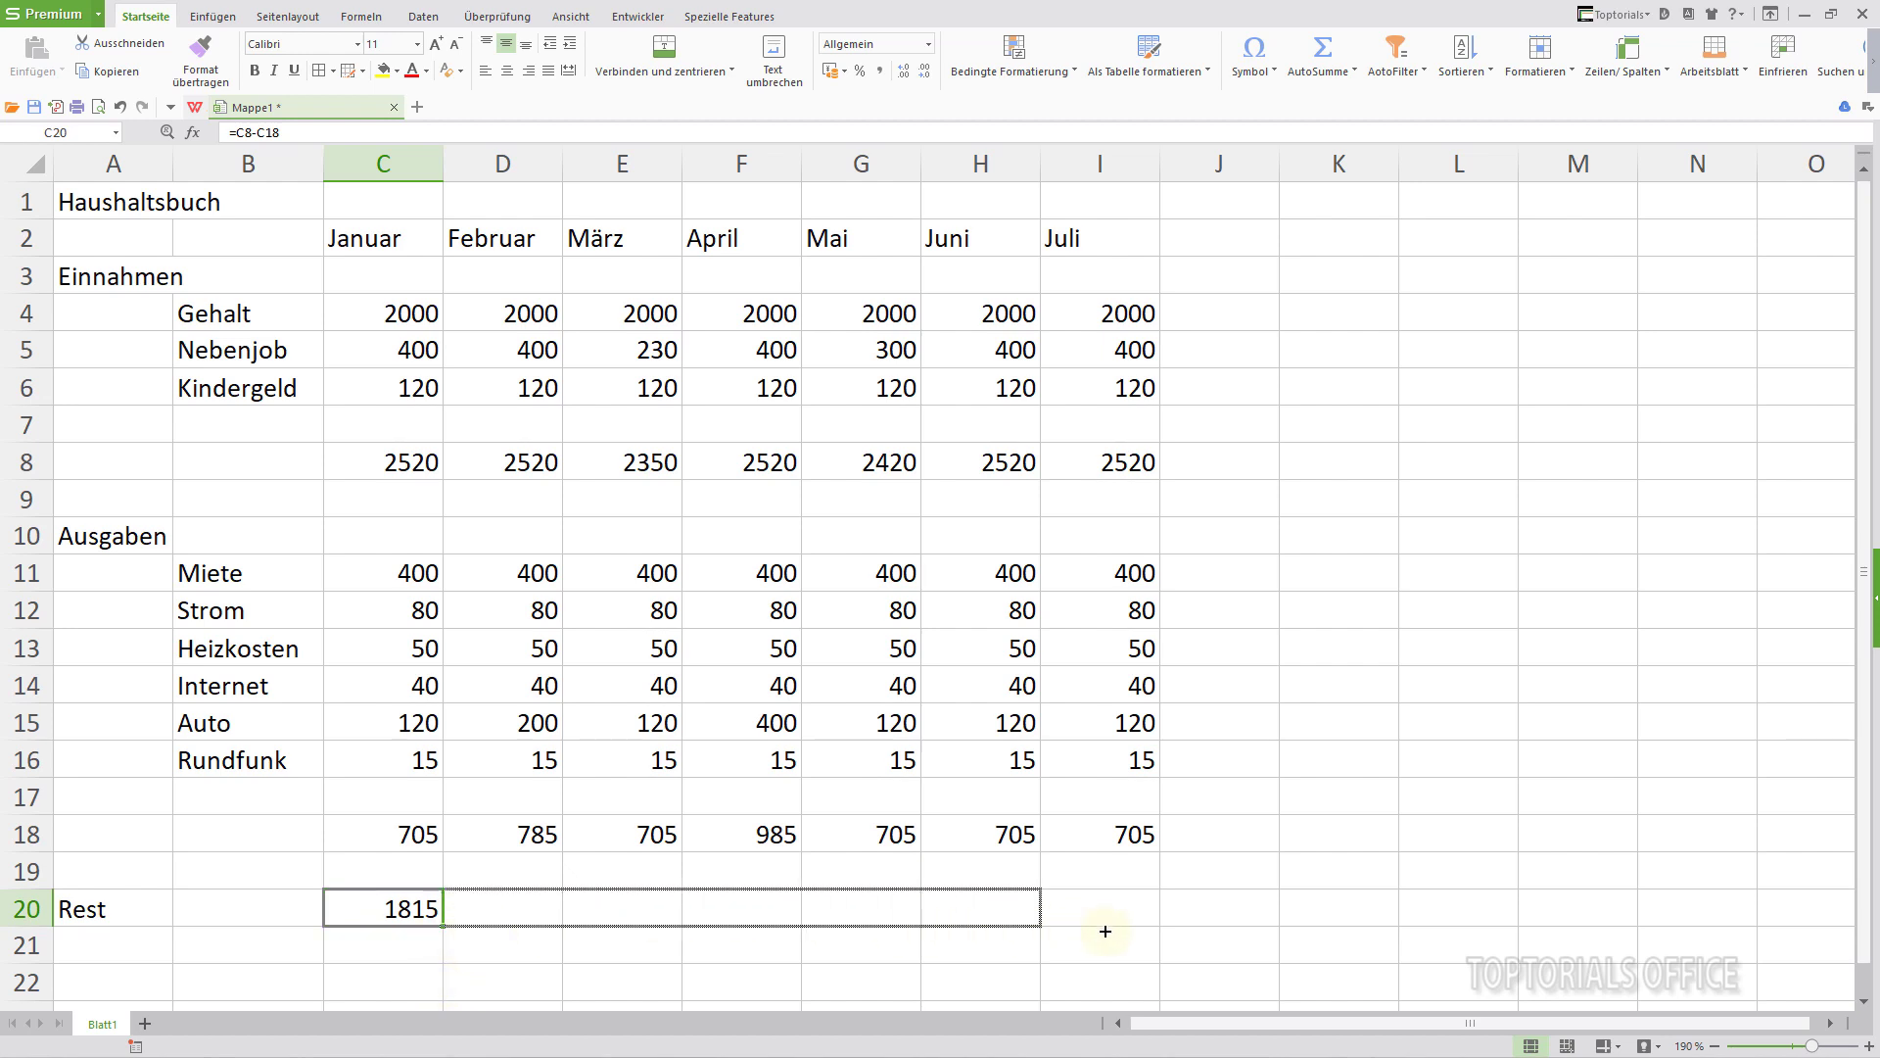
{"action": "left_click_drag", "start_coordinate": [537, 923], "coordinate": [1126, 930]}
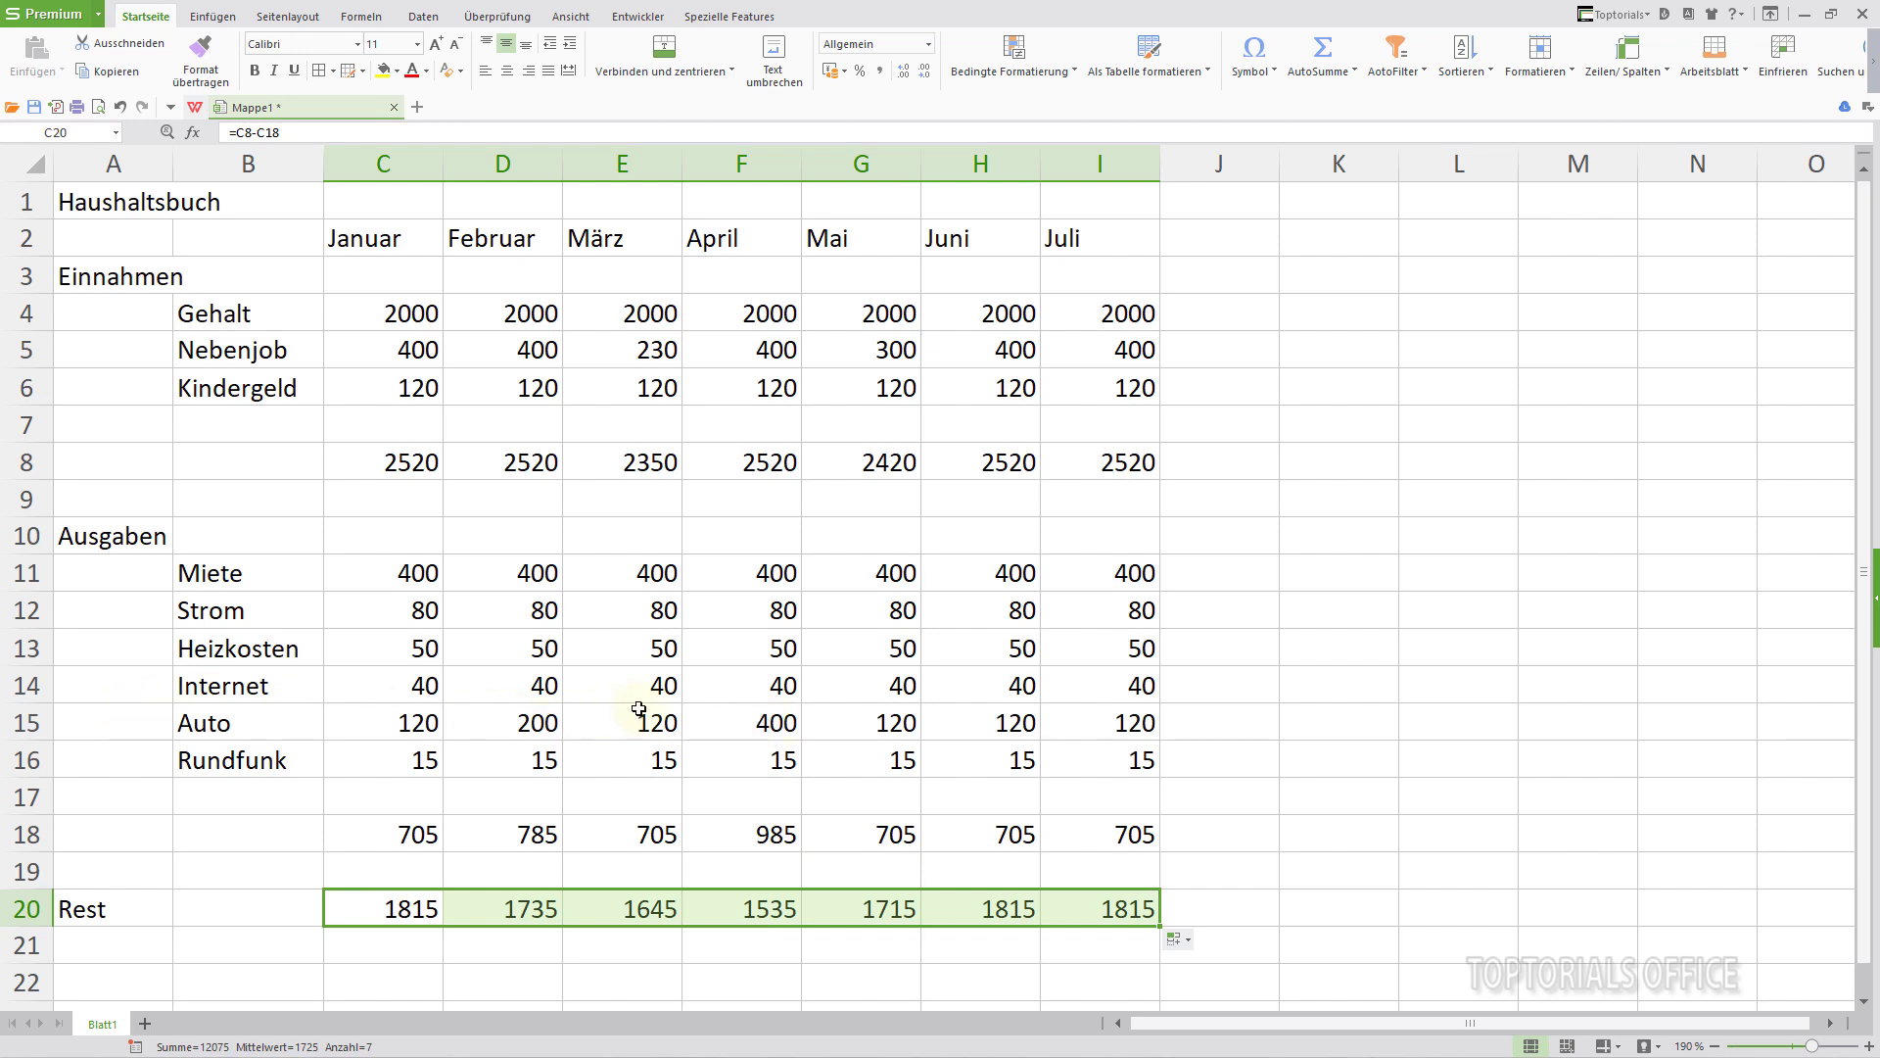
{"action": "left_click", "coordinate": [775, 914]}
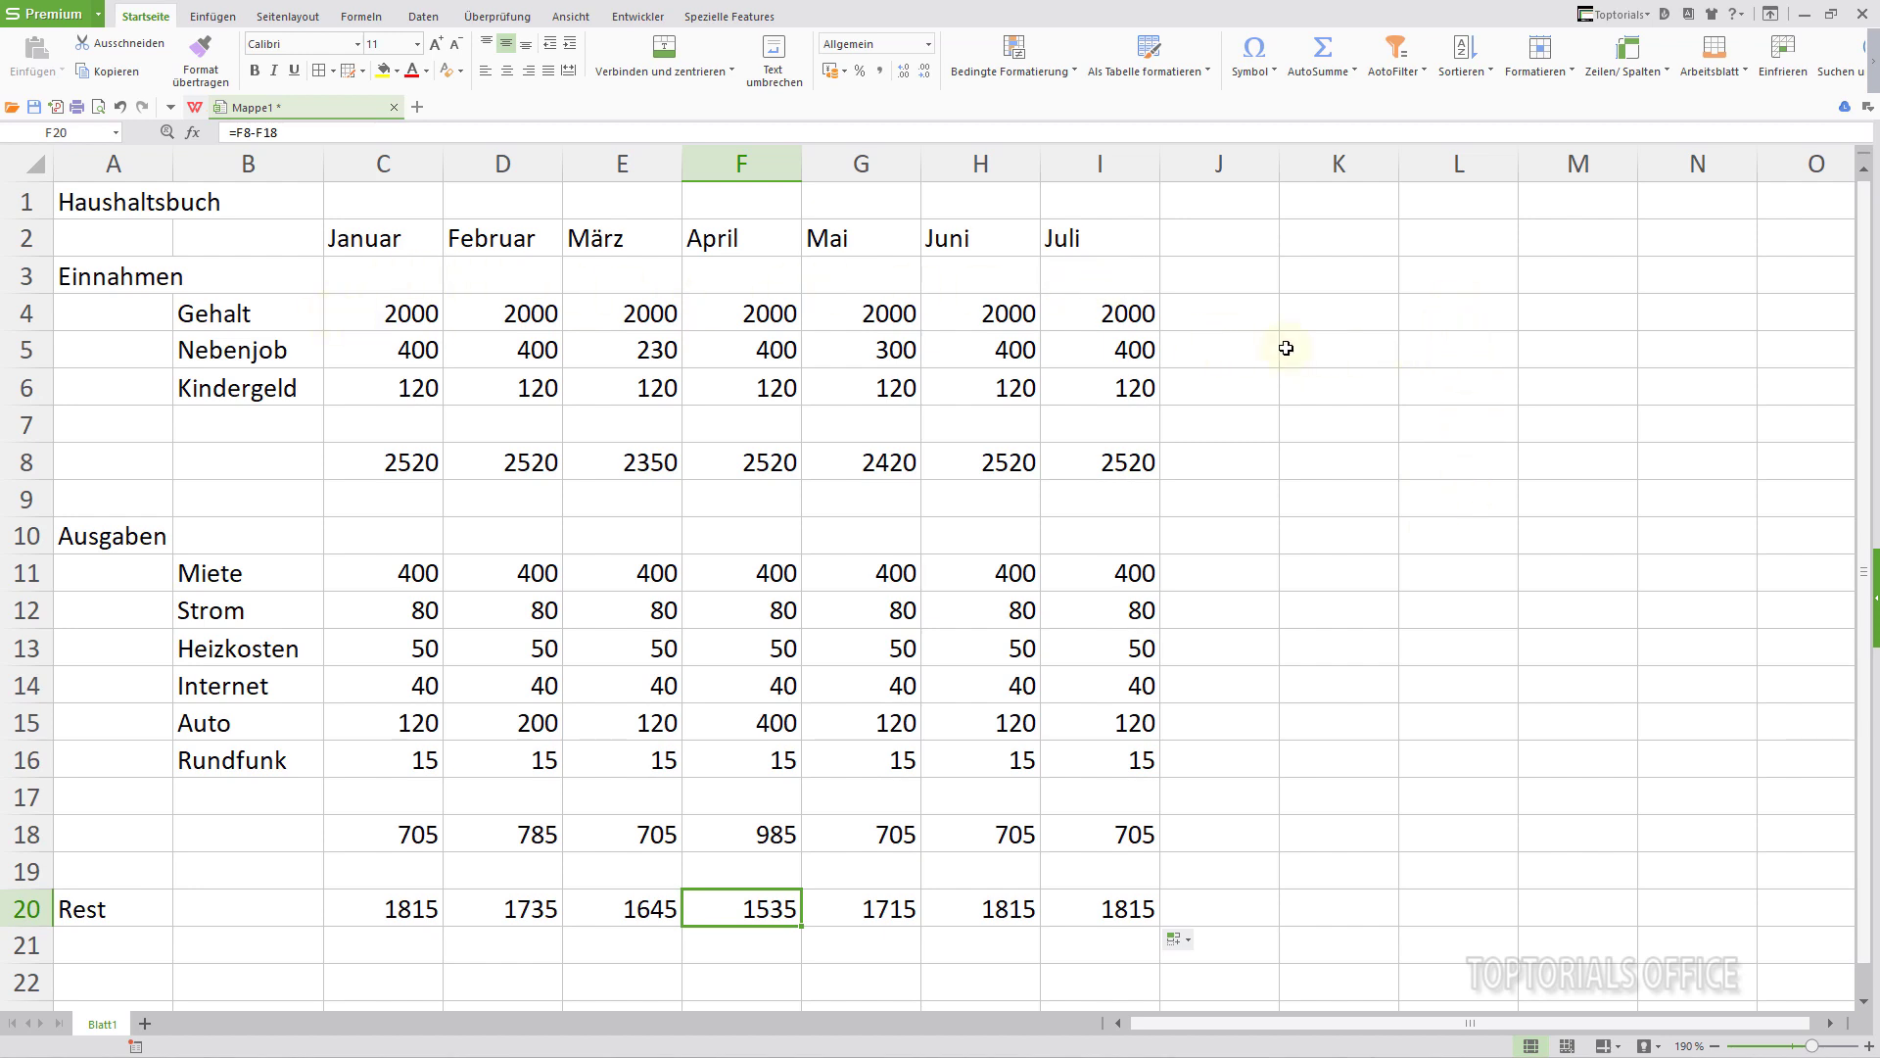
- Enter =SUMME(C4:I4) in L4 and fill it down to L20 for the row totals
{"action": "left_click", "coordinate": [1427, 313]}
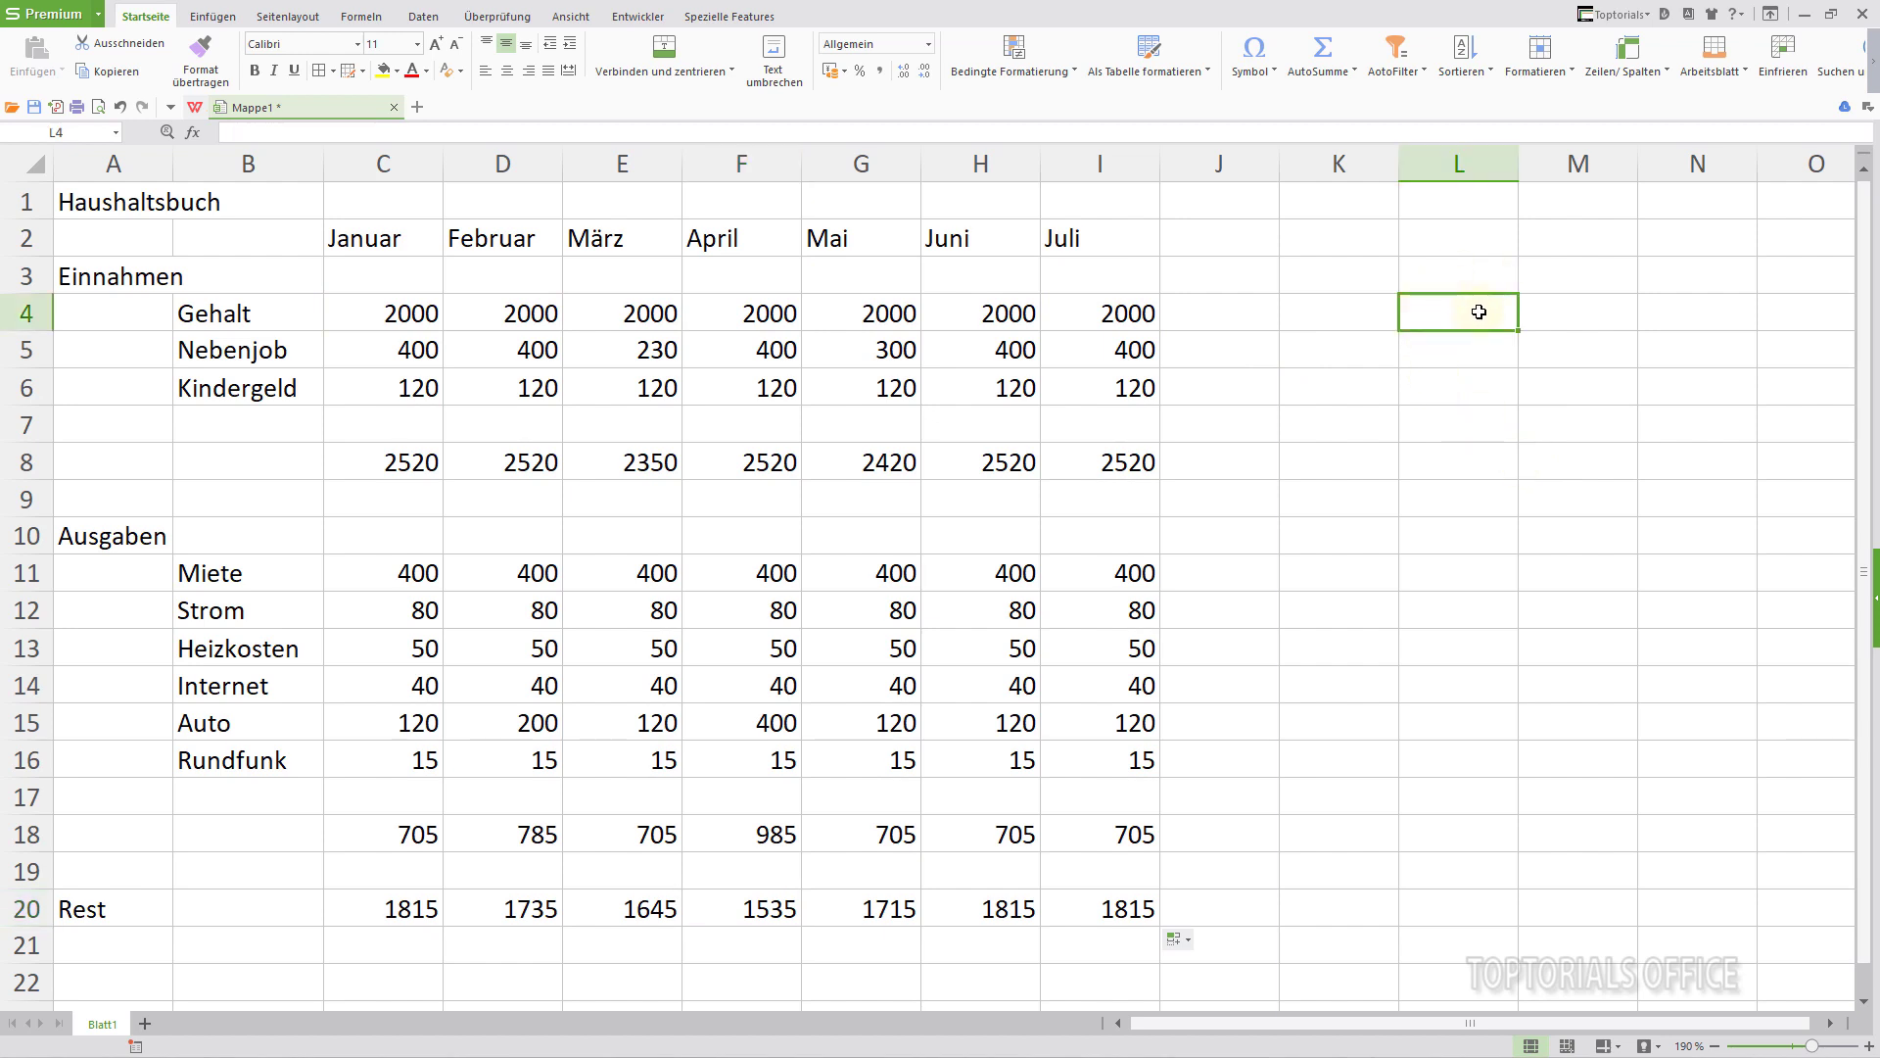
{"action": "type", "text": "=summe"}
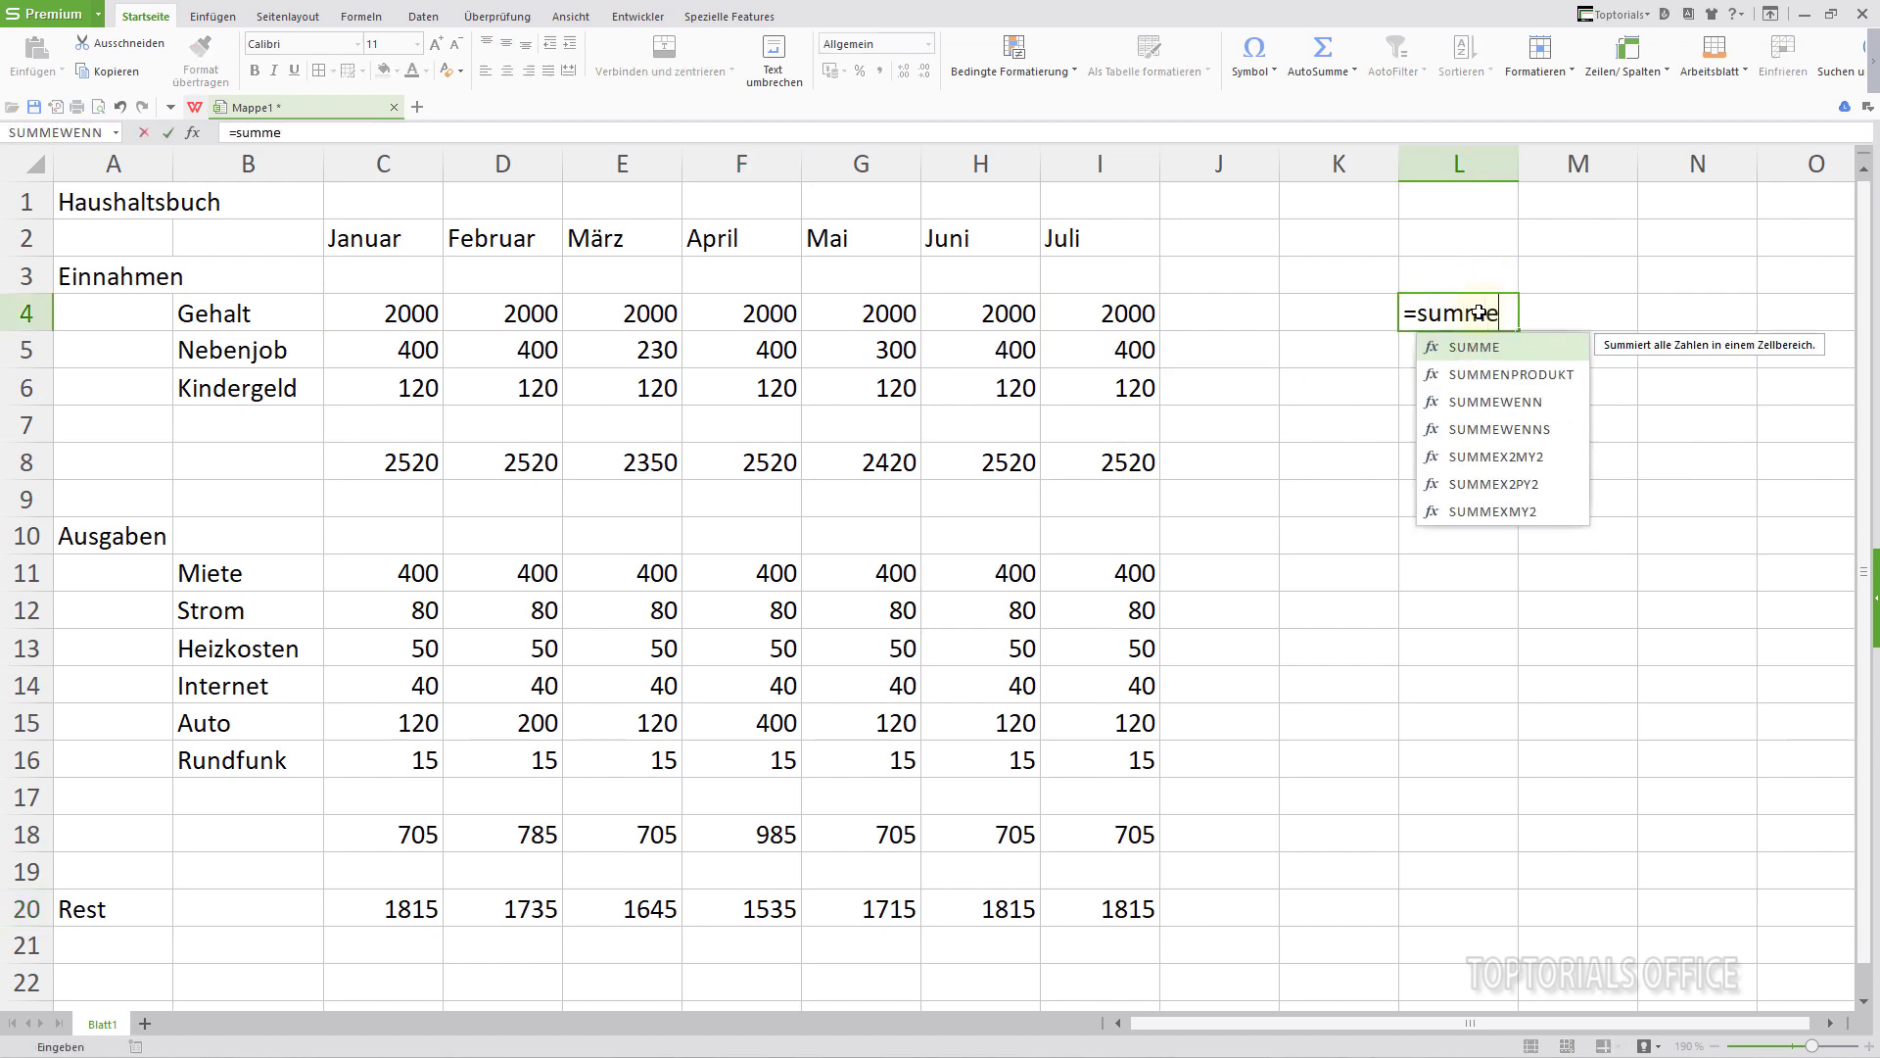
{"action": "type", "text": "("}
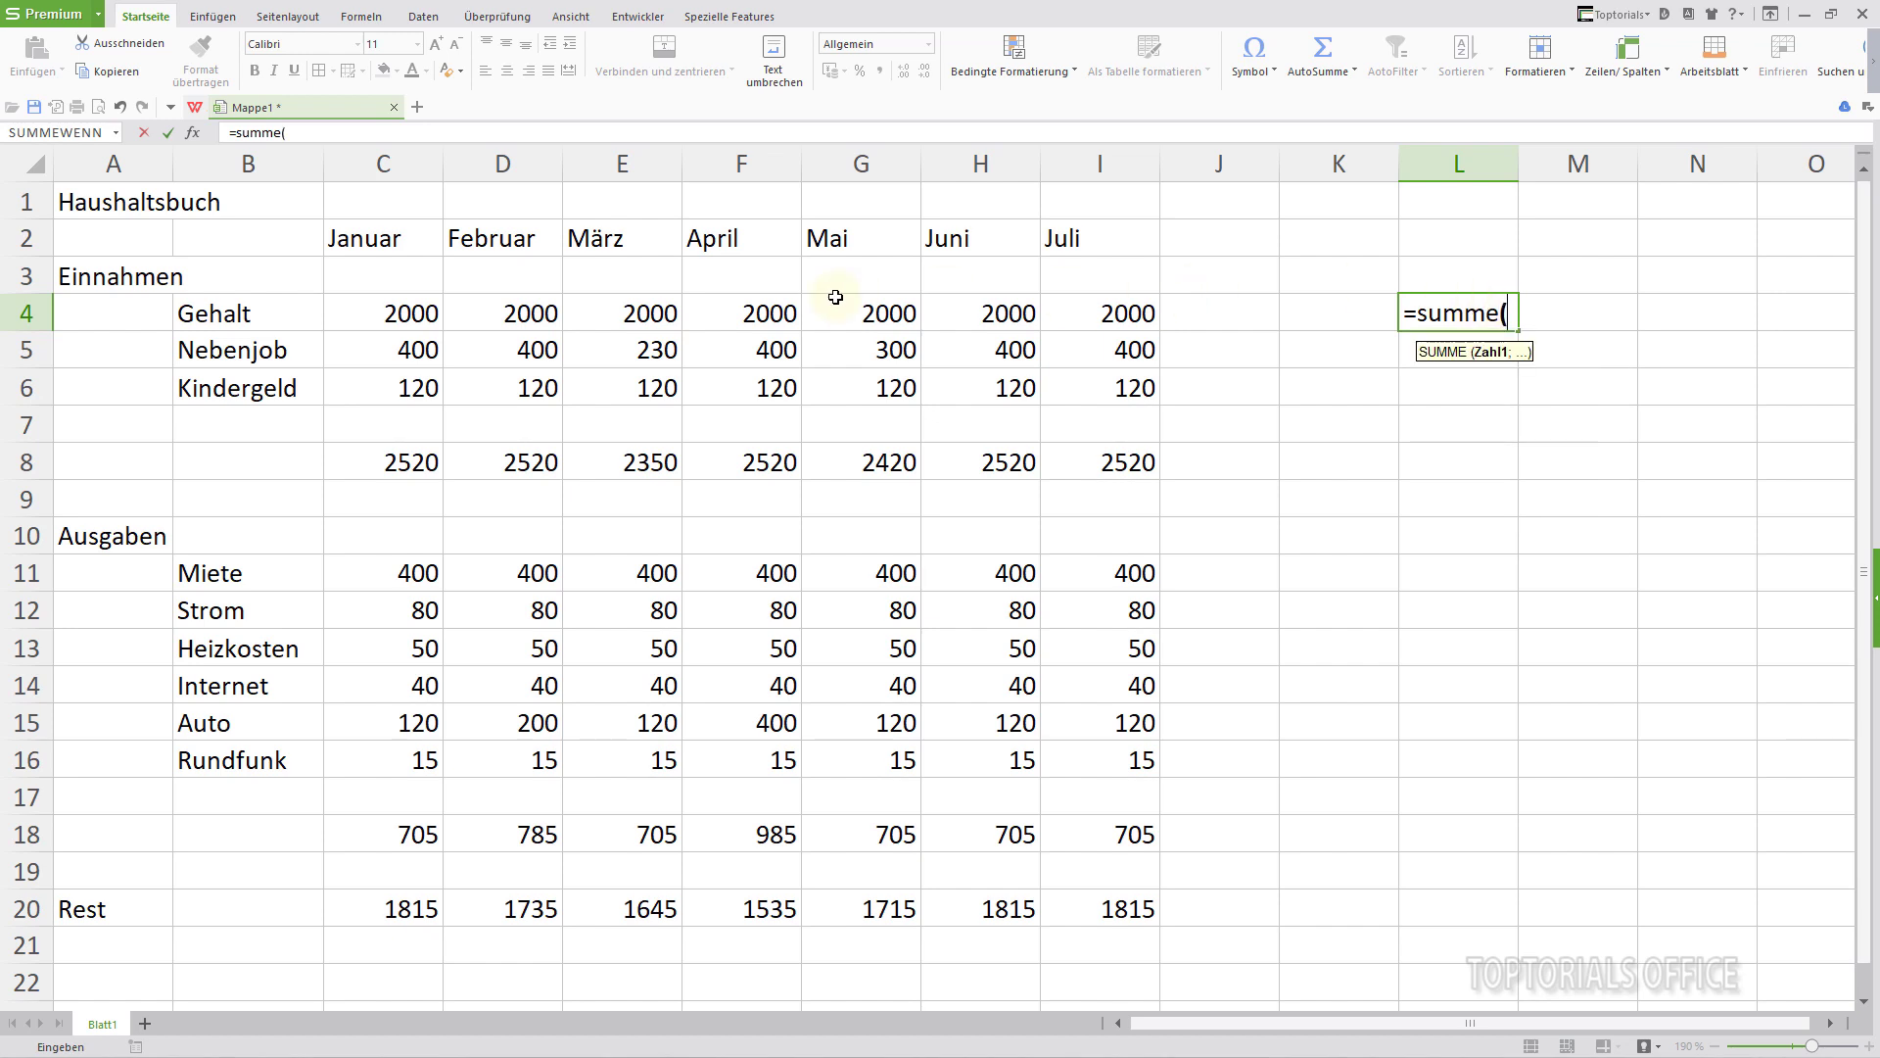
{"action": "left_click_drag", "start_coordinate": [378, 312], "coordinate": [1110, 312]}
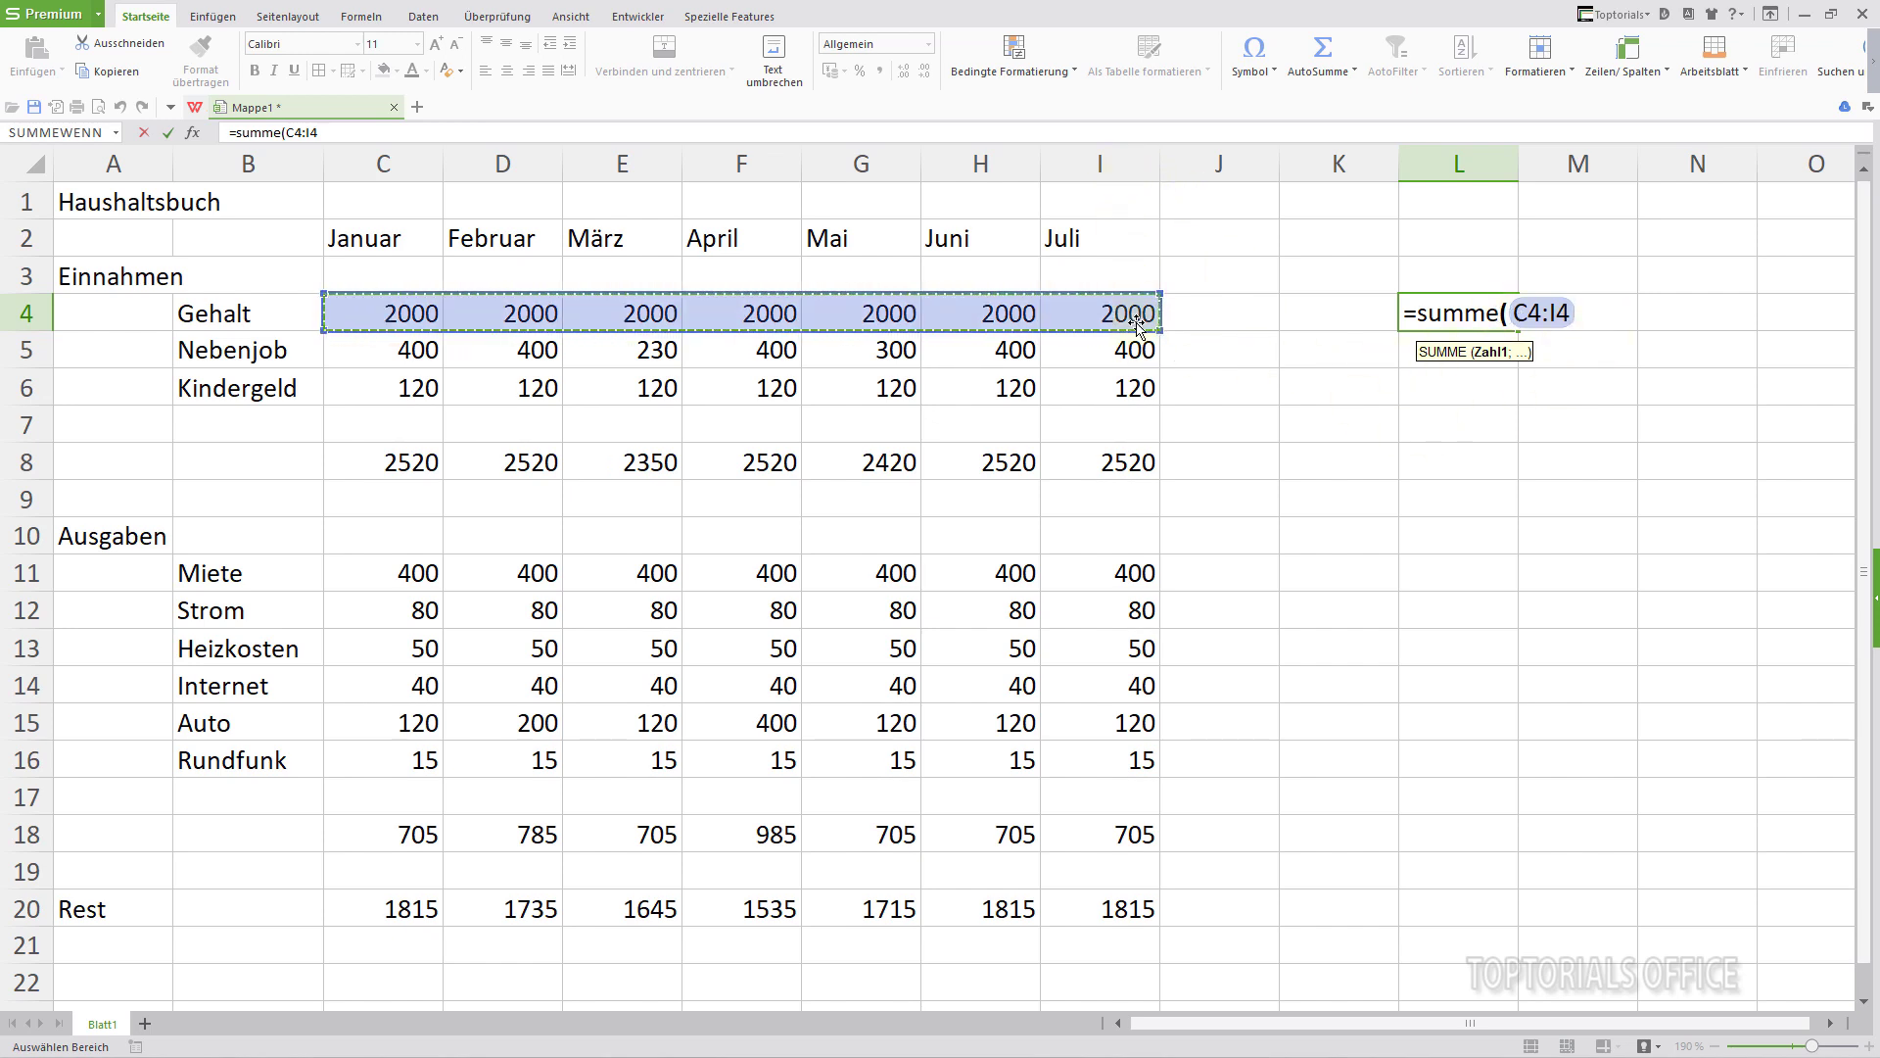
{"action": "type", "text": ")"}
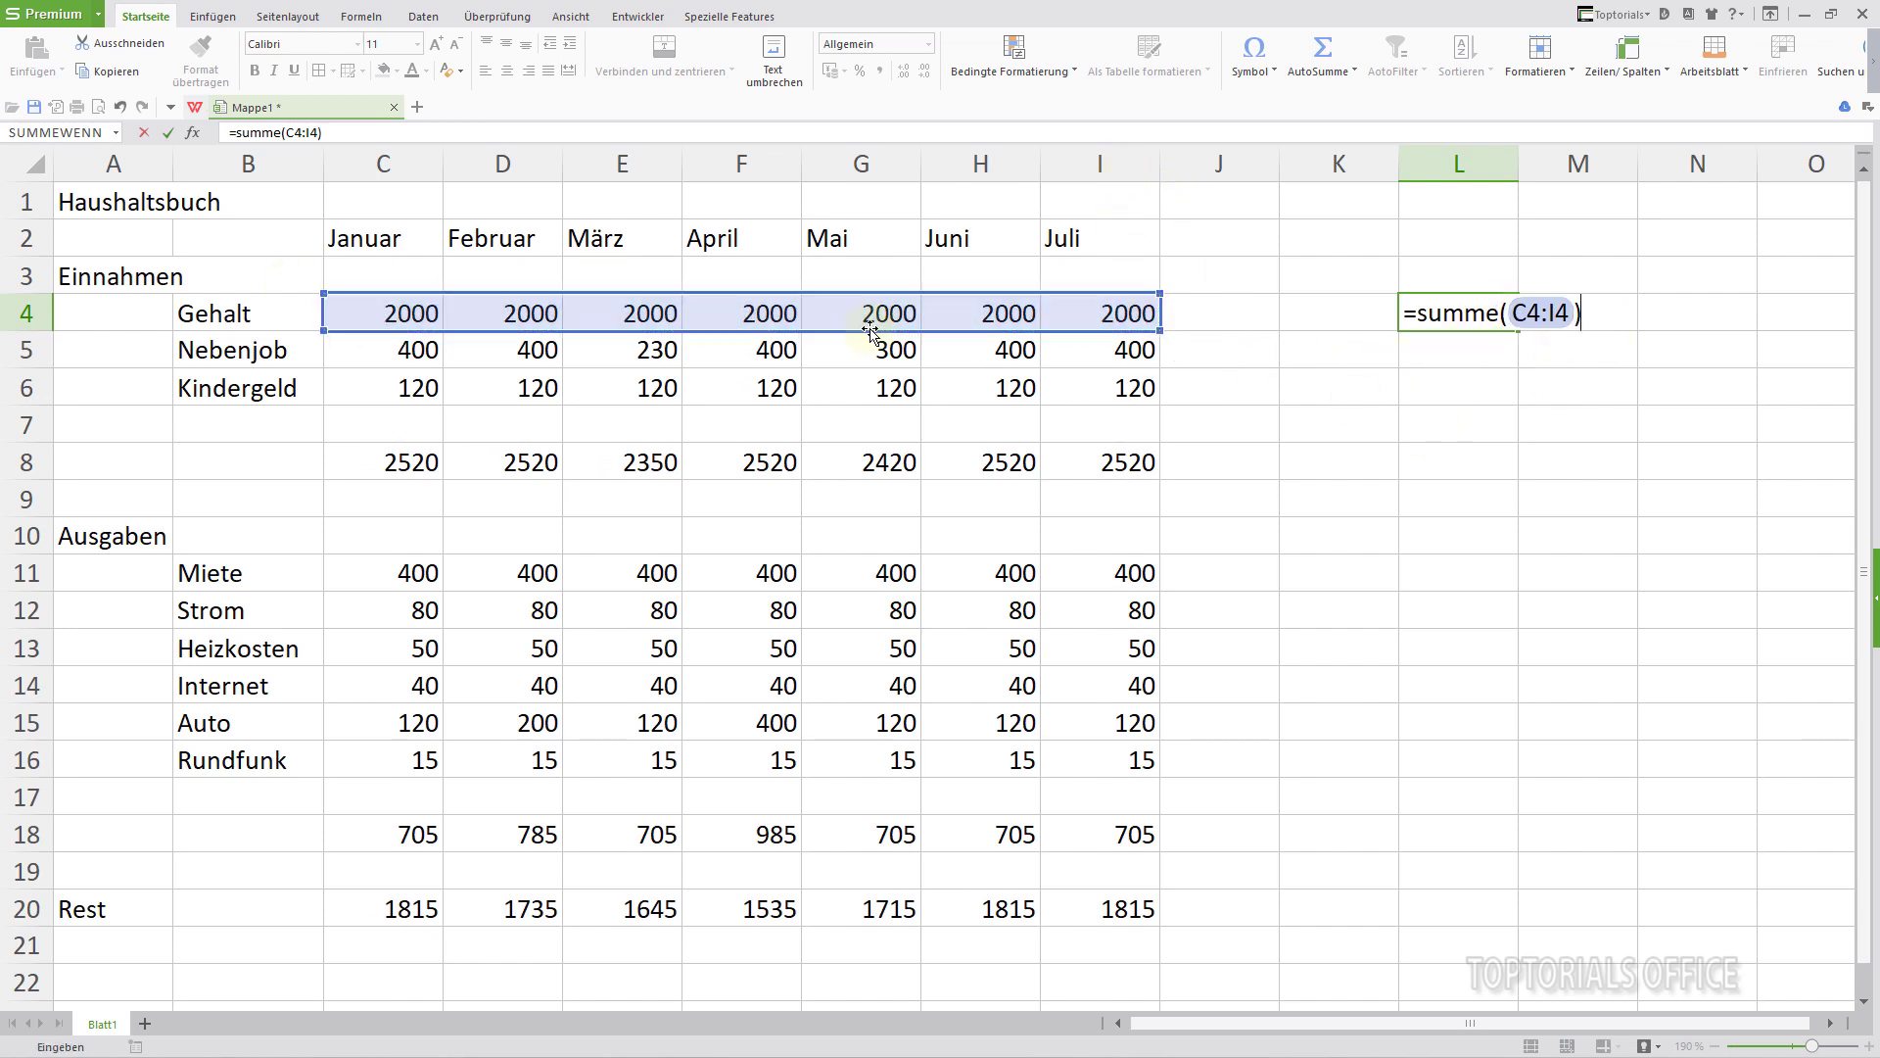
{"action": "key", "text": "Return"}
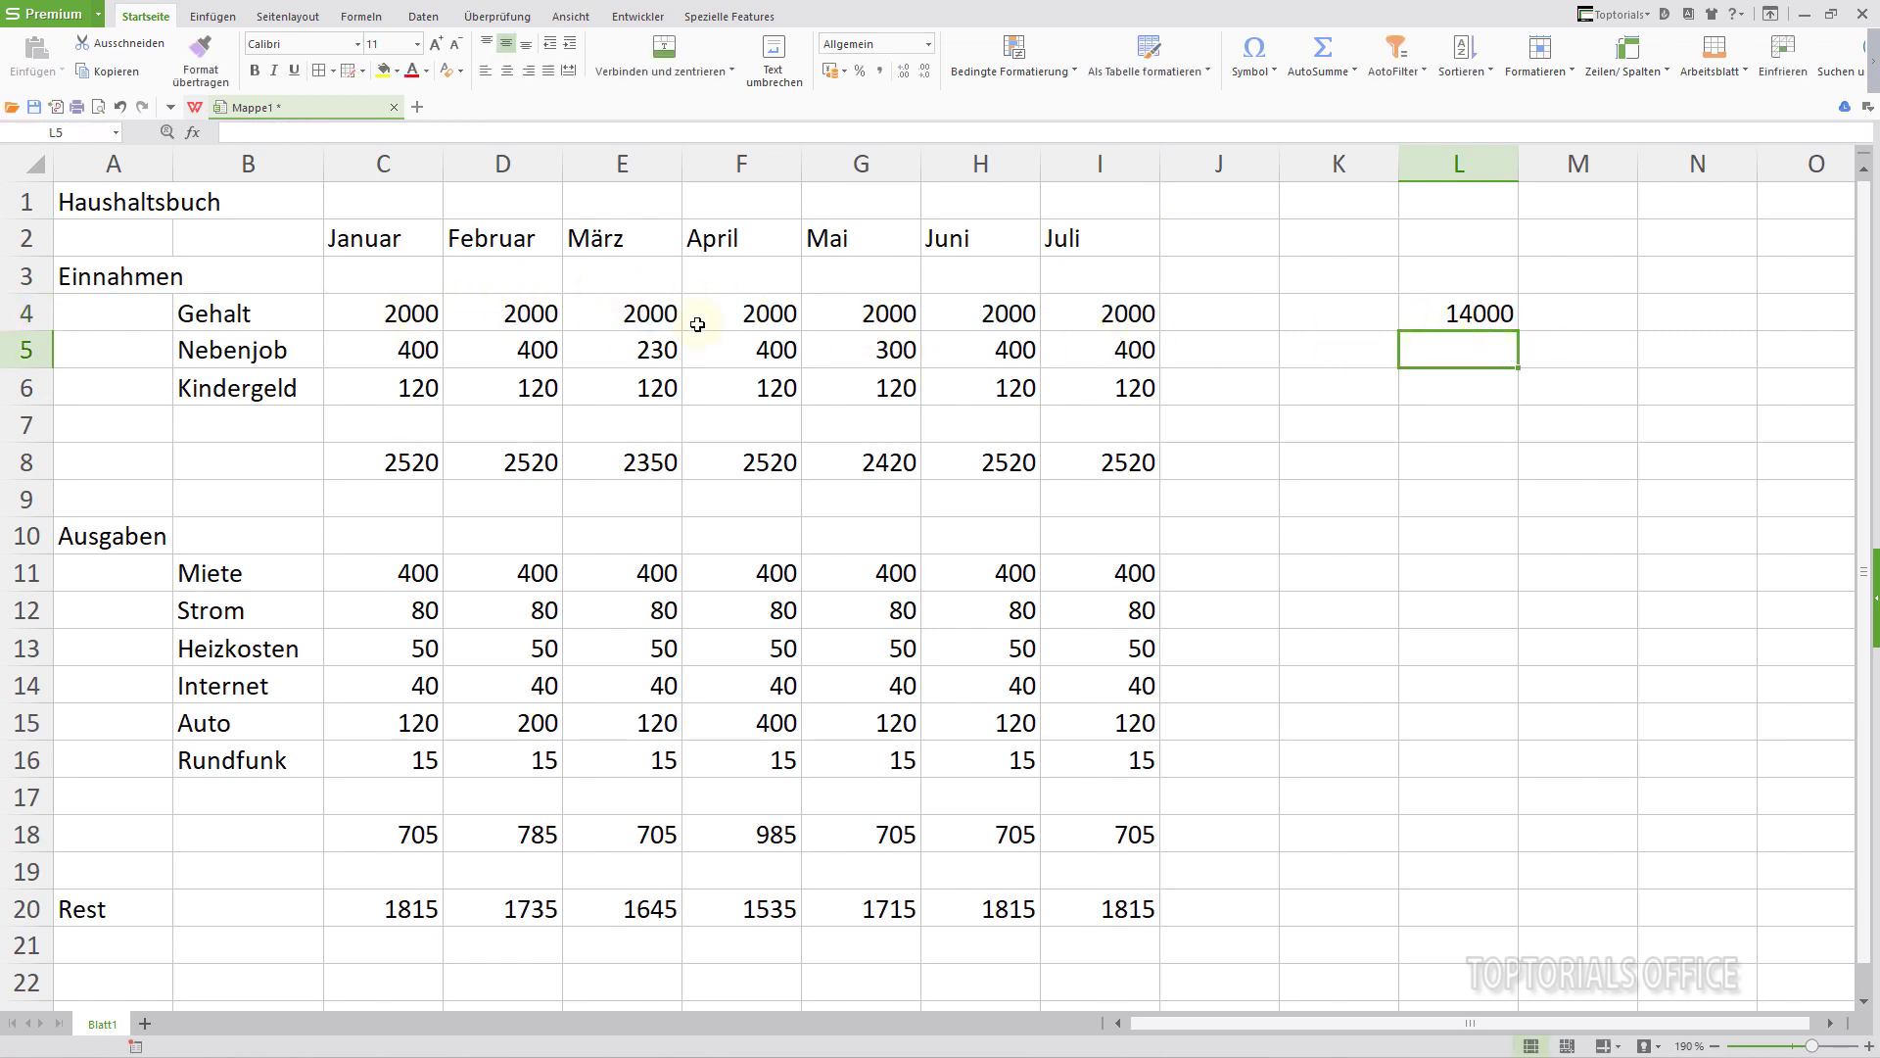
{"action": "left_click", "coordinate": [1450, 314]}
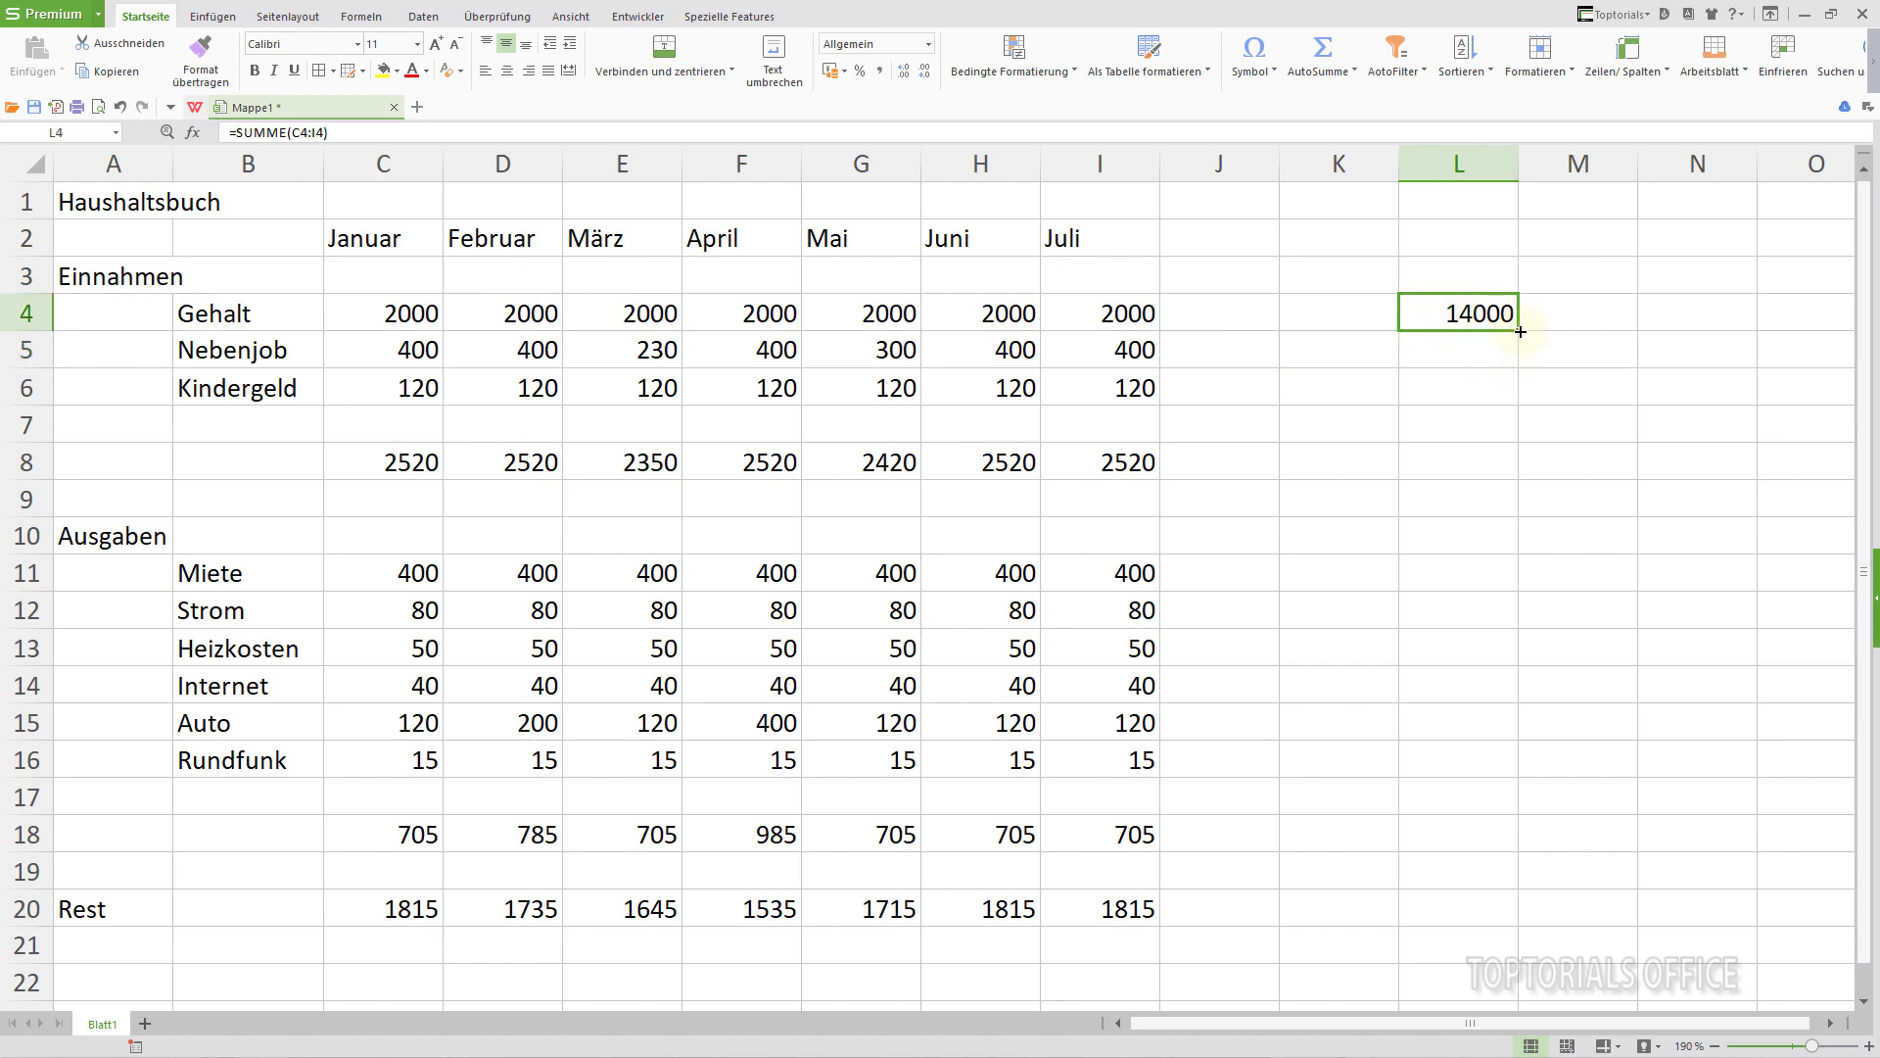
{"action": "left_click_drag", "start_coordinate": [1517, 330], "coordinate": [1570, 928]}
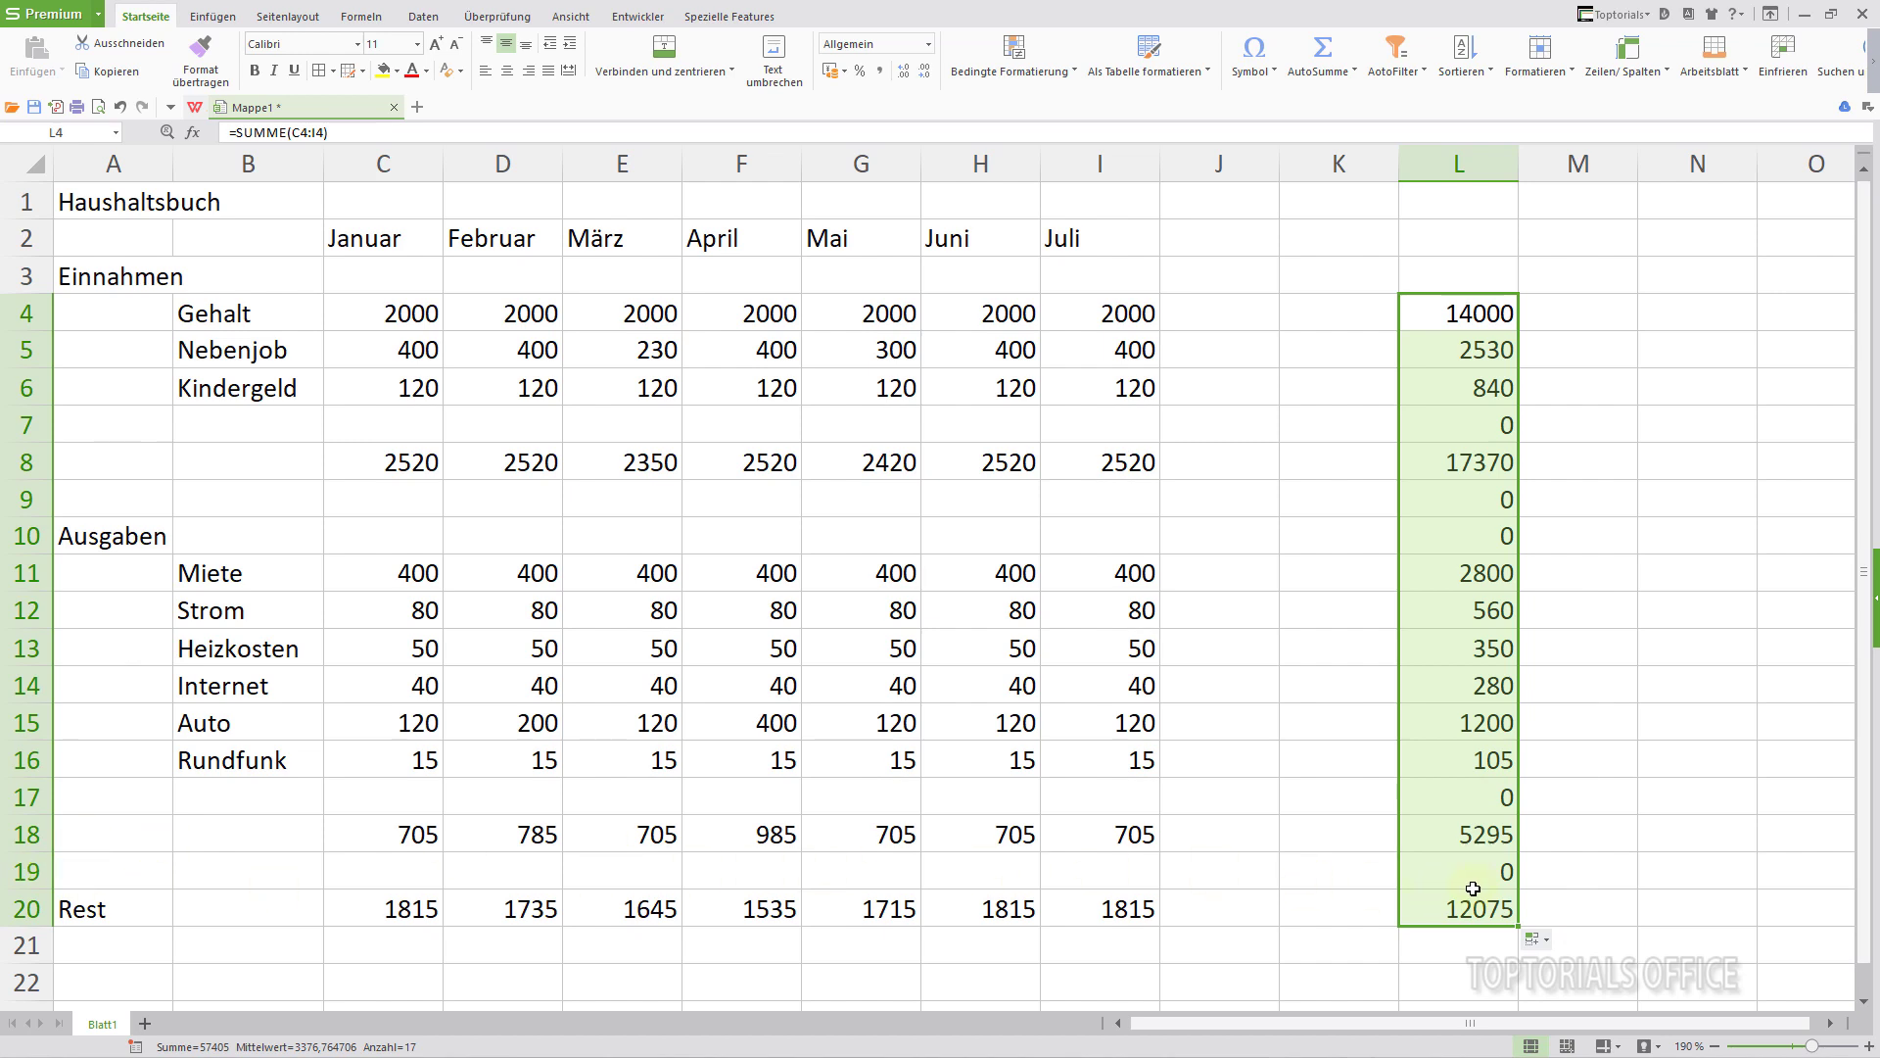
- Inspect the row-total SUMME formulas in L20 and L15 without changing them
{"action": "left_click", "coordinate": [1477, 911]}
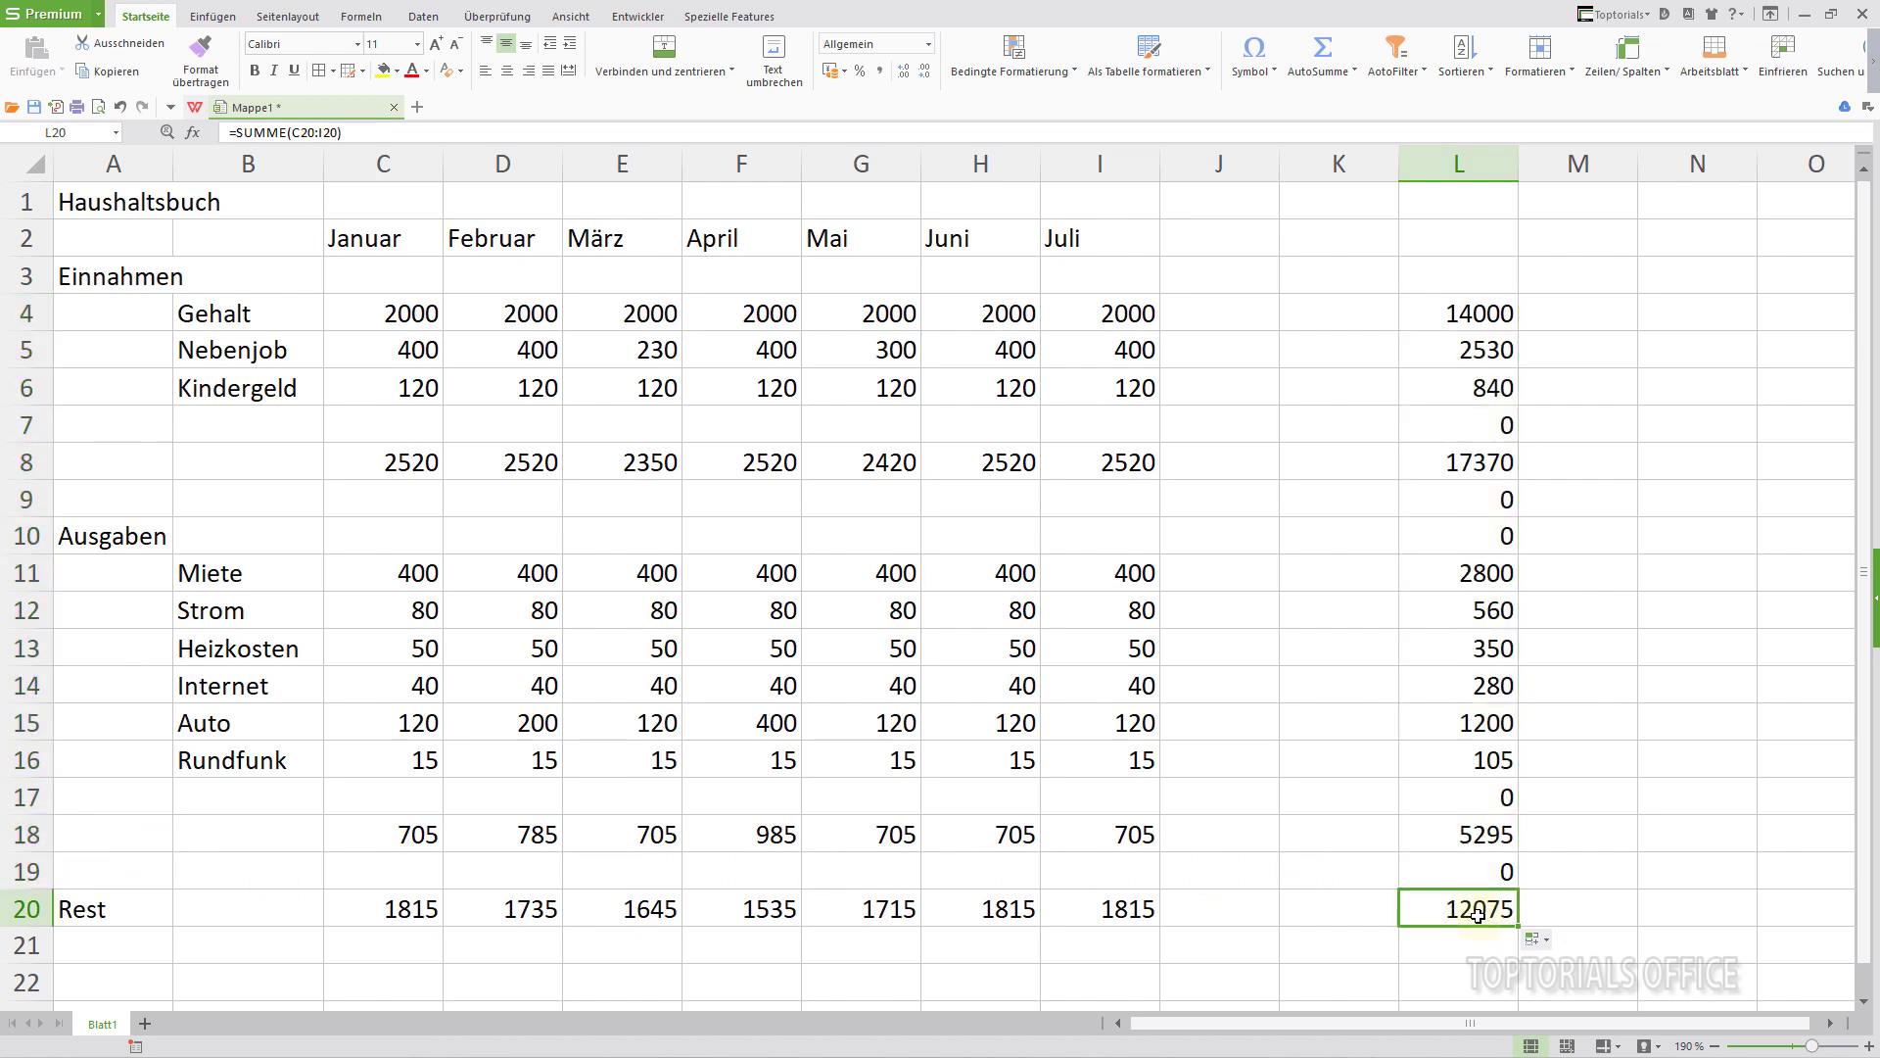
{"action": "double_click", "coordinate": [1478, 910]}
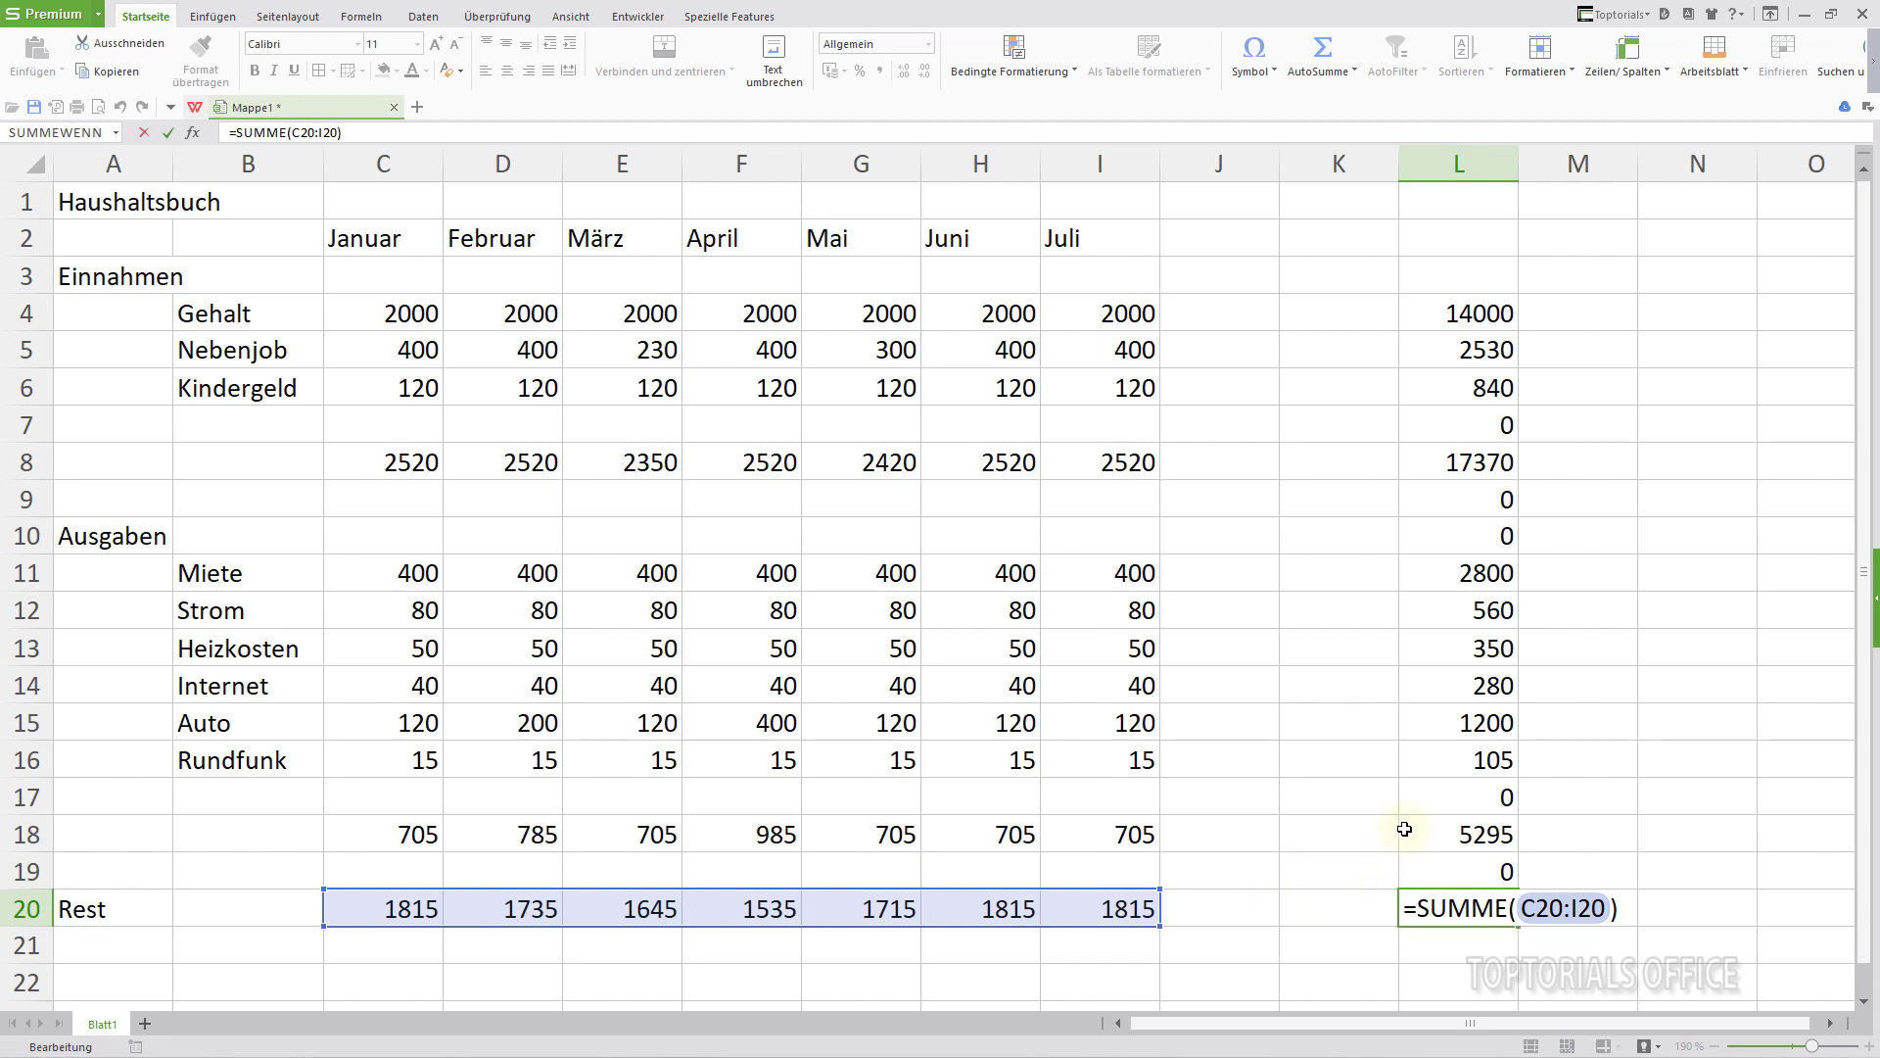
{"action": "key", "text": "Escape"}
{"action": "double_click", "coordinate": [1480, 725]}
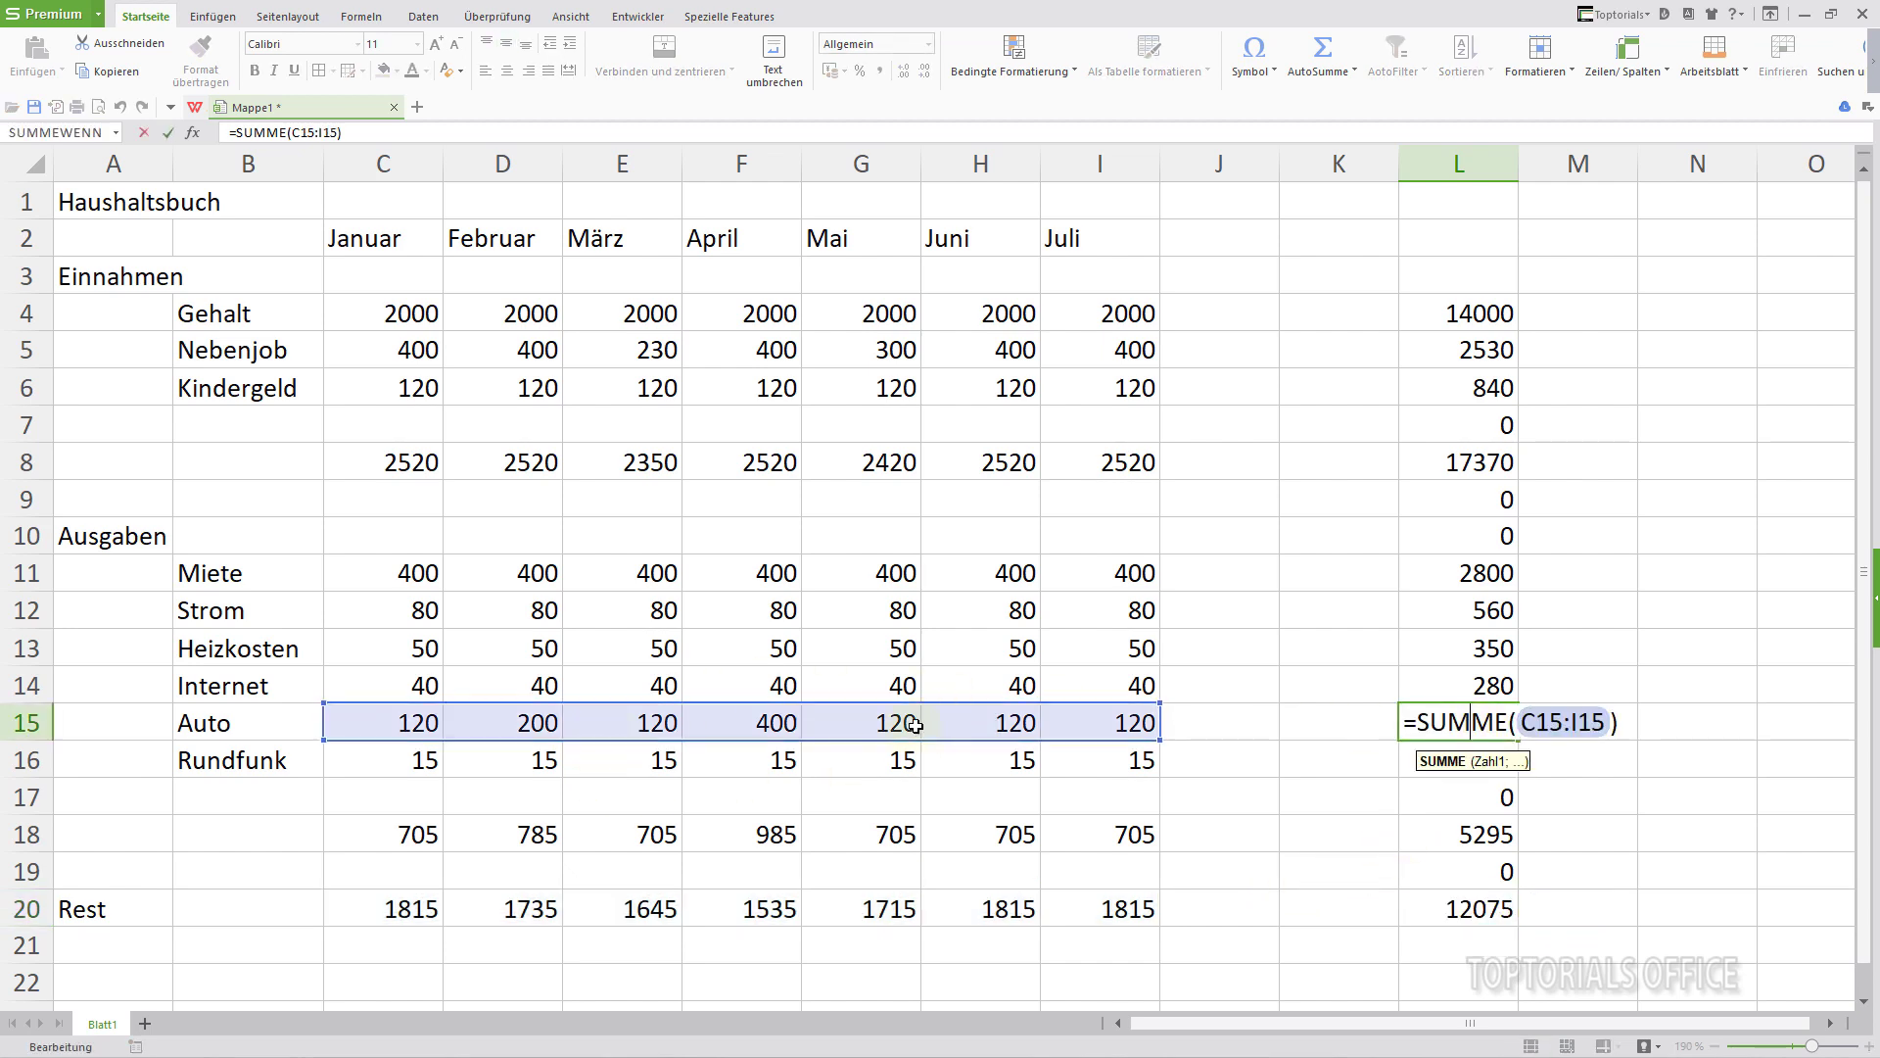
{"action": "key", "text": "Escape"}
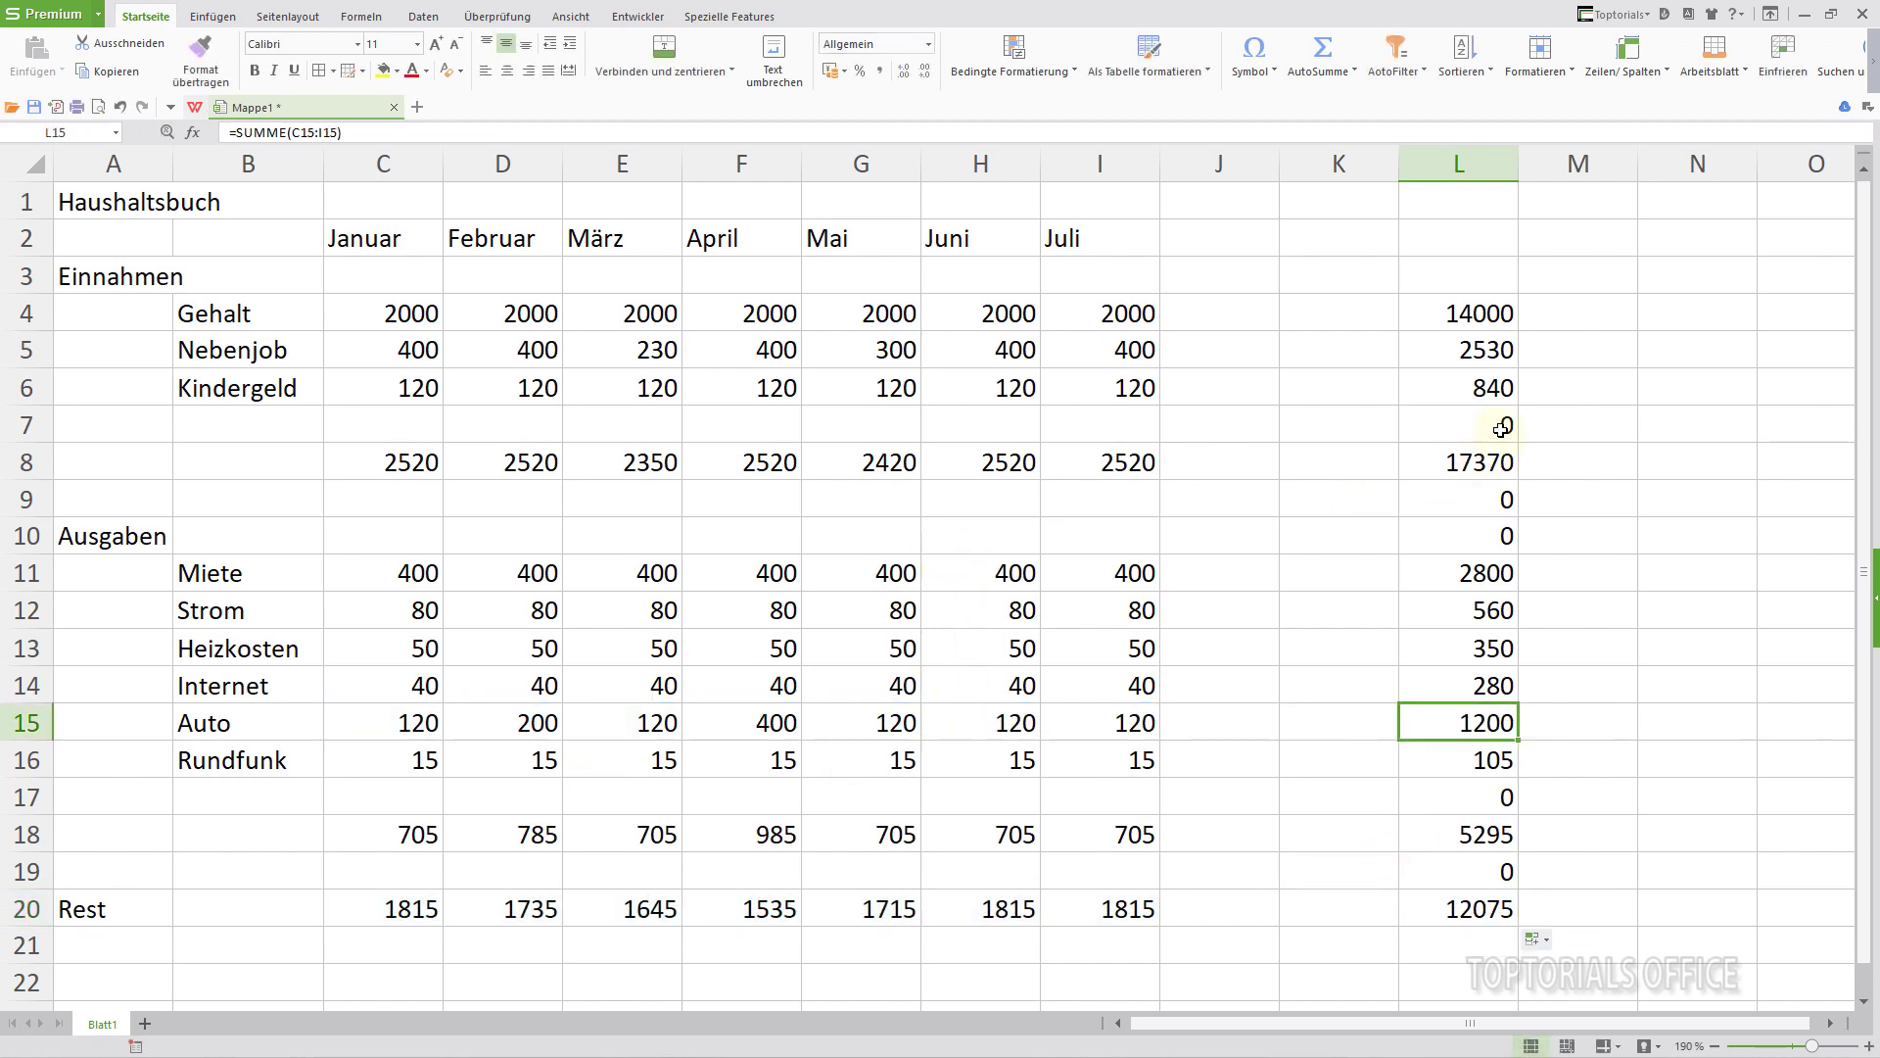
- Clear the stray zero totals from L7, L9:L10, L17 and L19
{"action": "left_click", "coordinate": [1502, 428]}
{"action": "key", "text": "Delete"}
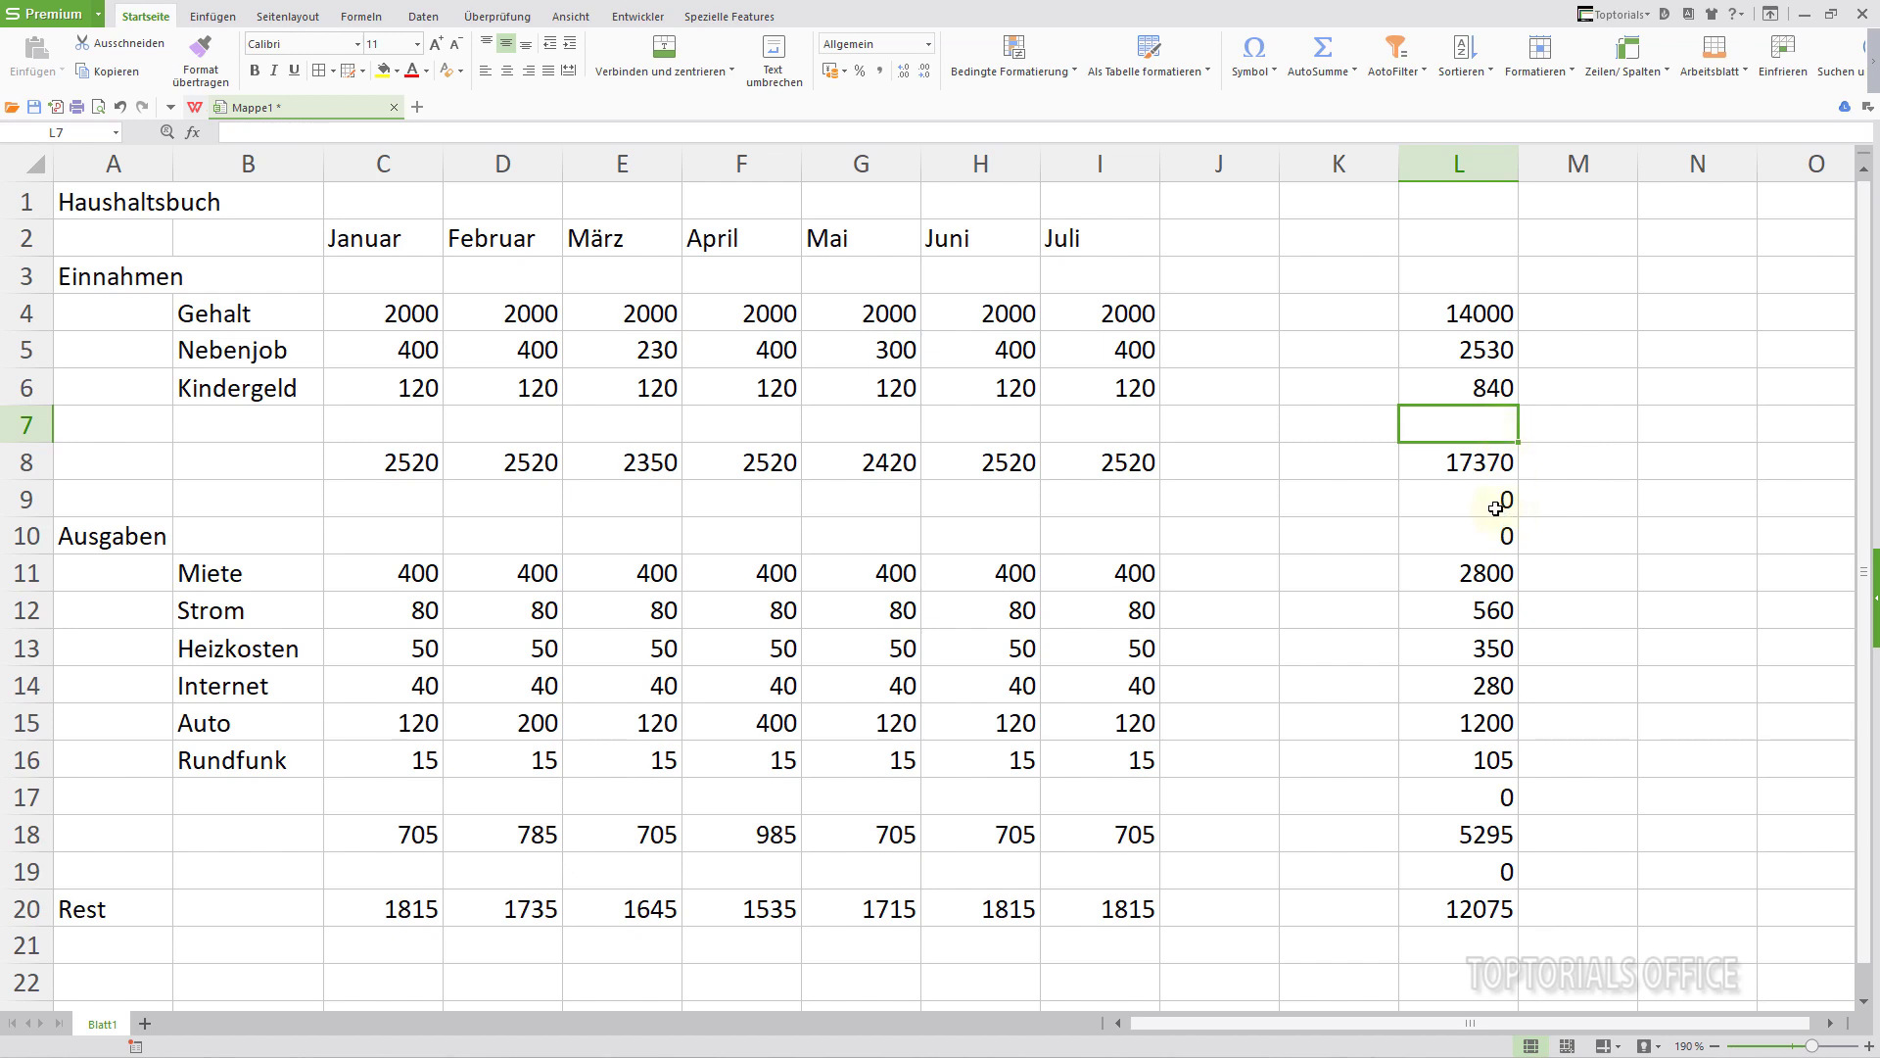
{"action": "left_click_drag", "start_coordinate": [1497, 499], "coordinate": [1487, 532]}
{"action": "key", "text": "Delete"}
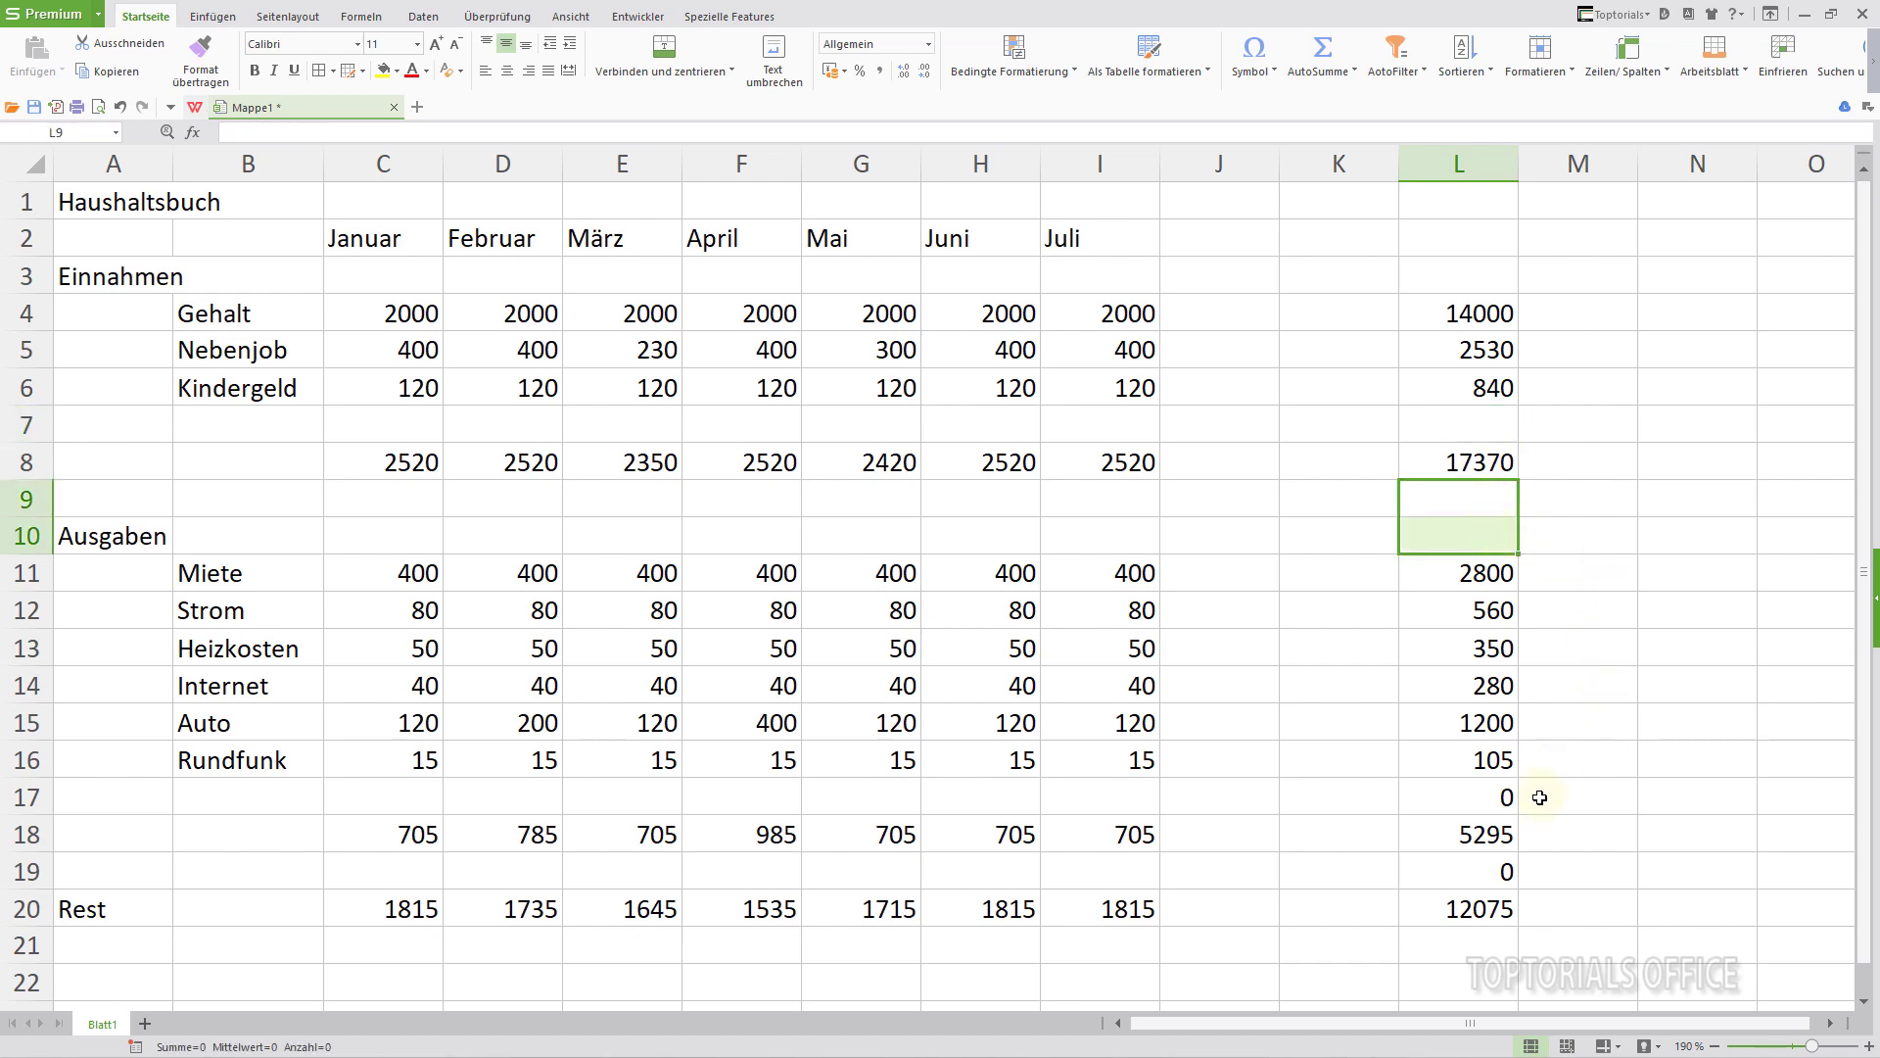
{"action": "left_click", "coordinate": [1484, 802]}
{"action": "key", "text": "Delete"}
{"action": "left_click", "coordinate": [1508, 875]}
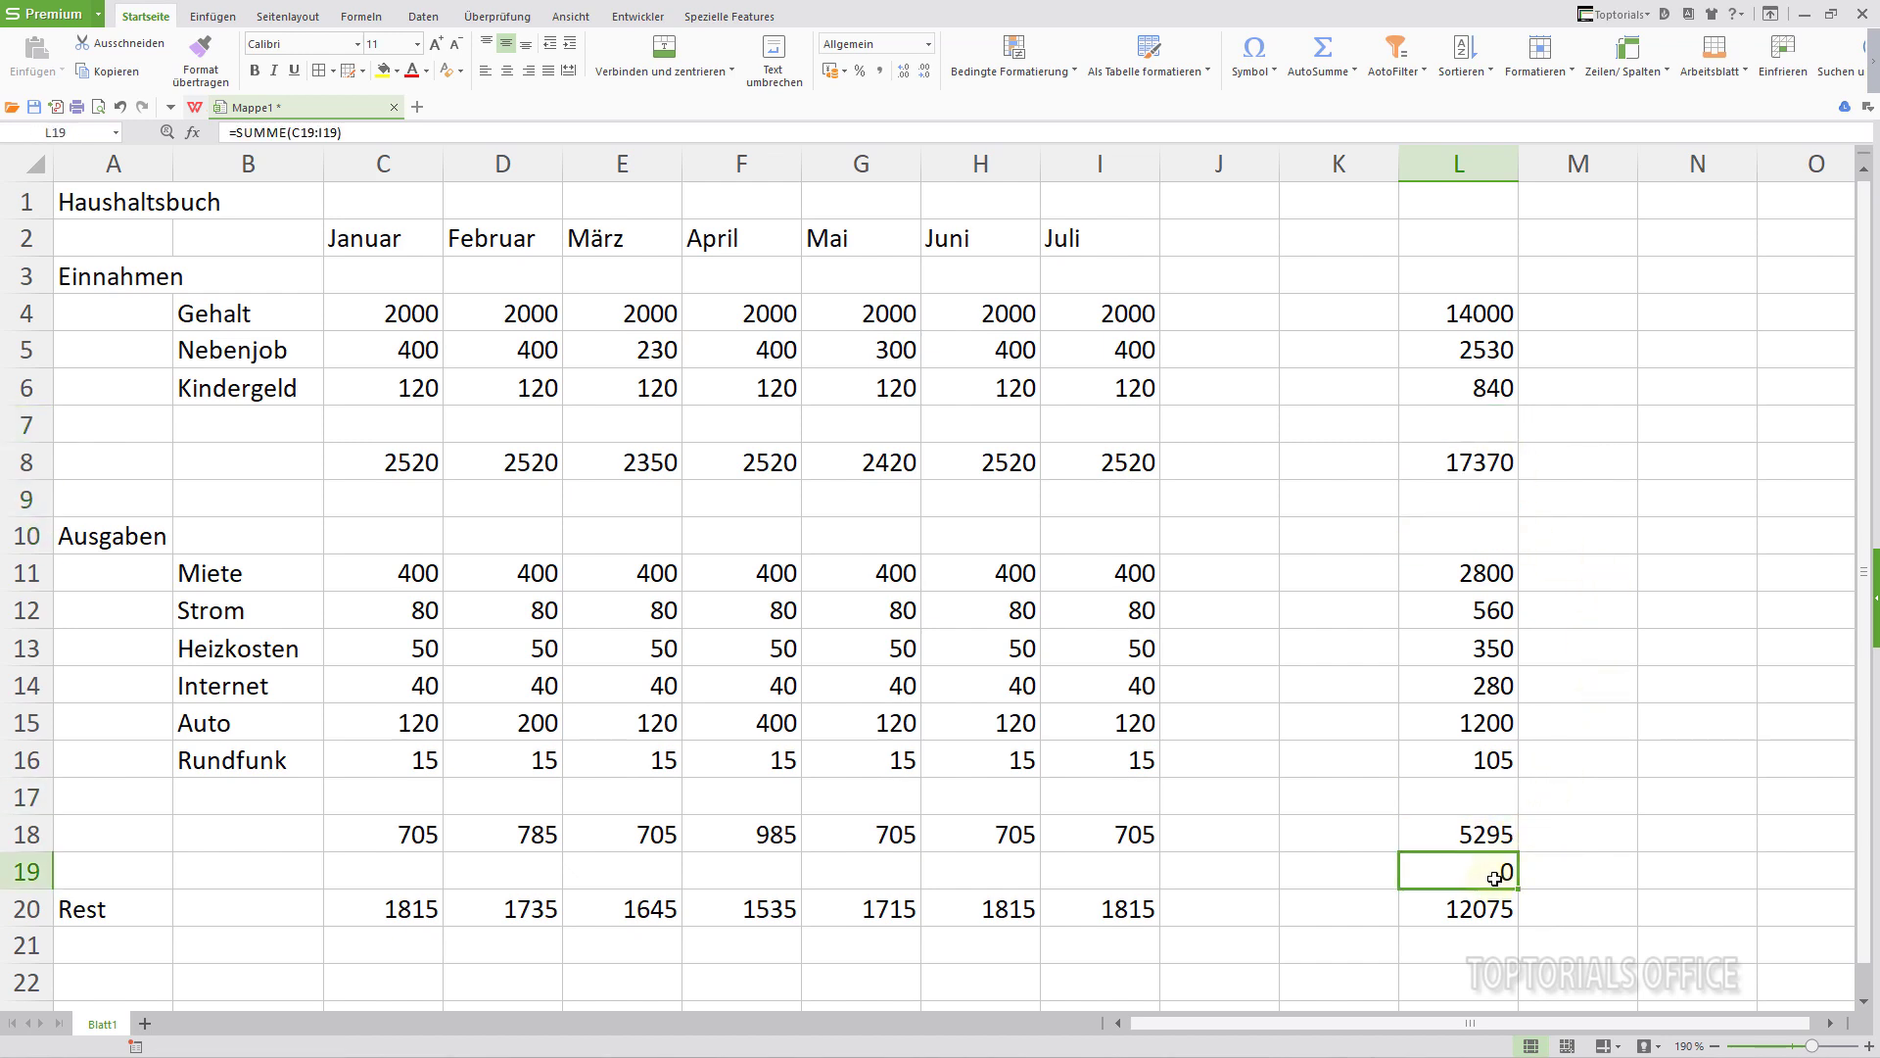
{"action": "key", "text": "Delete"}
{"action": "left_click", "coordinate": [245, 458]}
- Type the label 'Summe' into B8 and B18
{"action": "type", "text": "Summe"}
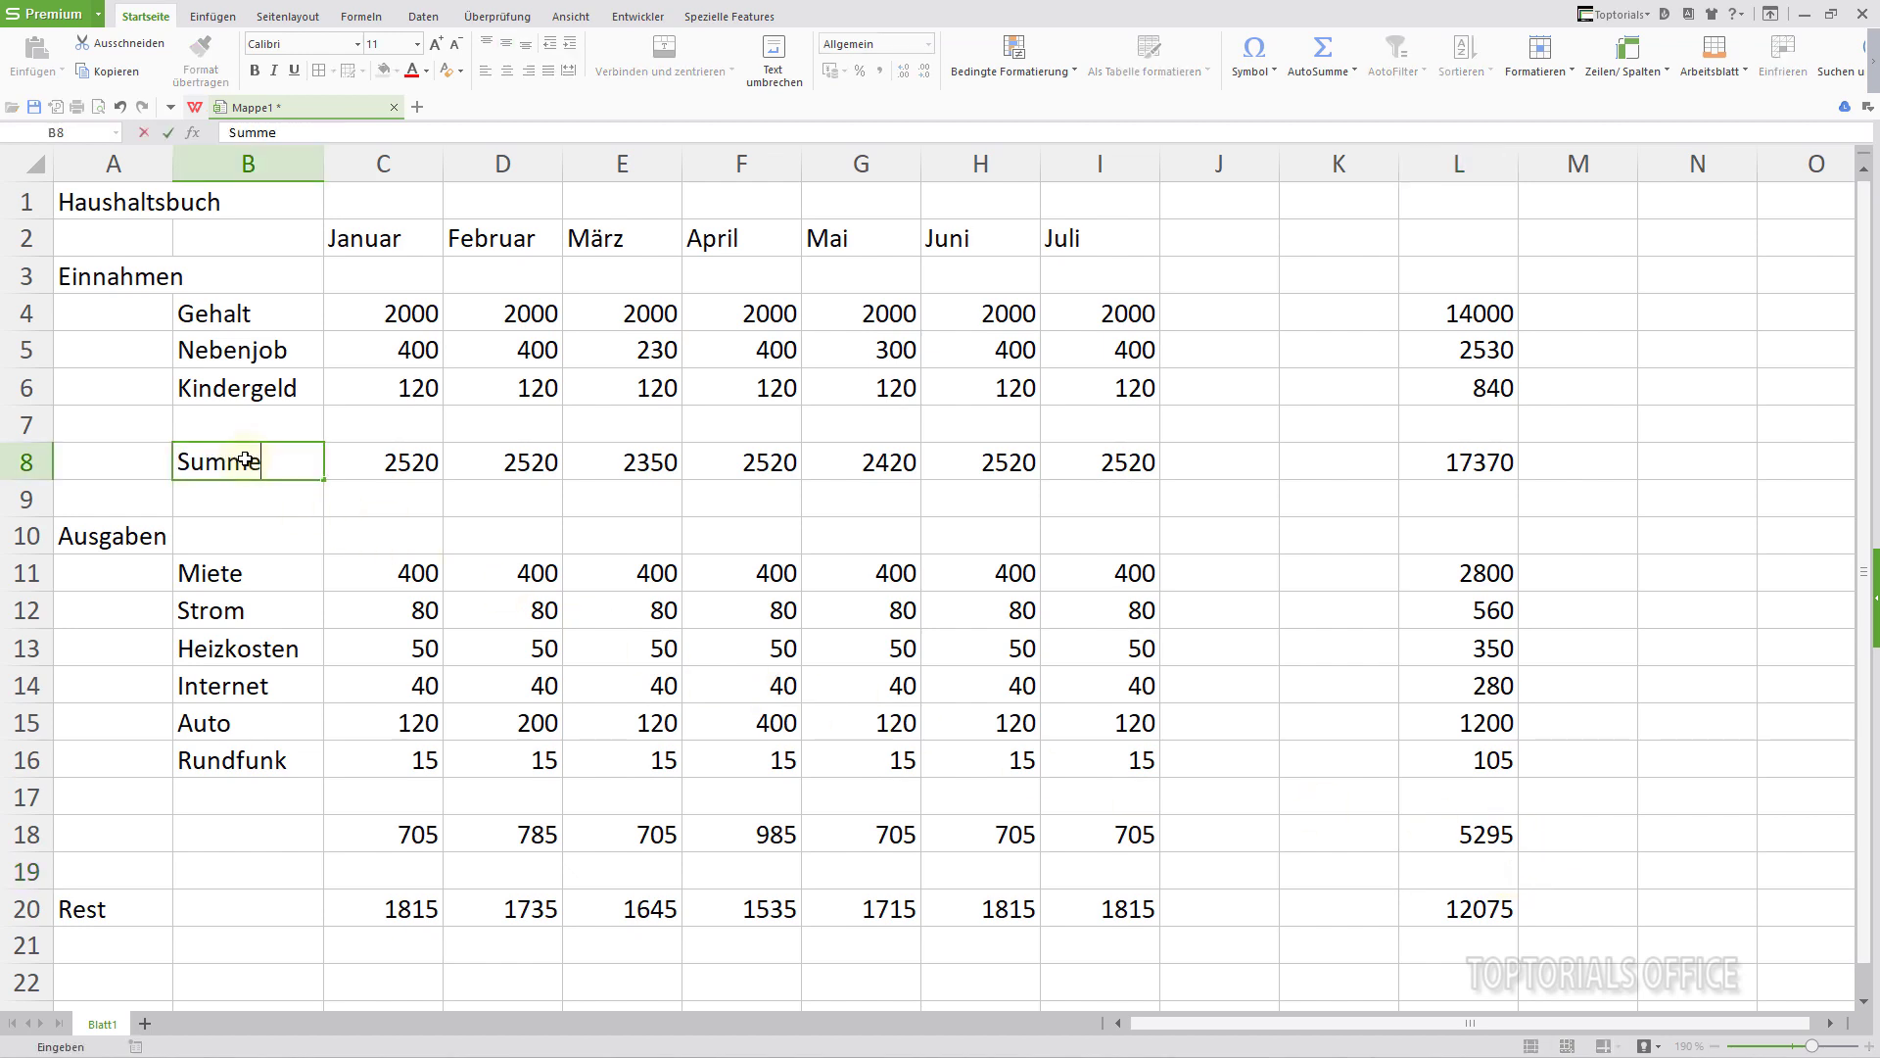
{"action": "key", "text": "Return"}
{"action": "key", "text": "Down"}
{"action": "key", "text": "Down"}
{"action": "key", "text": "Down"}
{"action": "key", "text": "Down"}
{"action": "key", "text": "Down"}
{"action": "key", "text": "Down"}
{"action": "key", "text": "Down"}
{"action": "key", "text": "Down"}
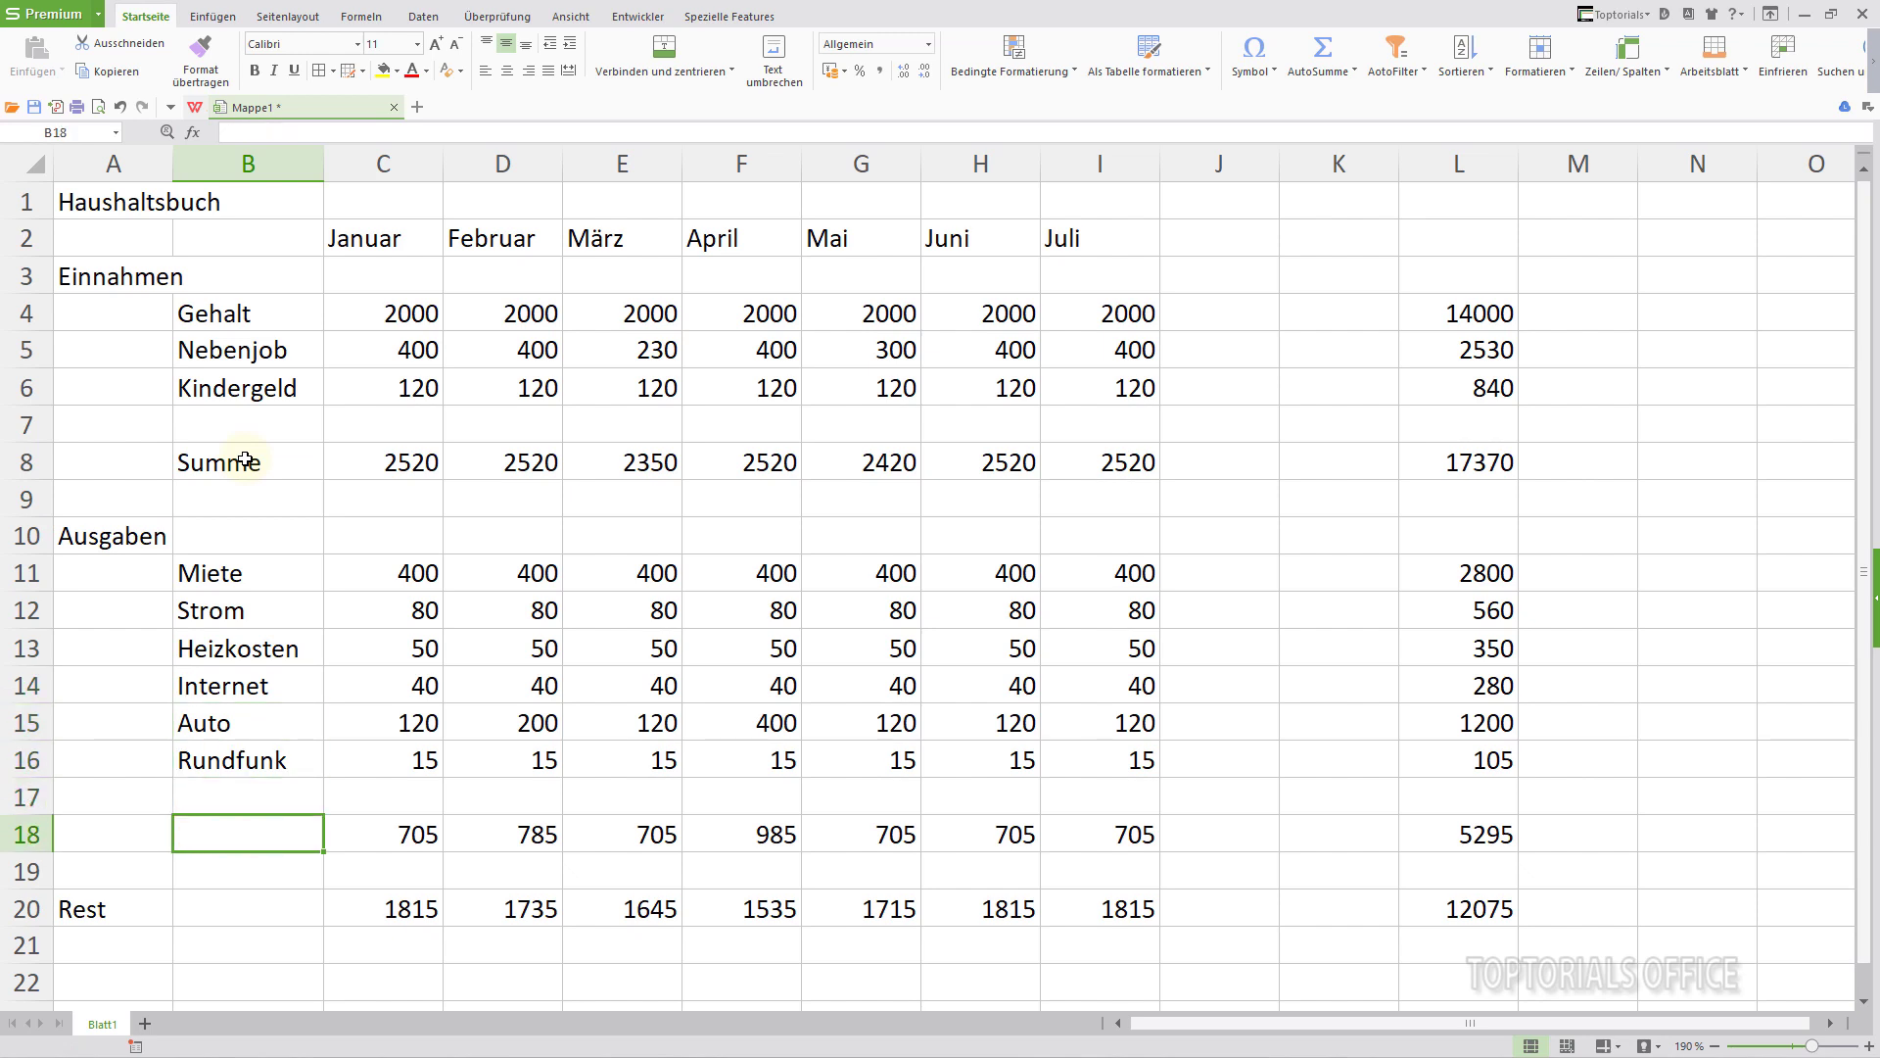
{"action": "type", "text": "Summe"}
{"action": "key", "text": "Return"}
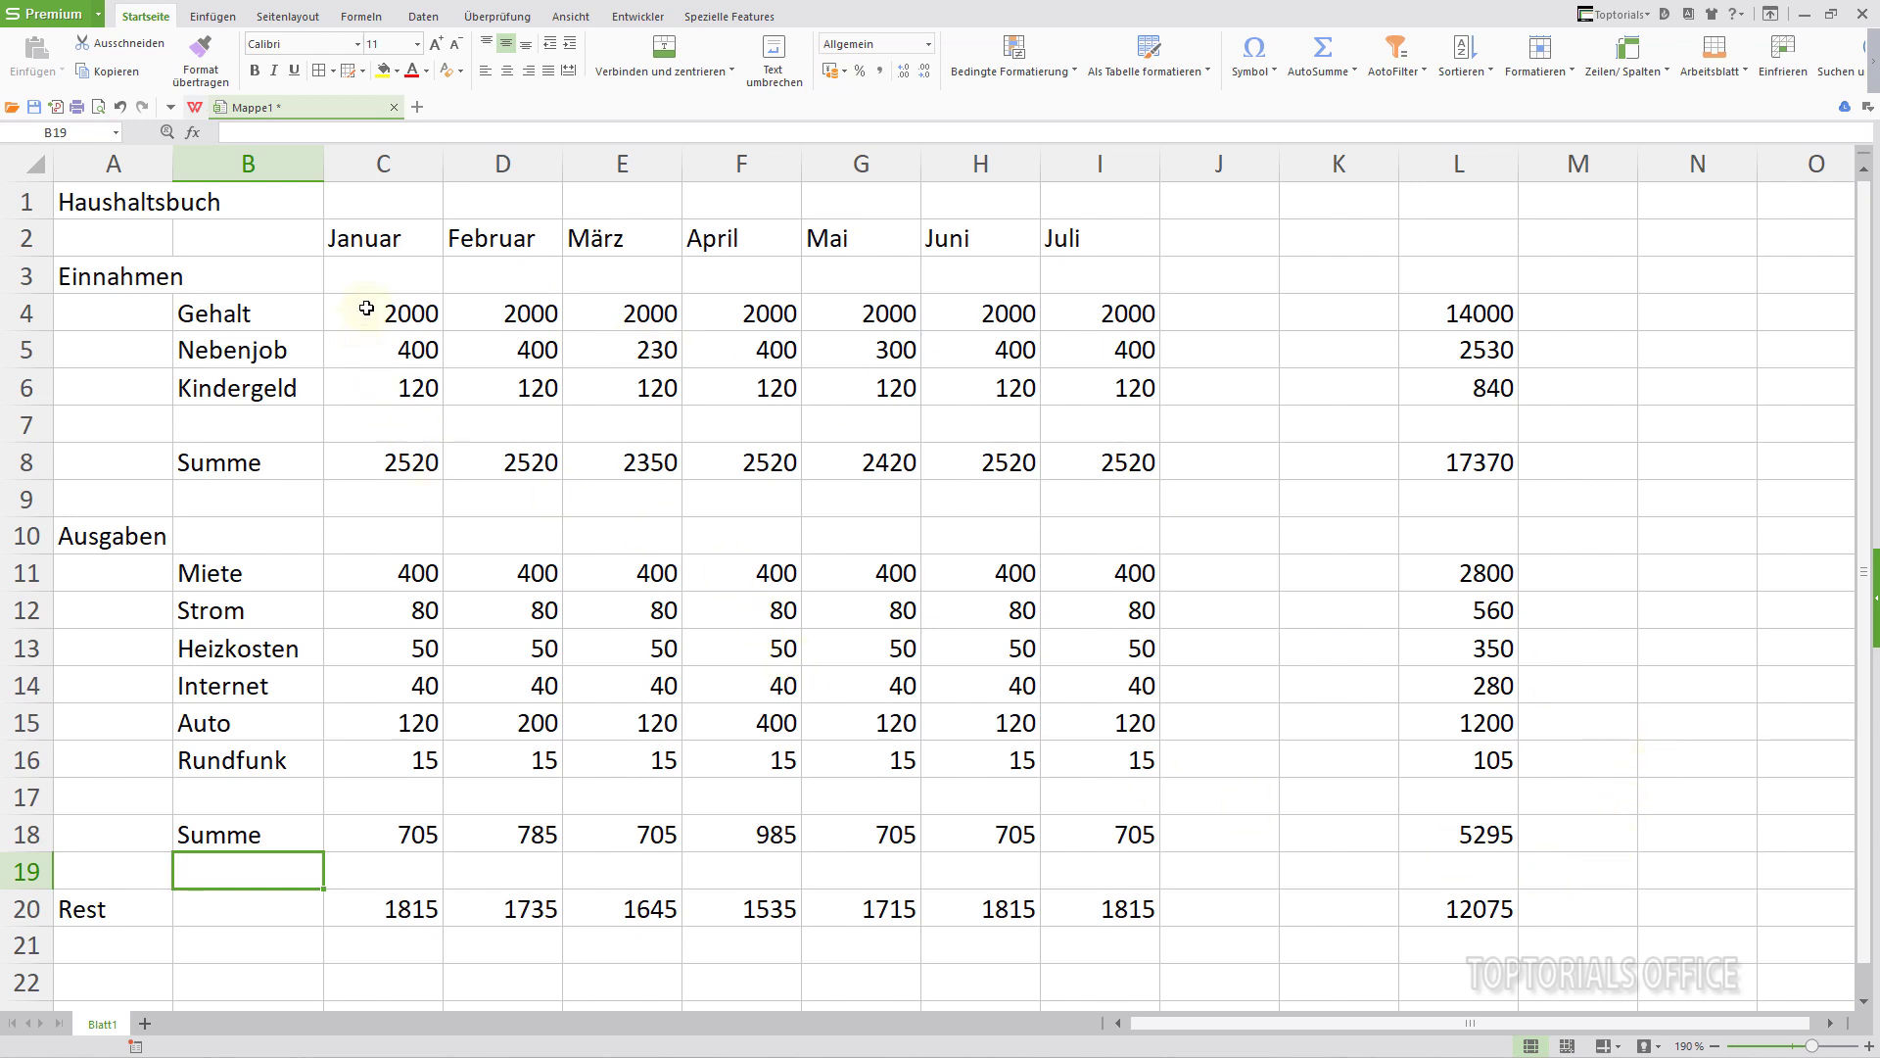
- Open Zellen formatieren for C4:L20 and try the Währung format's symbol list
{"action": "left_click_drag", "start_coordinate": [366, 309], "coordinate": [1486, 910]}
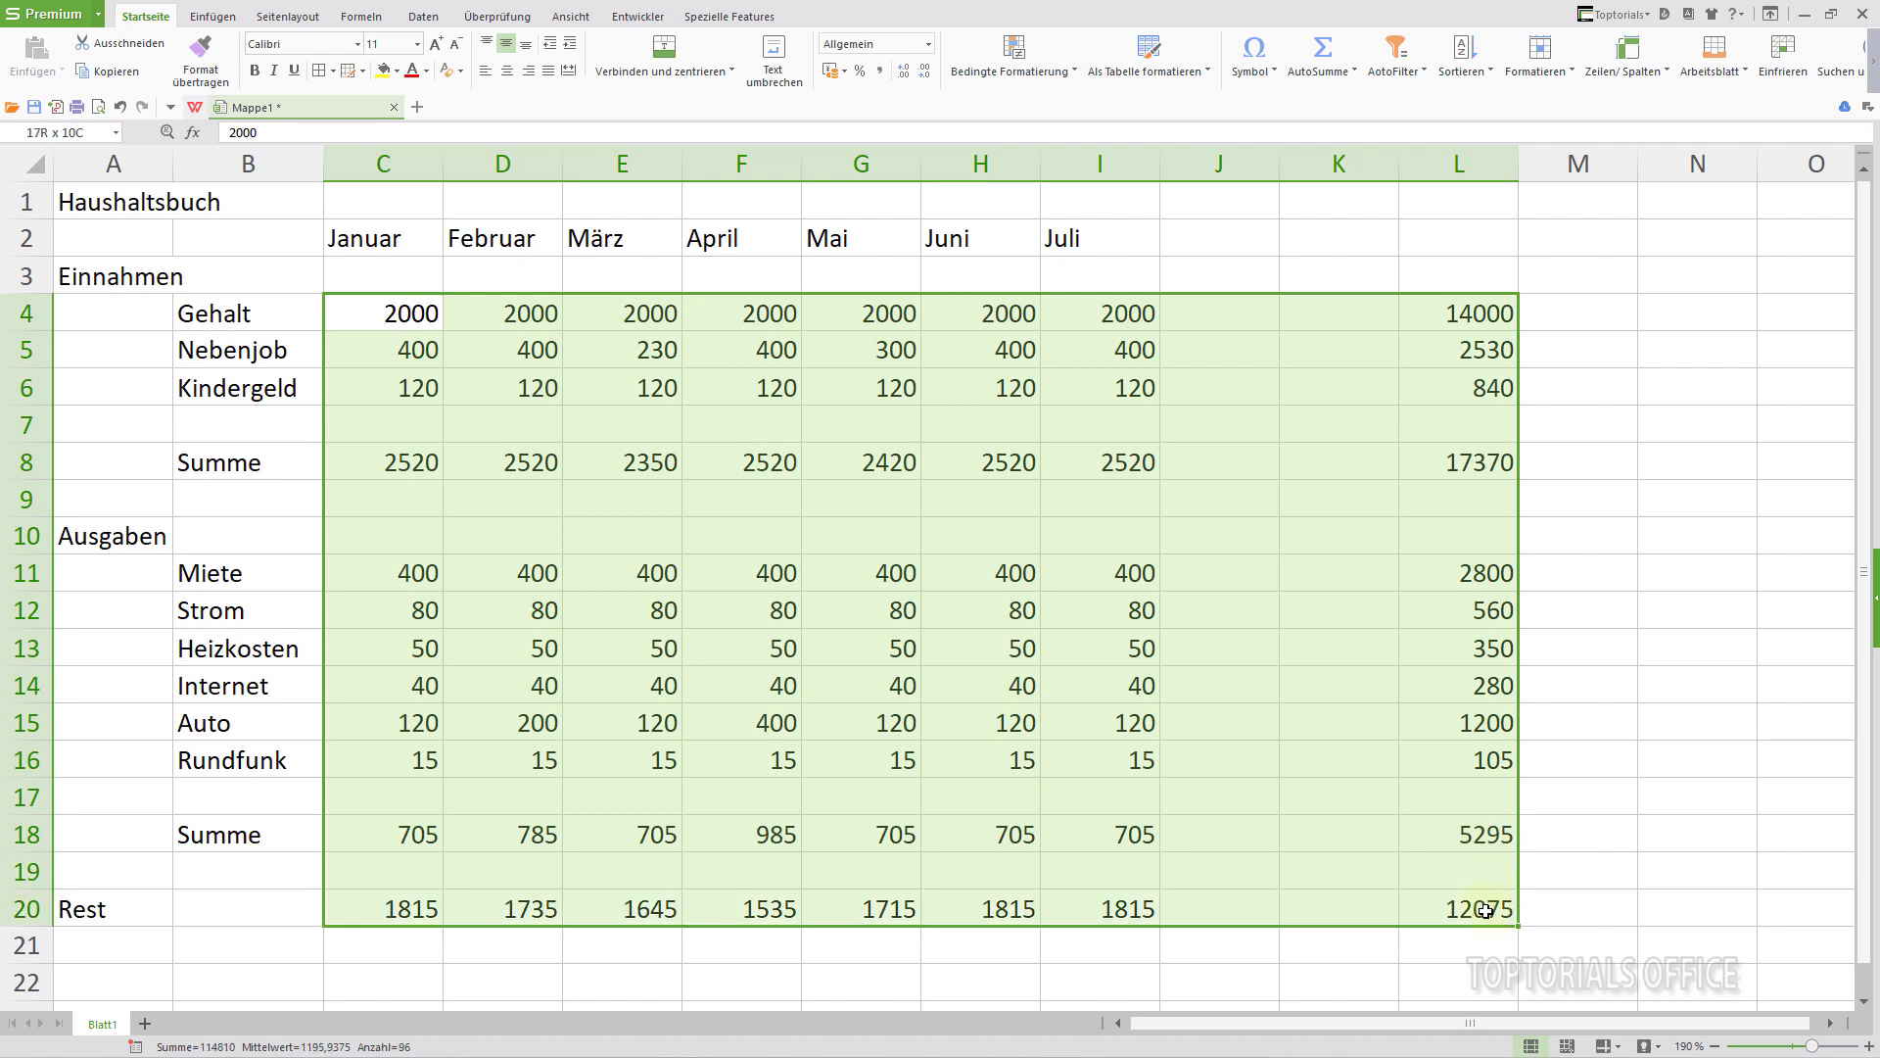
{"action": "right_click", "coordinate": [703, 660]}
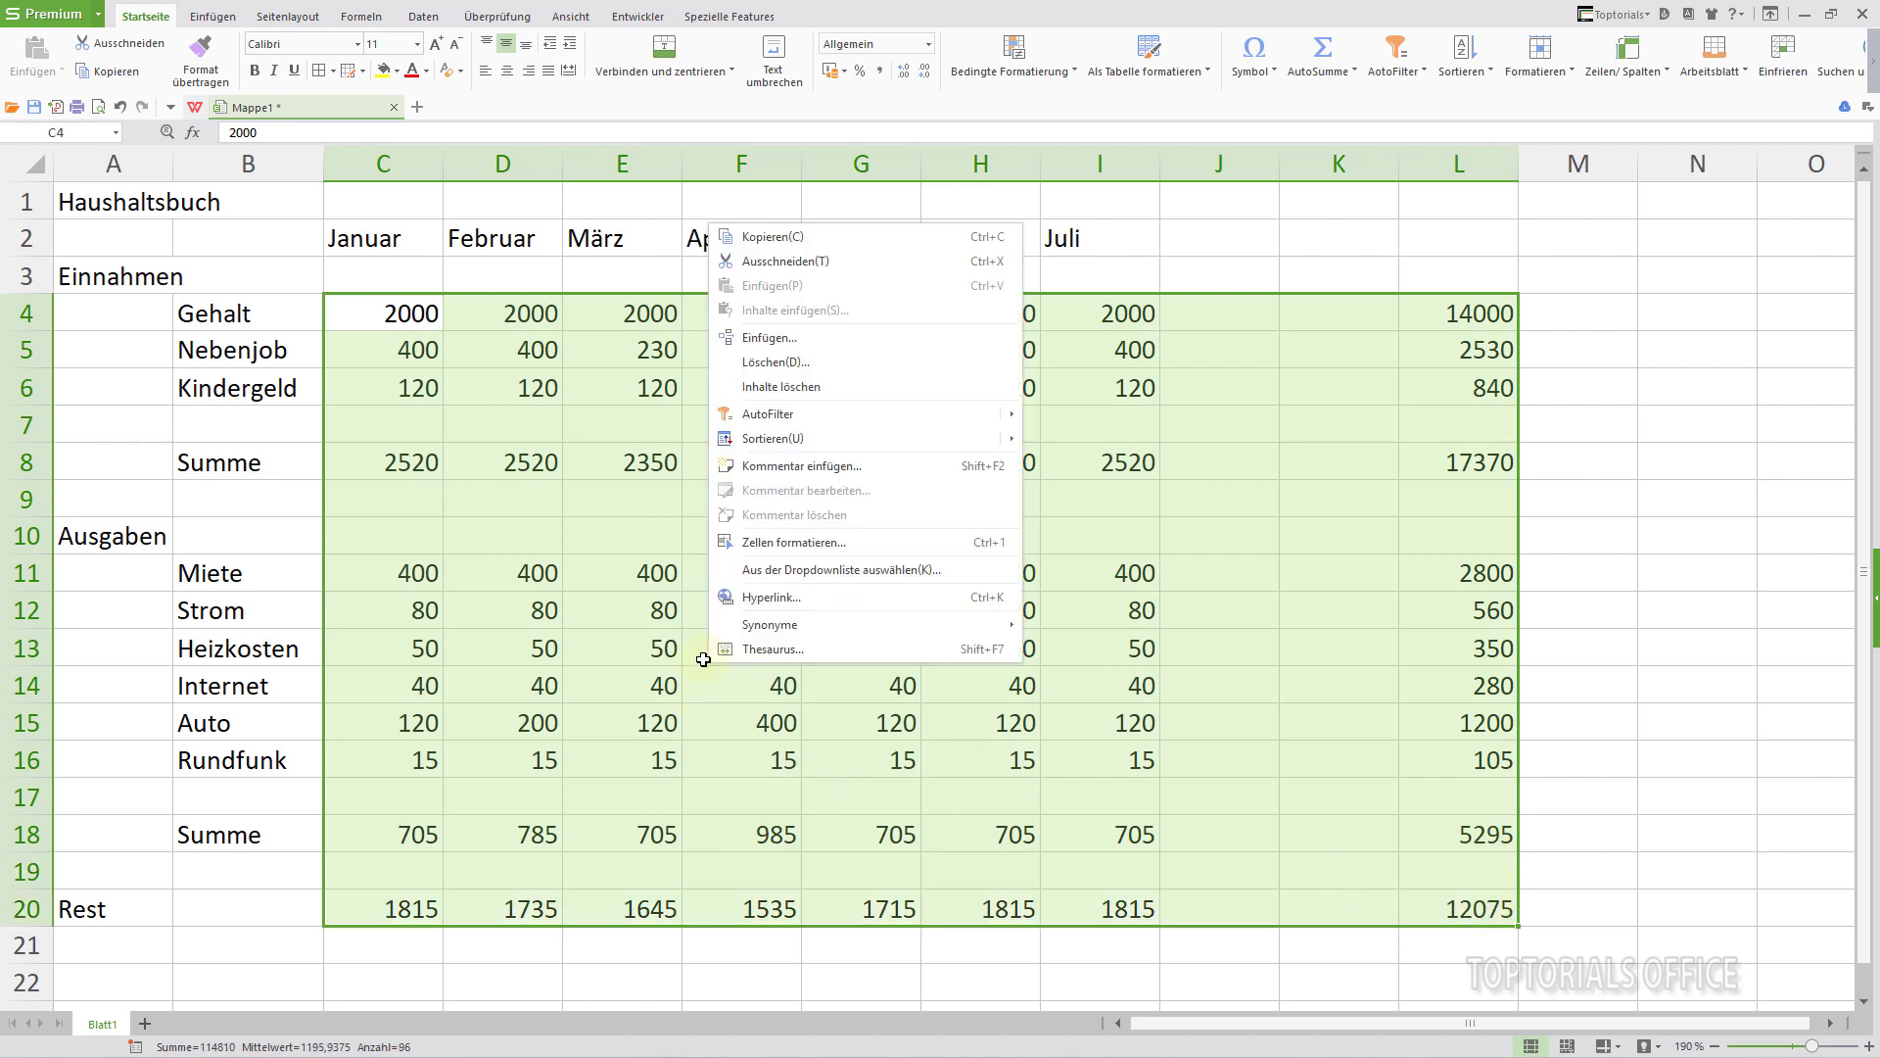
{"action": "left_click", "coordinate": [794, 541]}
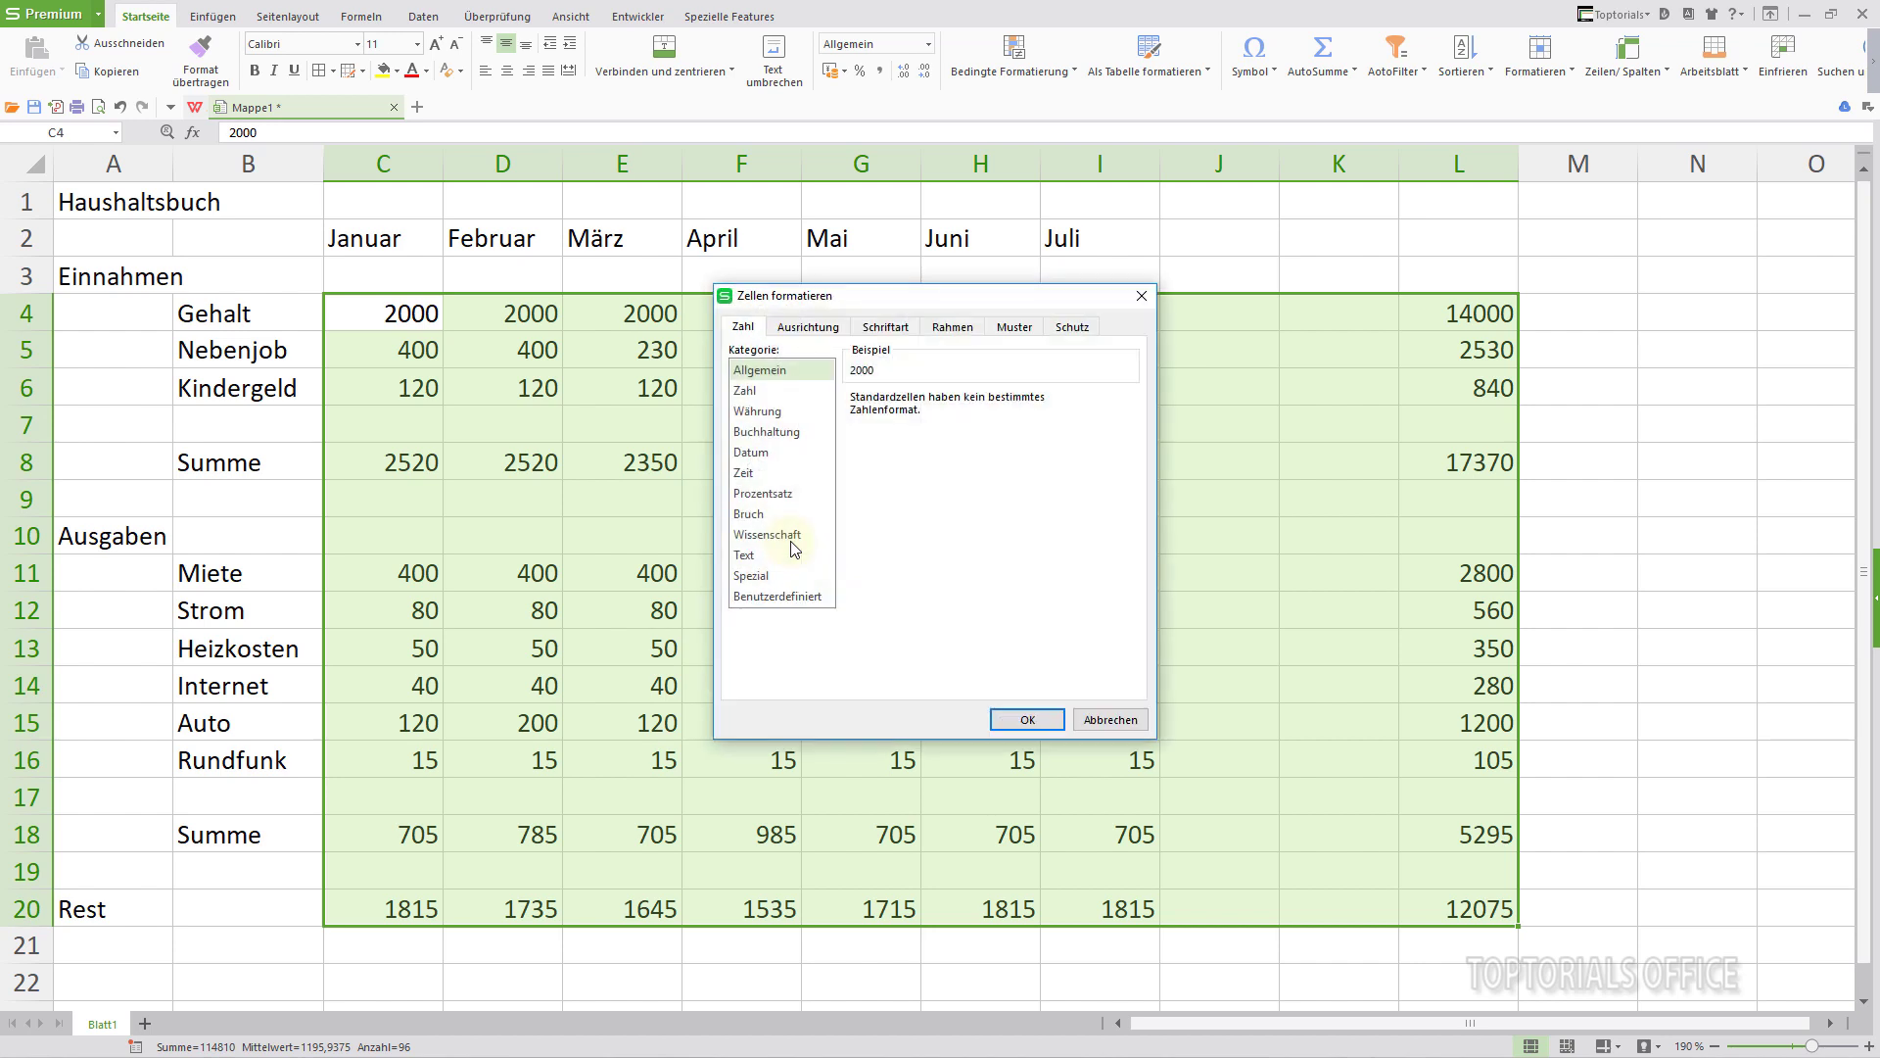
{"action": "left_click", "coordinate": [758, 412]}
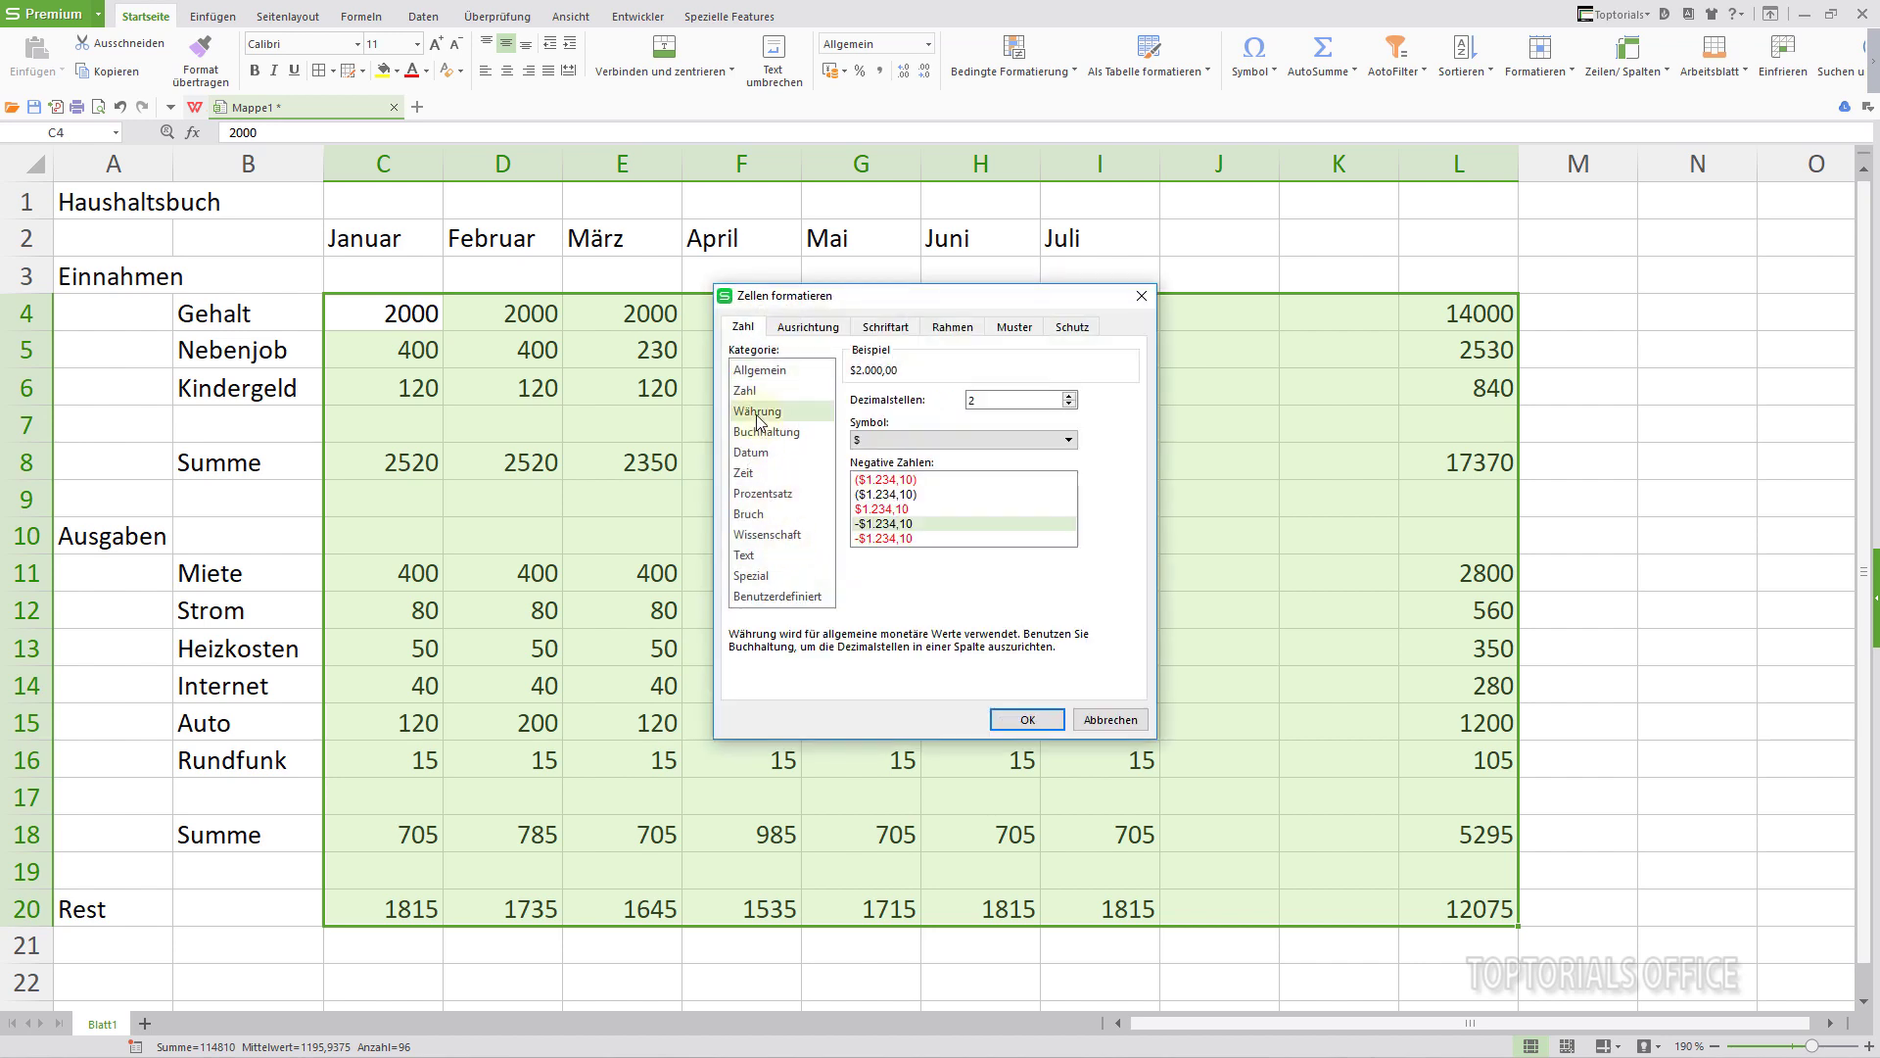
{"action": "left_click", "coordinate": [1069, 441]}
{"action": "mouse_move", "coordinate": [1072, 560]}
{"action": "left_mouse_down"}
{"action": "mouse_move", "coordinate": [1054, 473]}
{"action": "mouse_move", "coordinate": [1067, 499]}
{"action": "left_mouse_up"}
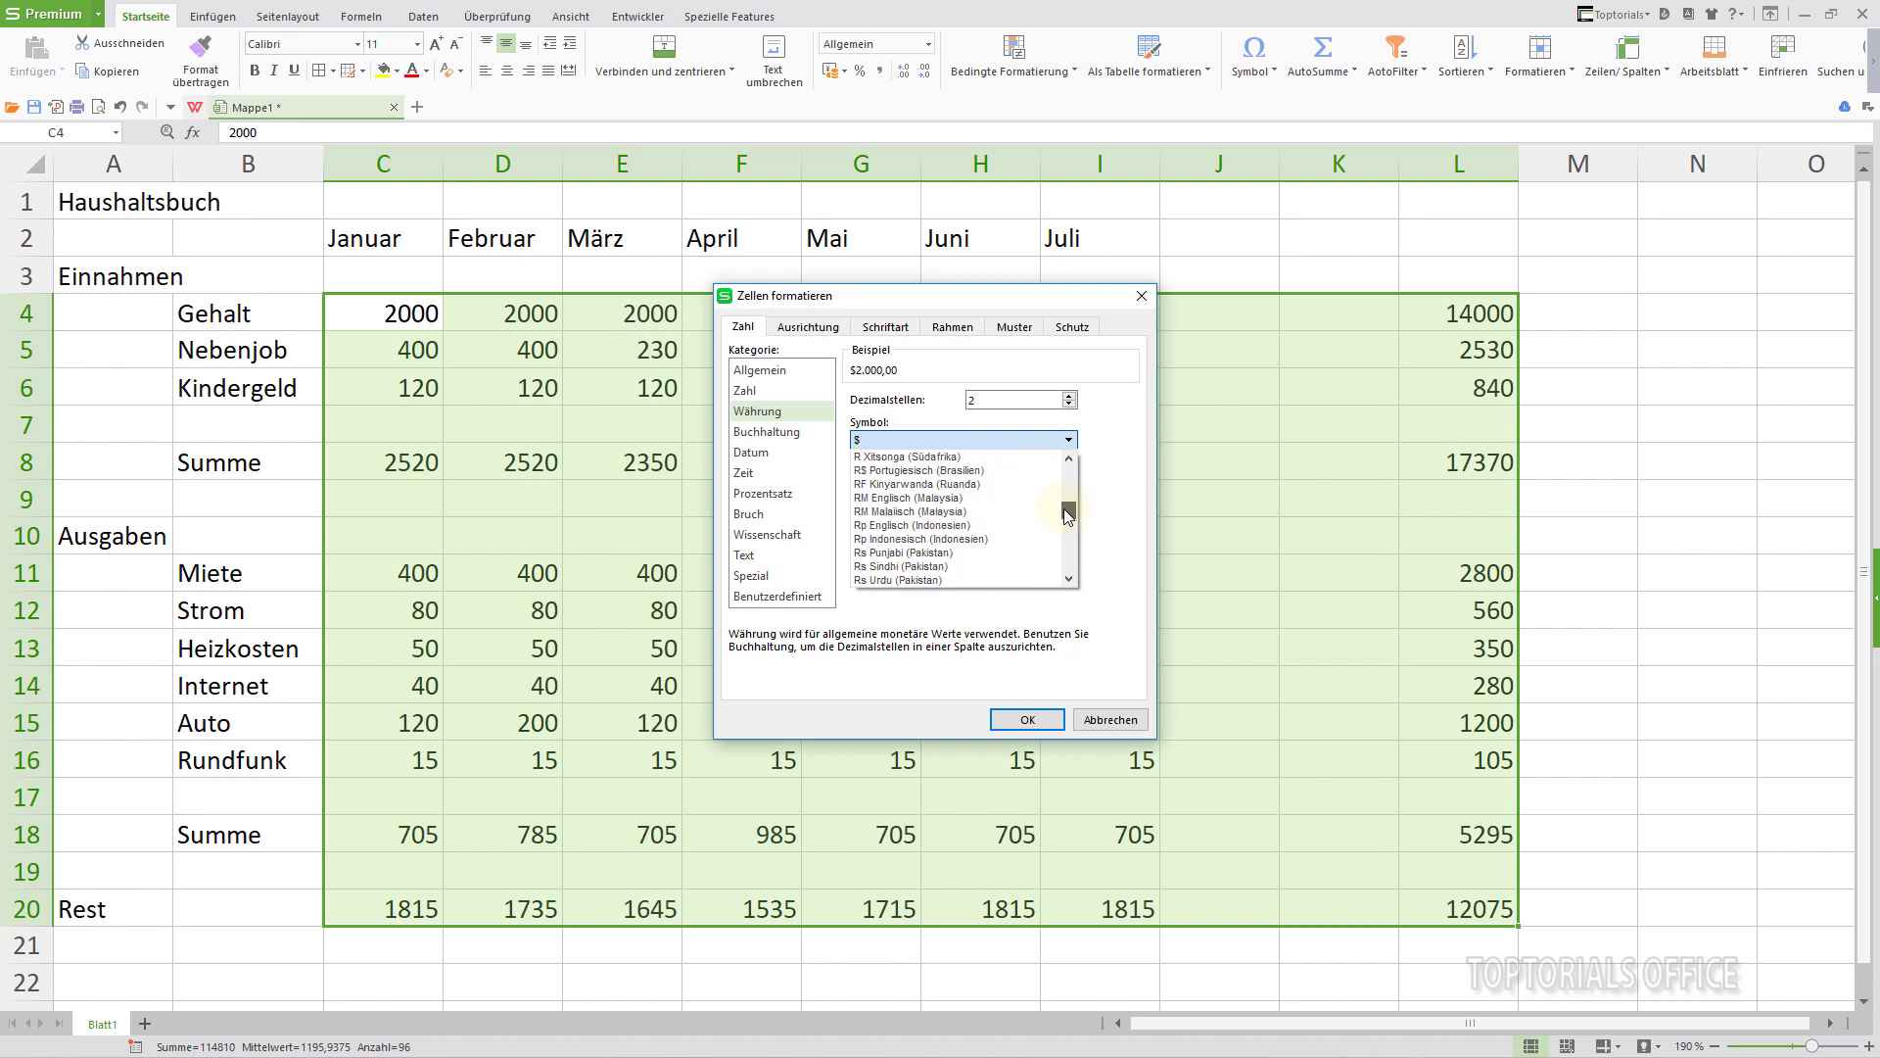
{"action": "left_click", "coordinate": [1103, 434]}
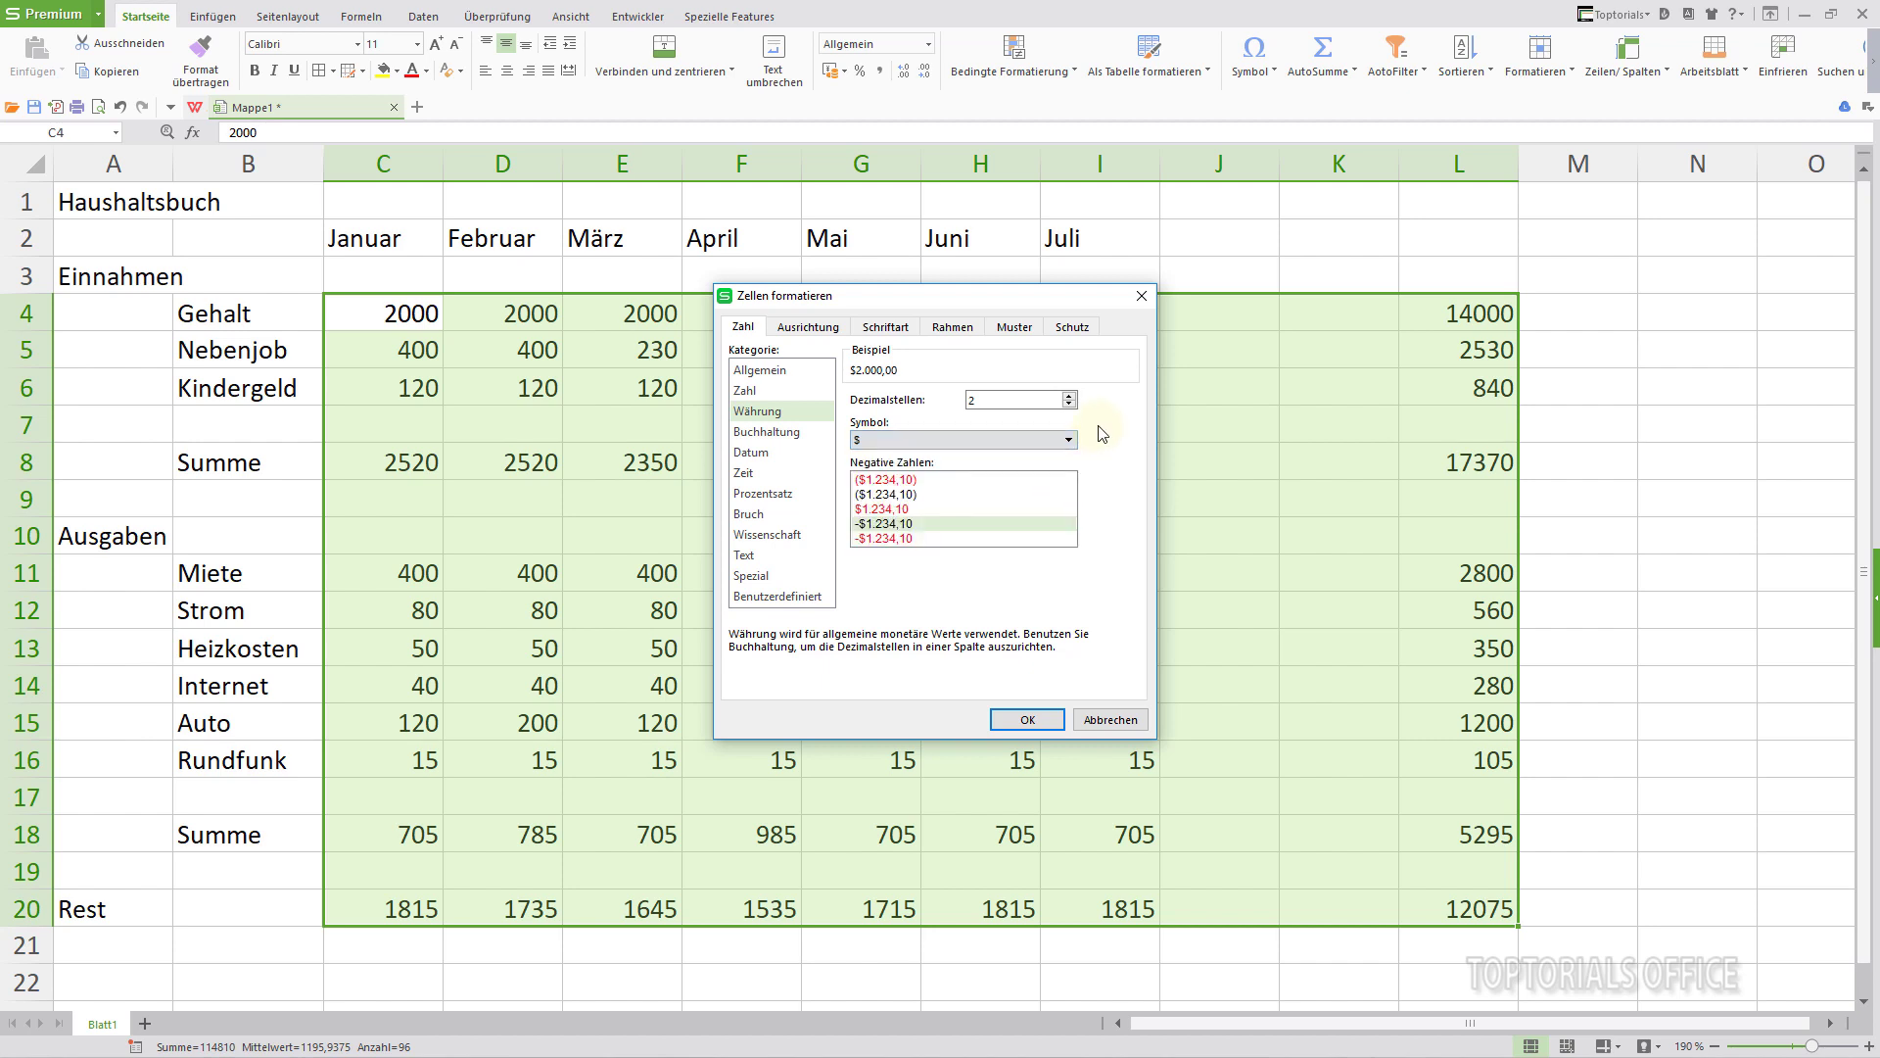
- Compare the Zahl, Währung and Benutzerdefiniert formats, picking bracketed negatives in Währung
{"action": "left_click", "coordinate": [764, 394]}
{"action": "left_click", "coordinate": [769, 419]}
{"action": "left_click", "coordinate": [743, 393]}
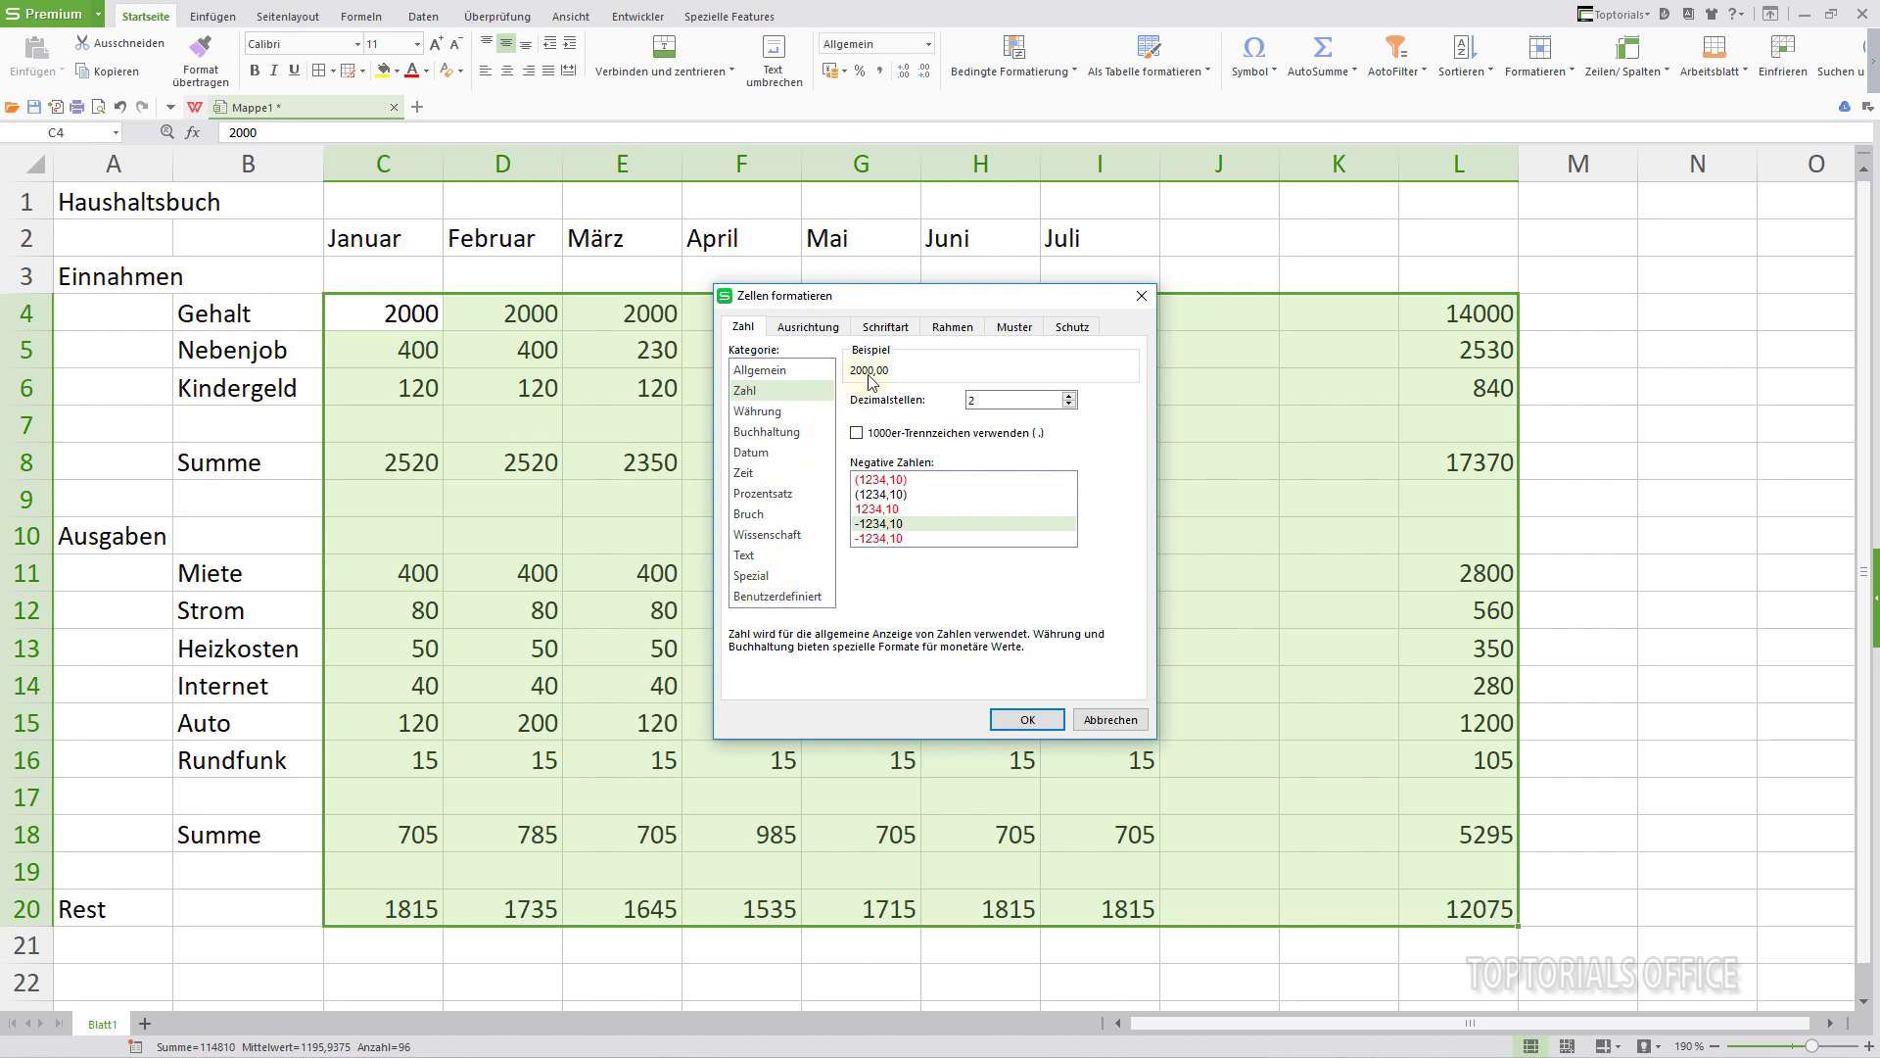
{"action": "left_click", "coordinate": [775, 597]}
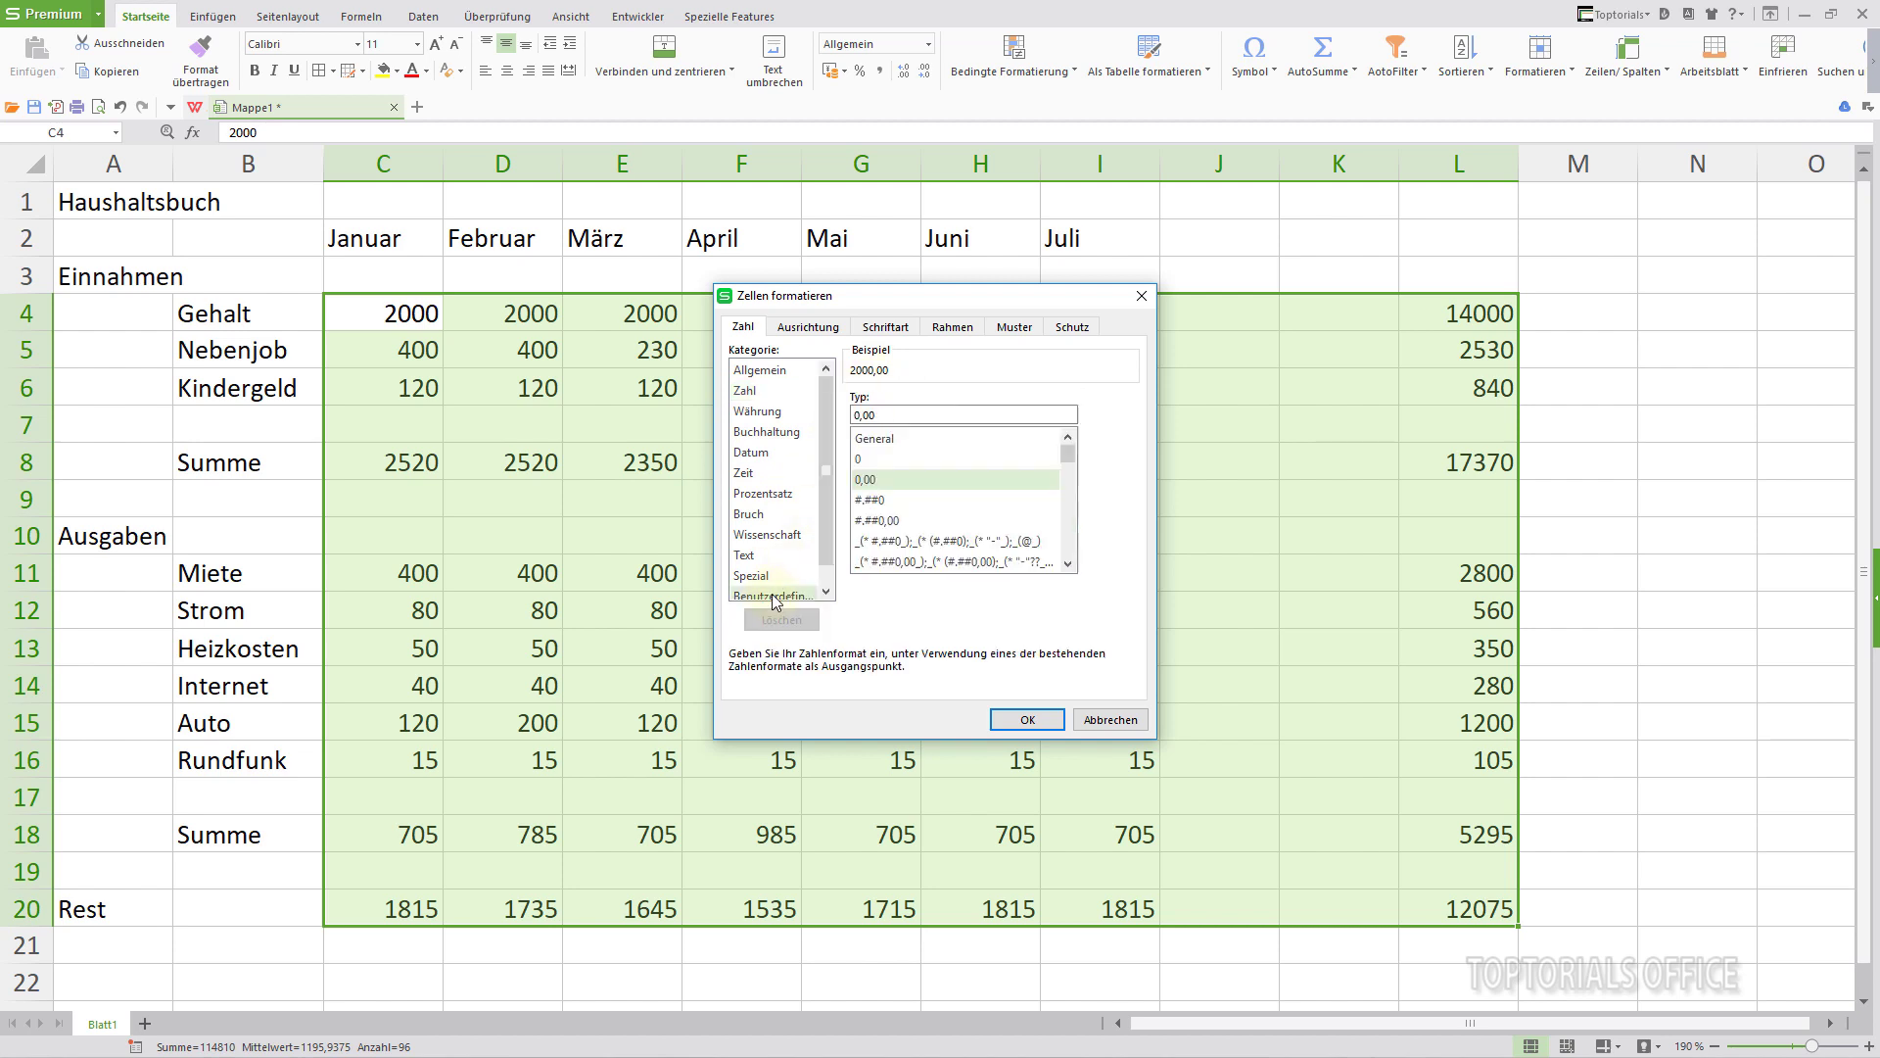
{"action": "left_click", "coordinate": [875, 412]}
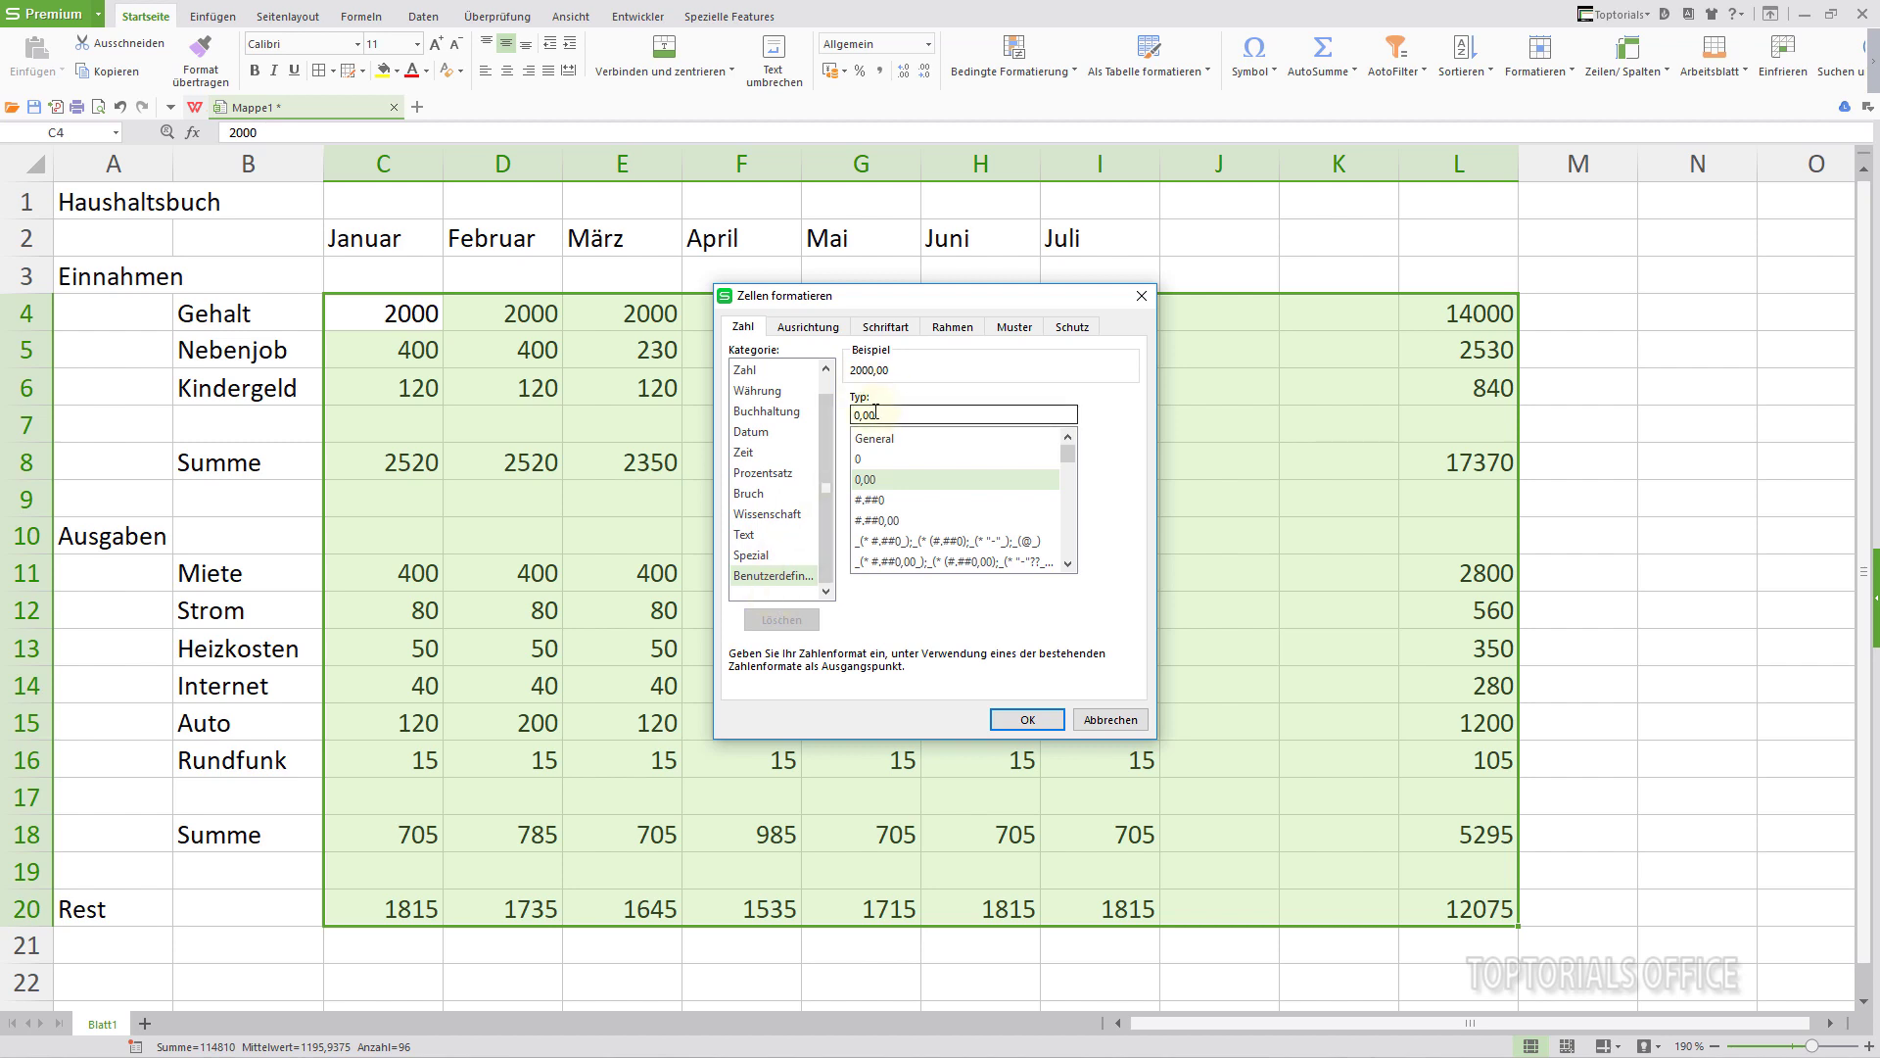
{"action": "left_click", "coordinate": [763, 391]}
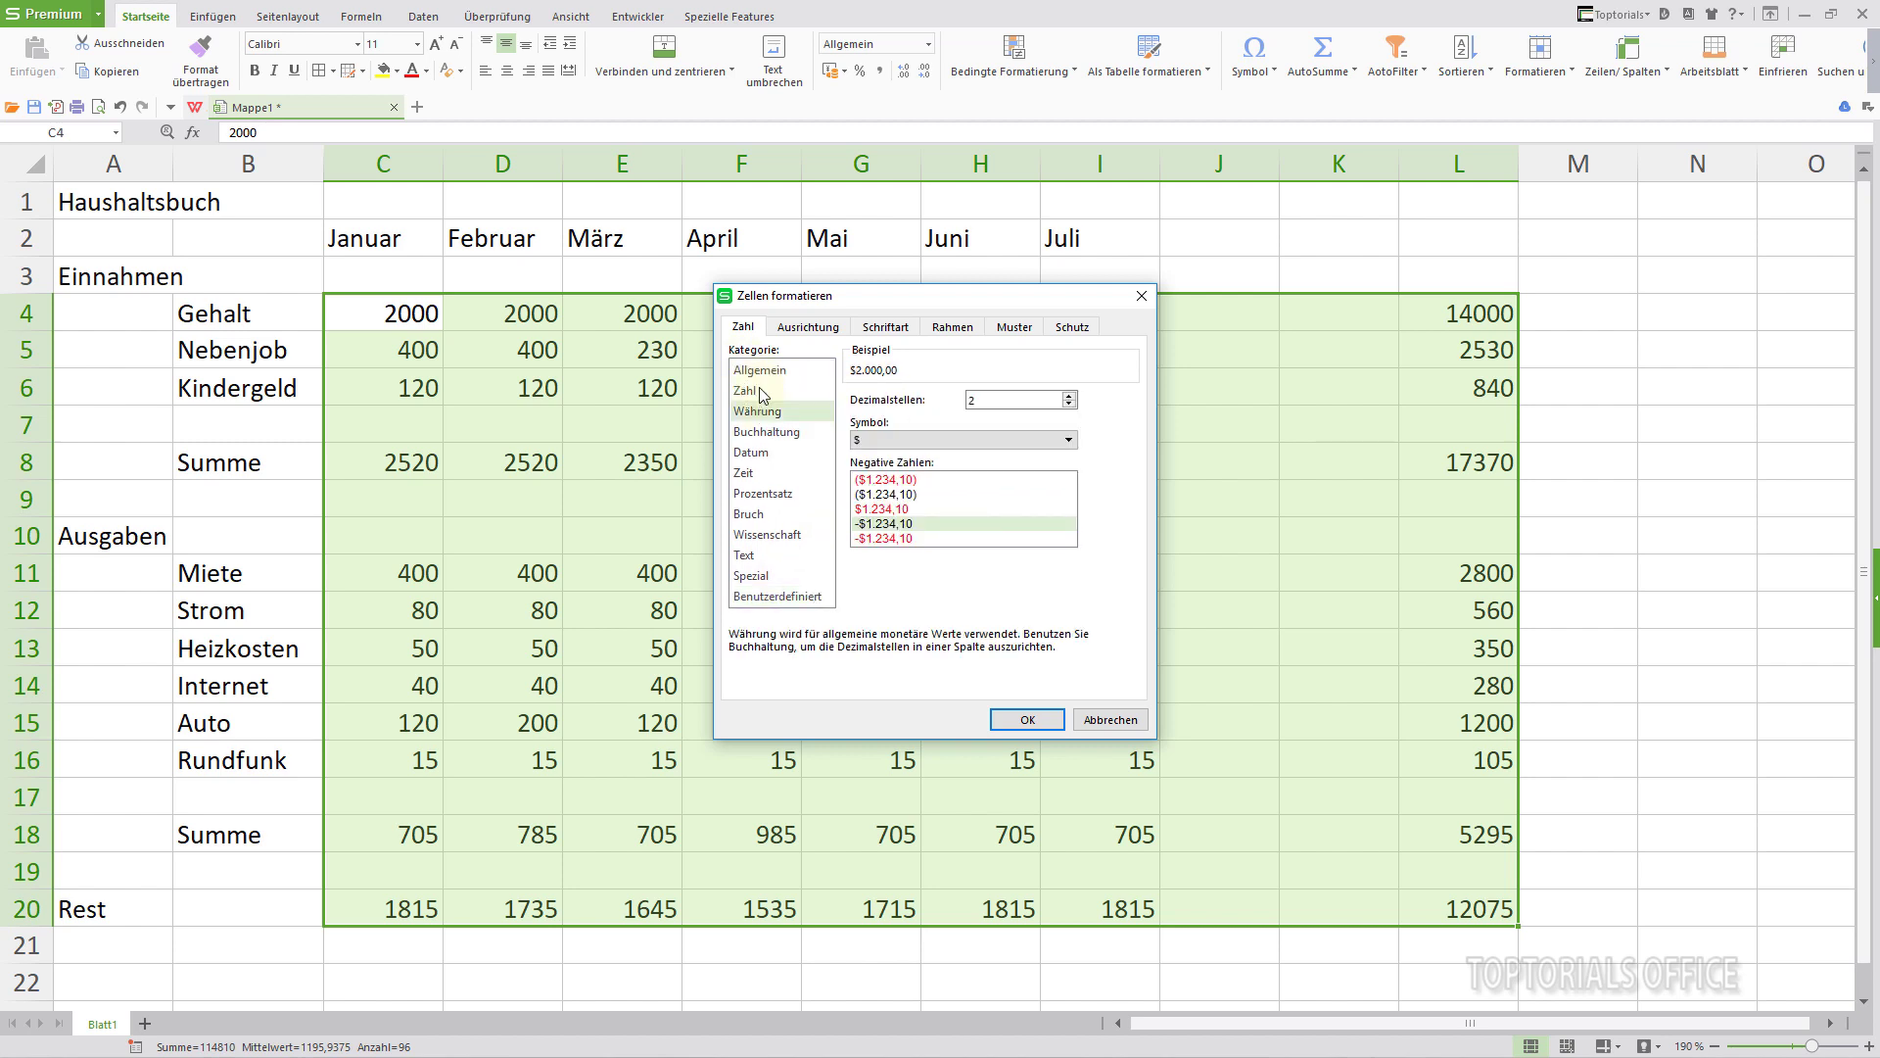
{"action": "left_click", "coordinate": [893, 479]}
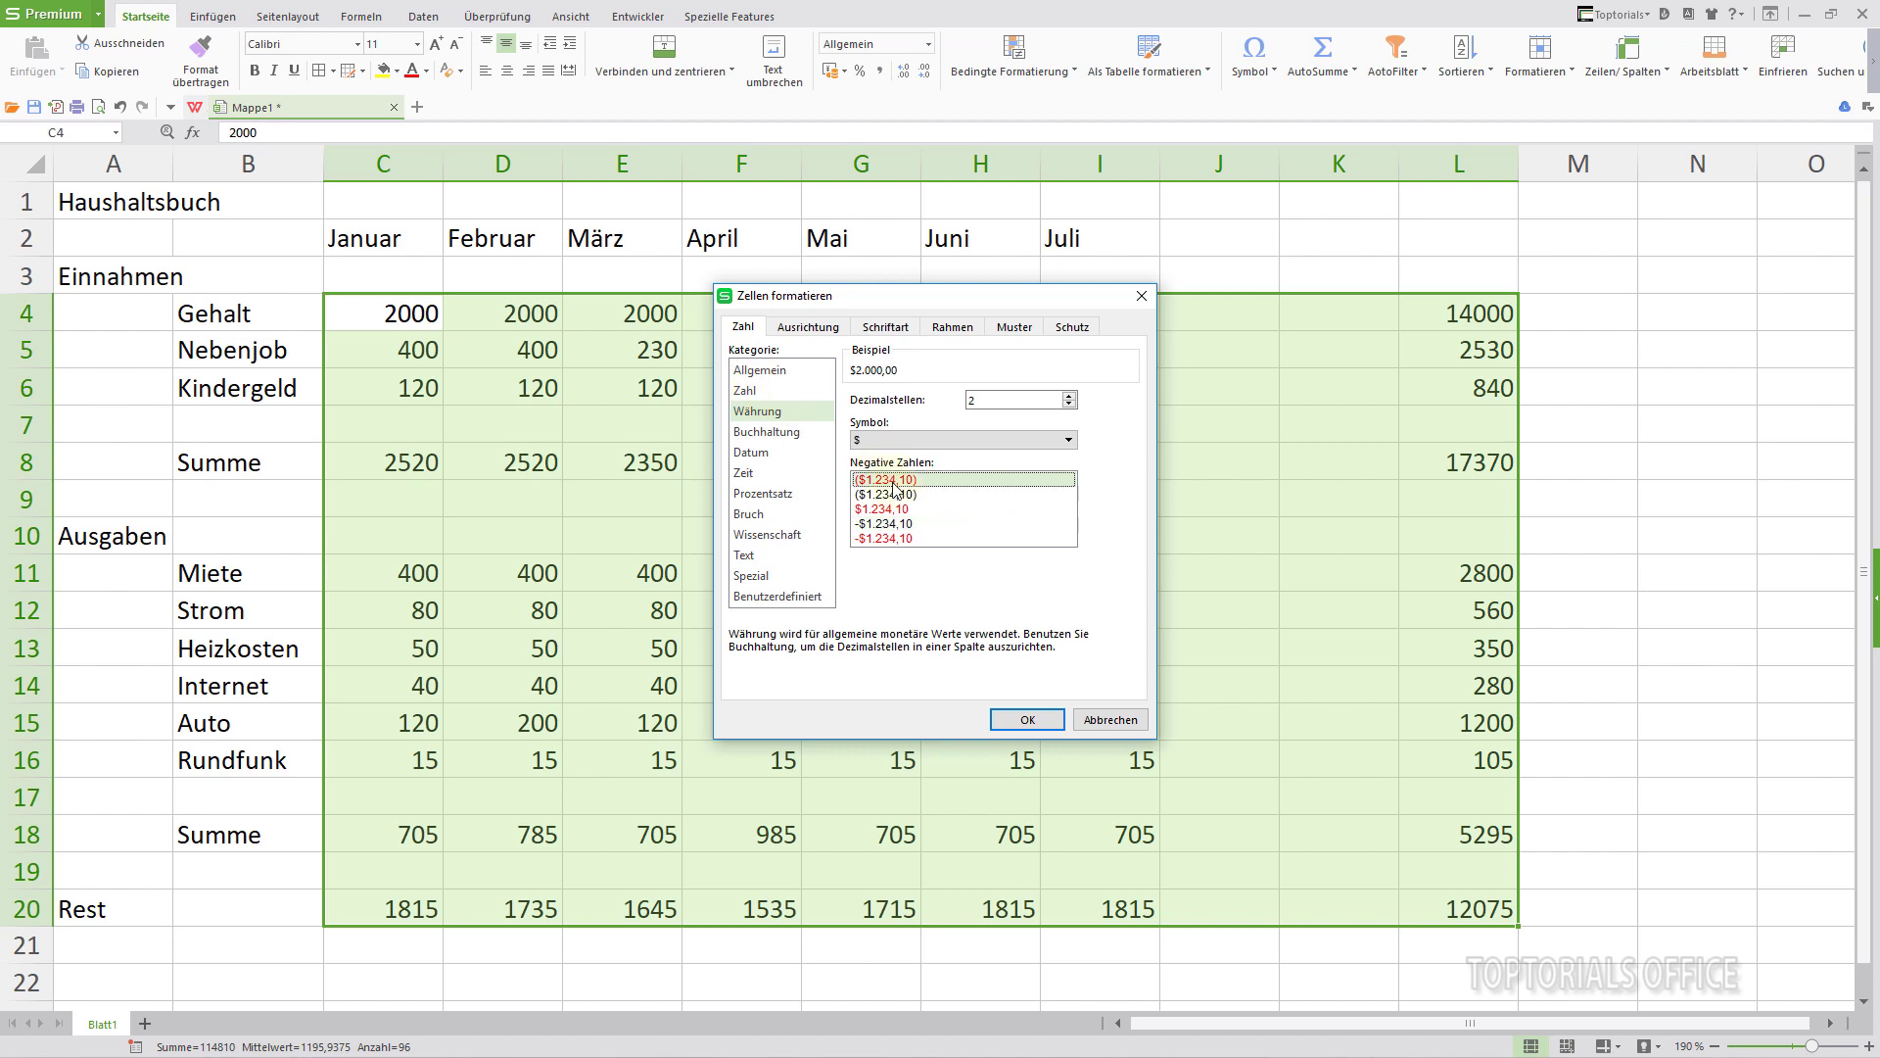
- Apply the custom format code #.##0,00 "€" to the figures in C4:L20
{"action": "left_click", "coordinate": [778, 596]}
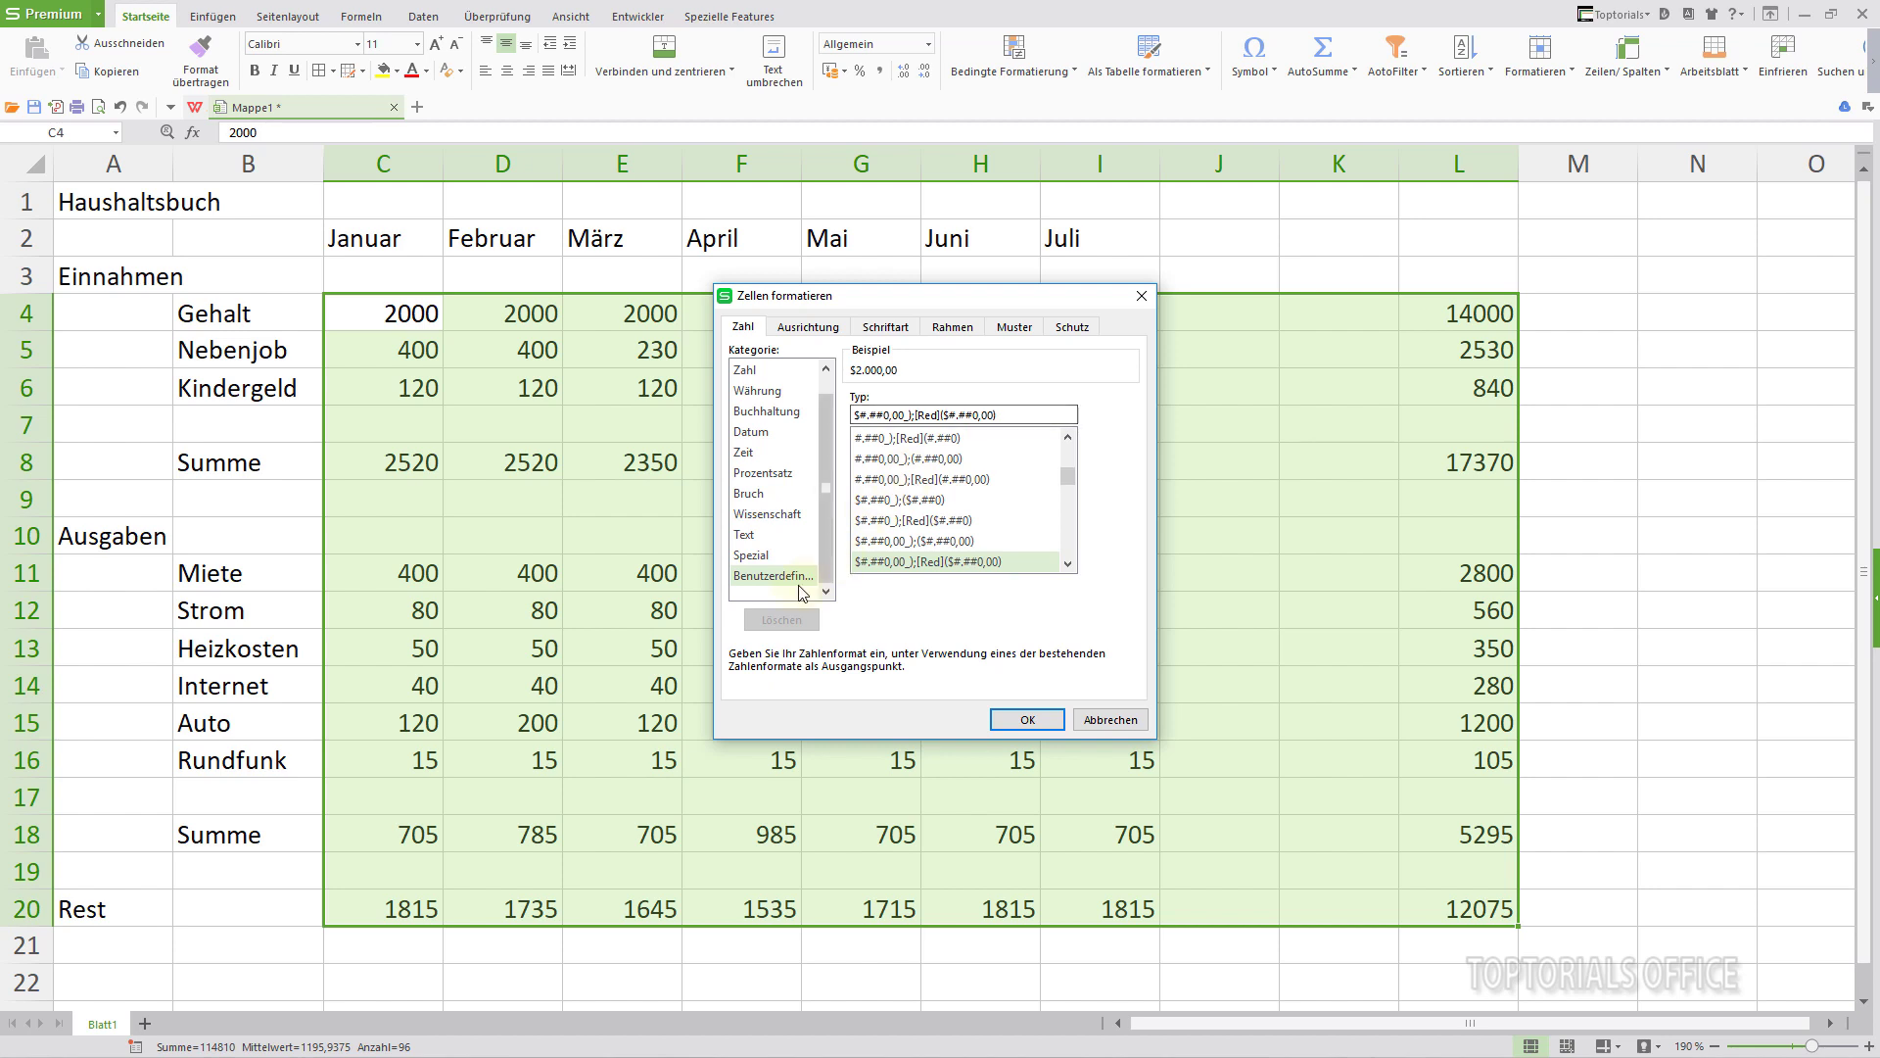
{"action": "left_click", "coordinate": [1033, 415]}
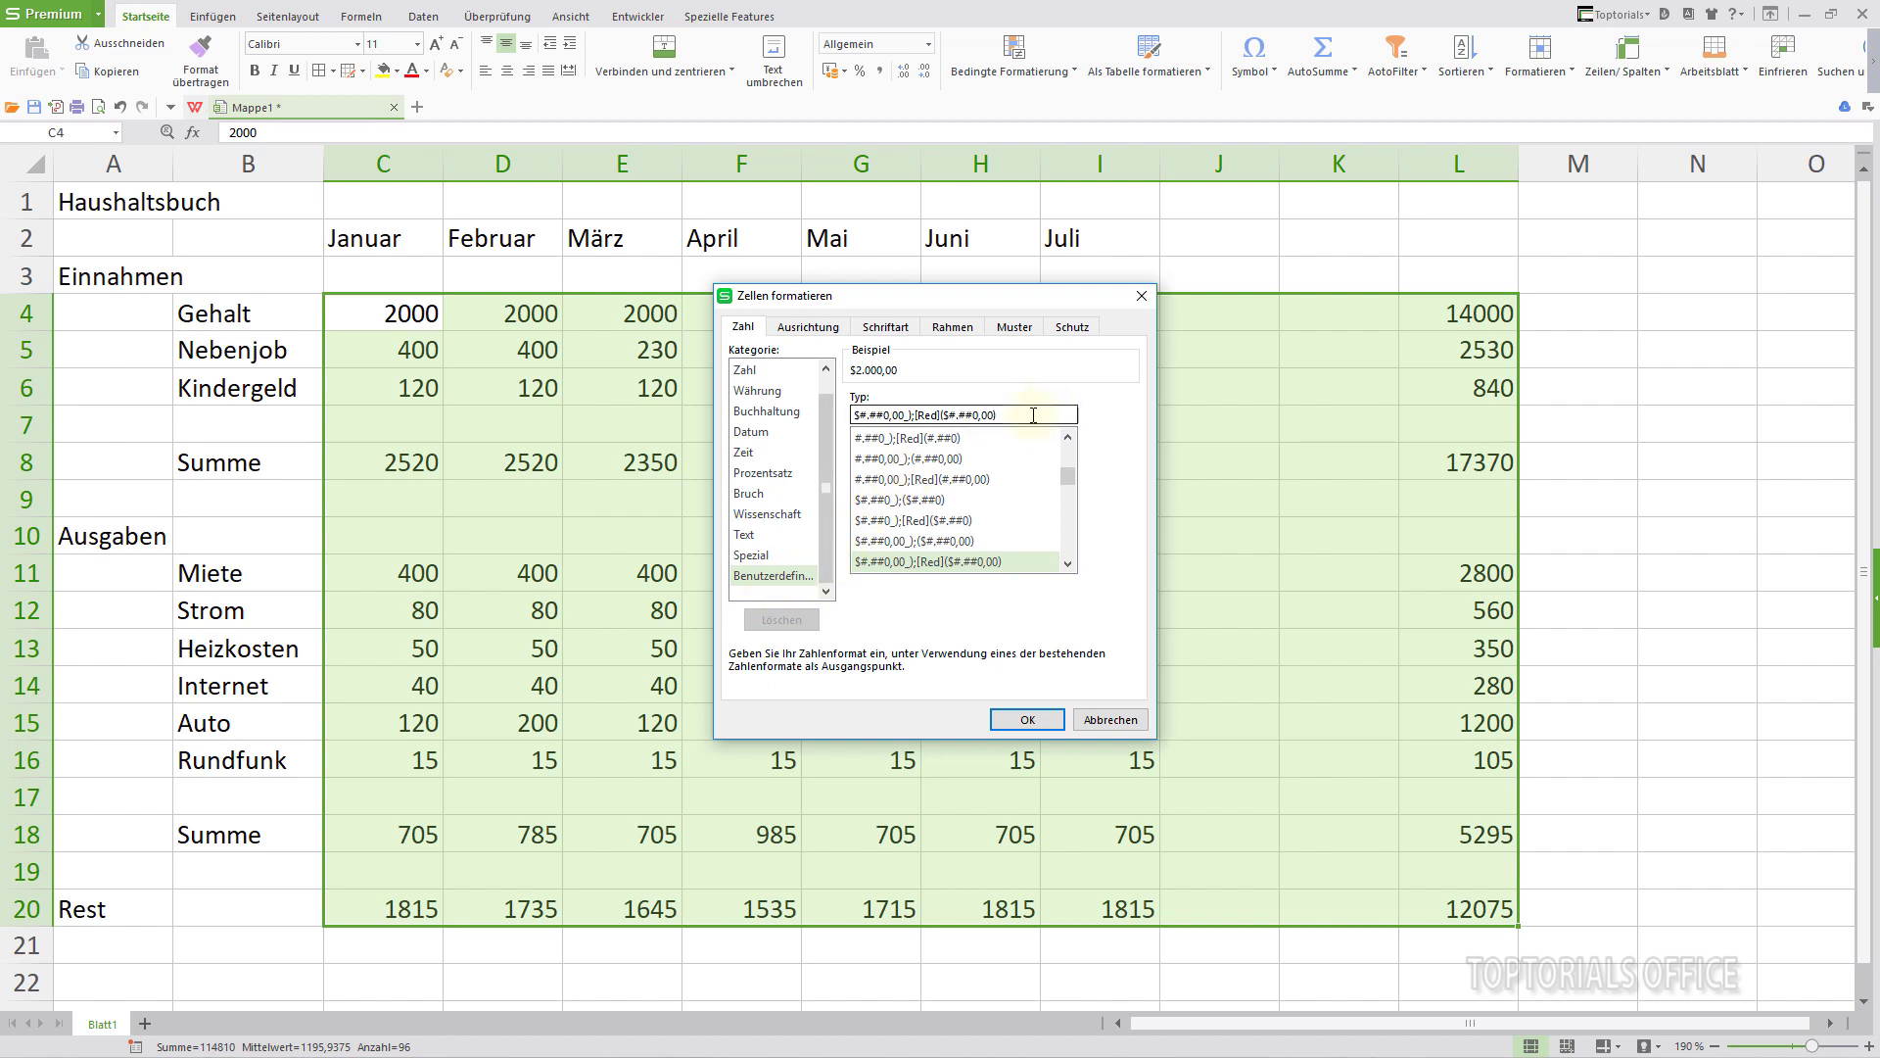
{"action": "double_click", "coordinate": [1033, 415]}
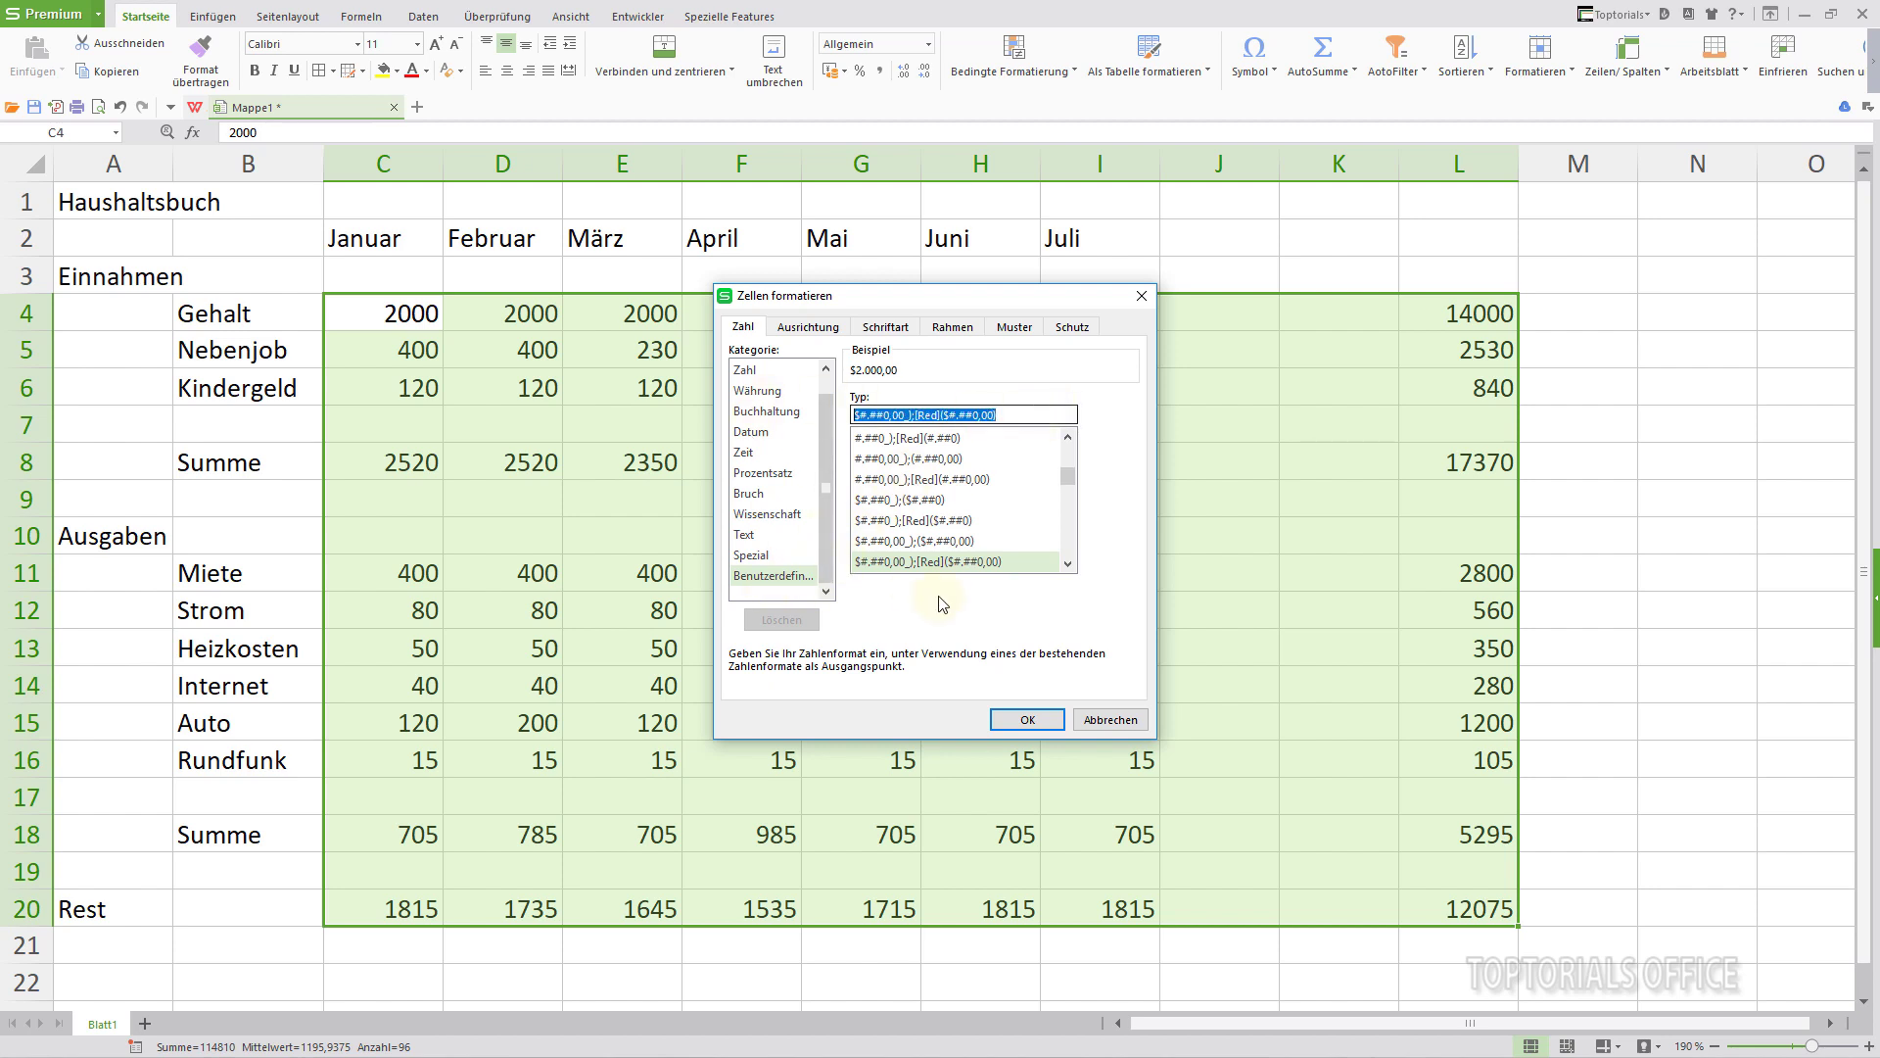
{"action": "key", "text": "BackSpace"}
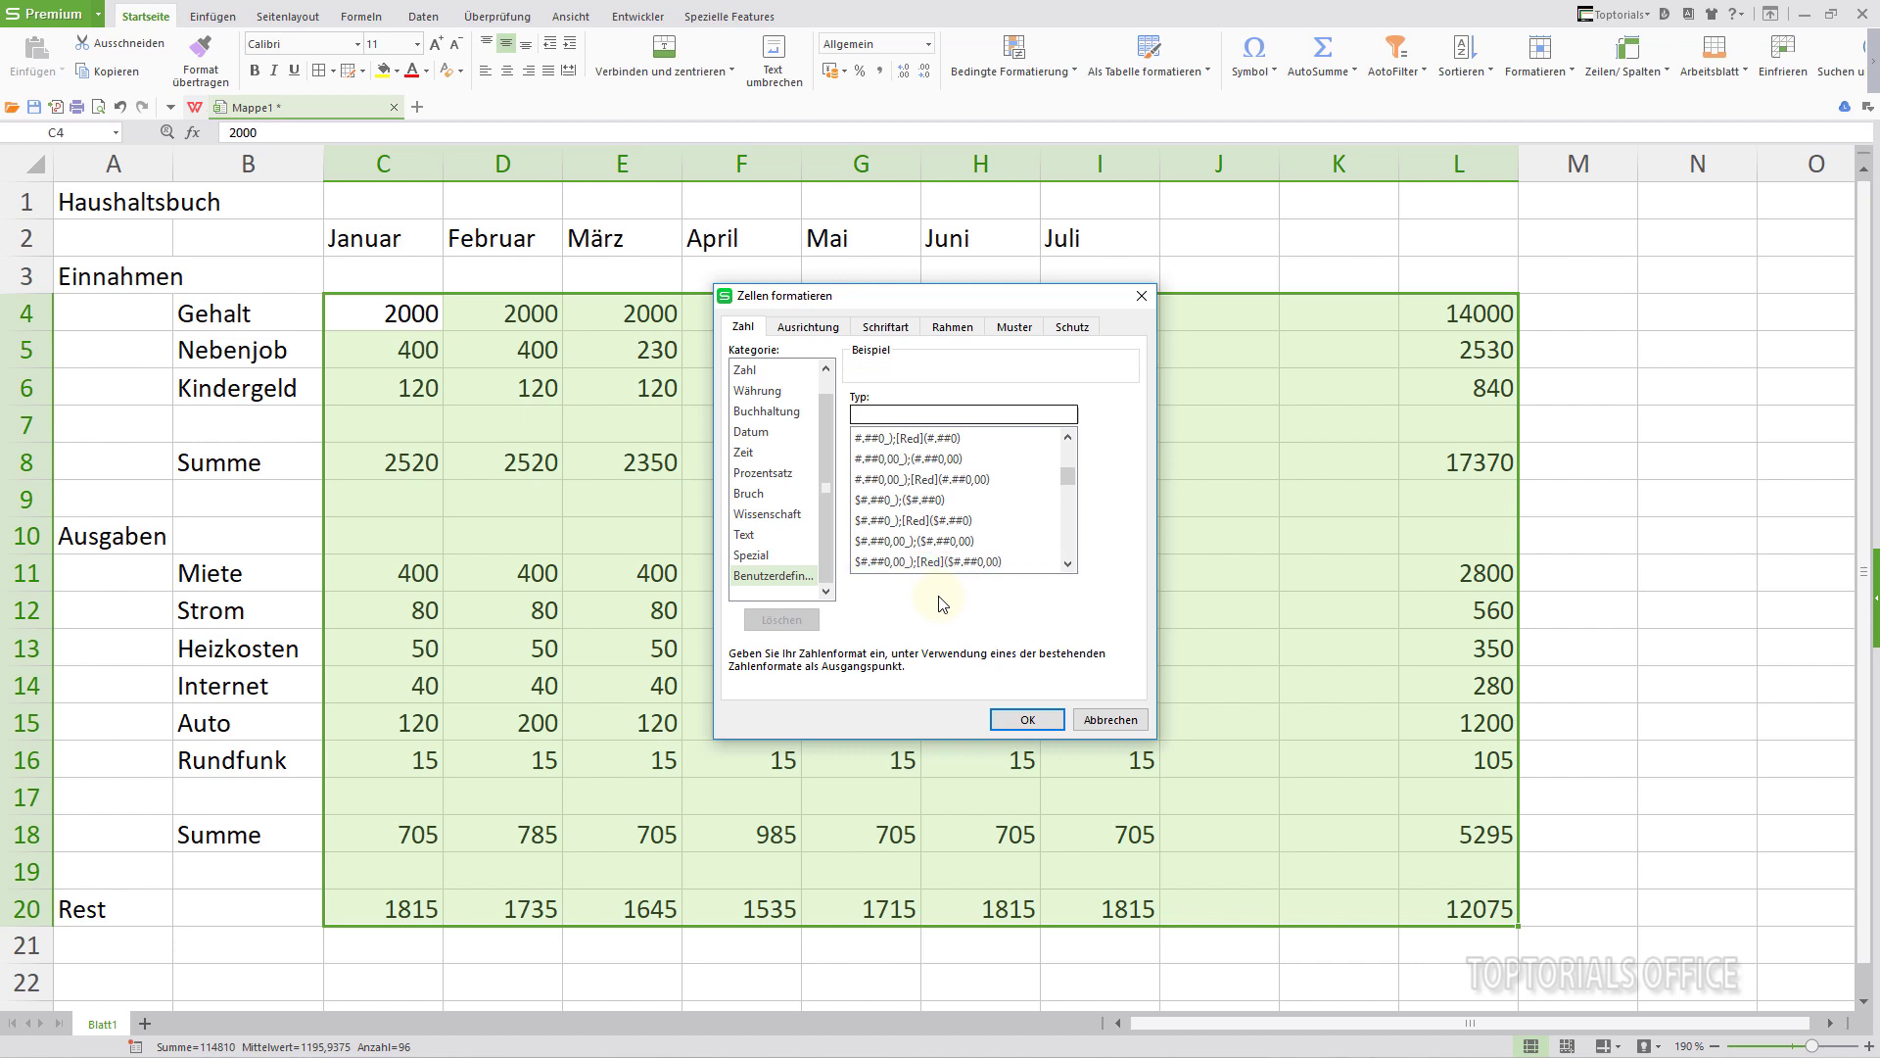
{"action": "type", "text": "#."}
{"action": "type", "text": "##0"}
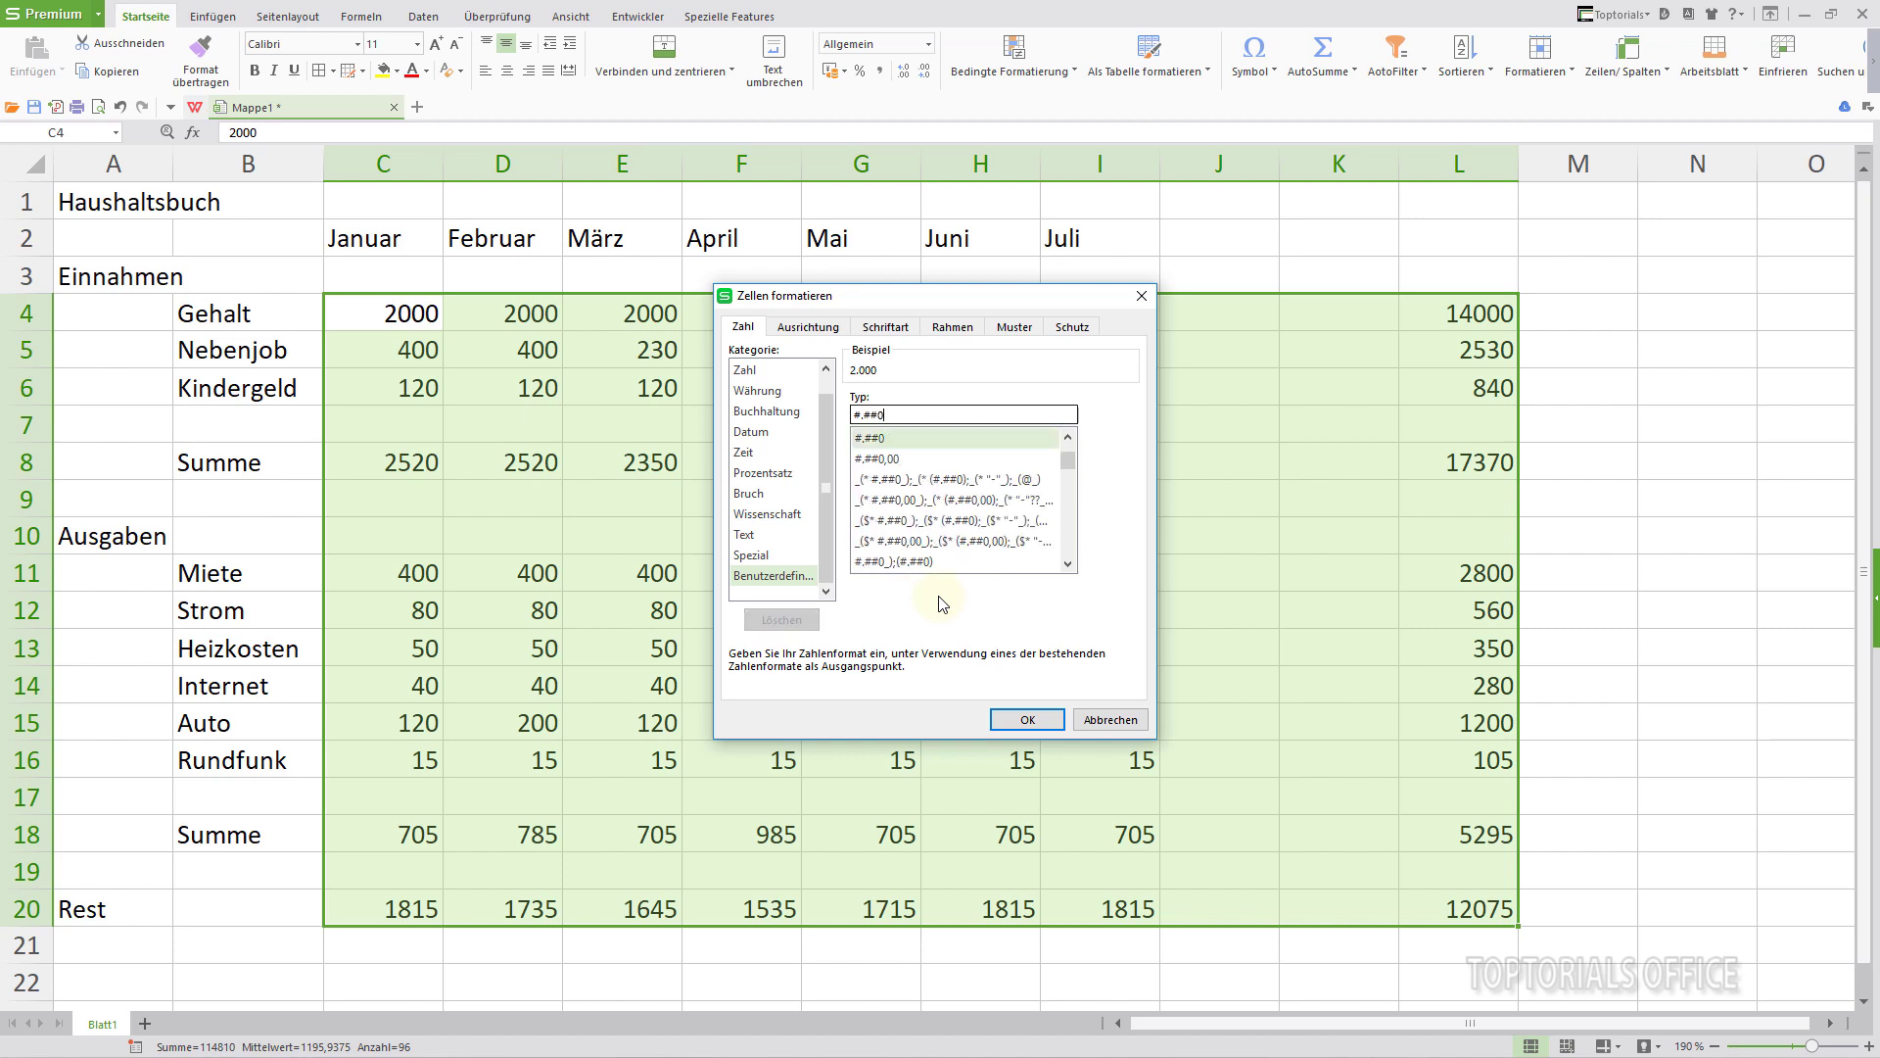
{"action": "type", "text": ","}
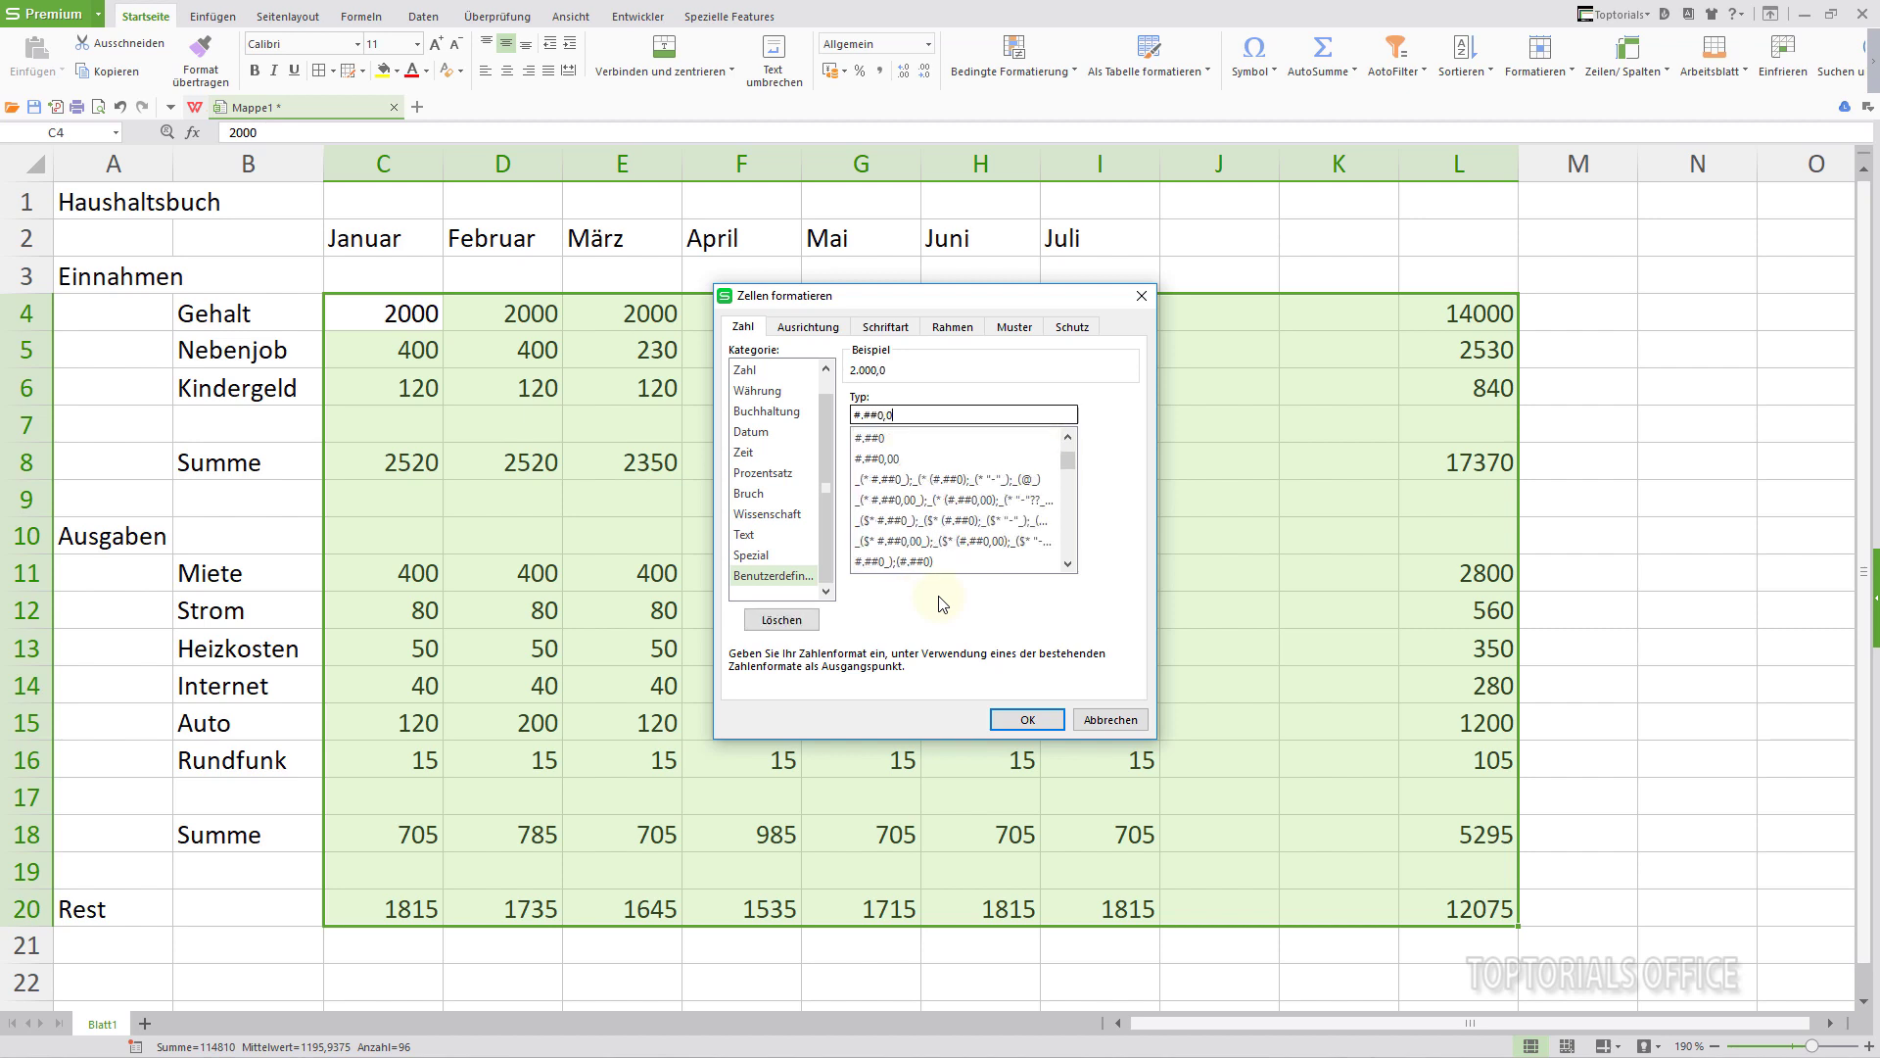
{"action": "type", "text": "0"}
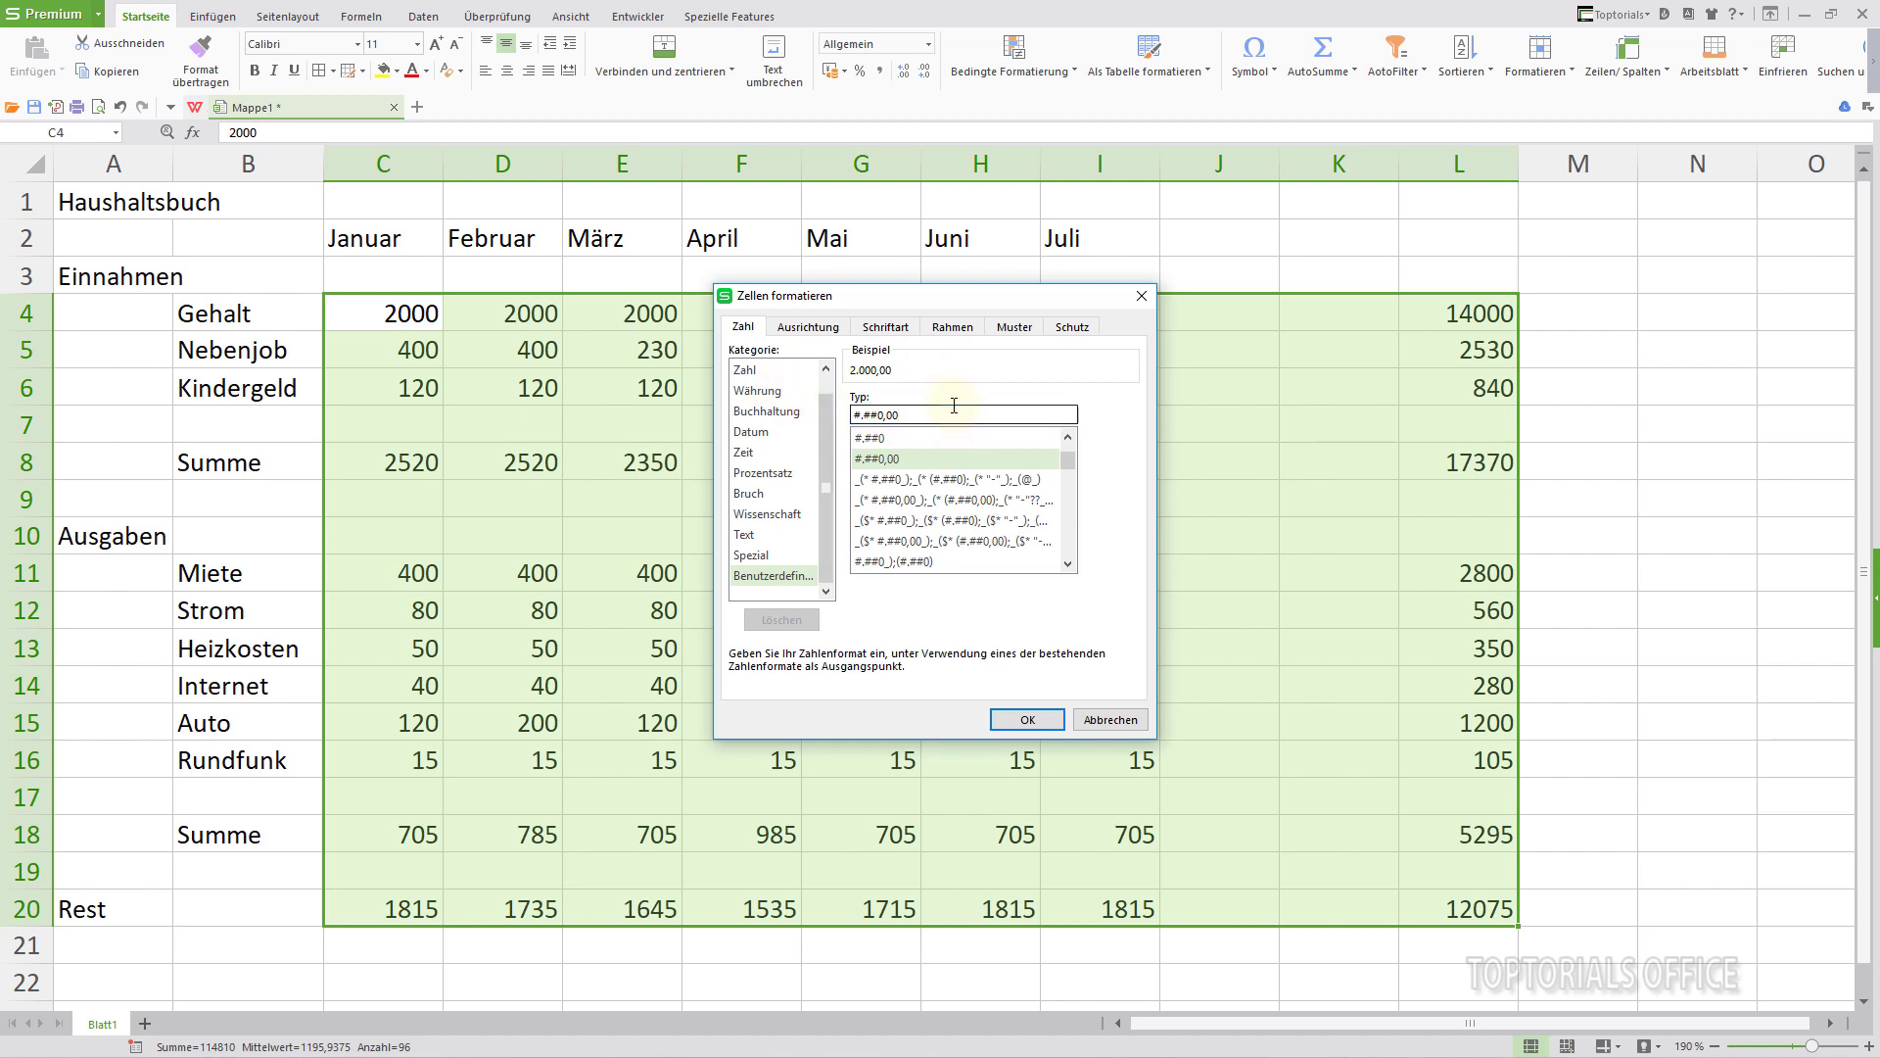
{"action": "left_click", "coordinate": [917, 415]}
{"action": "type", "text": "\"E"}
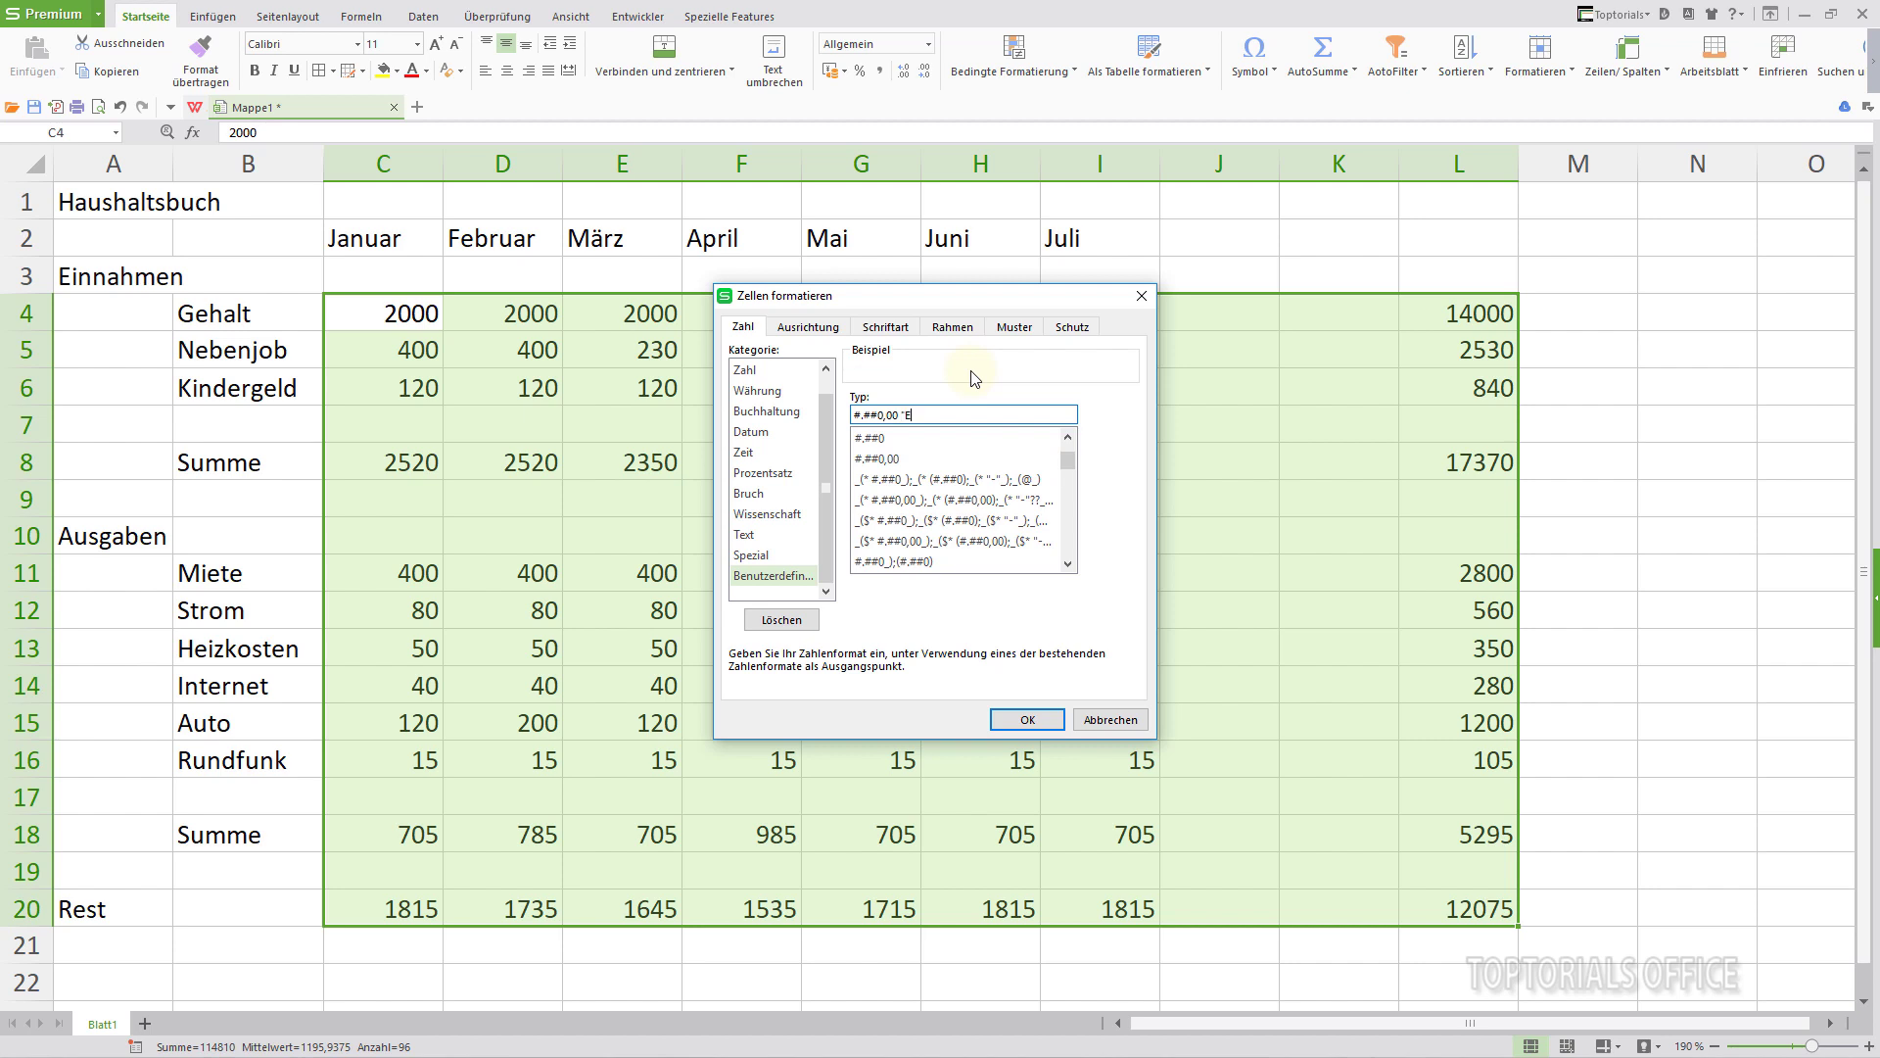
{"action": "type", "text": "uro\""}
{"action": "left_click_drag", "start_coordinate": [908, 416], "coordinate": [921, 420]}
{"action": "type", "text": "€"}
{"action": "left_click", "coordinate": [1026, 718]}
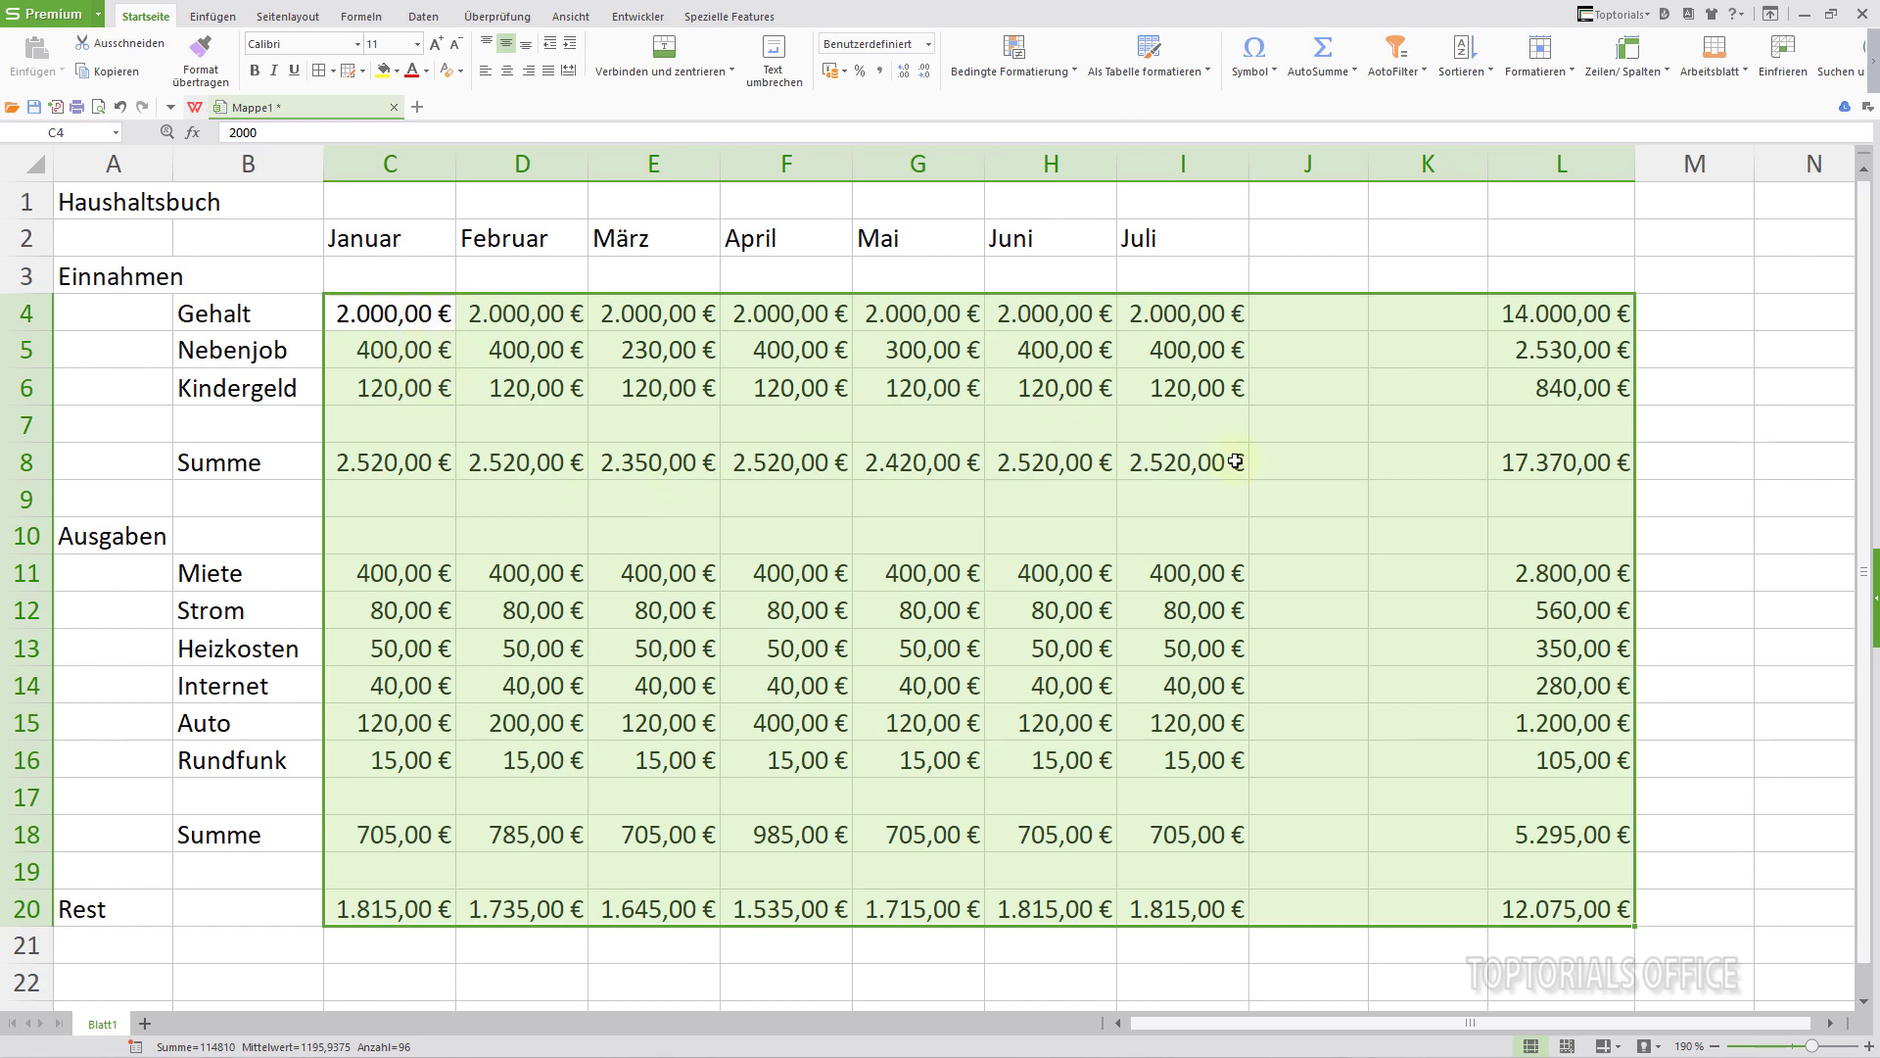
- Enter the heading 'Gesamt' in cell L2 above the row totals
{"action": "left_click", "coordinate": [1589, 249]}
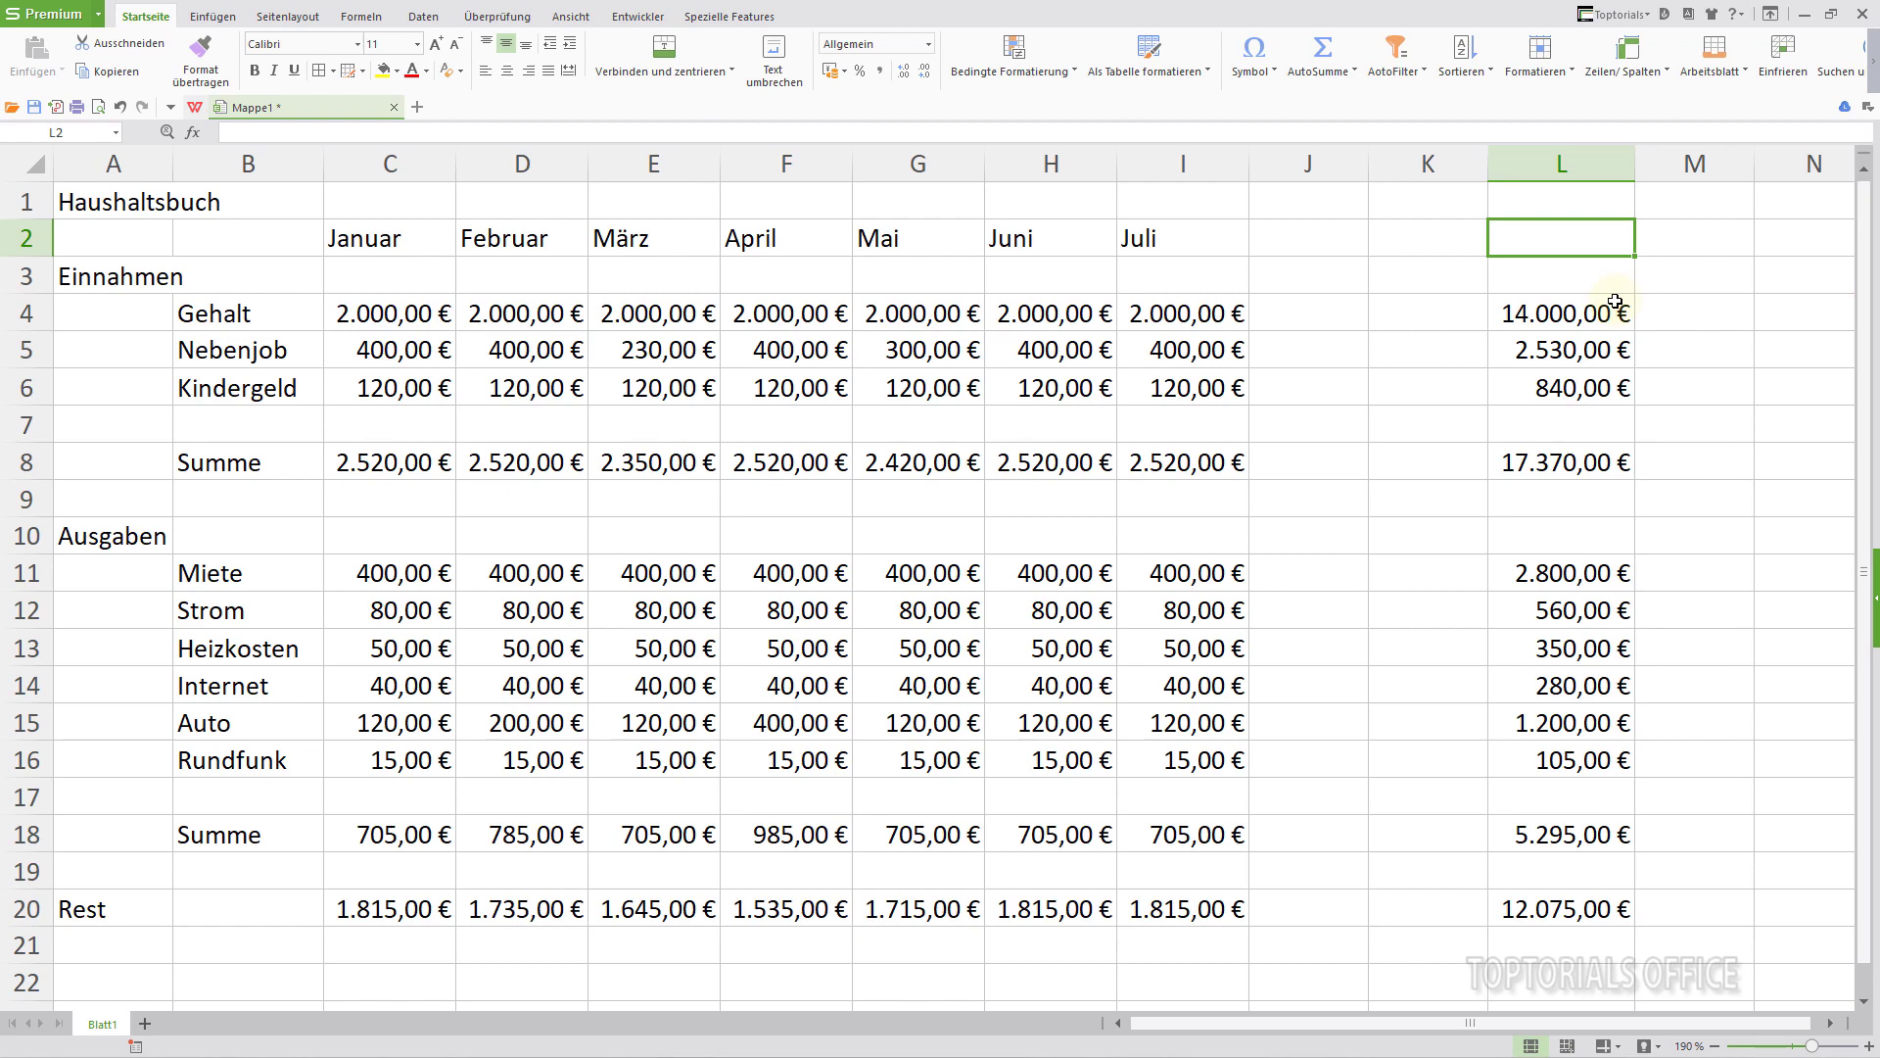
{"action": "type", "text": "Gesamt"}
{"action": "key", "text": "Return"}
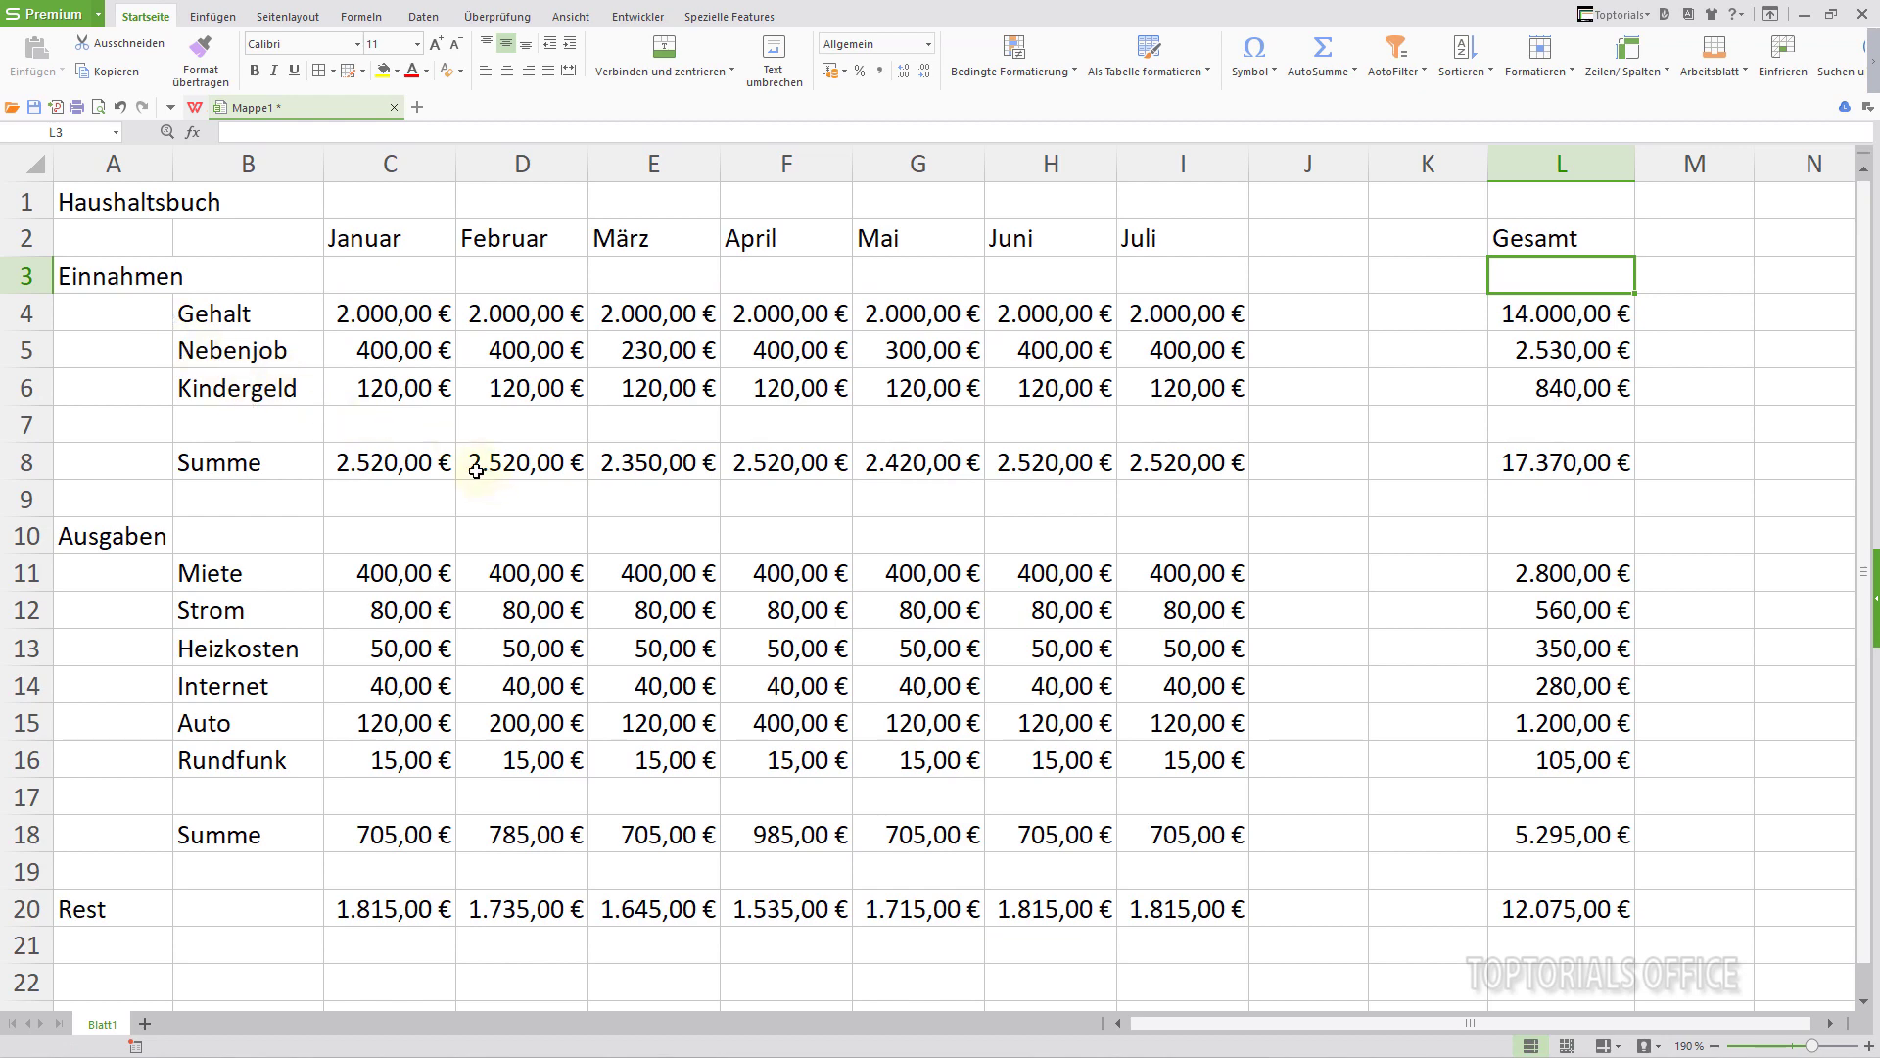
- Make the Haushaltsbuch title in A1 bold at font size 18
{"action": "left_click", "coordinate": [98, 205]}
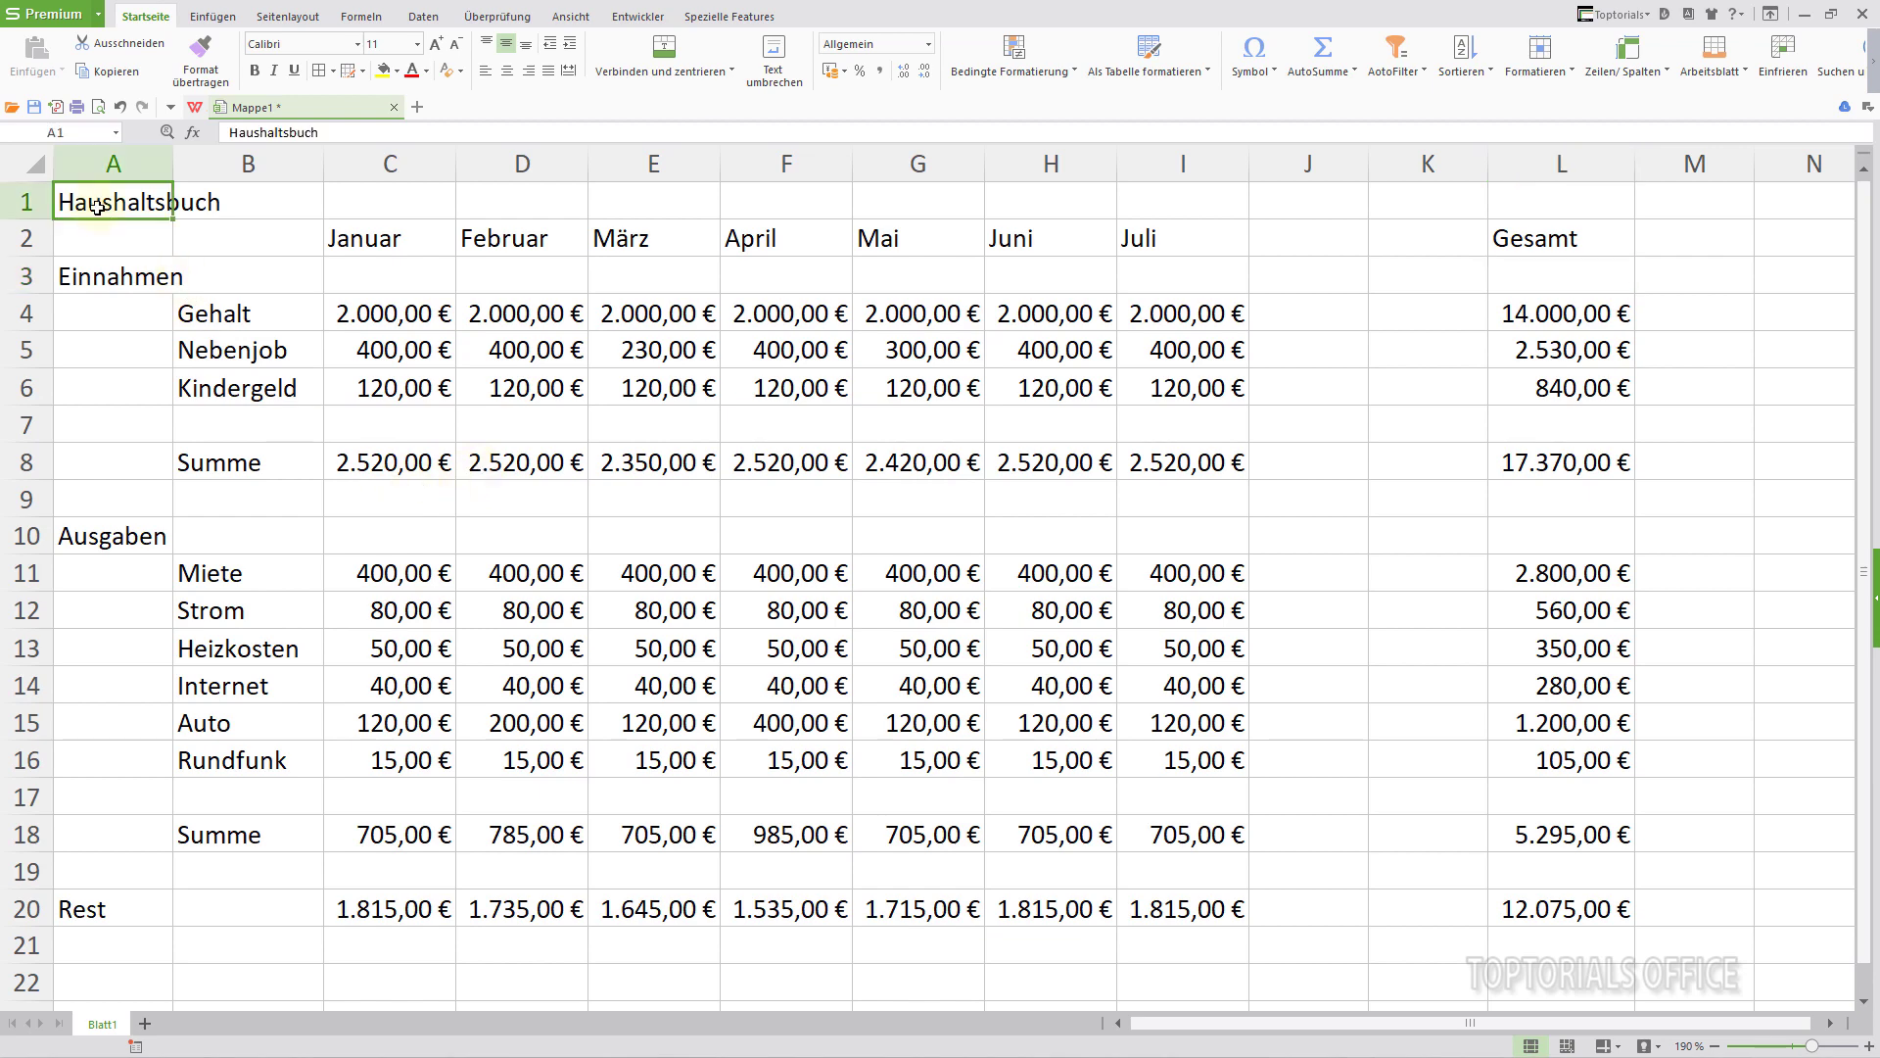
{"action": "left_click", "coordinate": [255, 71]}
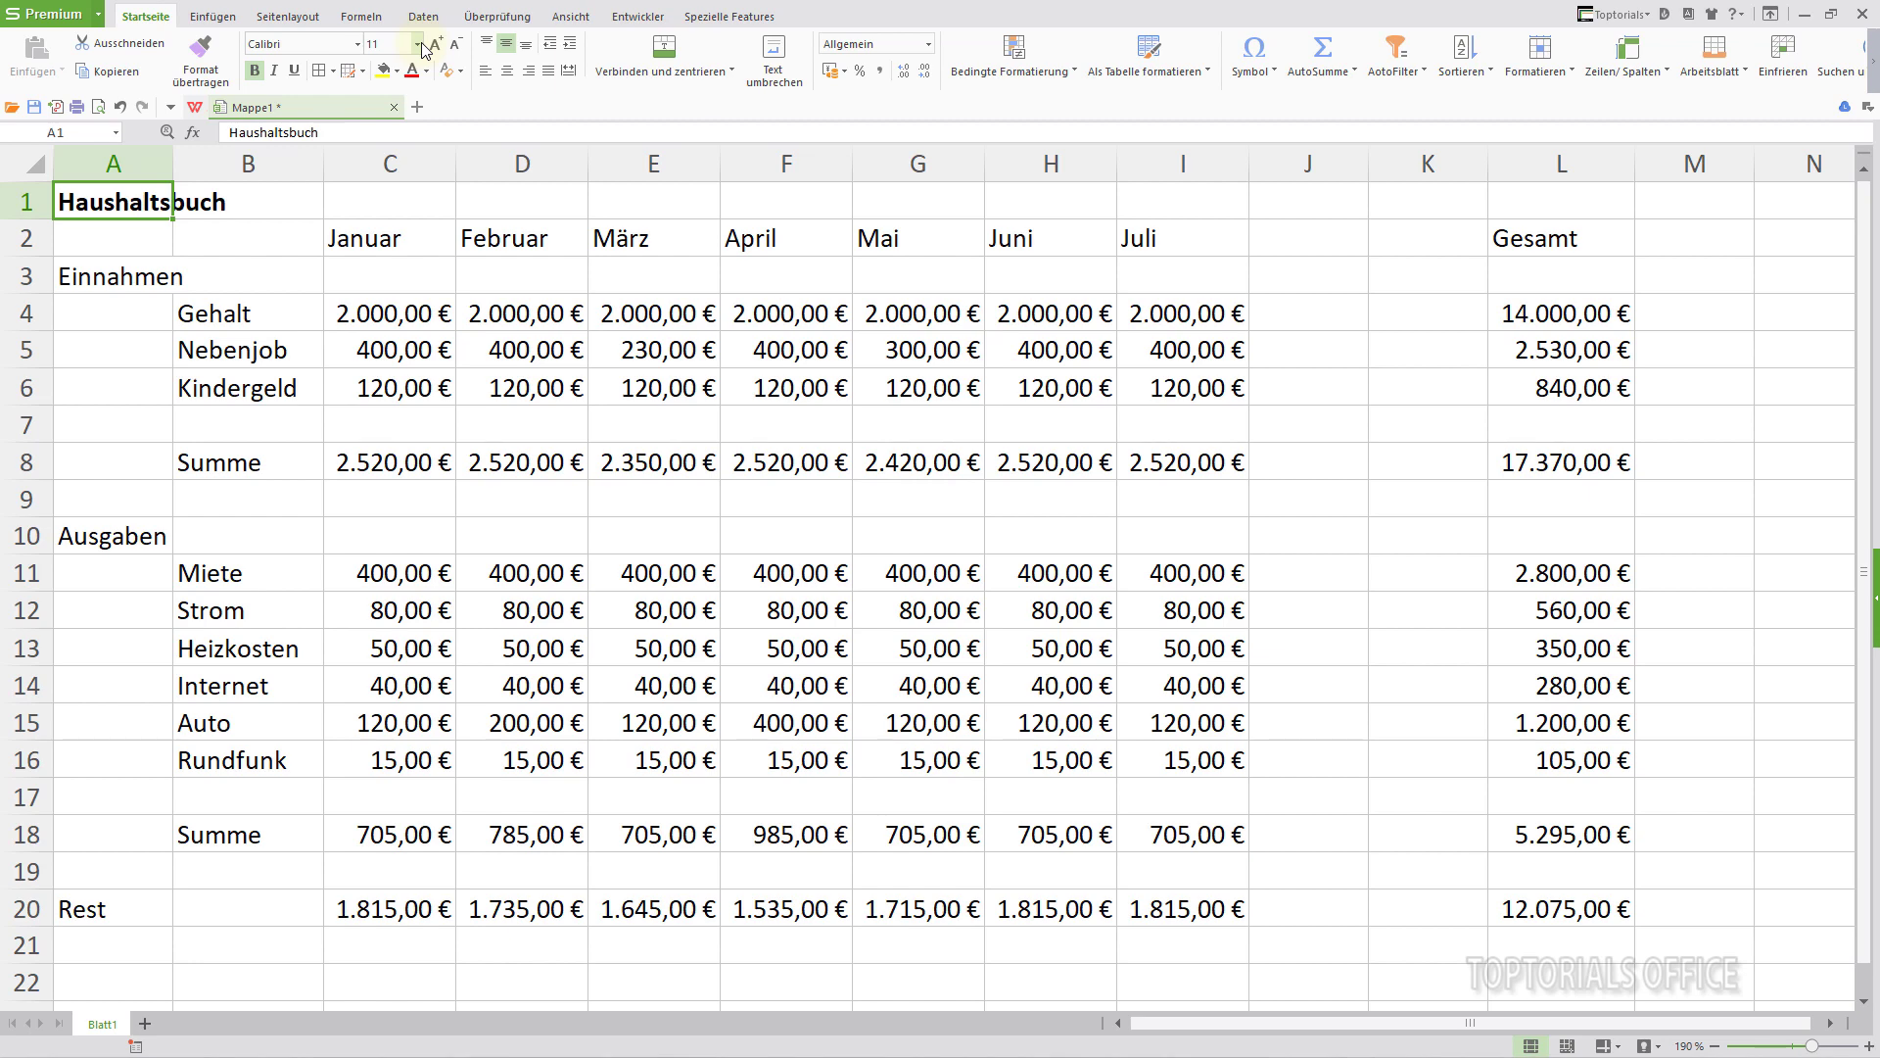
{"action": "left_click", "coordinate": [421, 45]}
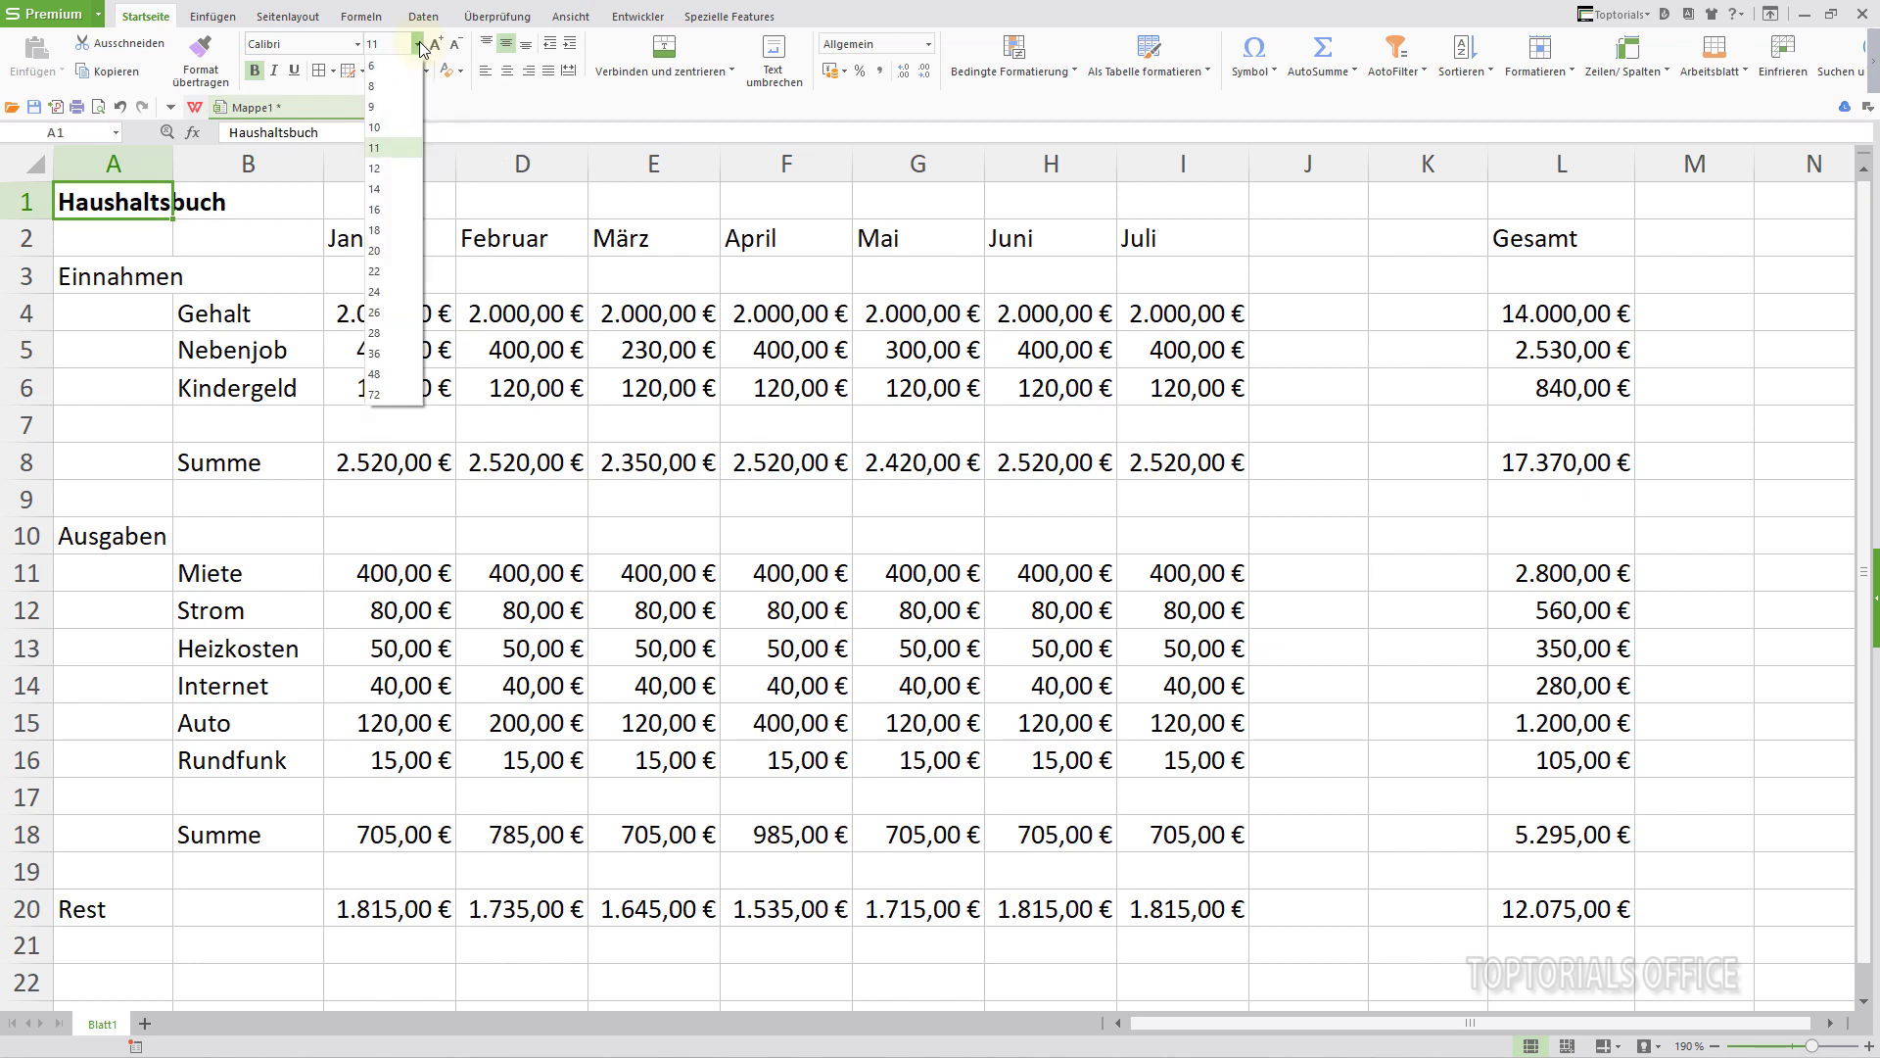
{"action": "left_click", "coordinate": [394, 232]}
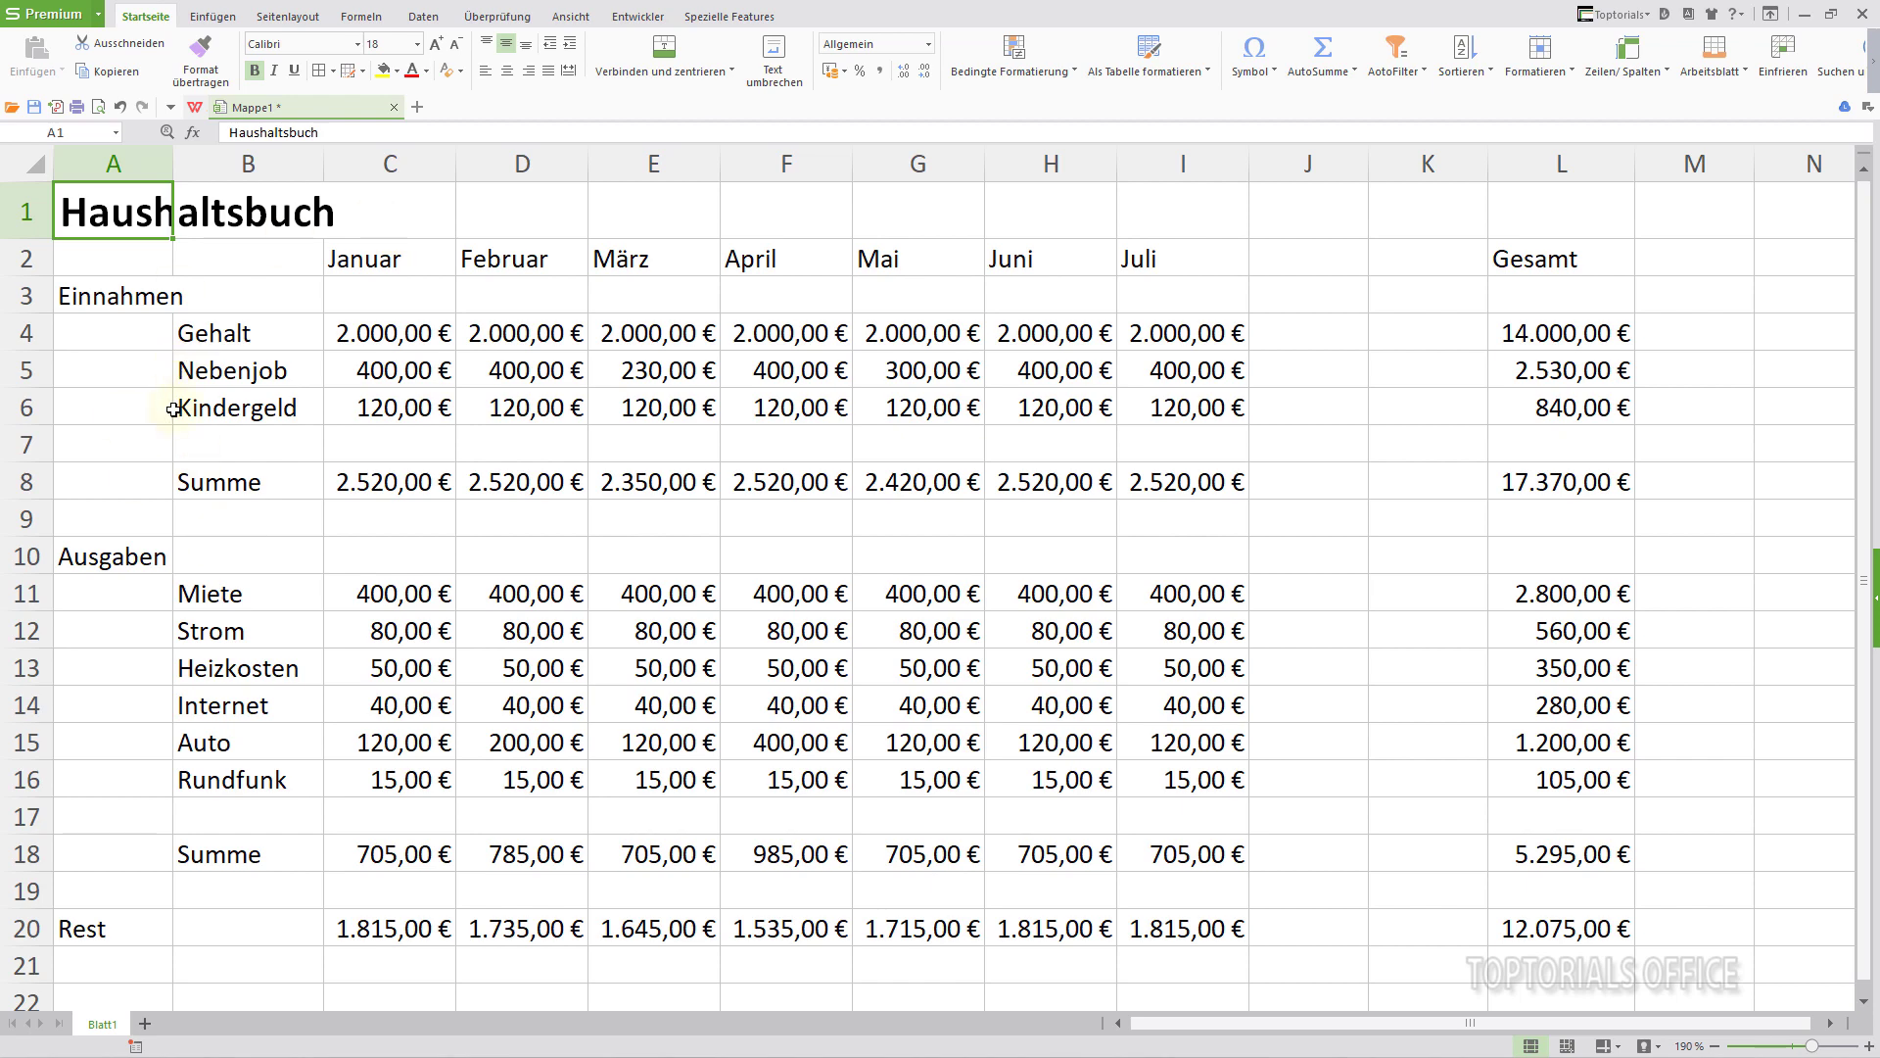
- Bold the row labels in A2:B20 and the Januar–Gesamt headers in C2:L2
{"action": "left_click_drag", "start_coordinate": [91, 263], "coordinate": [218, 939]}
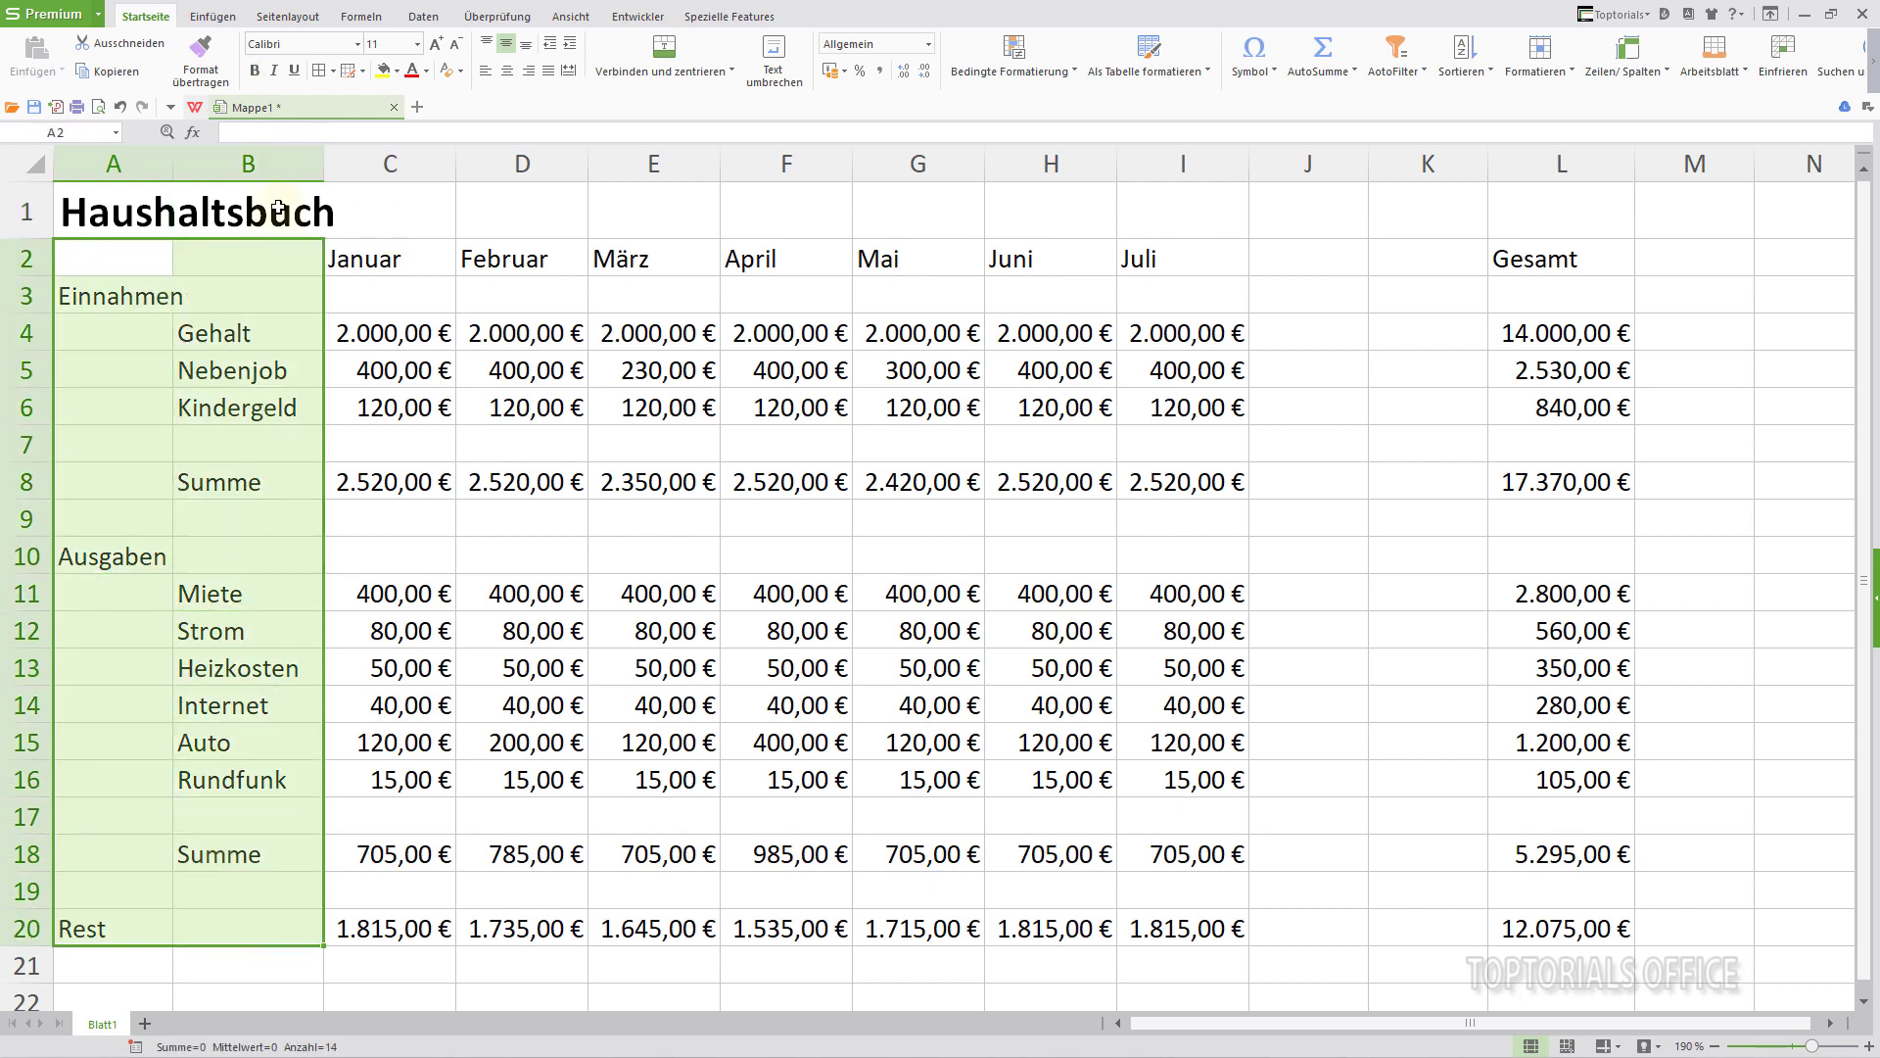
{"action": "left_click", "coordinate": [254, 70]}
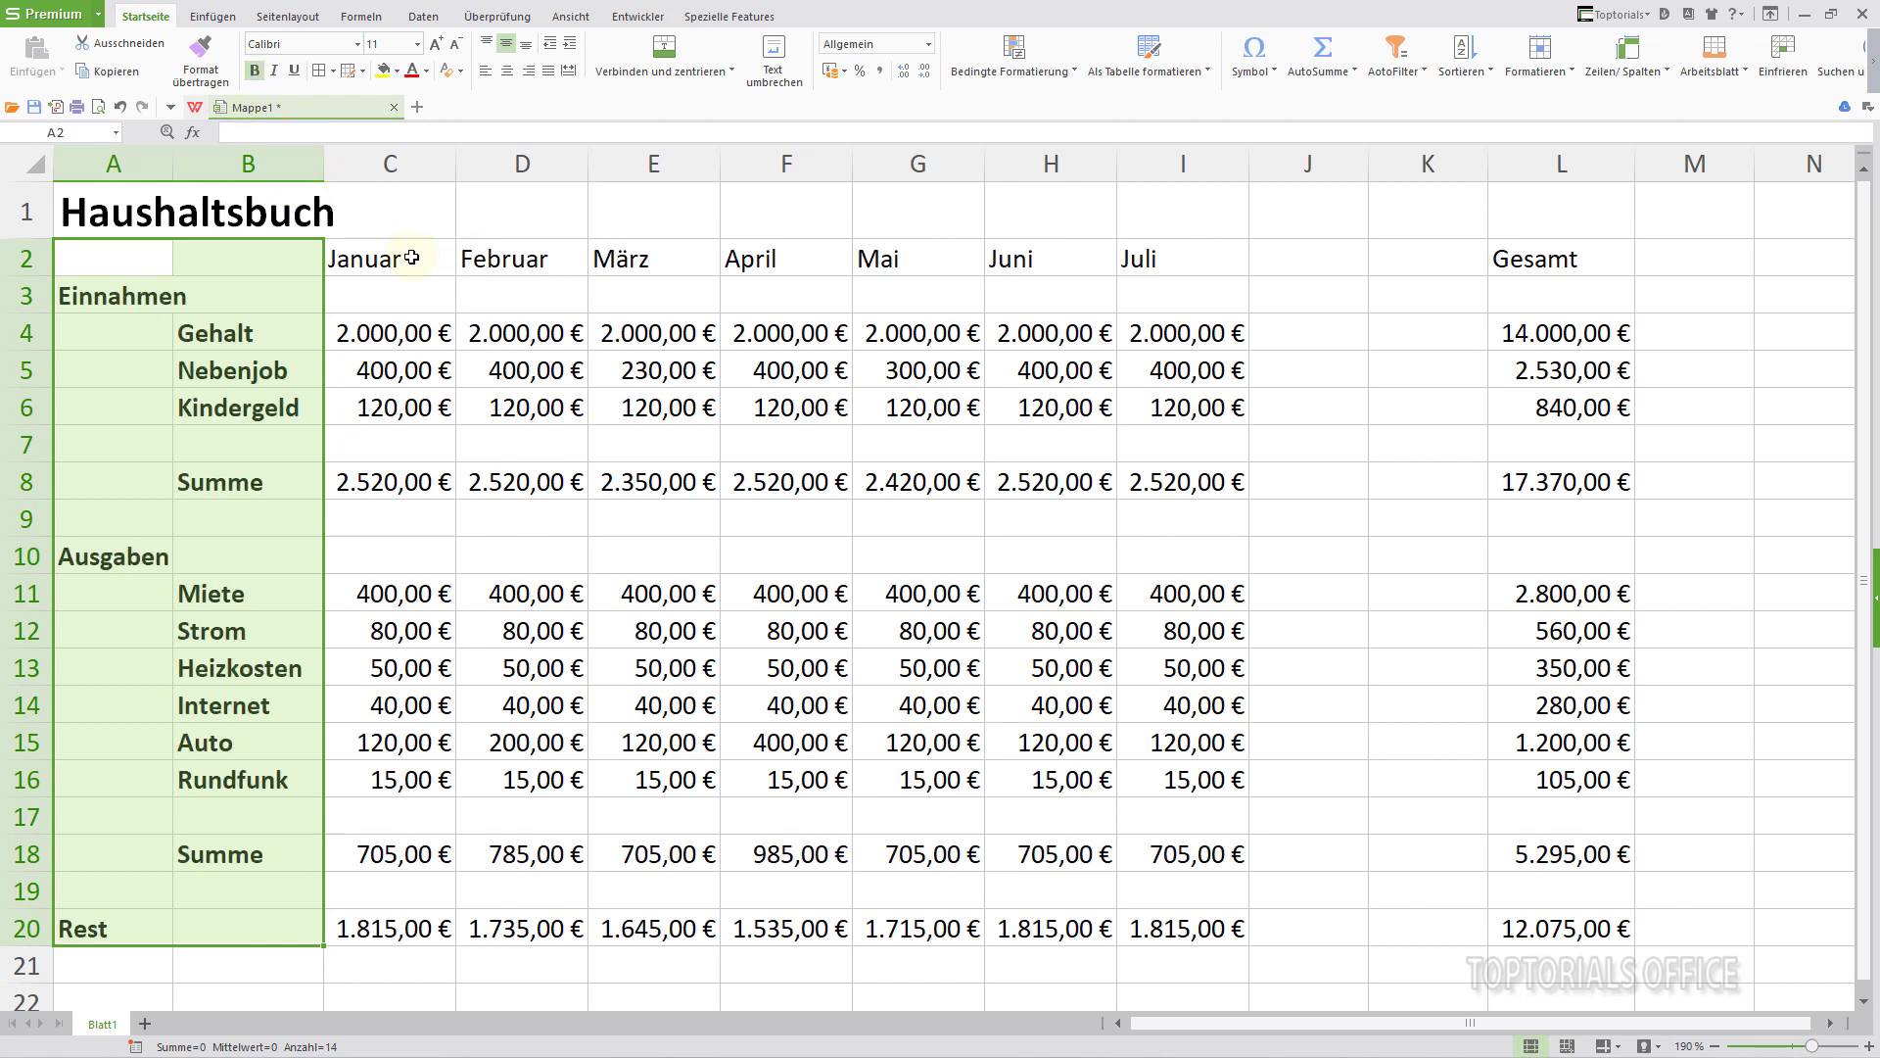
{"action": "left_click_drag", "start_coordinate": [375, 257], "coordinate": [1542, 263]}
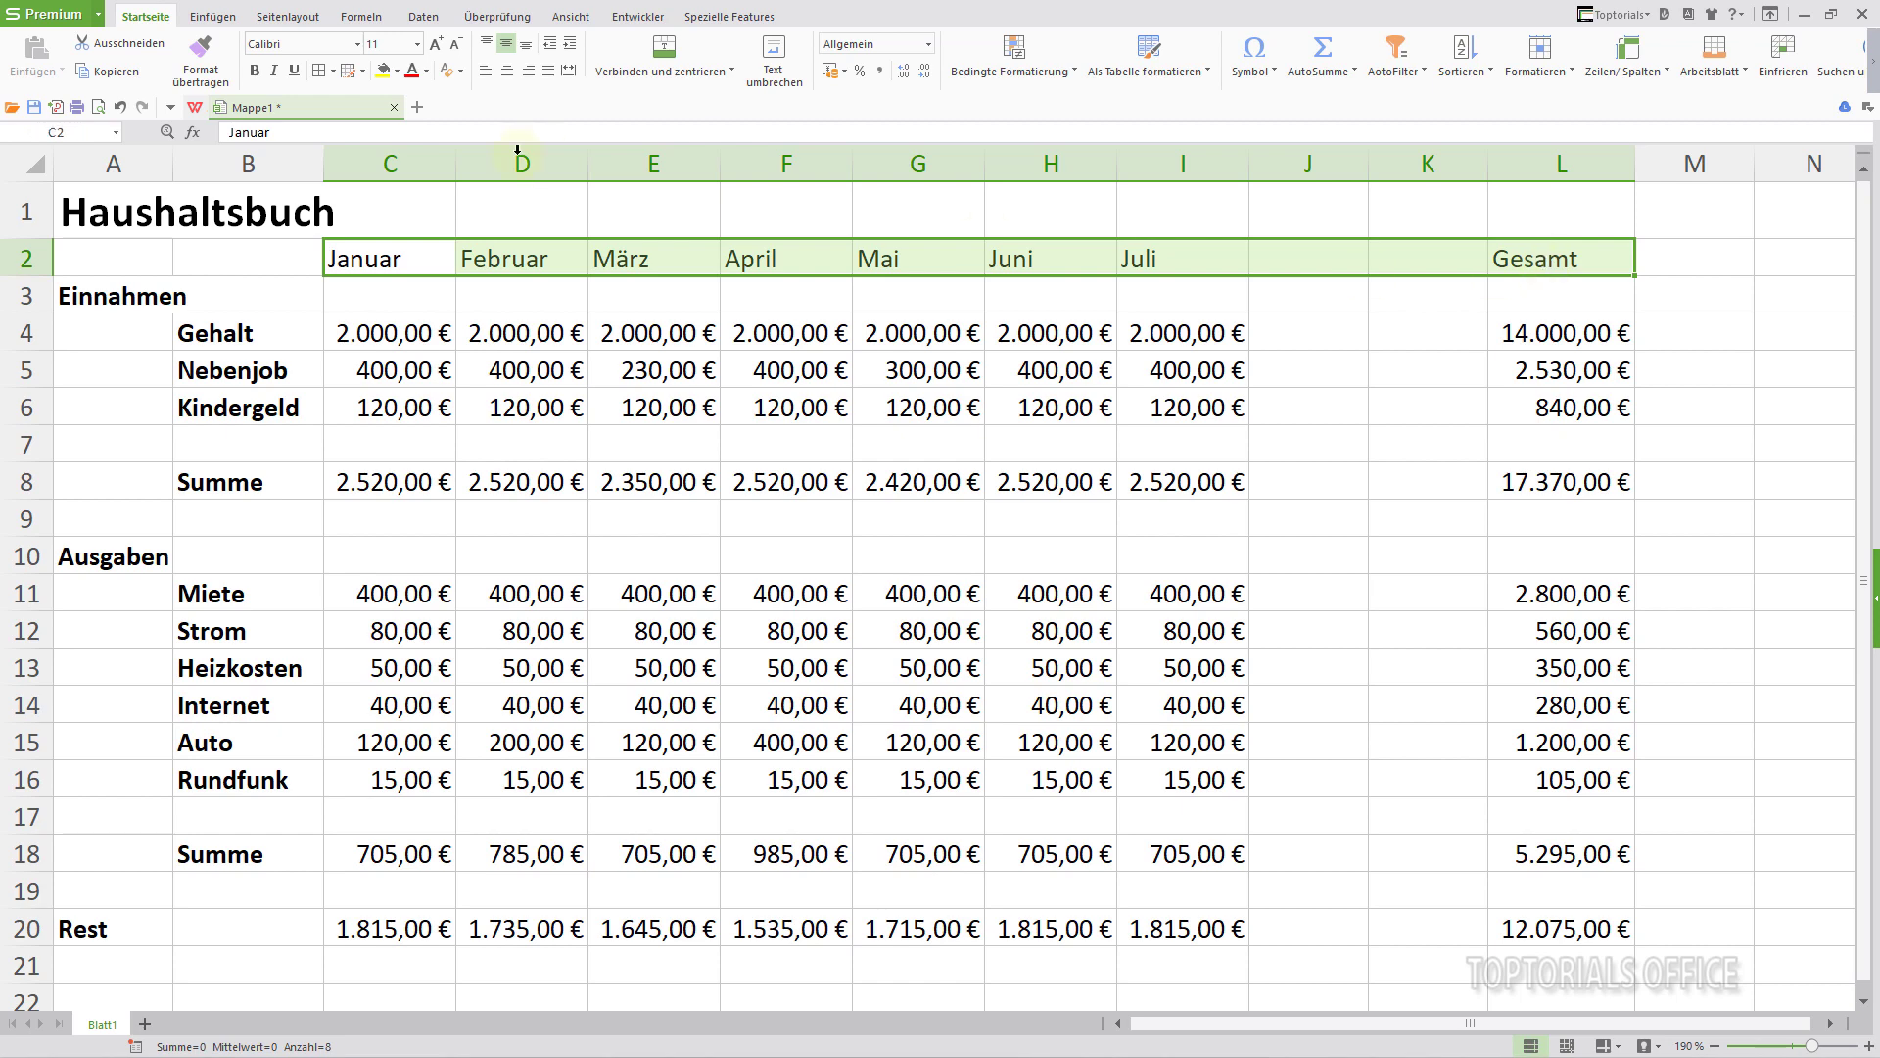
{"action": "left_click", "coordinate": [255, 71]}
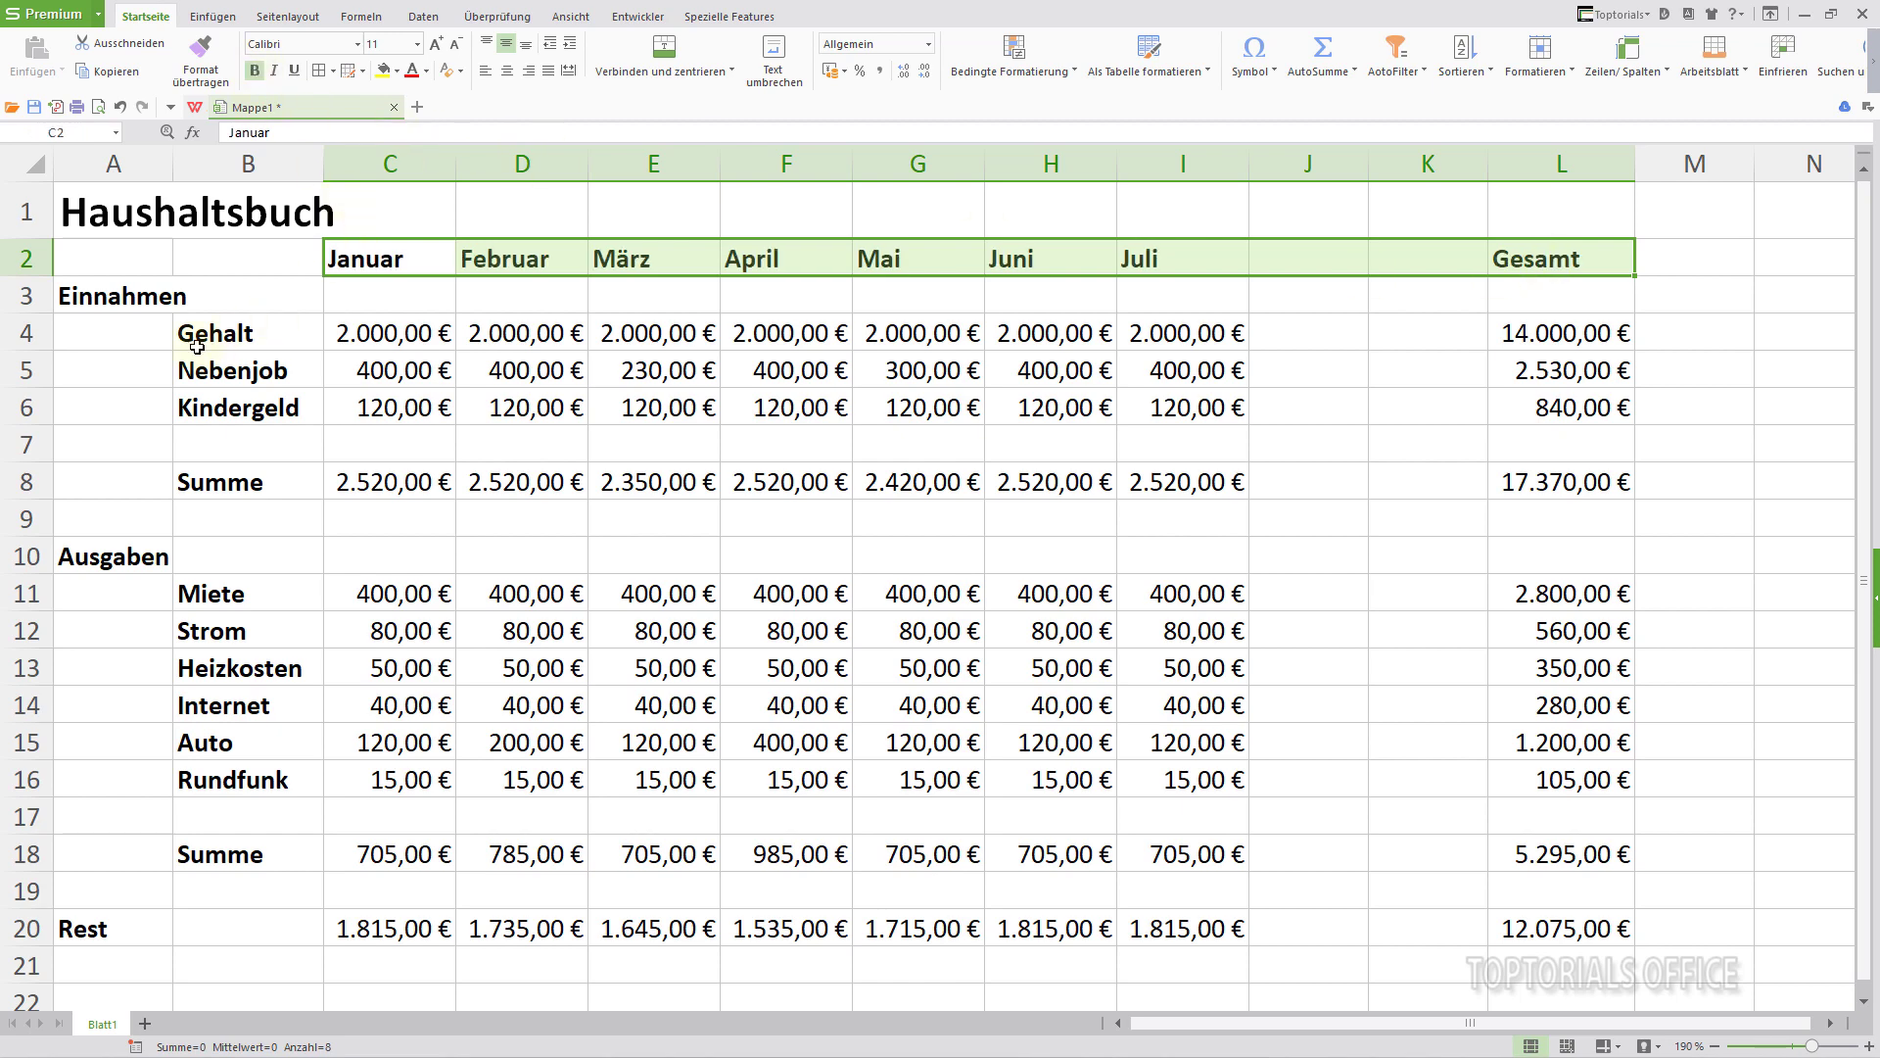
{"action": "mouse_move", "coordinate": [108, 294]}
{"action": "left_mouse_down"}
{"action": "mouse_move", "coordinate": [284, 333]}
{"action": "mouse_move", "coordinate": [1183, 303]}
{"action": "left_mouse_up"}
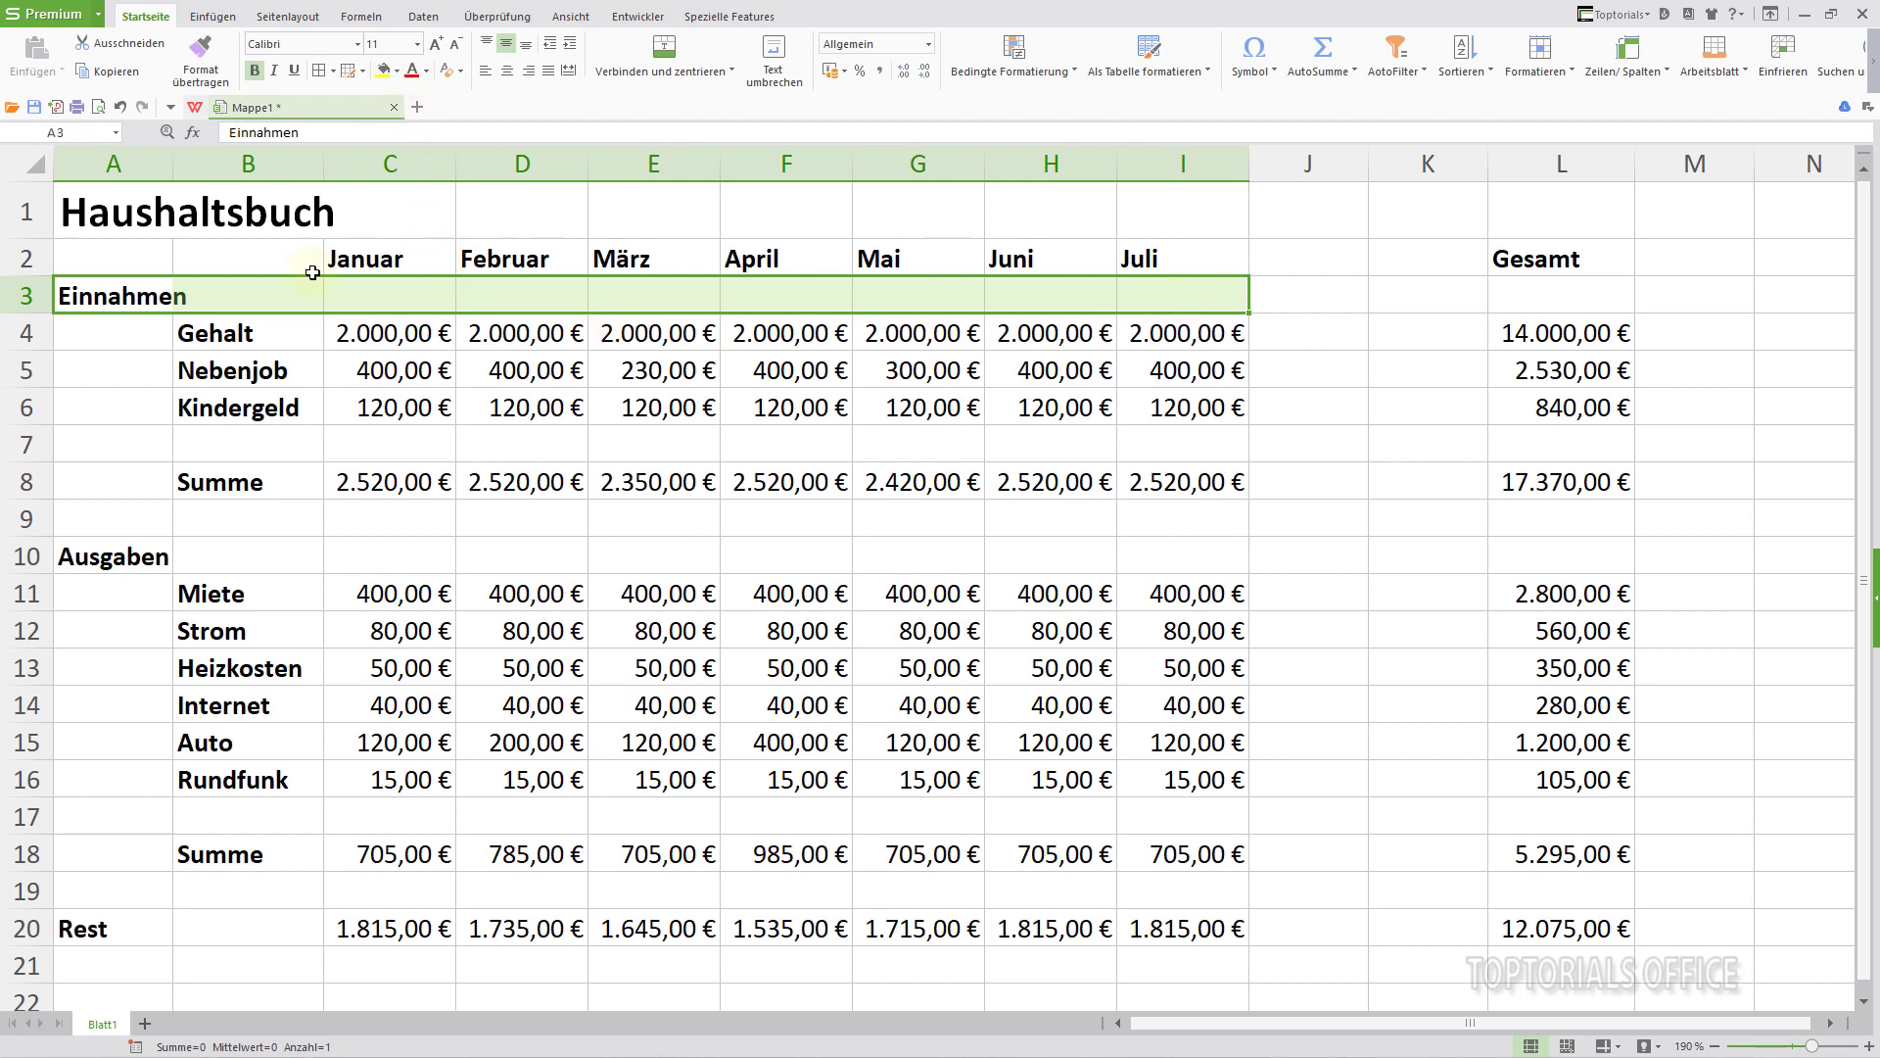
- Fill the Einnahmen, Ausgaben and Rest rows (A3:I3, A10:I10, A20:I20) light grey
{"action": "left_click", "coordinate": [399, 74]}
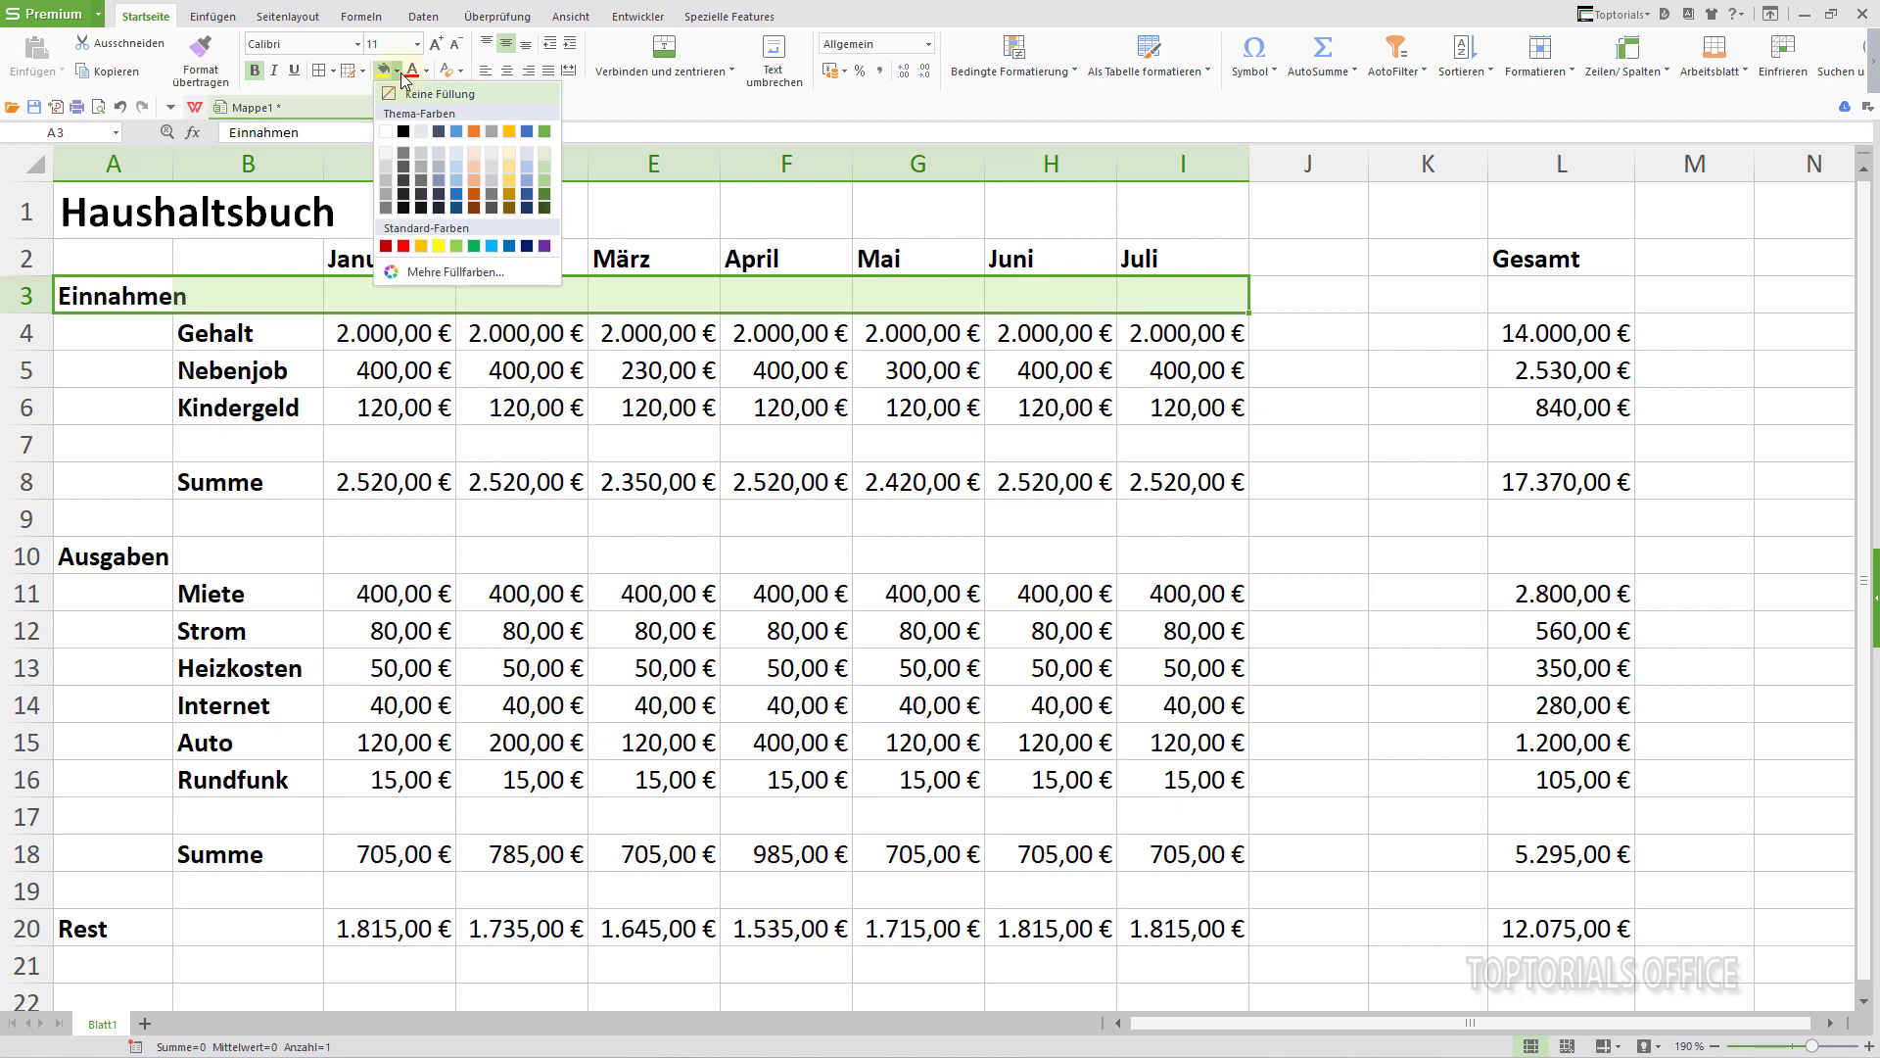
{"action": "left_click", "coordinate": [388, 157]}
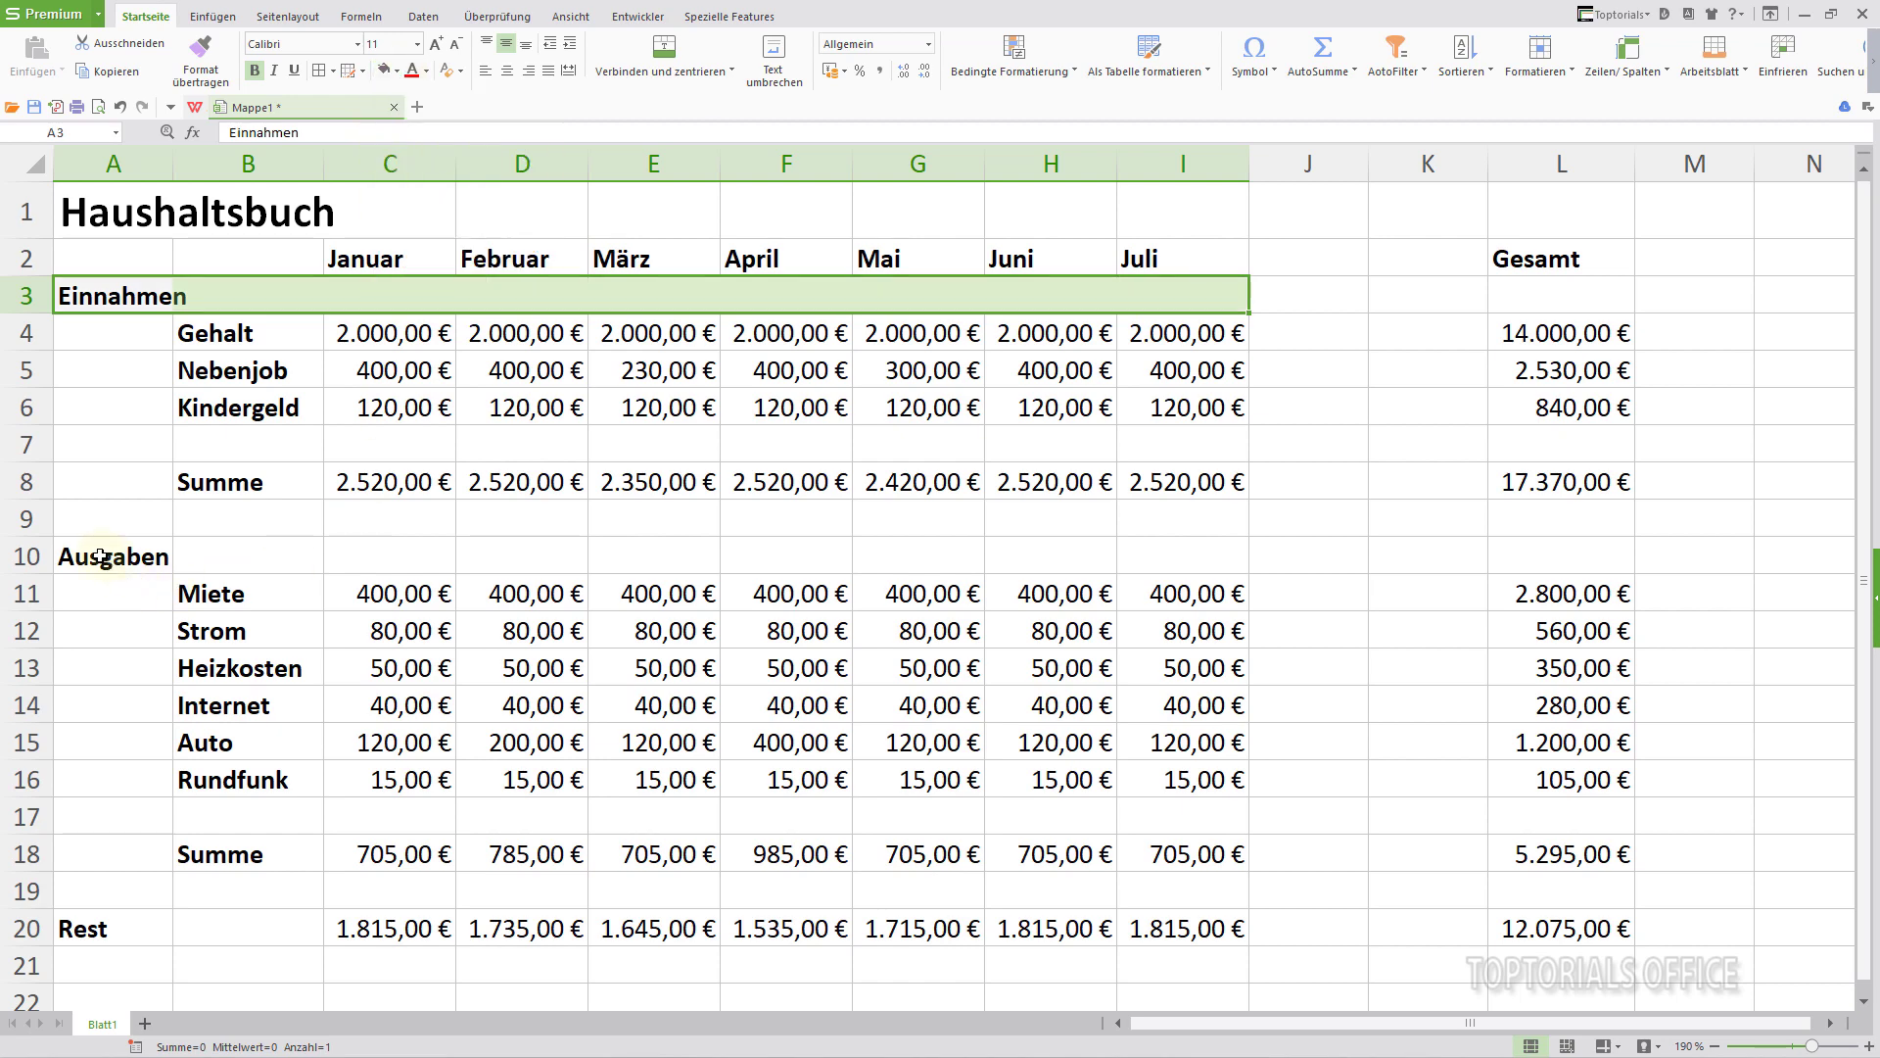
{"action": "left_click_drag", "start_coordinate": [103, 556], "coordinate": [1167, 563]}
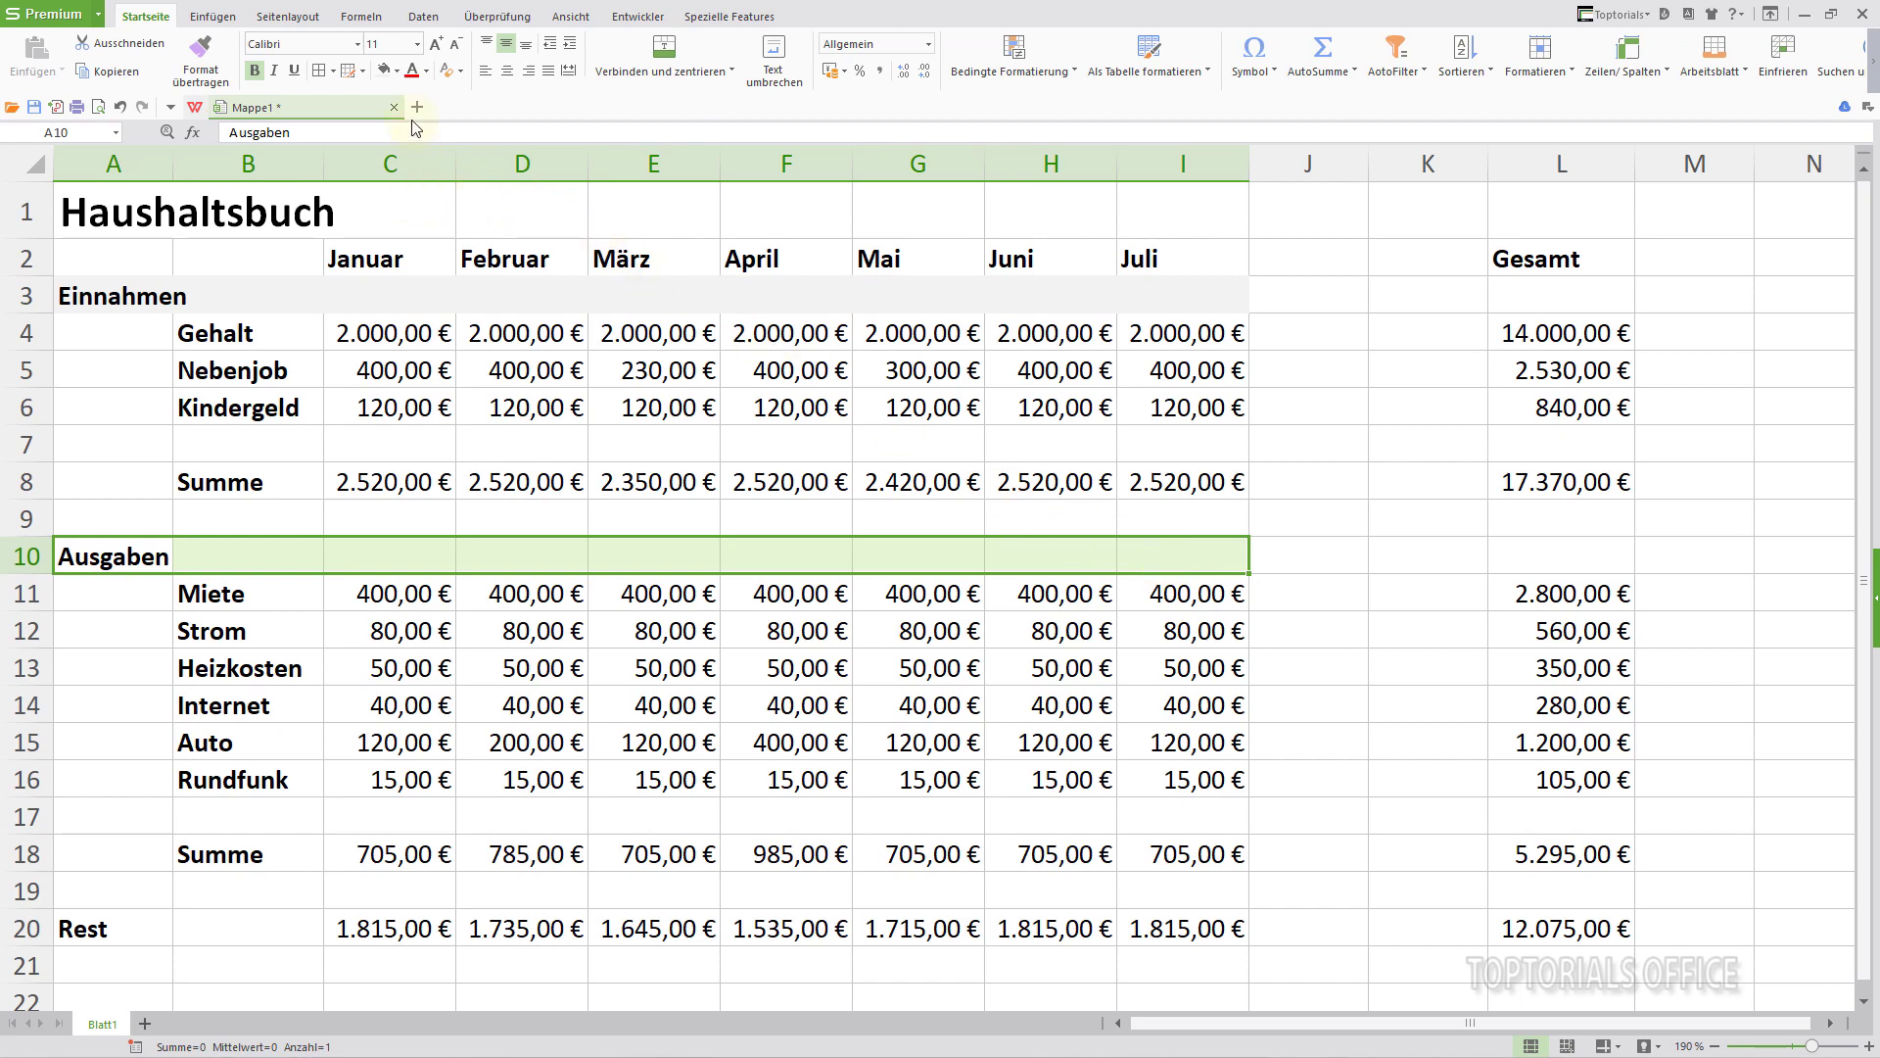
{"action": "left_click", "coordinate": [388, 75]}
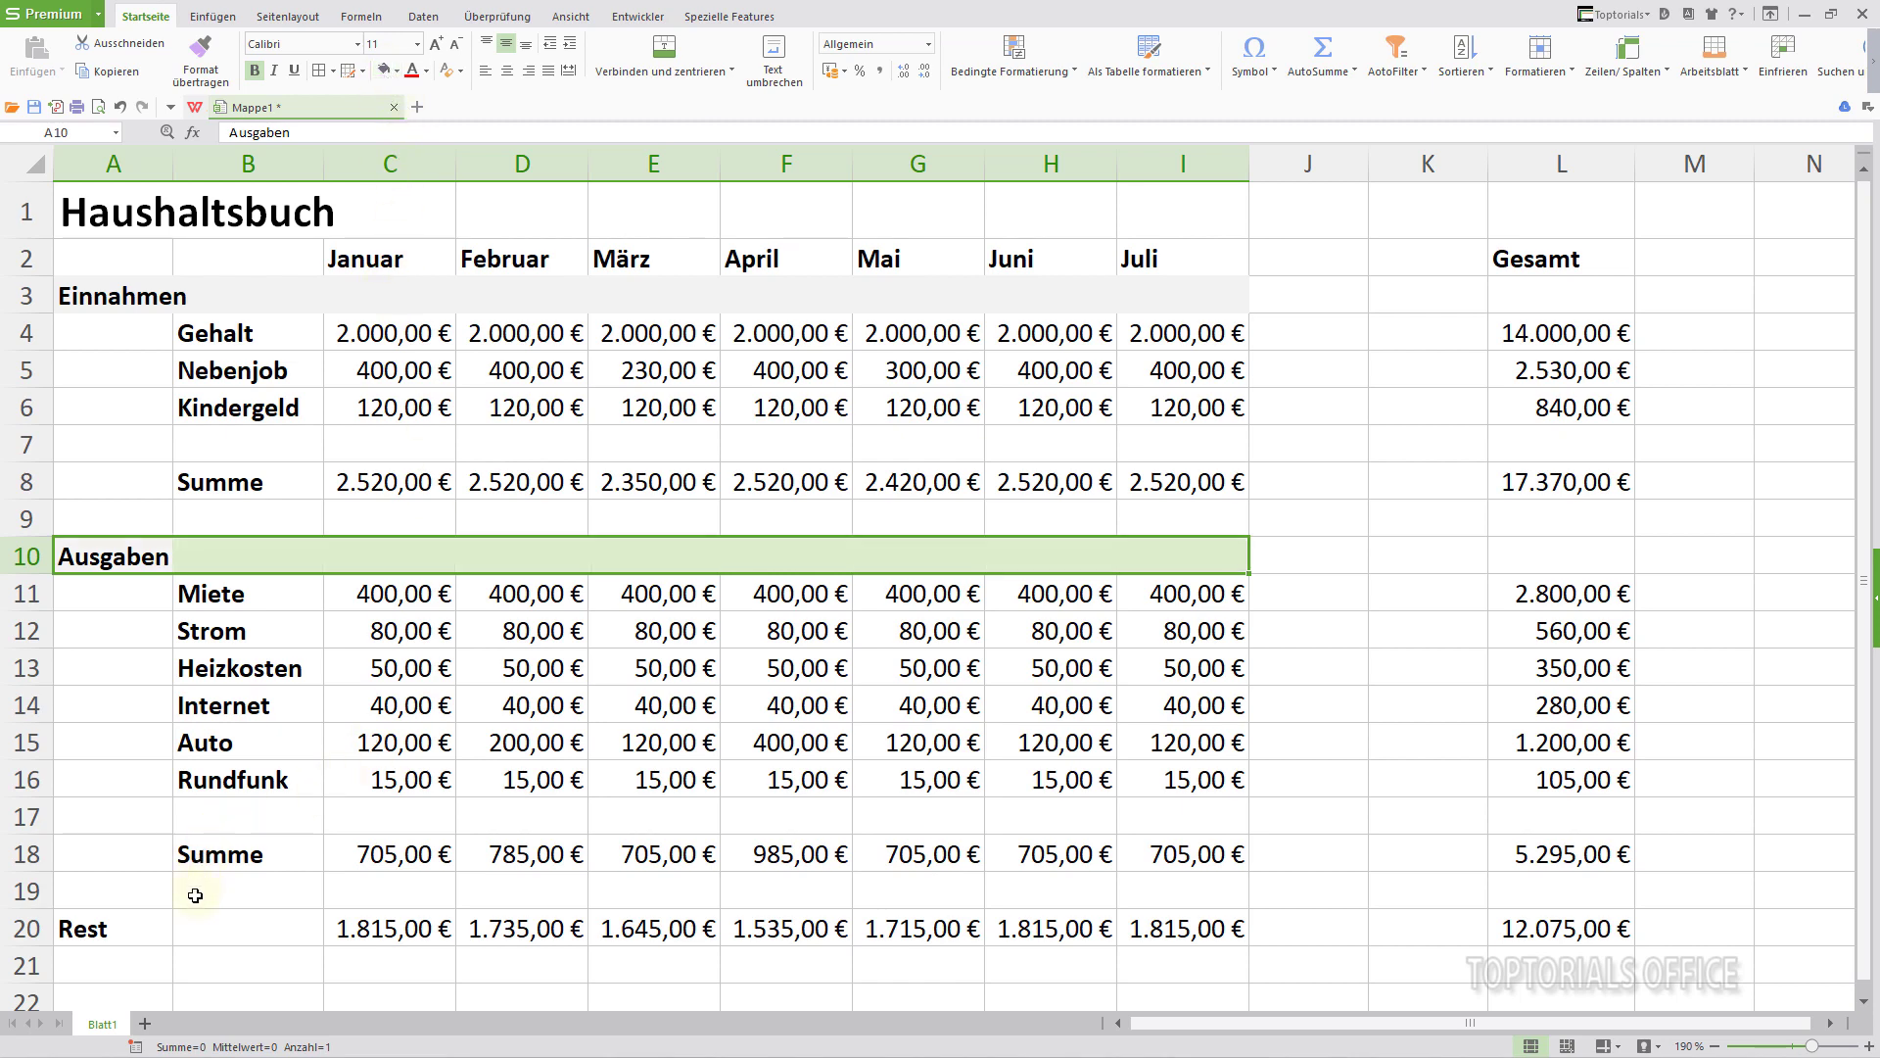
{"action": "left_click_drag", "start_coordinate": [85, 927], "coordinate": [1182, 929]}
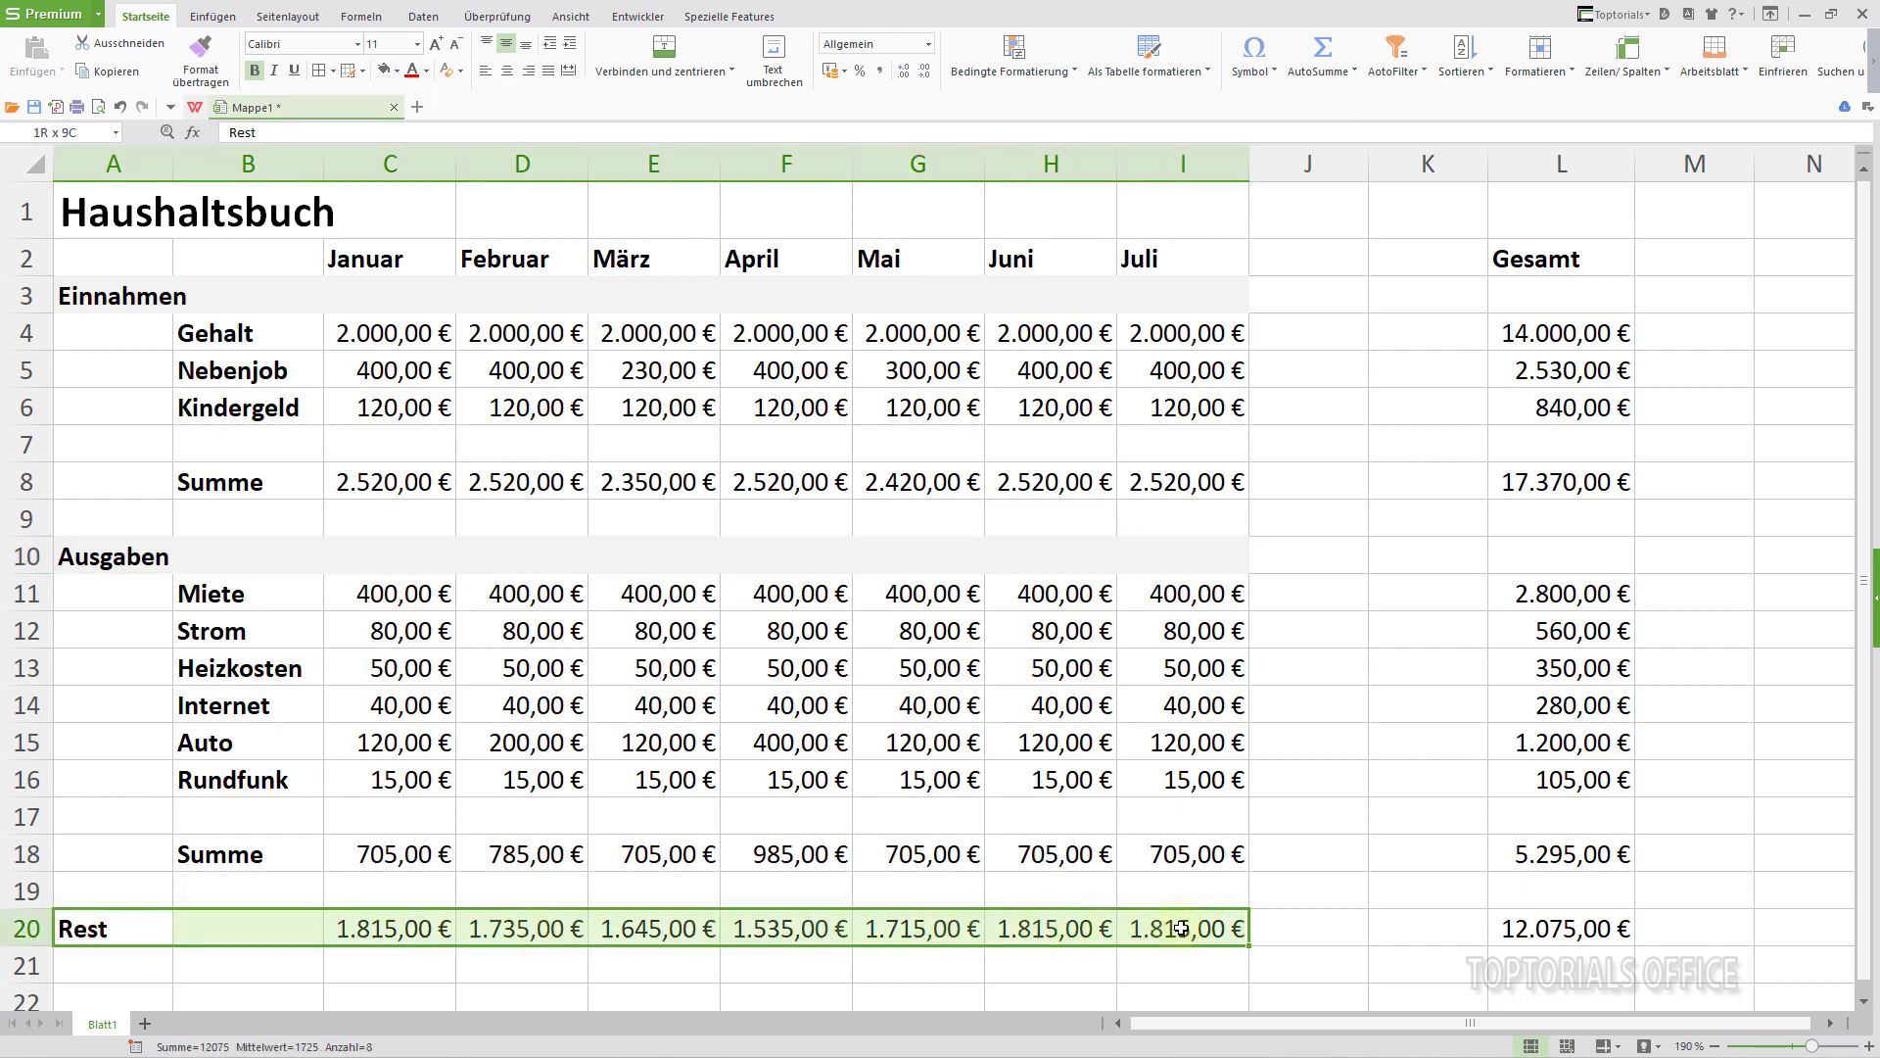
{"action": "left_click", "coordinate": [386, 70]}
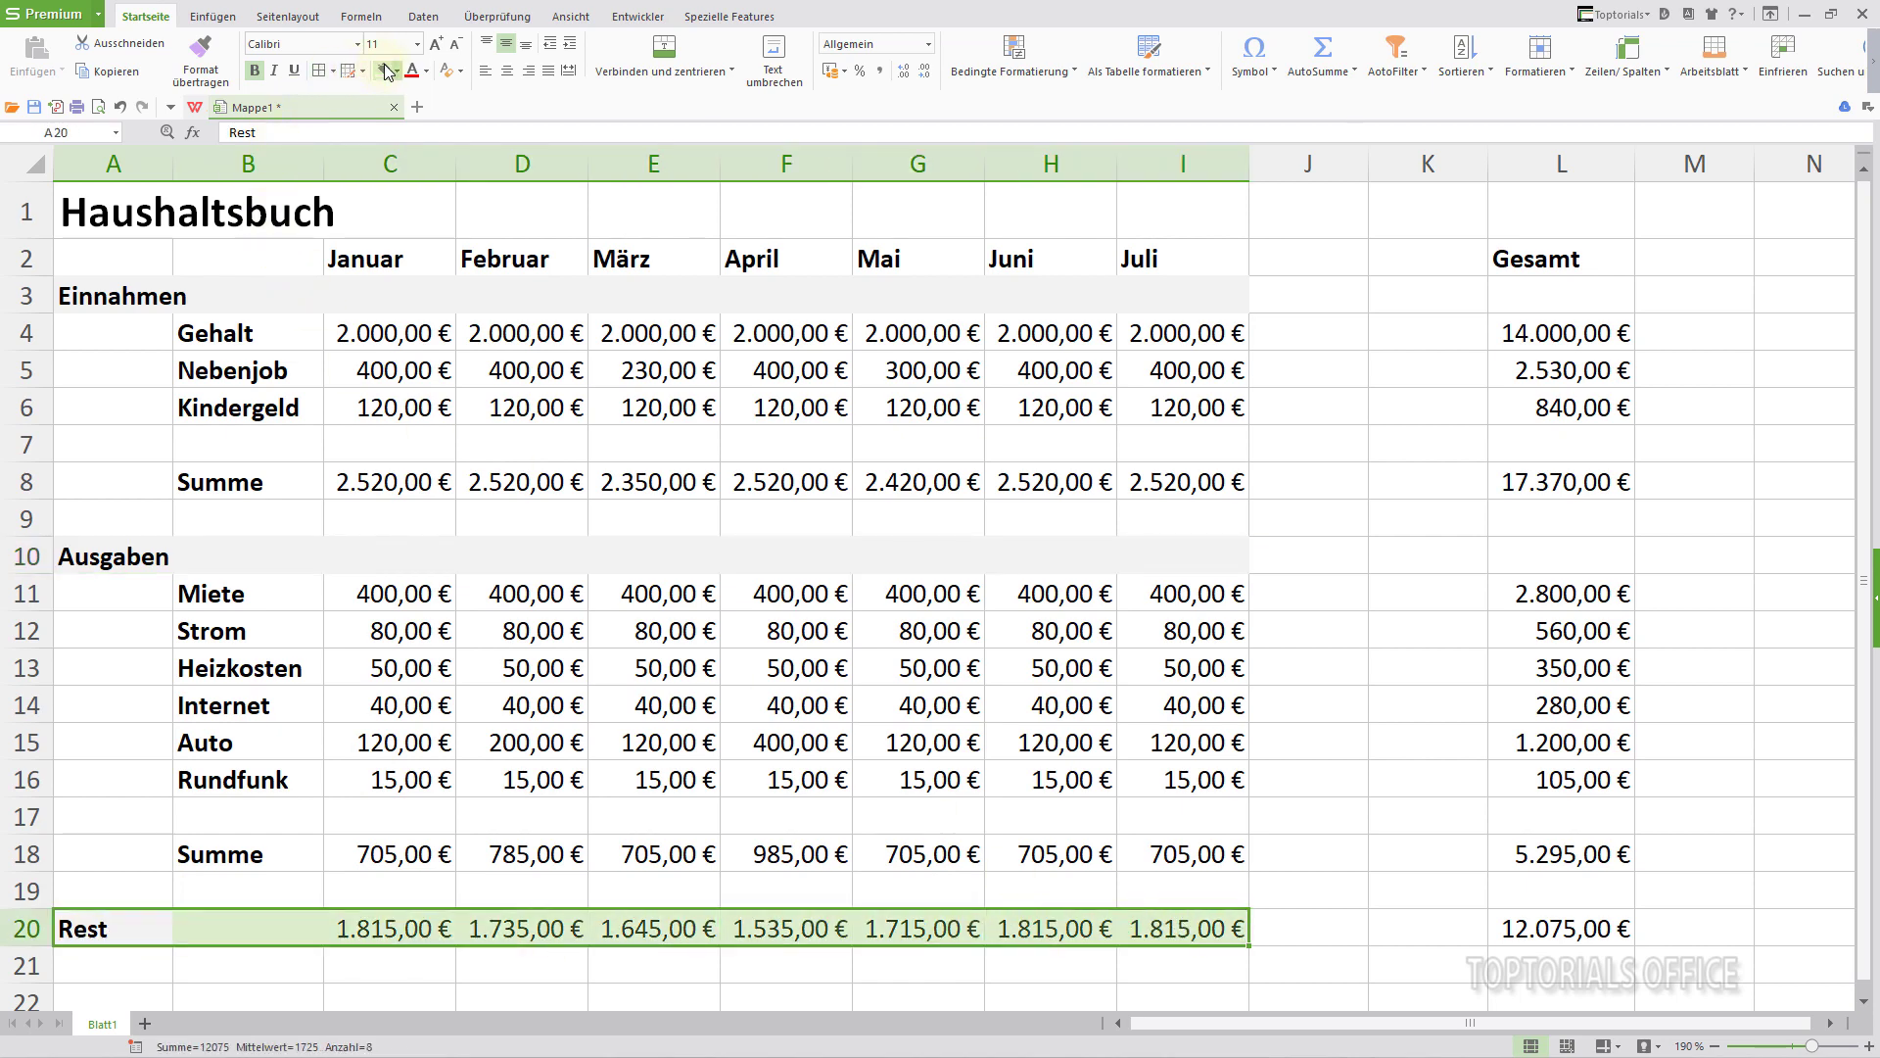
{"action": "left_click", "coordinate": [191, 233]}
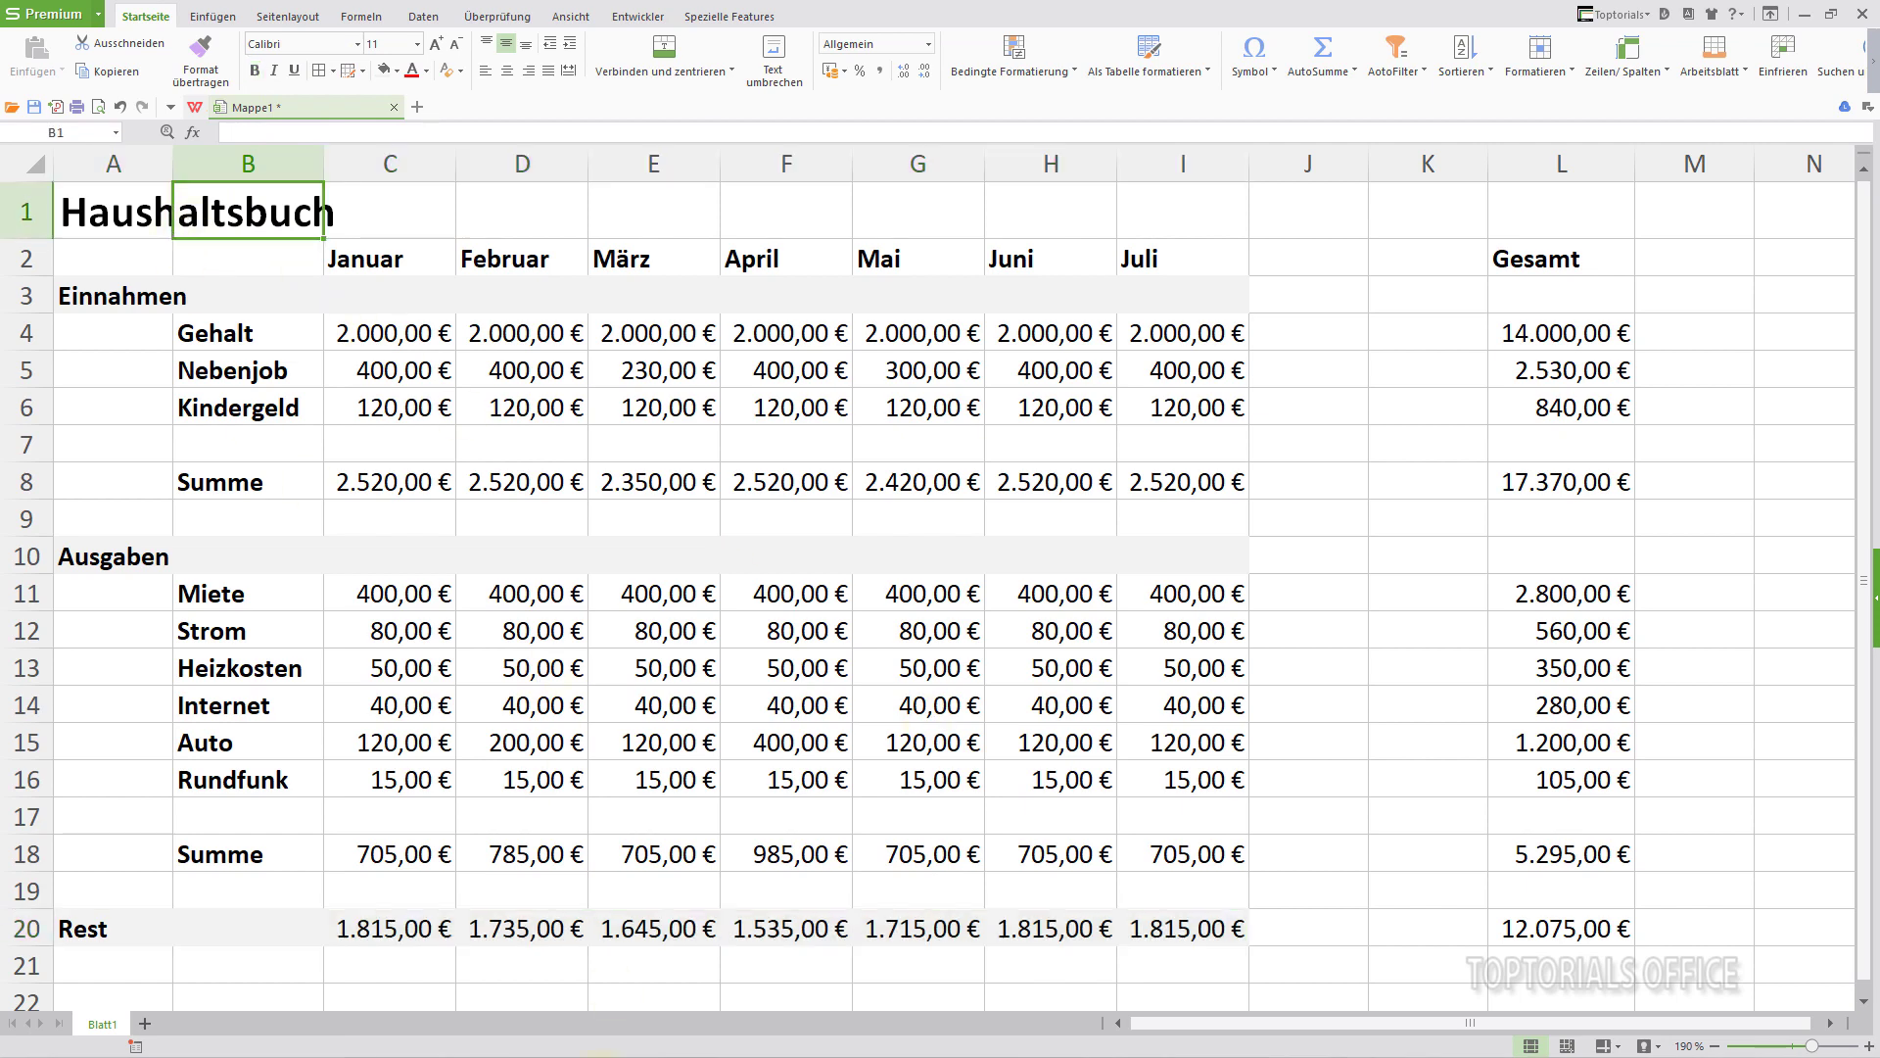
- Make the Rest values in C20:I20 bold
{"action": "left_click_drag", "start_coordinate": [361, 929], "coordinate": [1179, 935]}
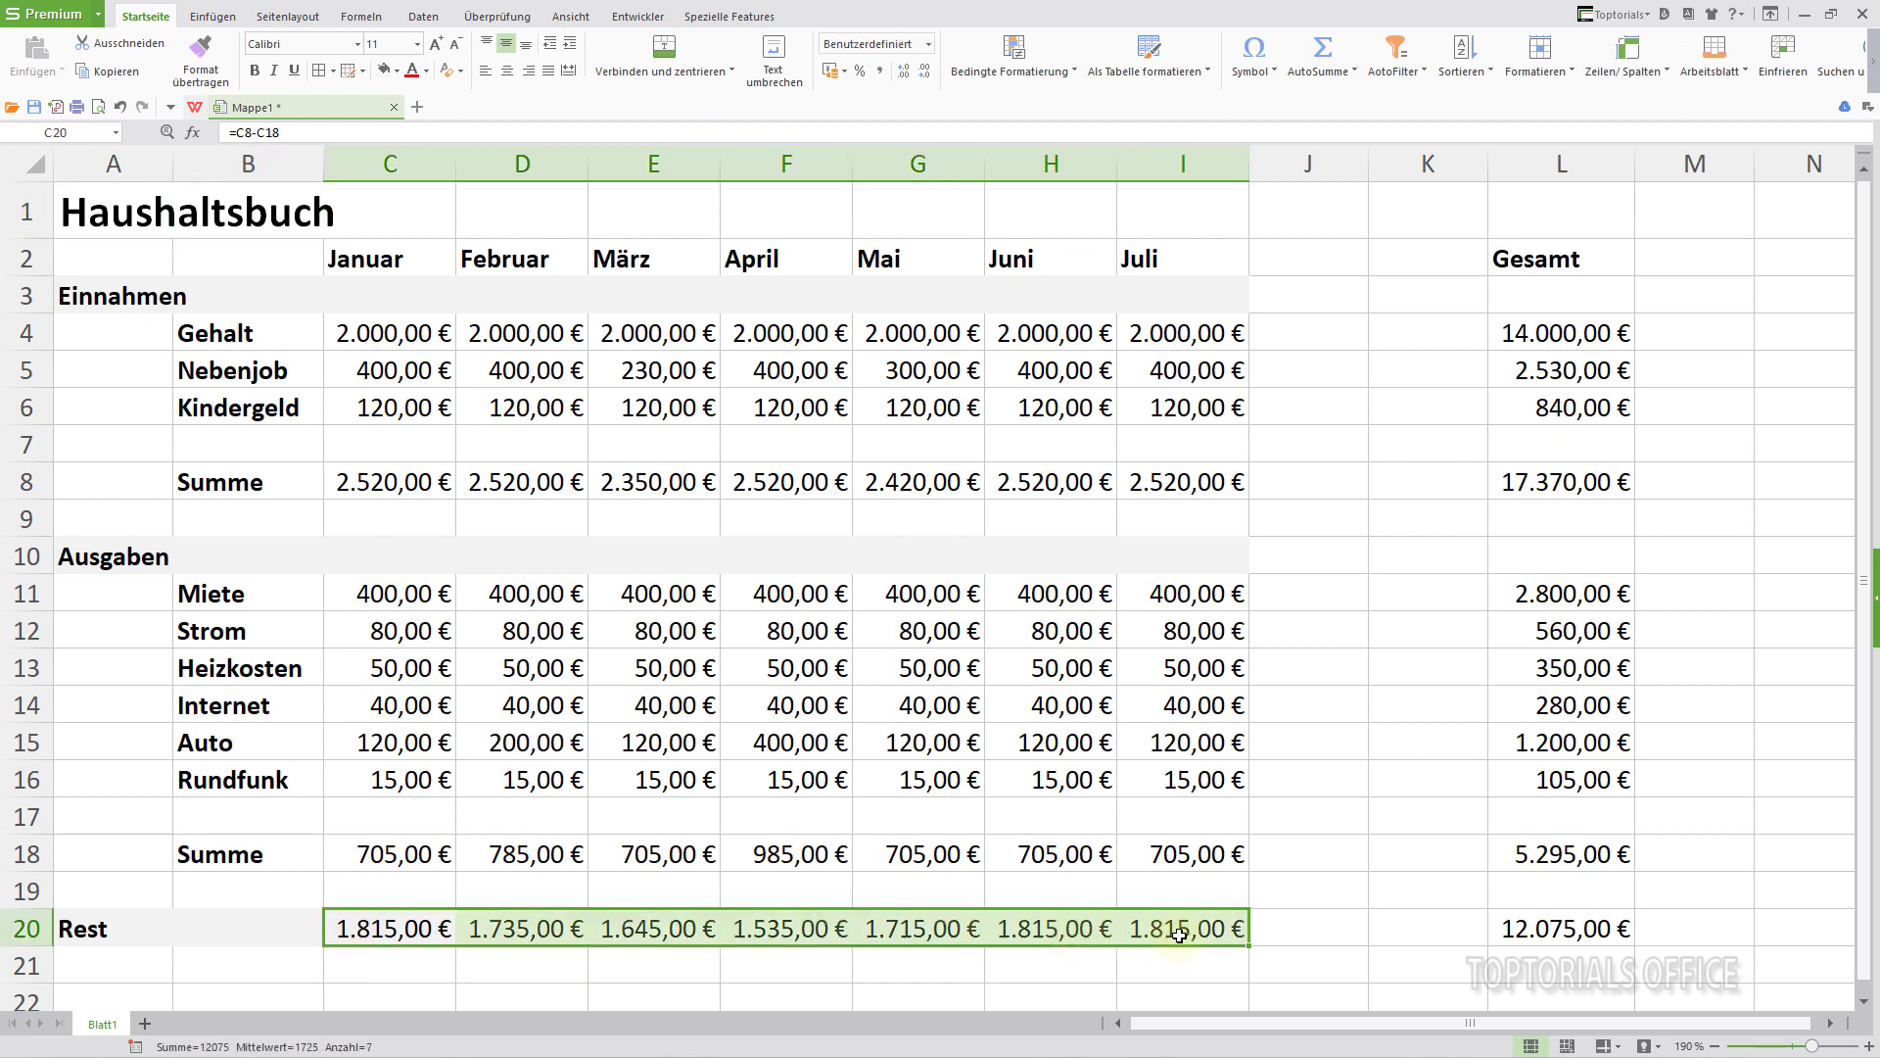
{"action": "left_click", "coordinate": [254, 70]}
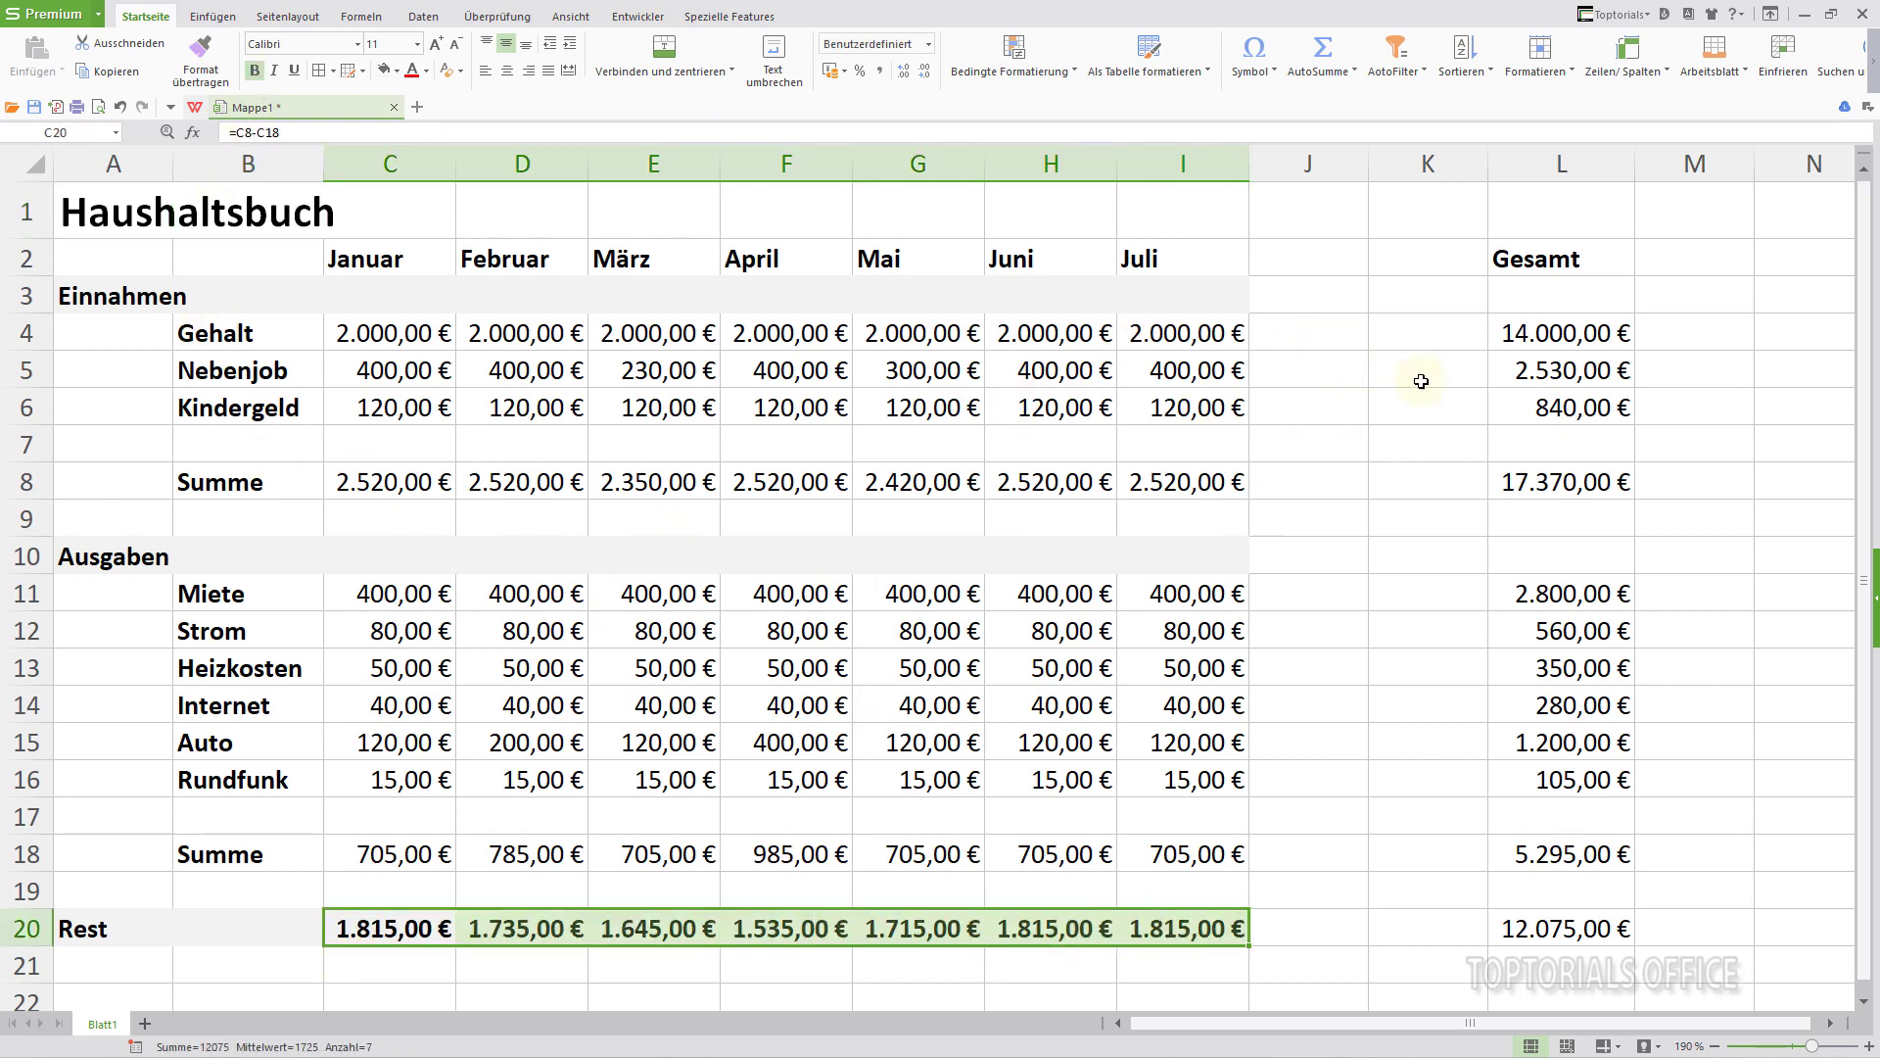
{"action": "left_click", "coordinate": [212, 214]}
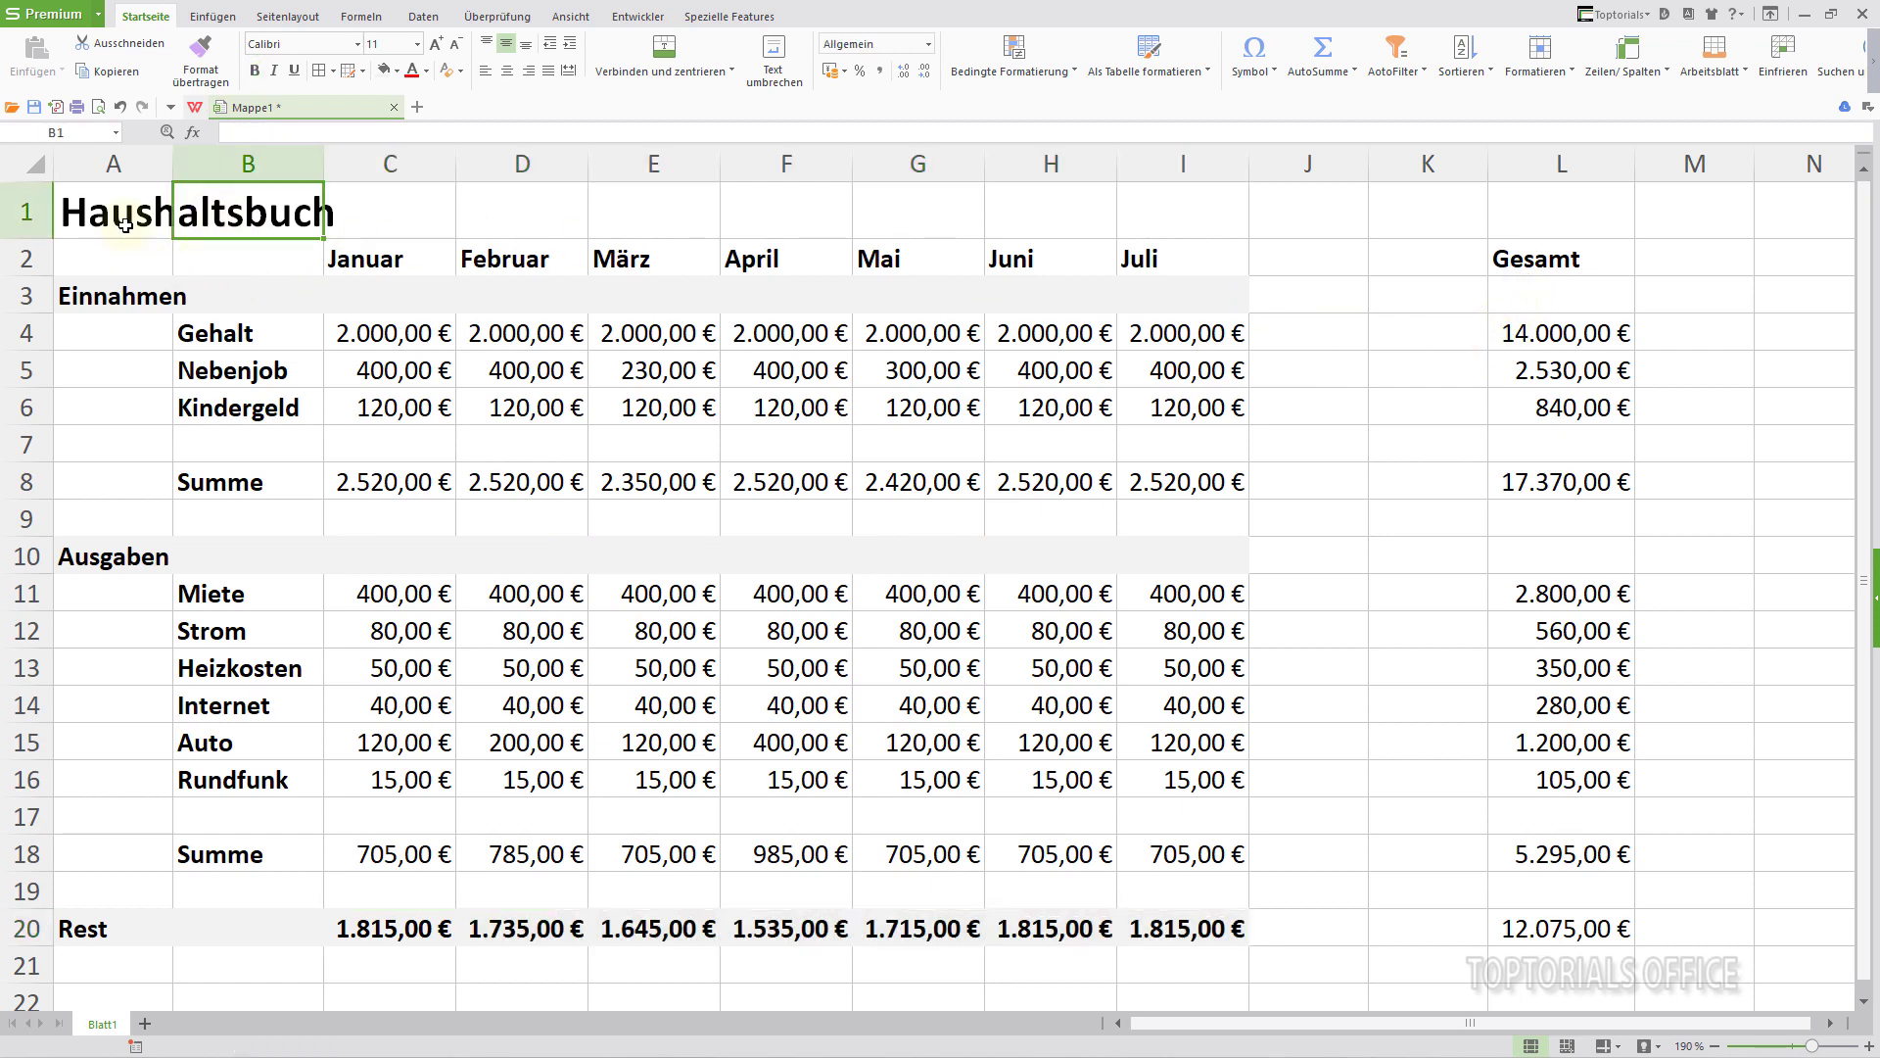
- Merge A1:C1 into one title cell and left-align the Haushaltsbuch title
{"action": "left_click_drag", "start_coordinate": [91, 219], "coordinate": [369, 224]}
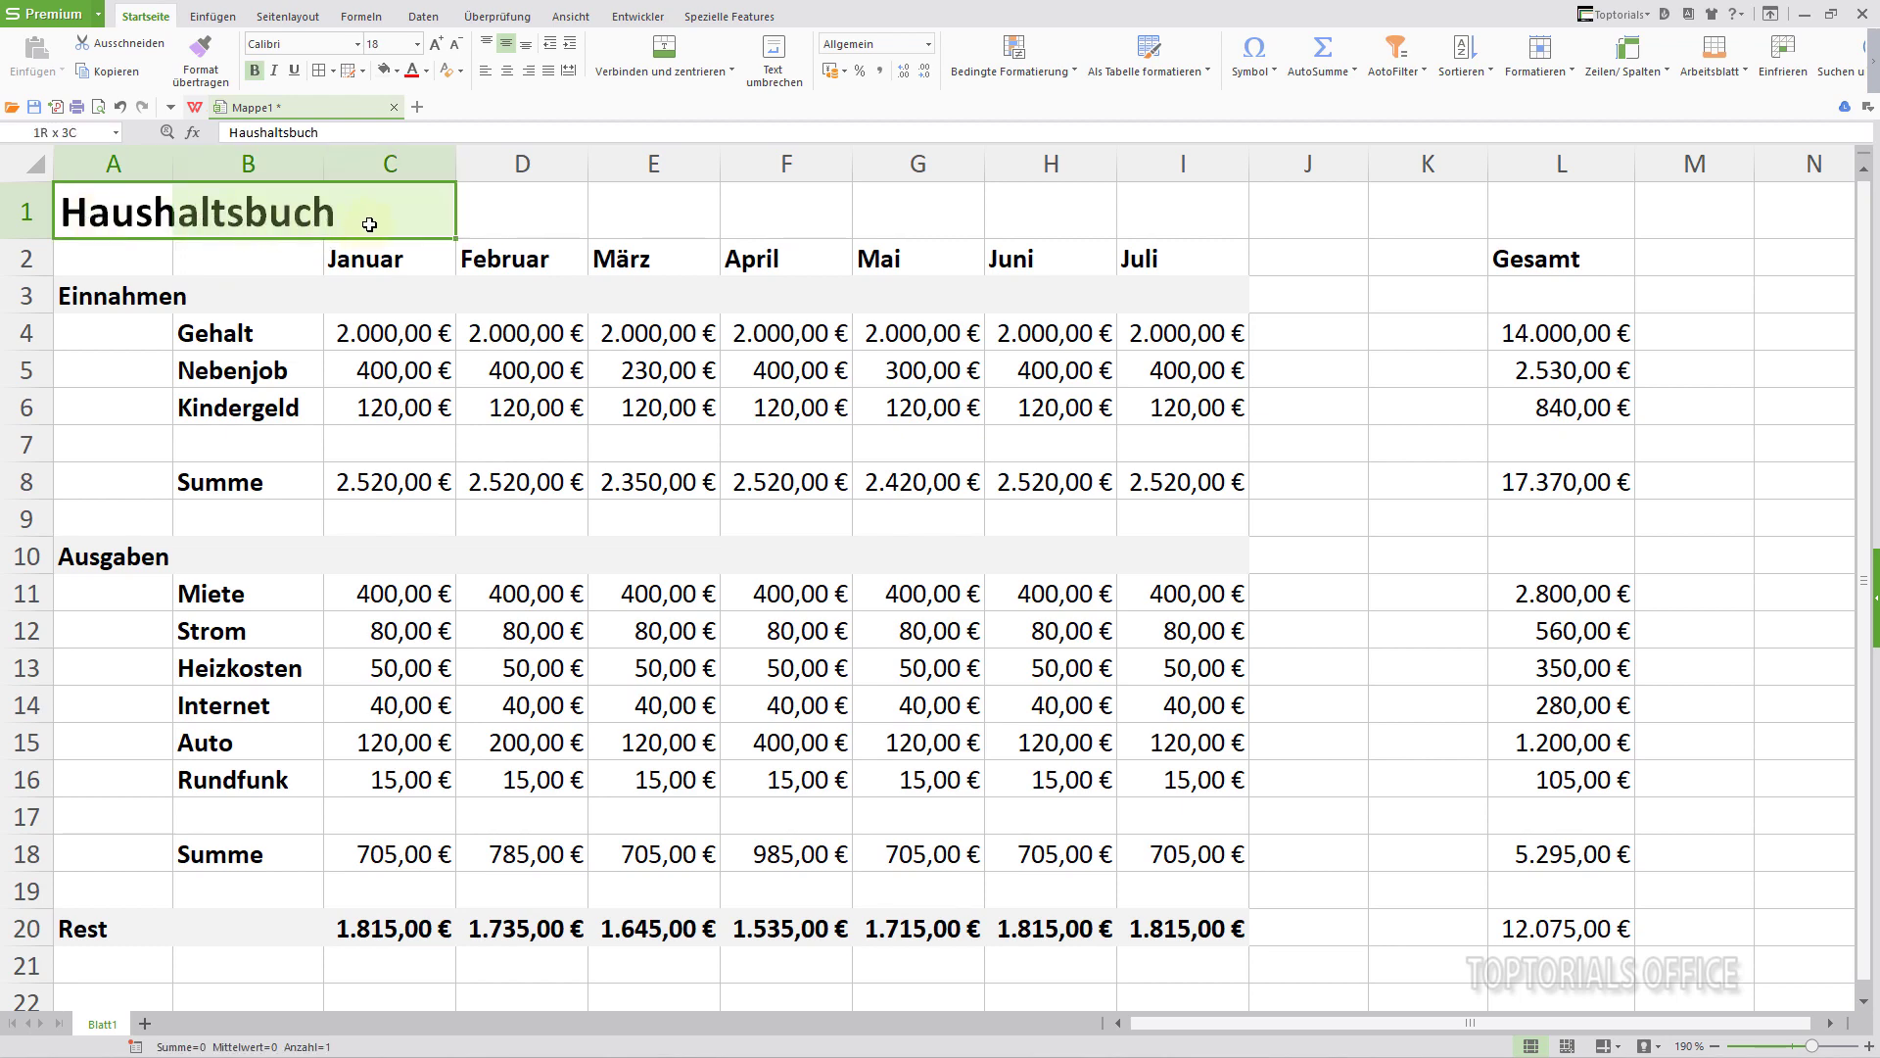
{"action": "left_click", "coordinate": [221, 216]}
{"action": "left_click", "coordinate": [93, 204]}
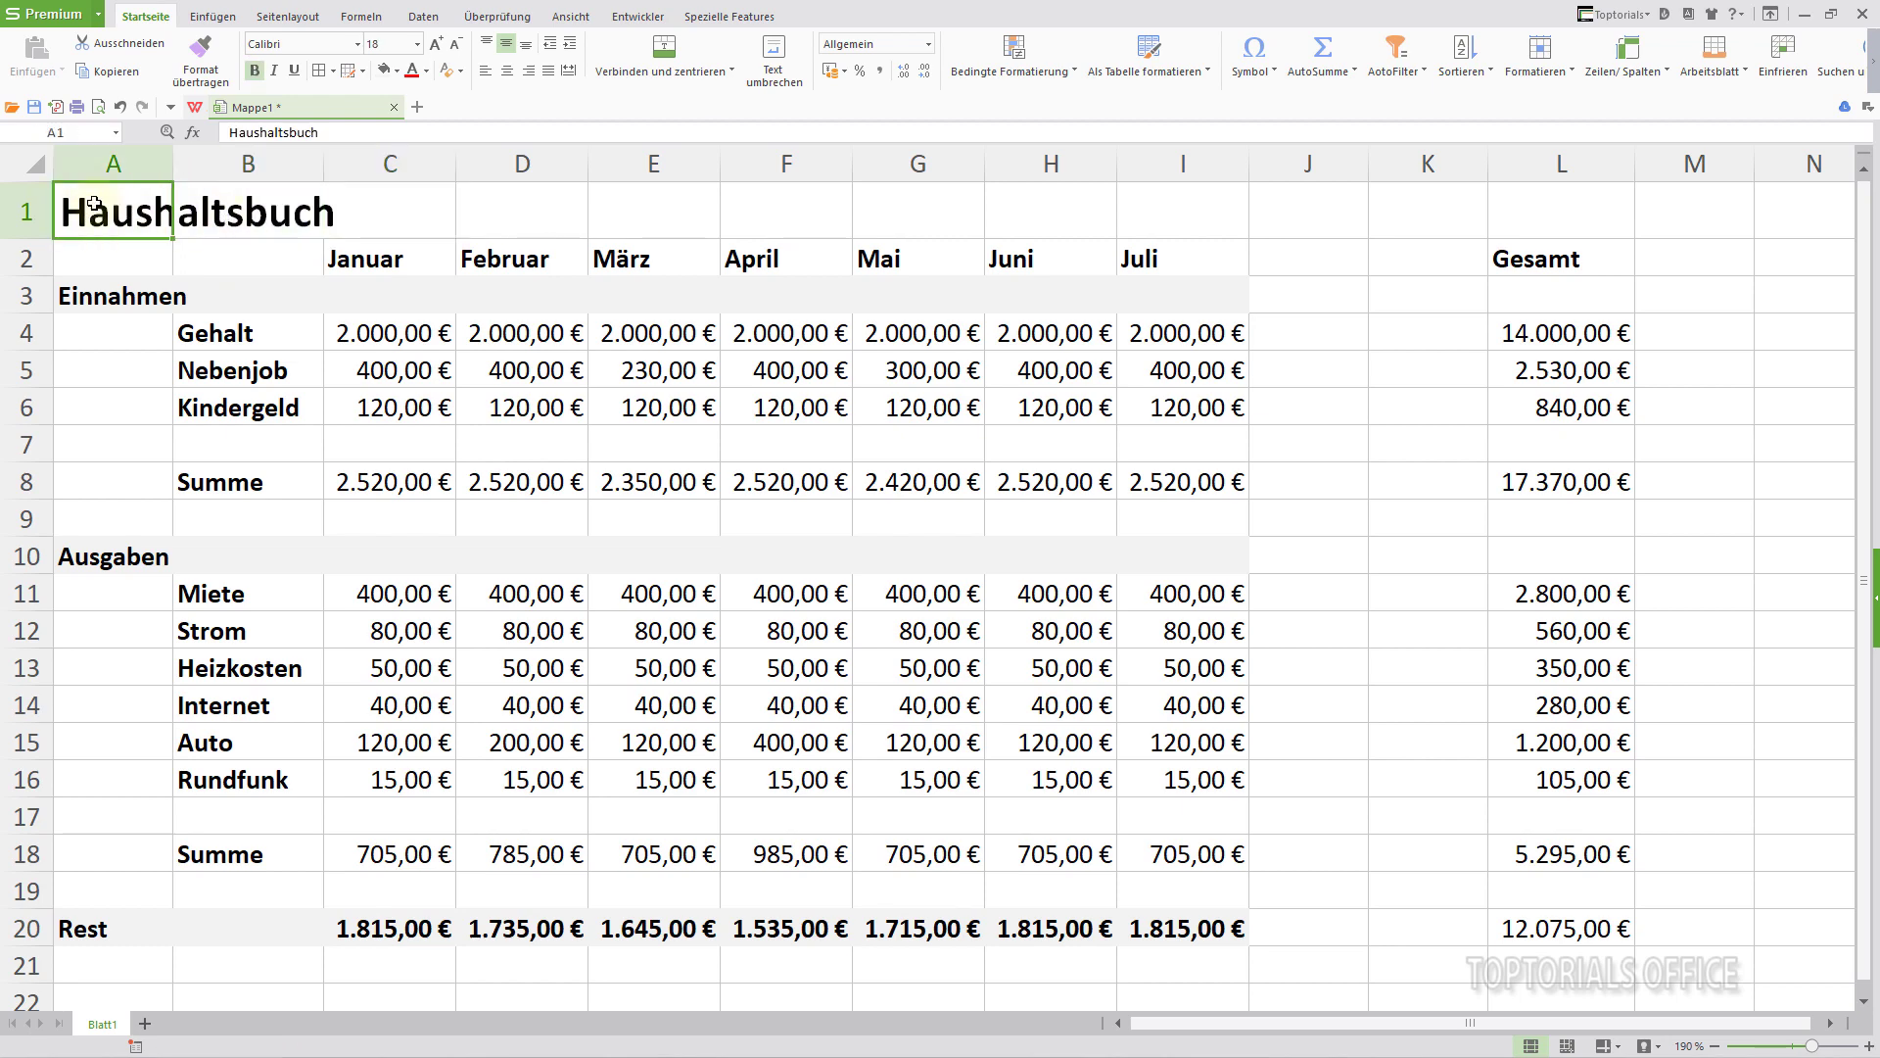
{"action": "left_click", "coordinate": [219, 210]}
{"action": "left_click", "coordinate": [365, 209]}
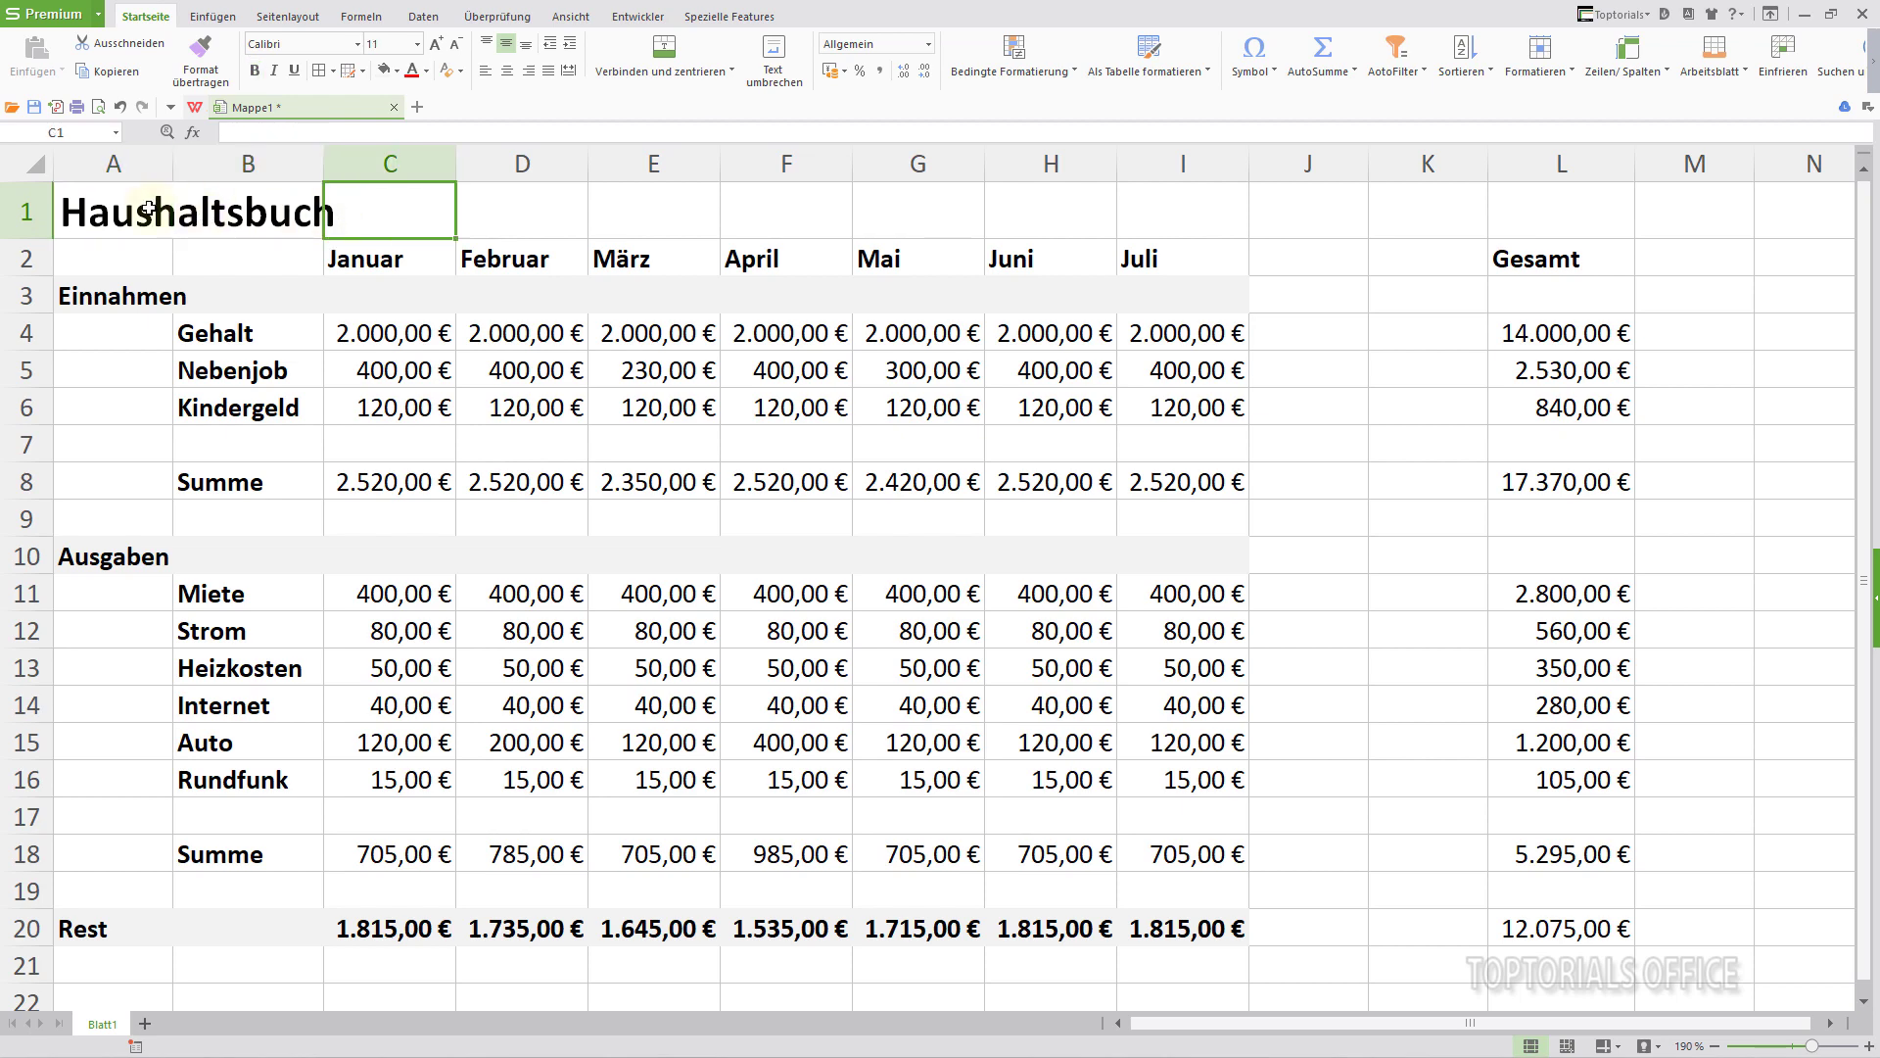
{"action": "left_click_drag", "start_coordinate": [113, 212], "coordinate": [388, 225]}
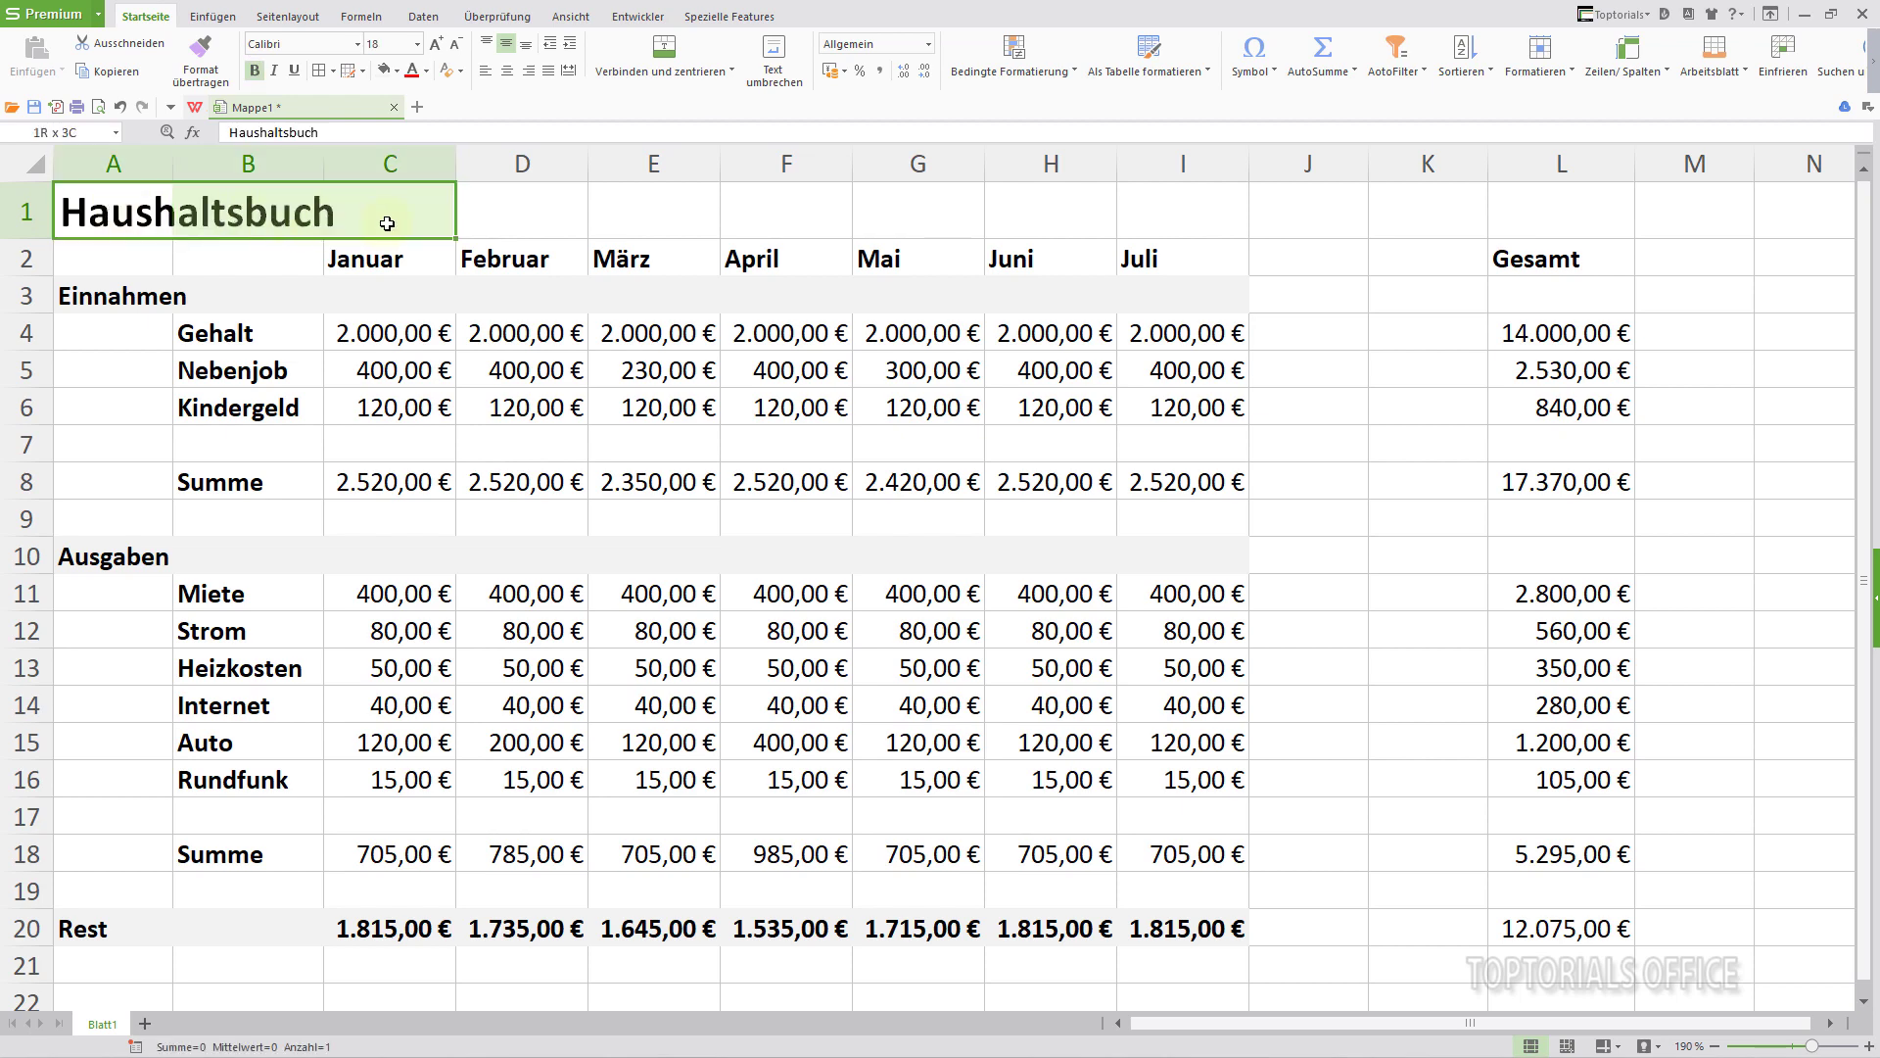
{"action": "left_click", "coordinate": [669, 49]}
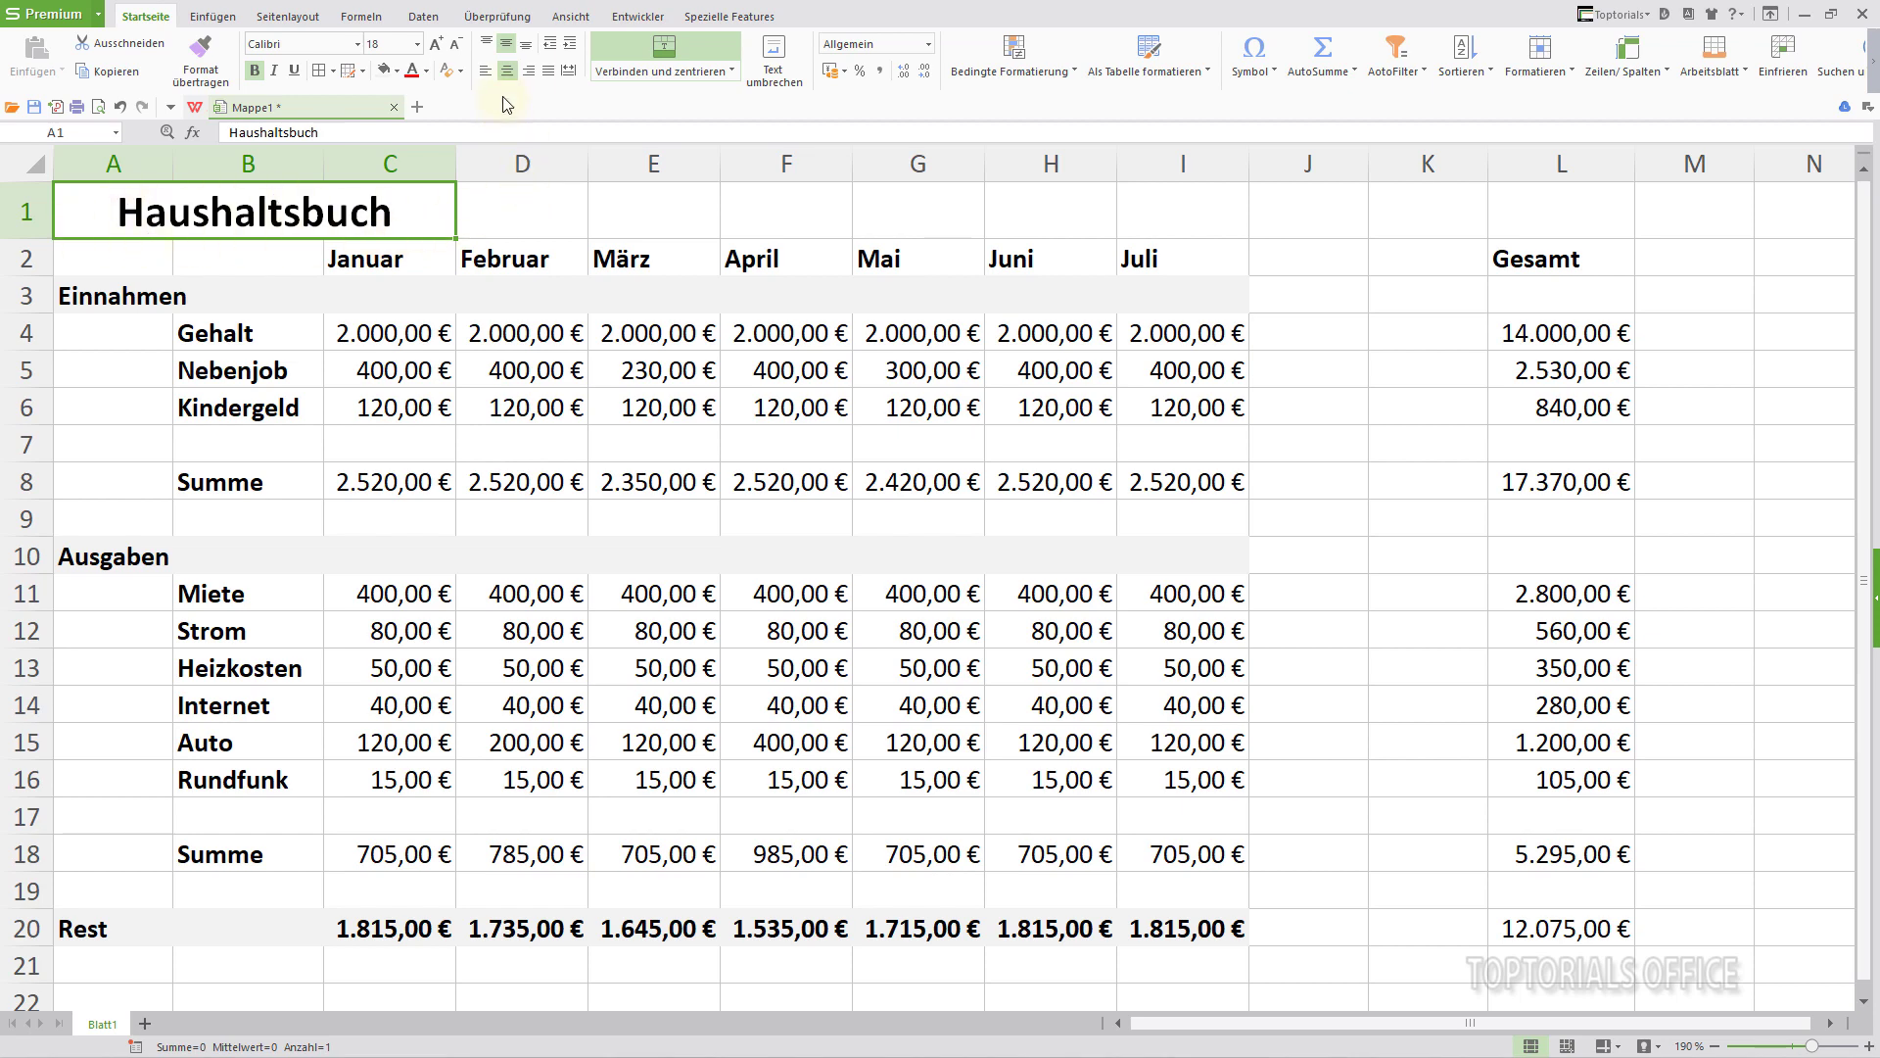
{"action": "left_click", "coordinate": [486, 71]}
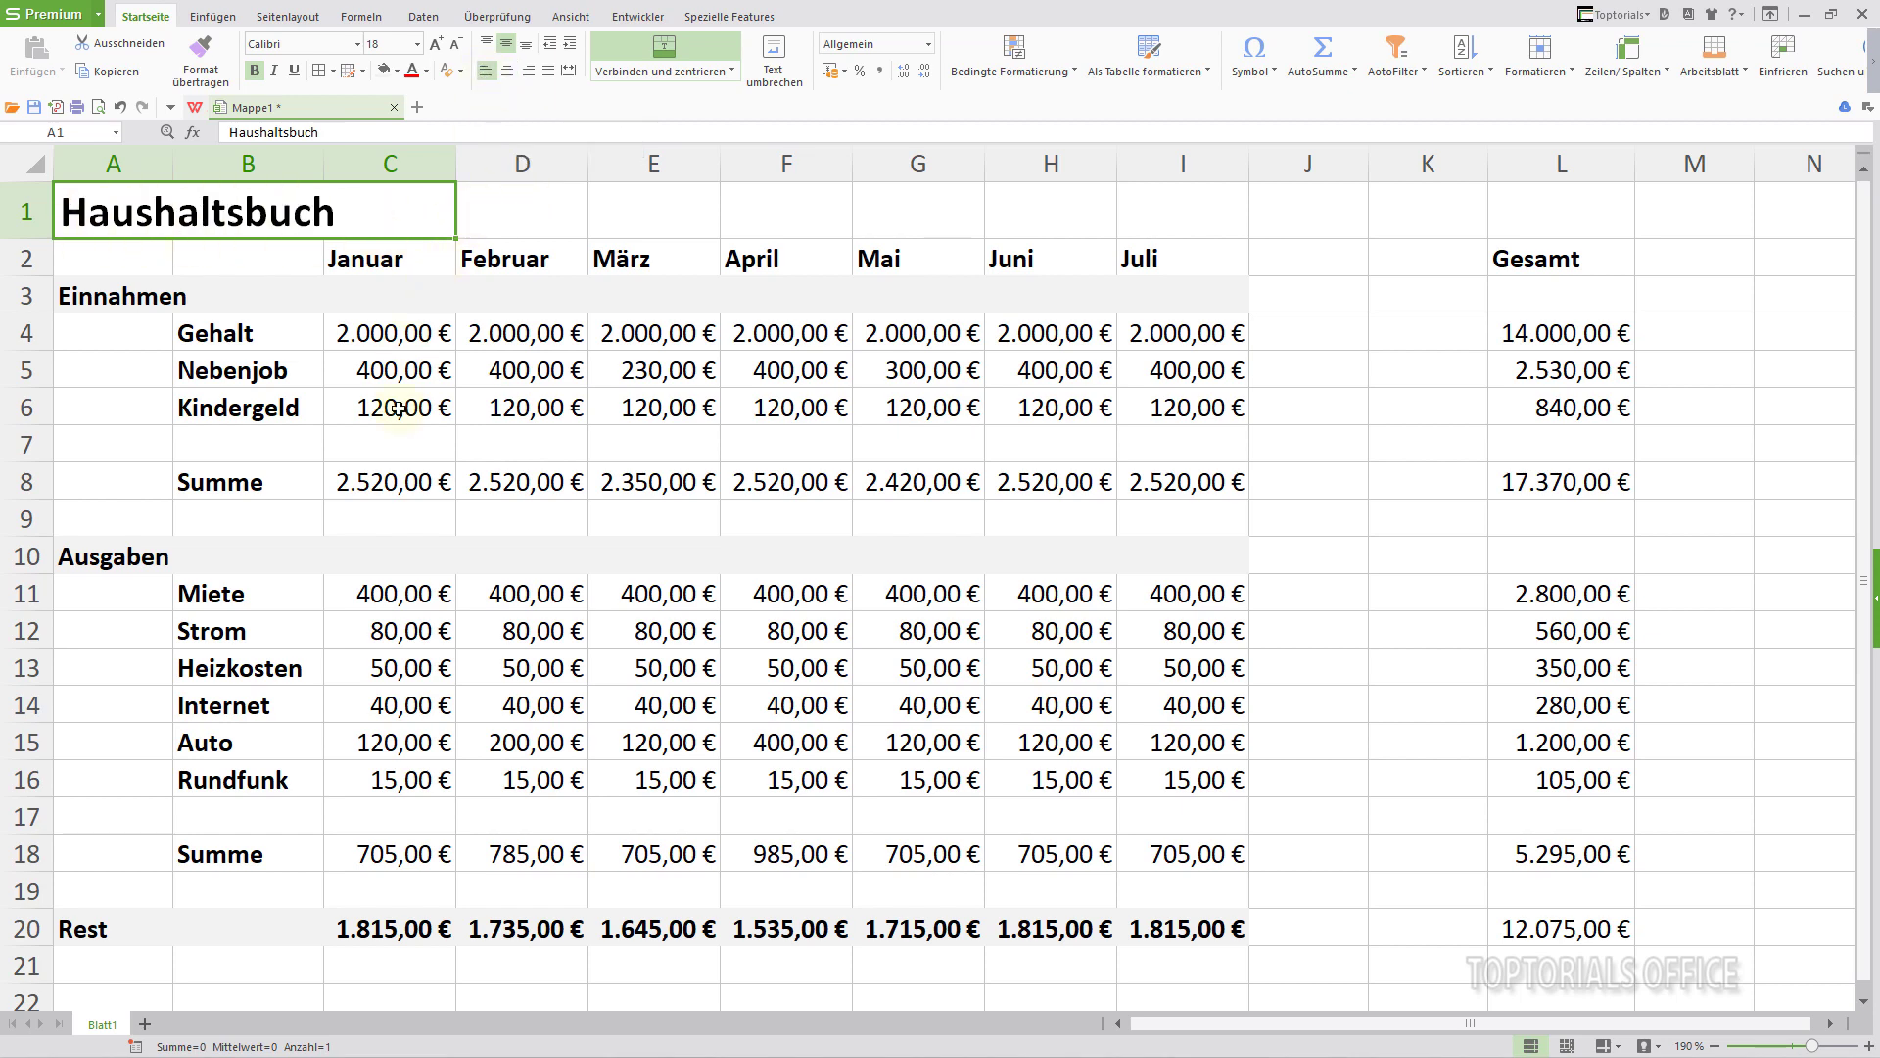
{"action": "left_click", "coordinate": [128, 257]}
{"action": "left_click", "coordinate": [132, 212]}
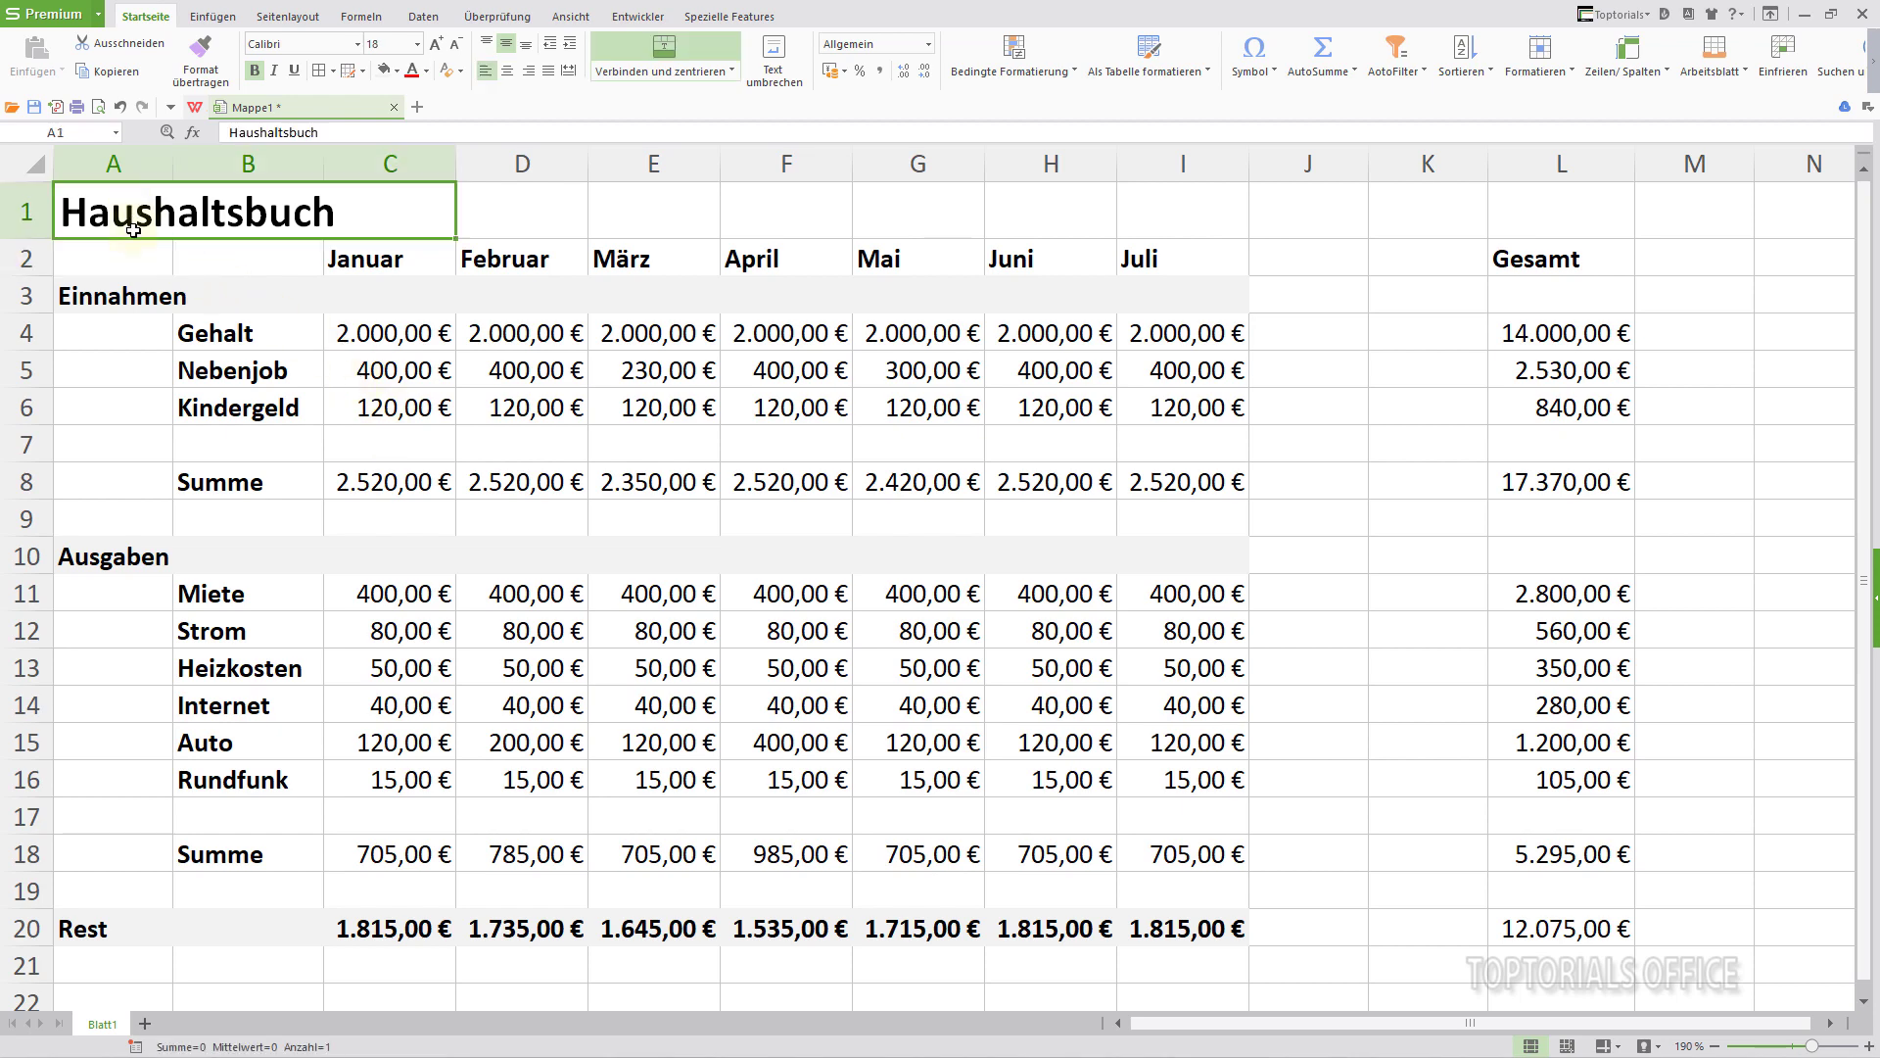